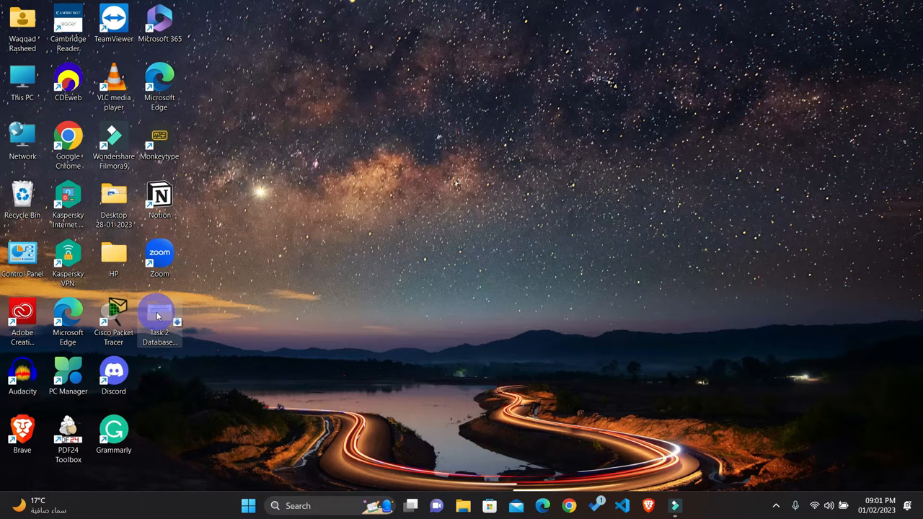
Step: Open 0417_w16_qp_2.pdf from the Task 2 Database folder and go to Task 3 – Database on page 6
{"action": "double_click", "coordinate": [159, 314]}
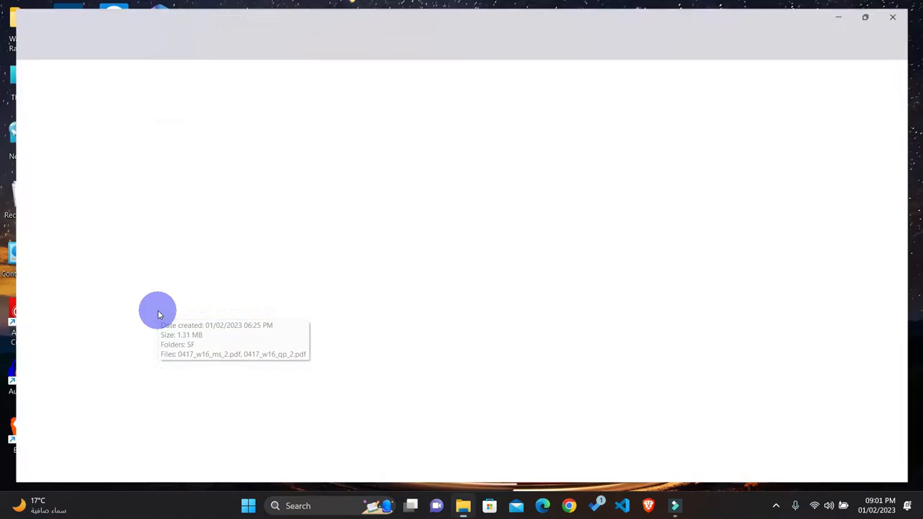
{"action": "double_click", "coordinate": [94, 155]}
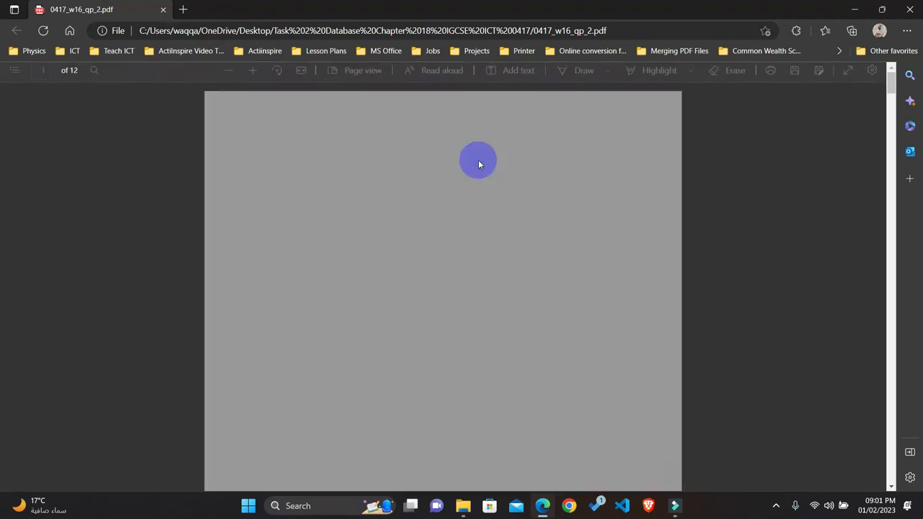
{"action": "scroll", "coordinate": [478, 160], "scroll_direction": "down", "scroll_amount": 6}
{"action": "scroll", "coordinate": [478, 161], "scroll_direction": "up", "scroll_amount": 15}
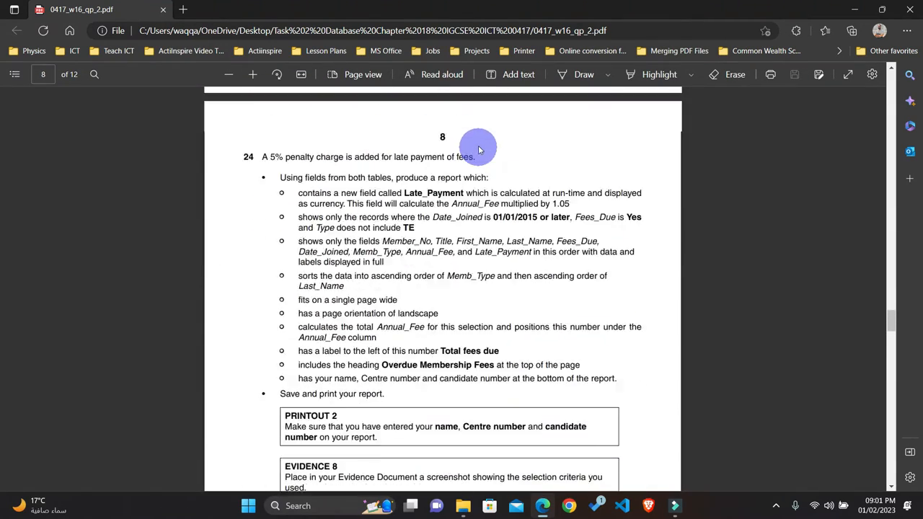
{"action": "scroll", "coordinate": [479, 146], "scroll_direction": "up", "scroll_amount": 5}
{"action": "scroll", "coordinate": [478, 144], "scroll_direction": "down", "scroll_amount": 2}
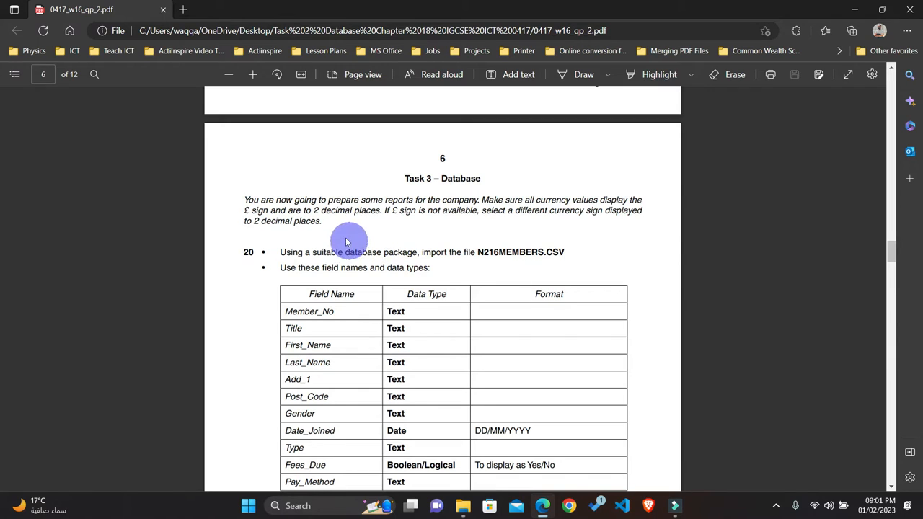
Step: Highlight the introductory paragraph of Task 3 – Database in yellow
{"action": "left_click_drag", "start_coordinate": [244, 200], "coordinate": [325, 226]}
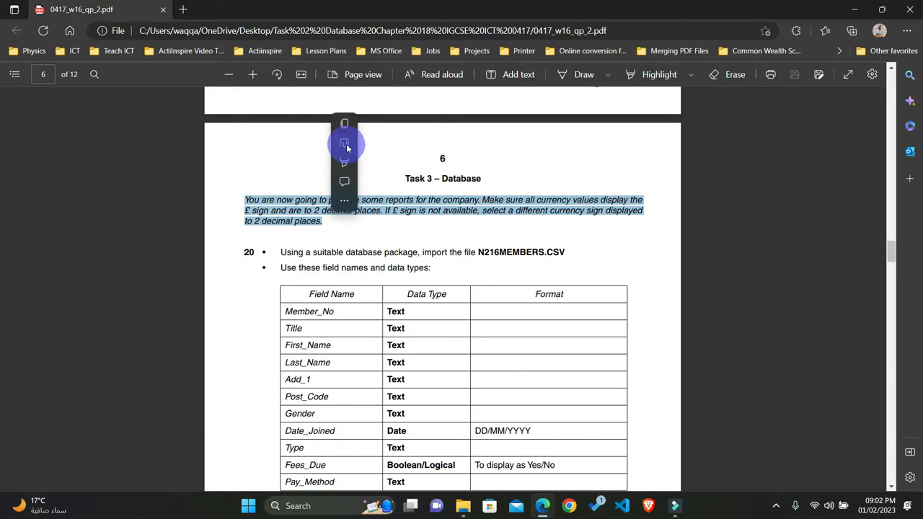
{"action": "mouse_move", "coordinate": [351, 178]}
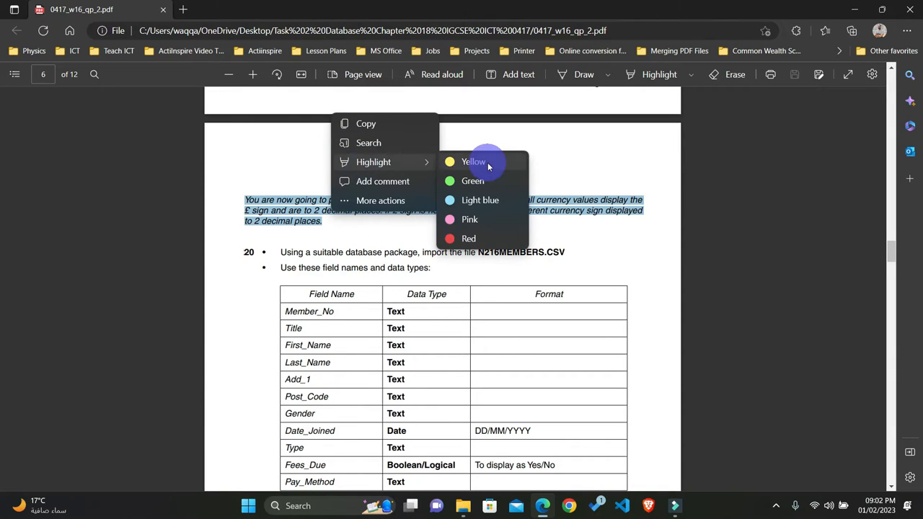
{"action": "left_click", "coordinate": [488, 166]}
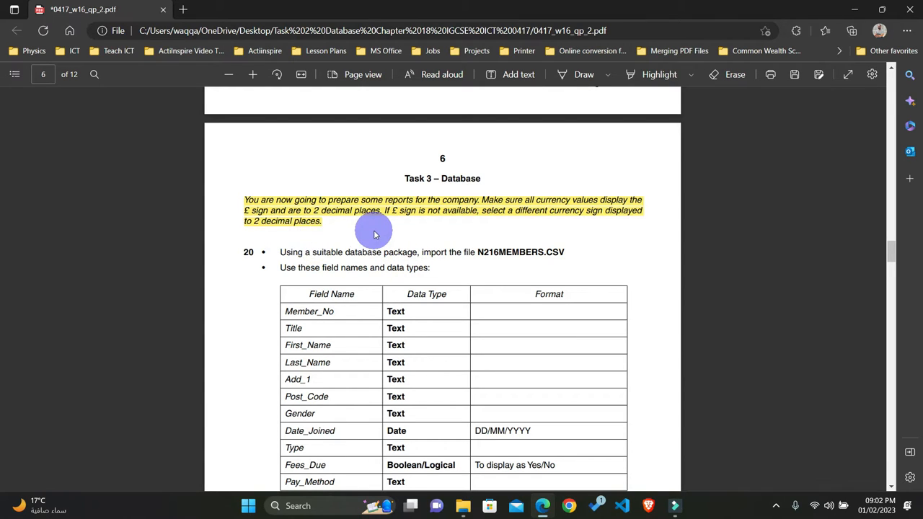
Step: Read through question 20's import requirements and open the SF folder containing the source files
{"action": "scroll", "coordinate": [371, 230], "scroll_direction": "down", "scroll_amount": 3}
{"action": "scroll", "coordinate": [374, 230], "scroll_direction": "up", "scroll_amount": 2}
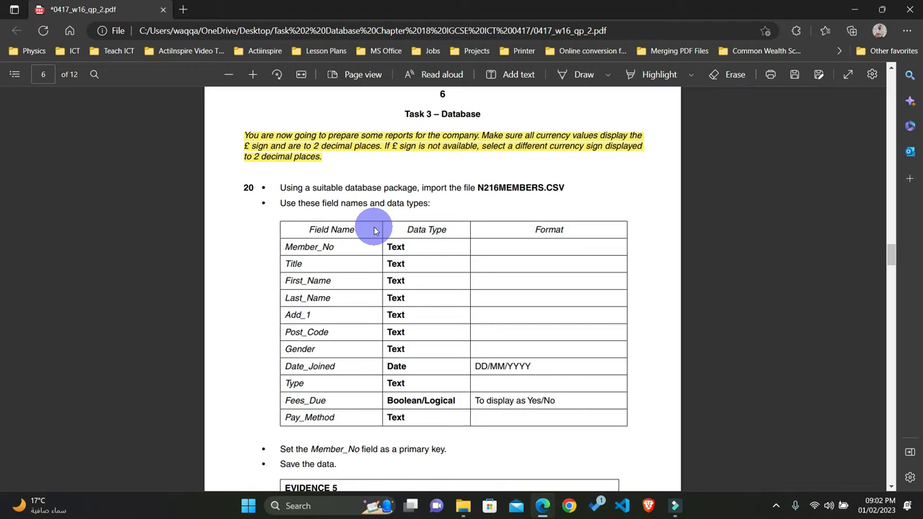
{"action": "scroll", "coordinate": [374, 230], "scroll_direction": "down", "scroll_amount": 2}
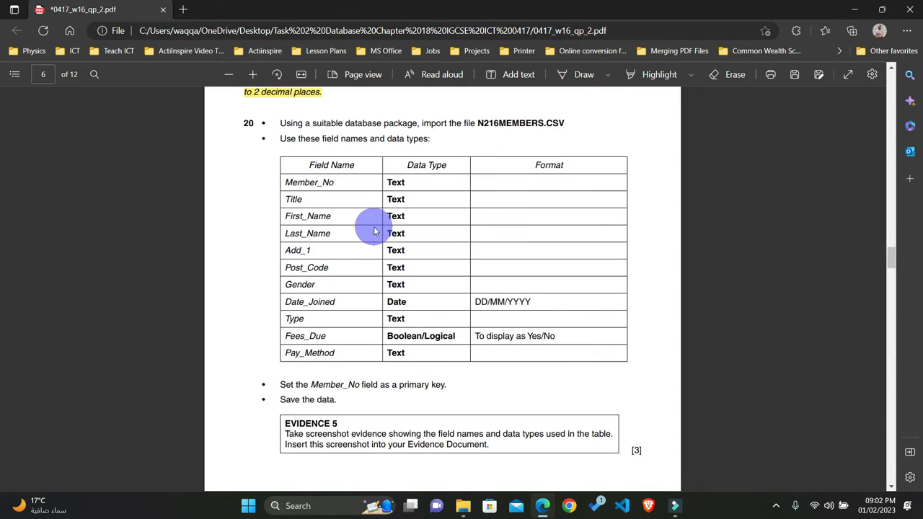
{"action": "left_click", "coordinate": [858, 12]}
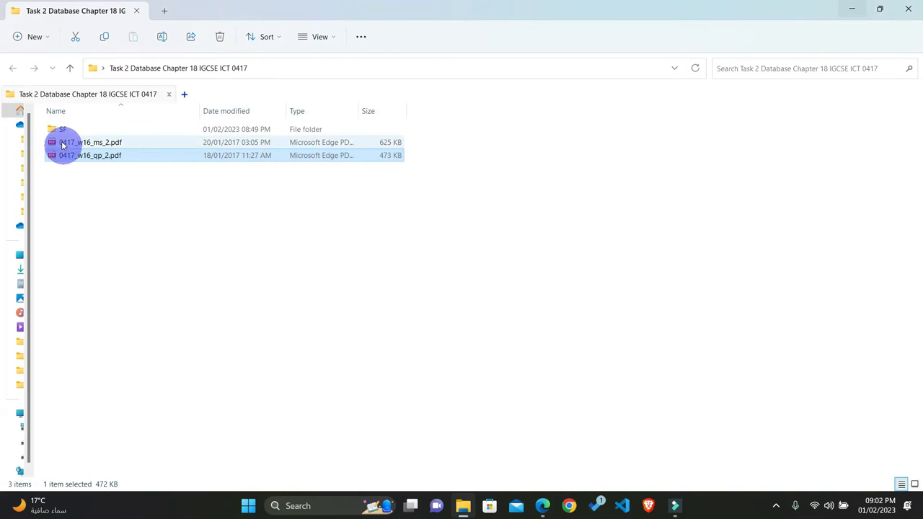
{"action": "double_click", "coordinate": [65, 131]}
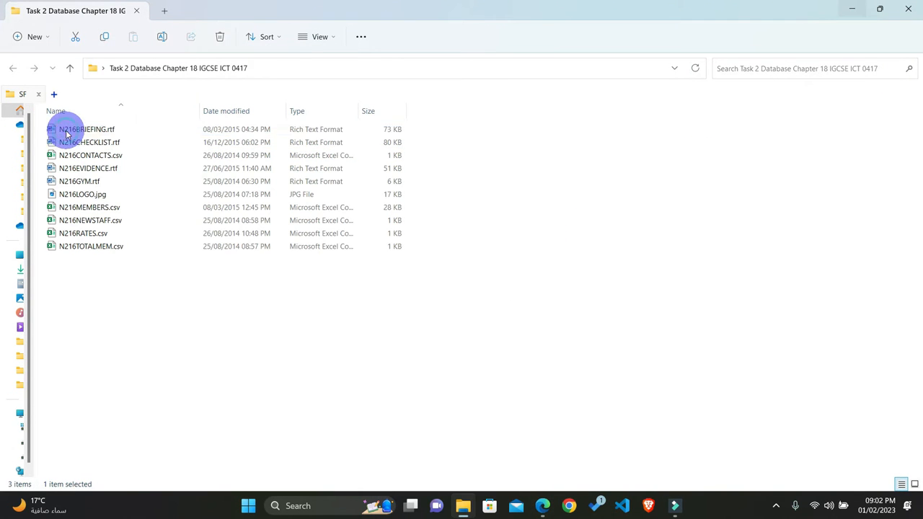
Step: Create a new Microsoft Access database in the SF folder and name it My Database
{"action": "right_click", "coordinate": [150, 296]}
{"action": "mouse_move", "coordinate": [190, 246]}
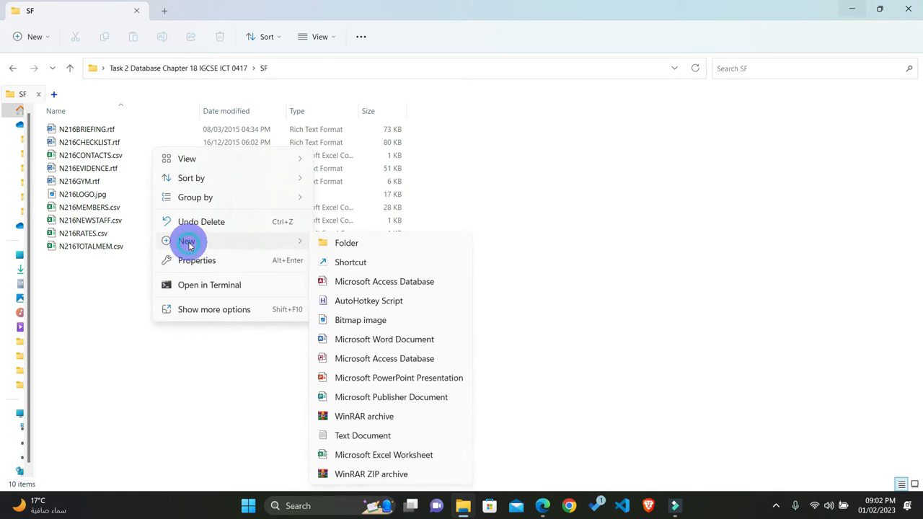
{"action": "left_click", "coordinate": [367, 282]}
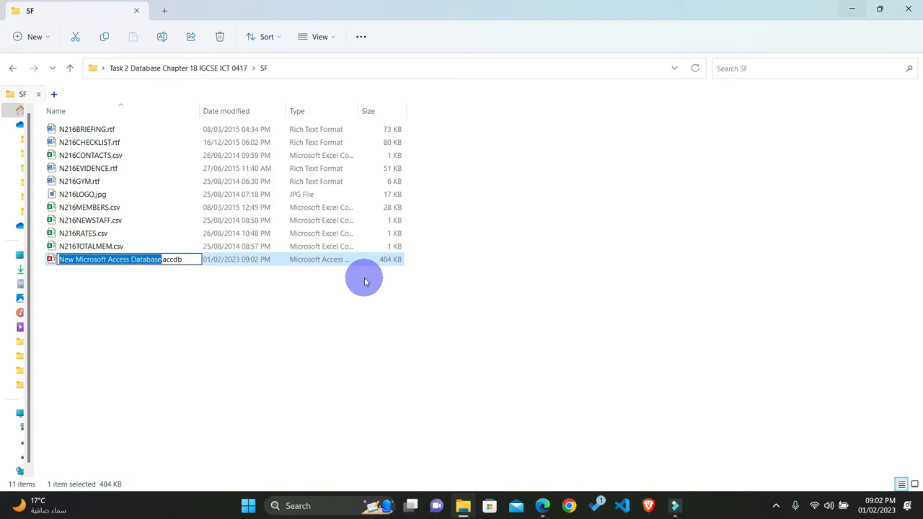
{"action": "key", "text": "BackSpace"}
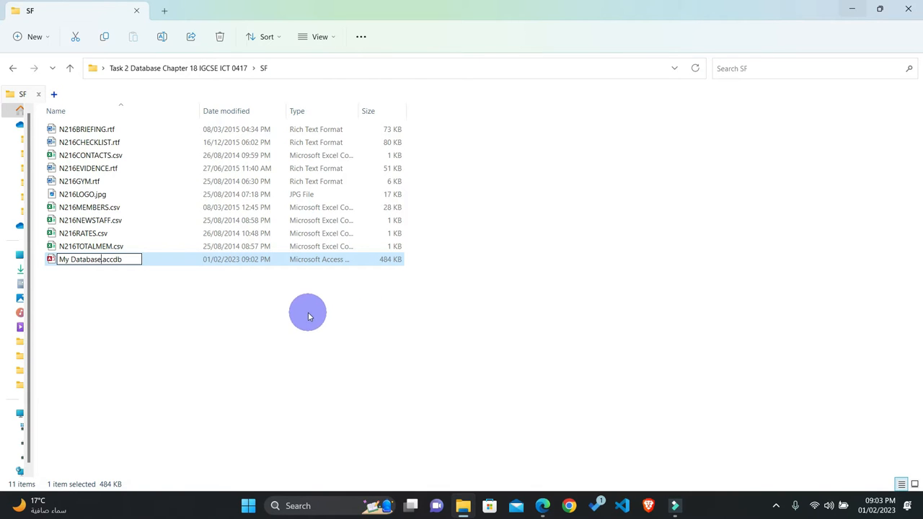
{"action": "left_click", "coordinate": [231, 321]}
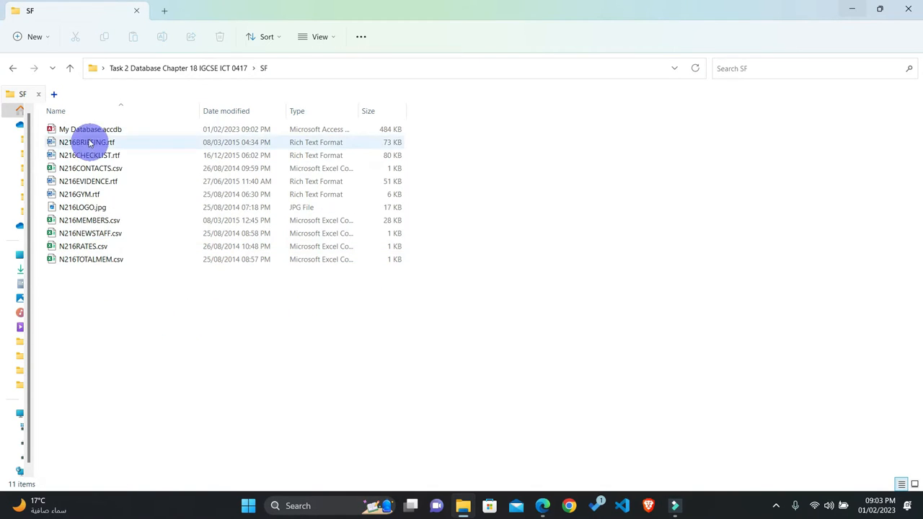
Step: Open My Database.accdb in Access and arrange its window side by side with the question paper
{"action": "double_click", "coordinate": [90, 130]}
{"action": "left_click", "coordinate": [349, 101]}
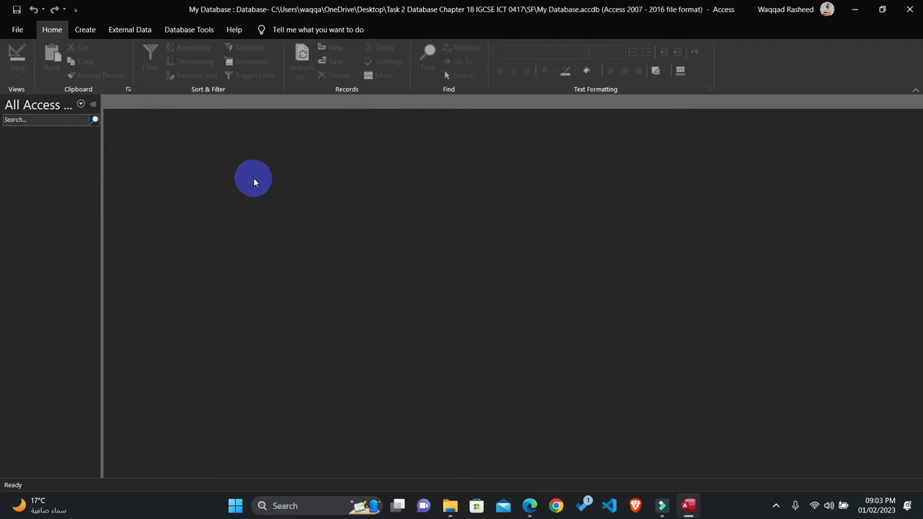
{"action": "key", "text": "super+Right"}
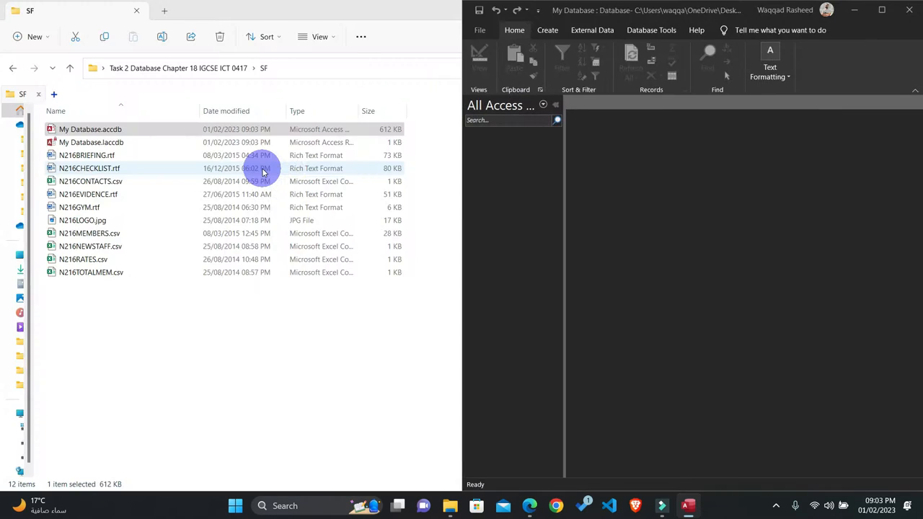
{"action": "left_click", "coordinate": [251, 135]}
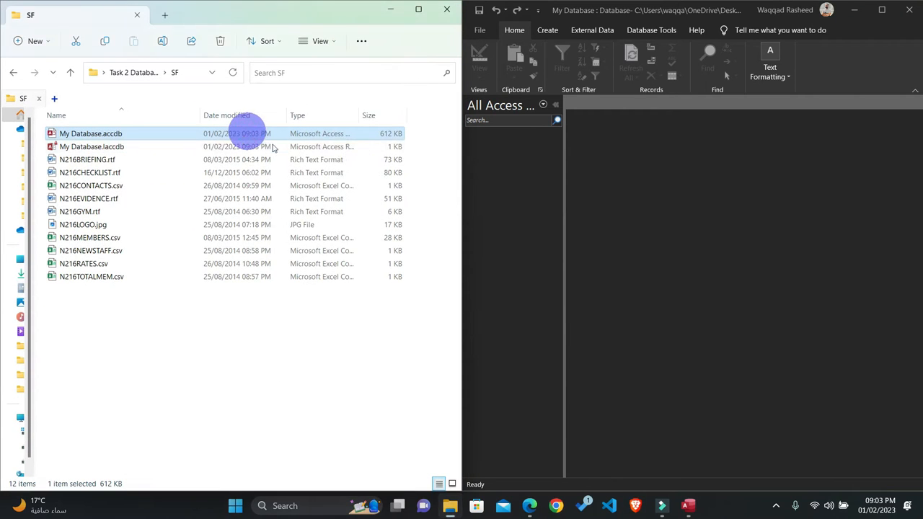
{"action": "left_click", "coordinate": [530, 505]}
{"action": "key", "text": "super+Left"}
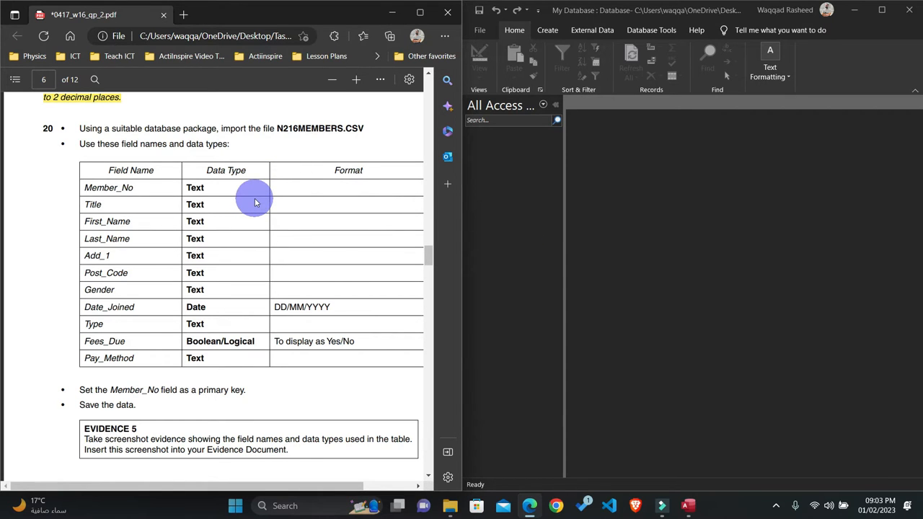
Step: Check question 20 for the name of the file to import
{"action": "scroll", "coordinate": [254, 196], "scroll_direction": "down", "scroll_amount": 1}
{"action": "scroll", "coordinate": [255, 195], "scroll_direction": "up", "scroll_amount": 2}
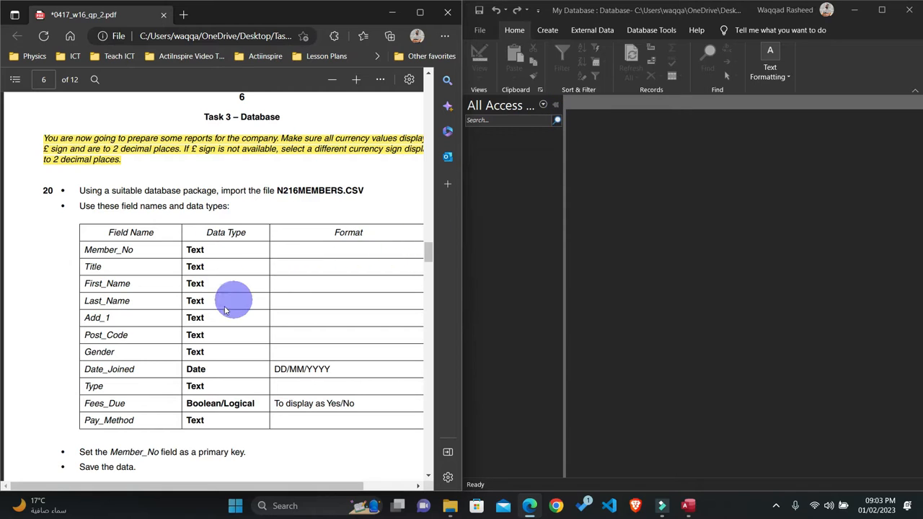
{"action": "left_click_drag", "start_coordinate": [273, 191], "coordinate": [336, 192]}
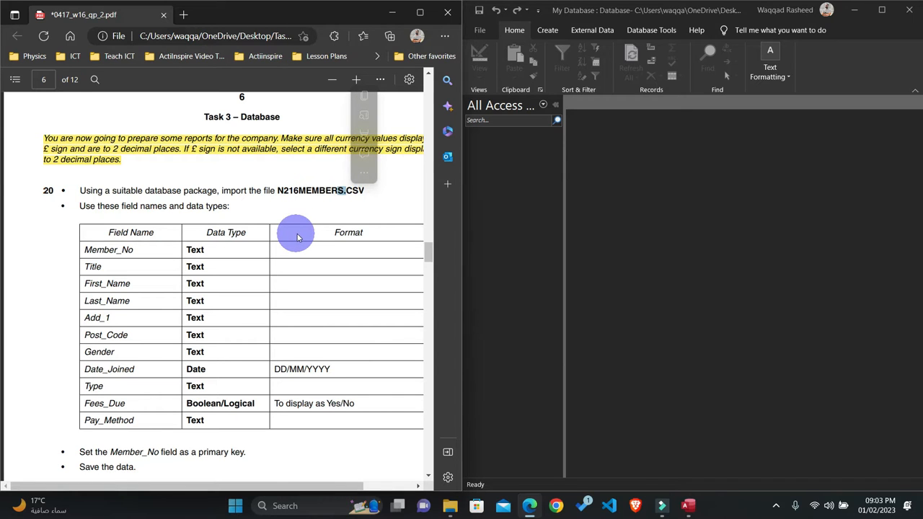
Step: Maximize the Access database window and start importing external data from a text file
{"action": "left_click", "coordinate": [883, 13]}
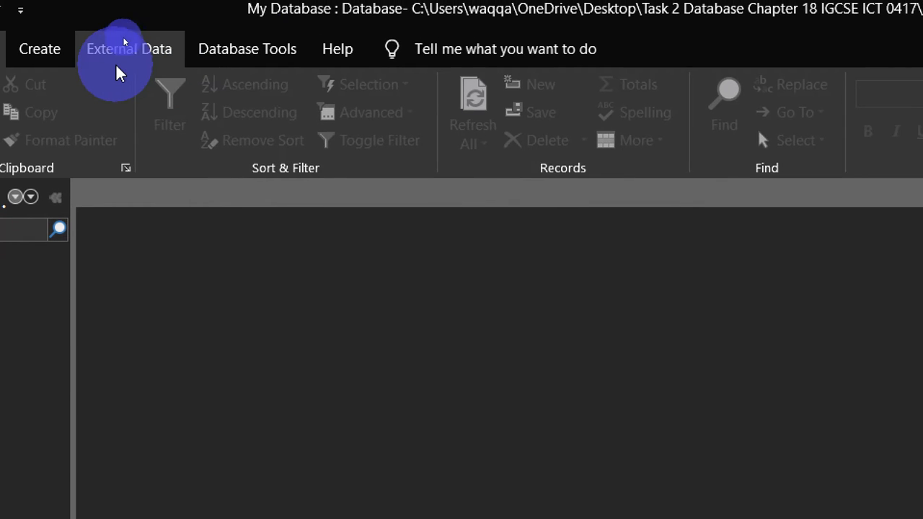
{"action": "left_click", "coordinate": [125, 36]}
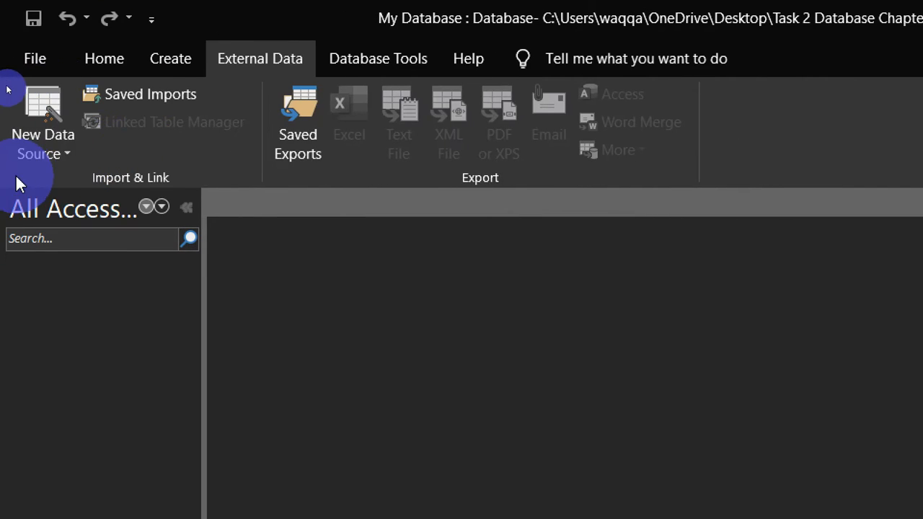
{"action": "left_click", "coordinate": [20, 151]}
{"action": "left_click", "coordinate": [100, 212]}
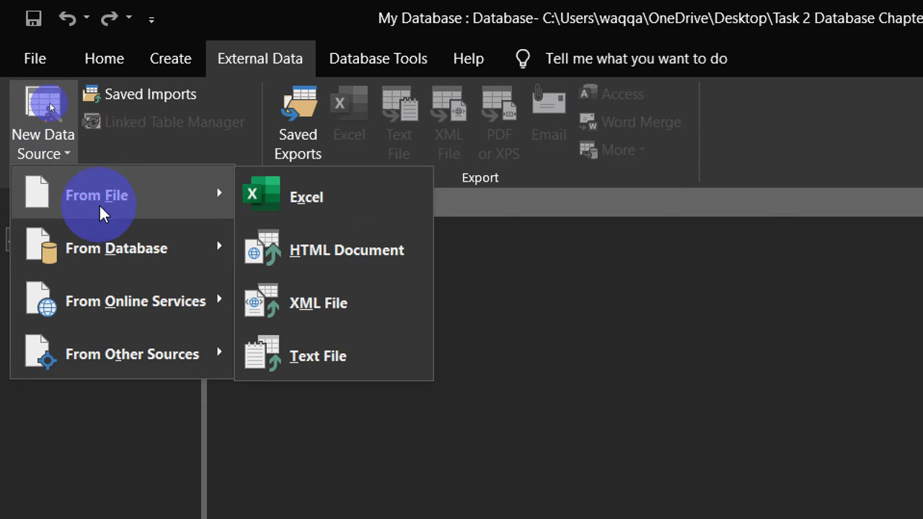
{"action": "left_click", "coordinate": [330, 351]}
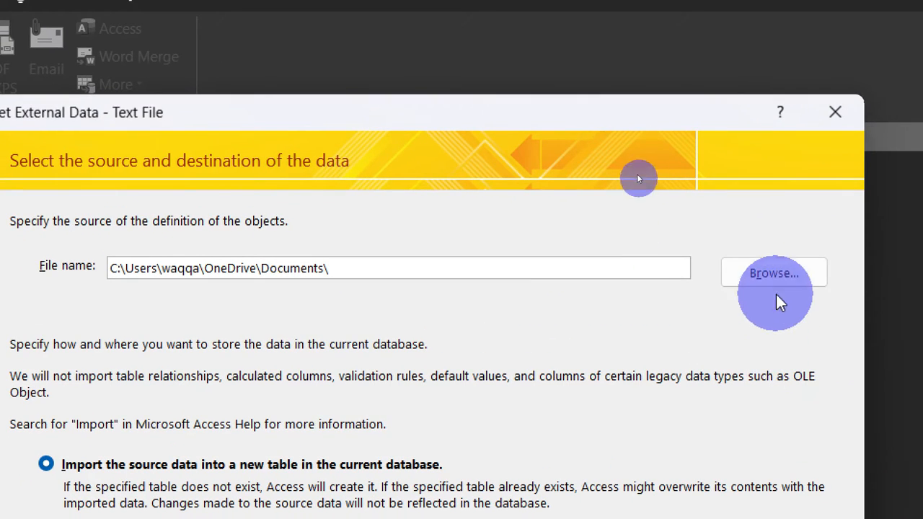
Step: Choose N216MEMBERS.csv from the SF folder as the source and import it into a new table in the current database
{"action": "left_click", "coordinate": [788, 328]}
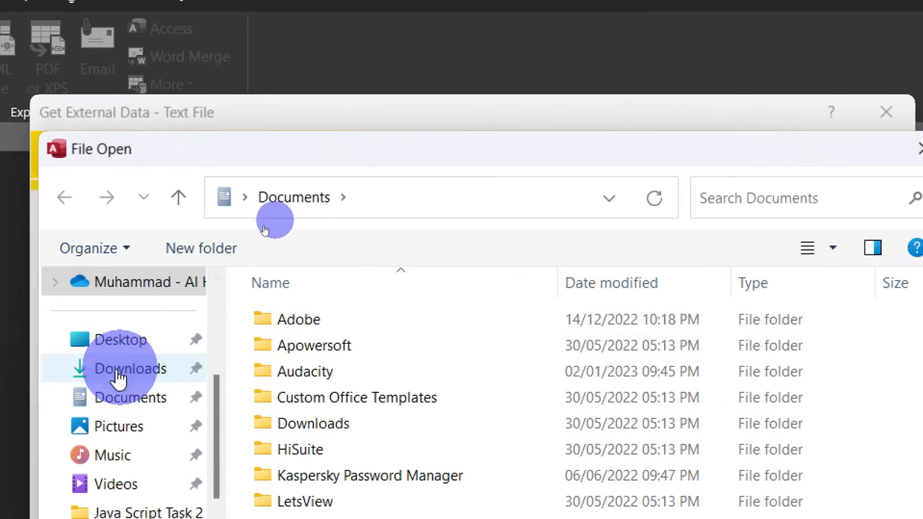
{"action": "left_click", "coordinate": [171, 349]}
{"action": "left_click", "coordinate": [329, 347]}
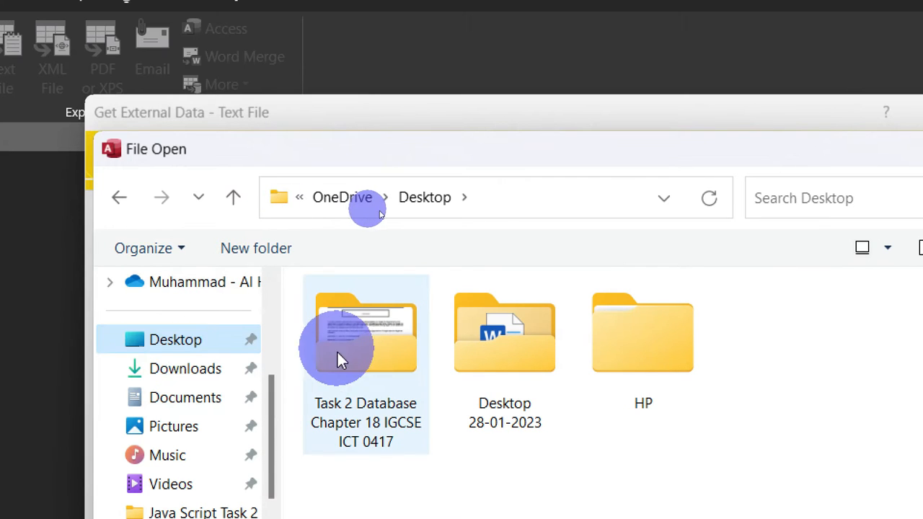
{"action": "double_click", "coordinate": [365, 345]}
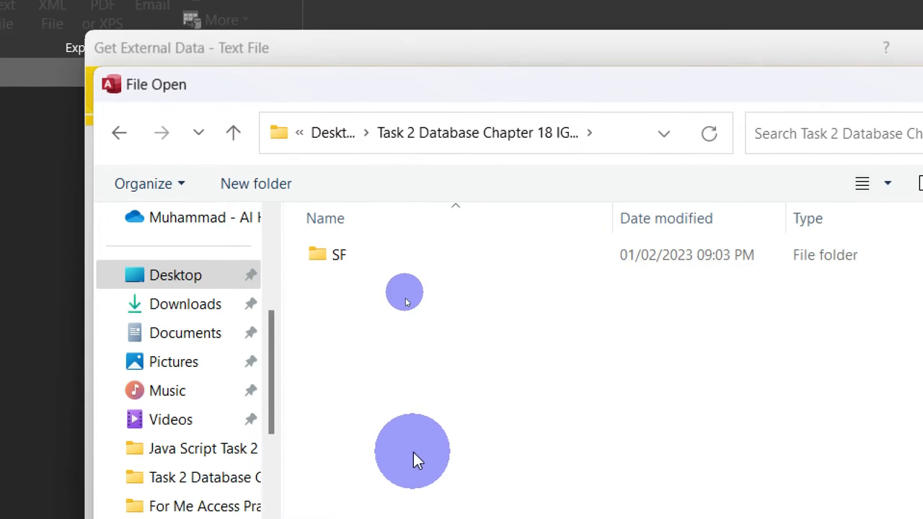
{"action": "double_click", "coordinate": [344, 195]}
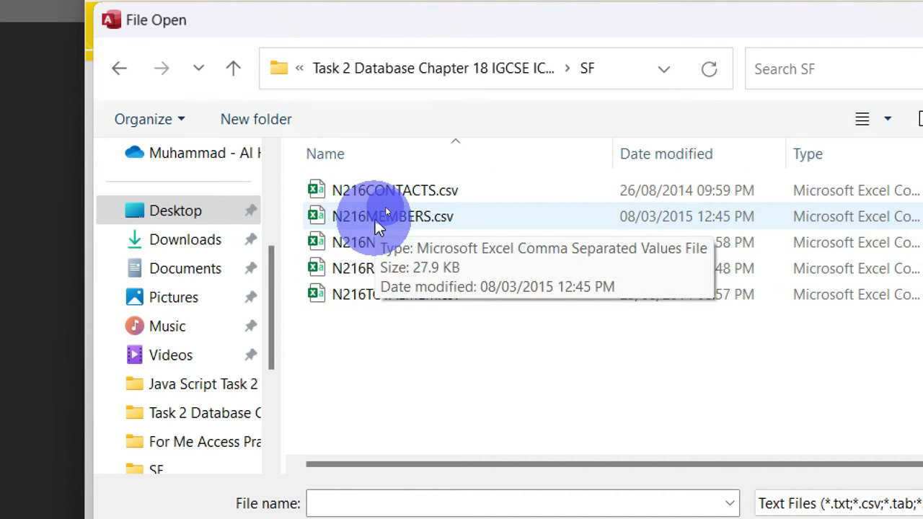
{"action": "left_click", "coordinate": [395, 214]}
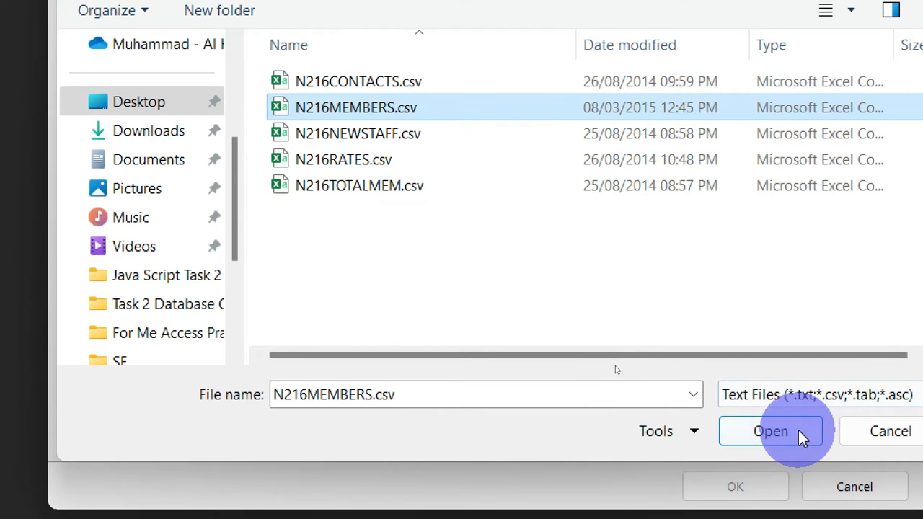
{"action": "left_click", "coordinate": [807, 510]}
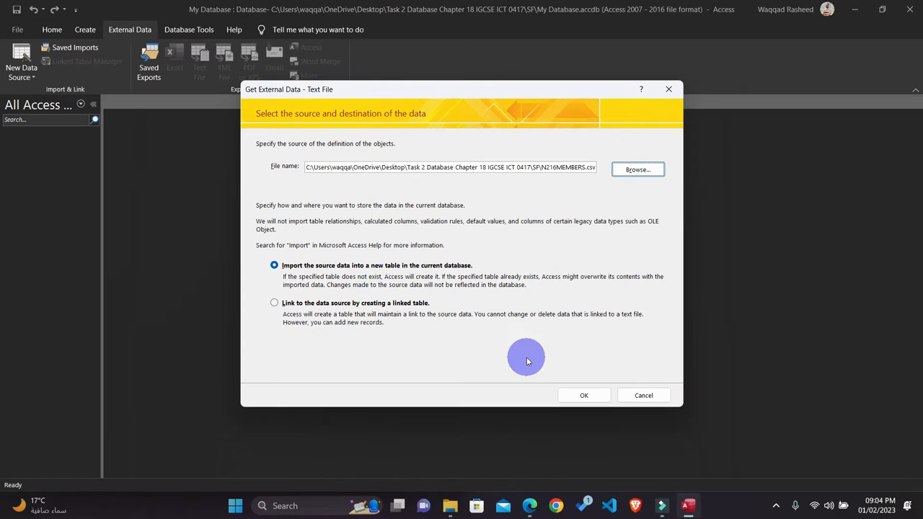
{"action": "left_click", "coordinate": [584, 396]}
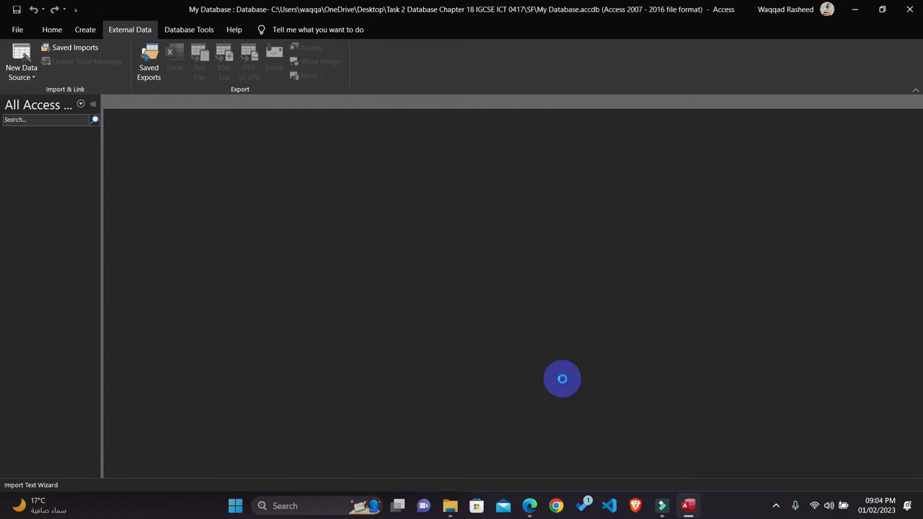
Step: Keep the comma delimiter, set the first row as containing field names, and proceed to the import's field options
{"action": "left_click", "coordinate": [583, 360]}
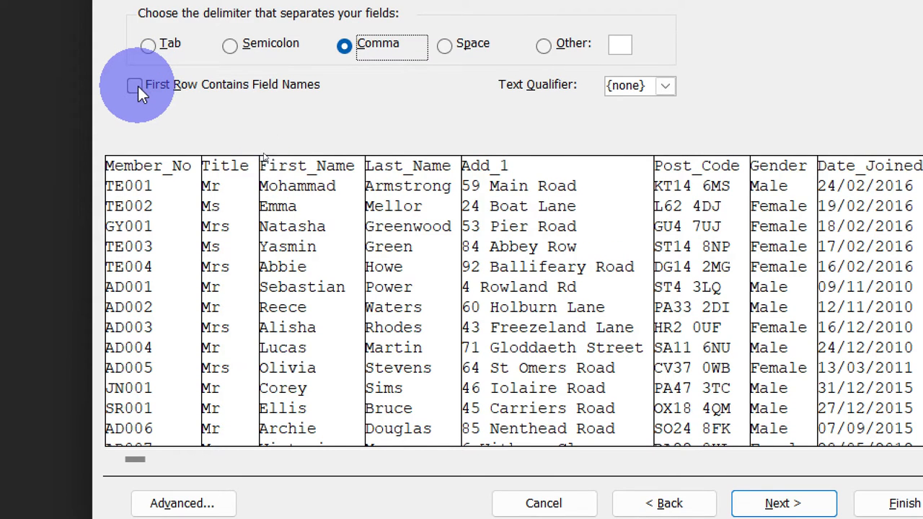
{"action": "left_click", "coordinate": [135, 85]}
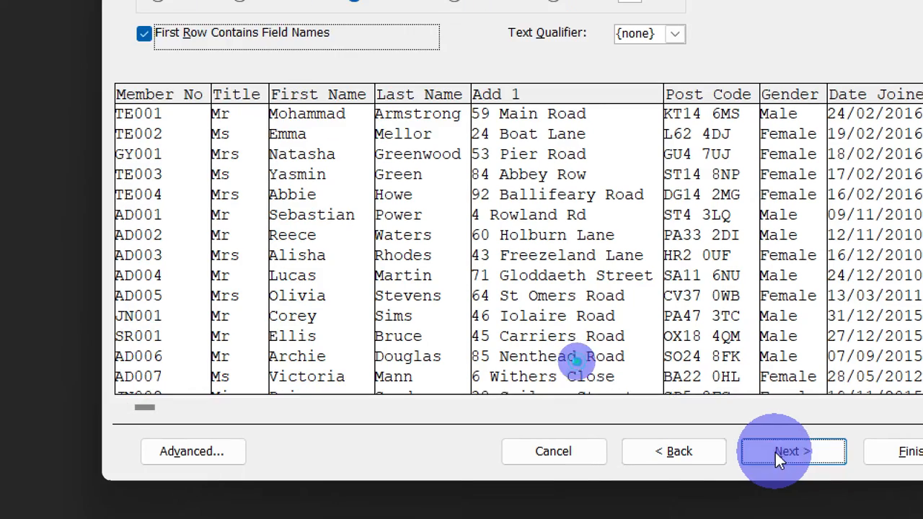
{"action": "left_click", "coordinate": [777, 468]}
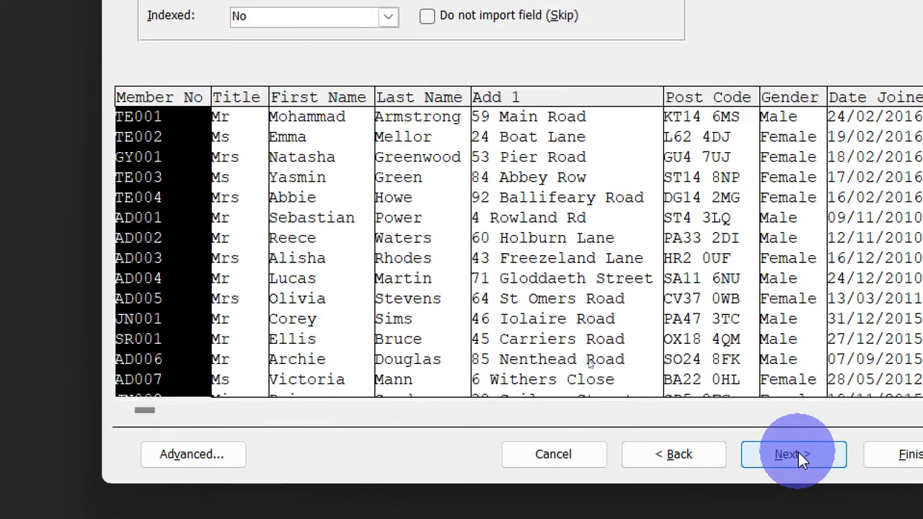
Step: Open the advanced import specification for N216MEMBERS and widen the question paper's window to show question 20's whole field table
{"action": "left_click", "coordinate": [798, 453]}
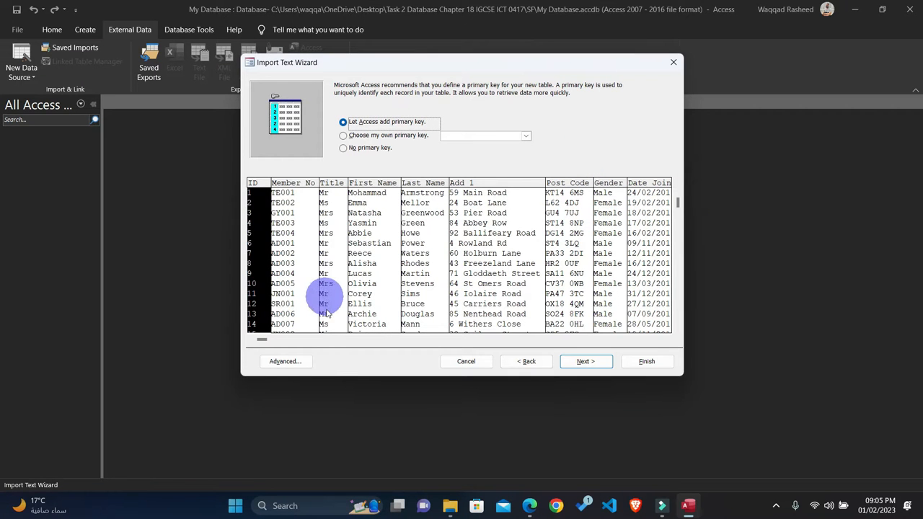
{"action": "left_click", "coordinate": [297, 362]}
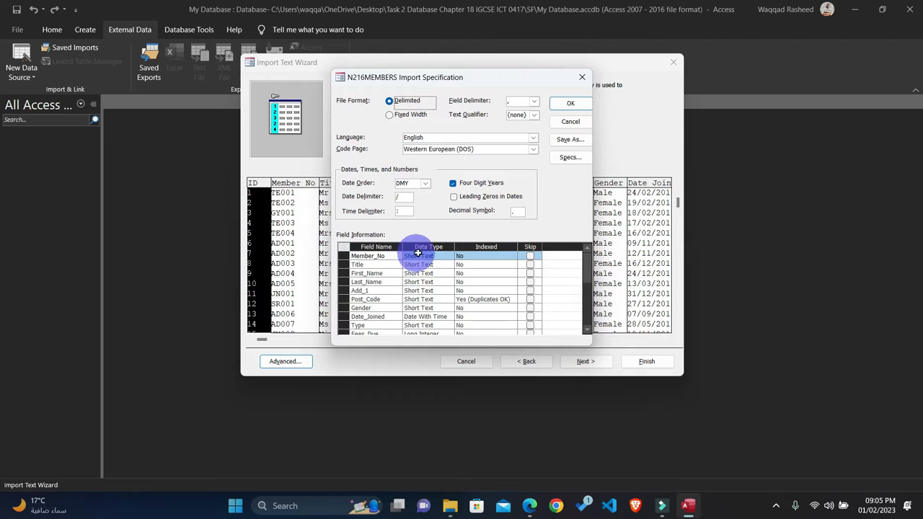
{"action": "left_click", "coordinate": [529, 505]}
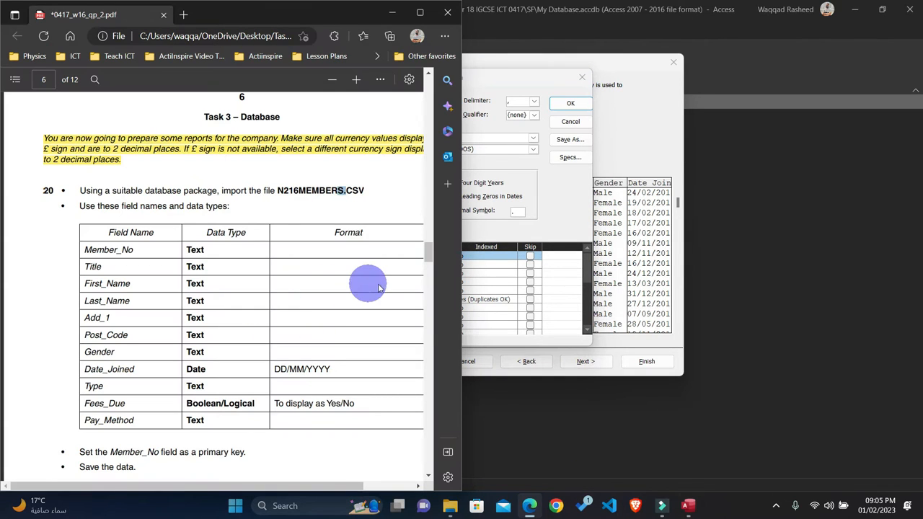
{"action": "left_click_drag", "start_coordinate": [460, 242], "coordinate": [534, 240]}
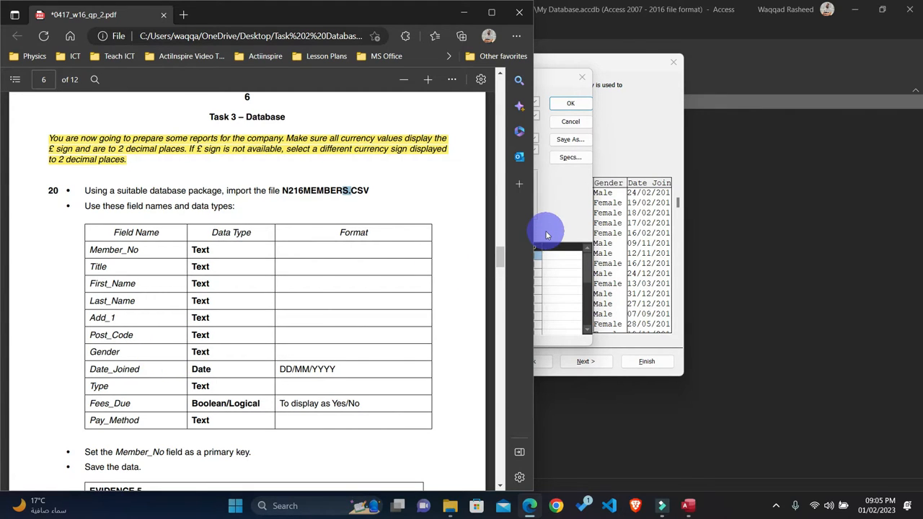
{"action": "left_click", "coordinate": [562, 218]}
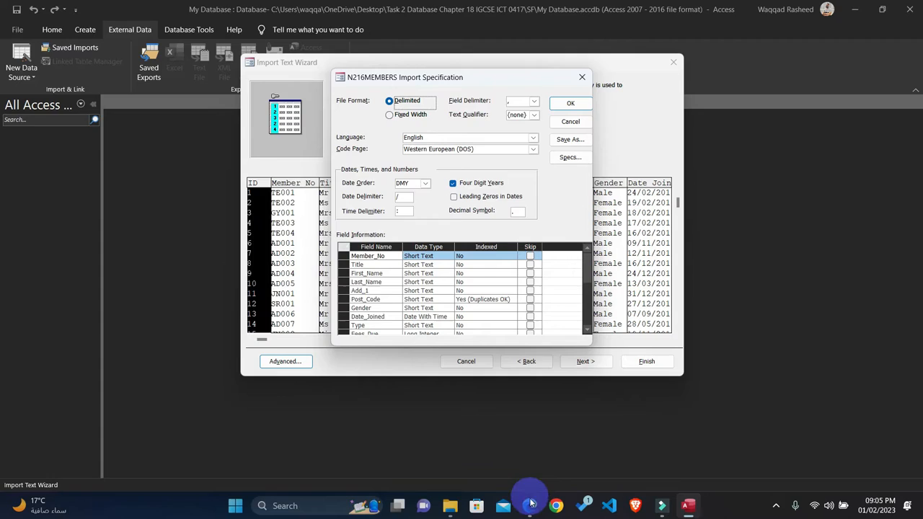
Step: Compare the Date_Joined and Type data types in the import specification with the field table in question 20
{"action": "left_click", "coordinate": [531, 504]}
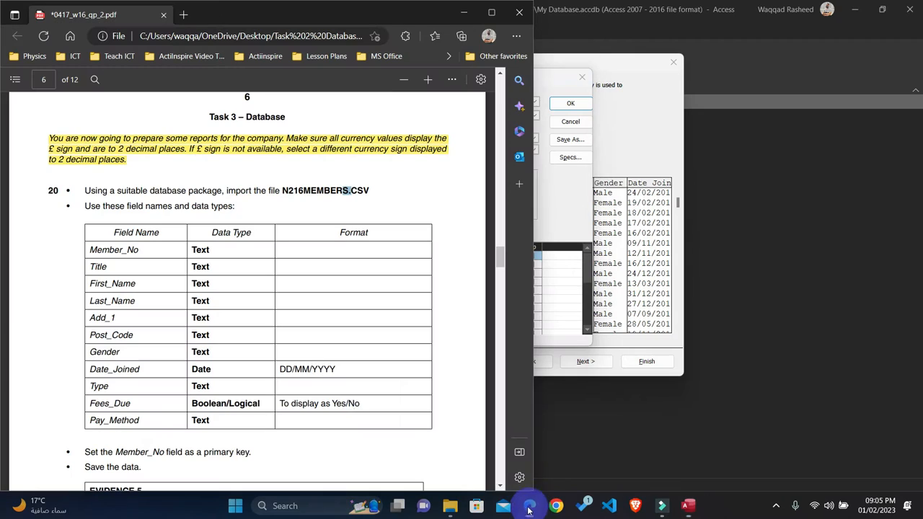
{"action": "left_click_drag", "start_coordinate": [189, 367], "coordinate": [208, 386]}
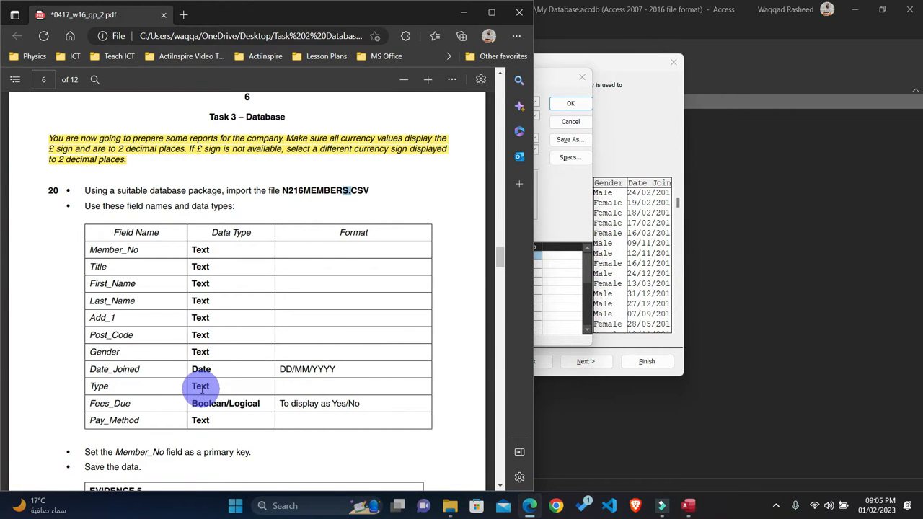
{"action": "left_click", "coordinate": [624, 107]}
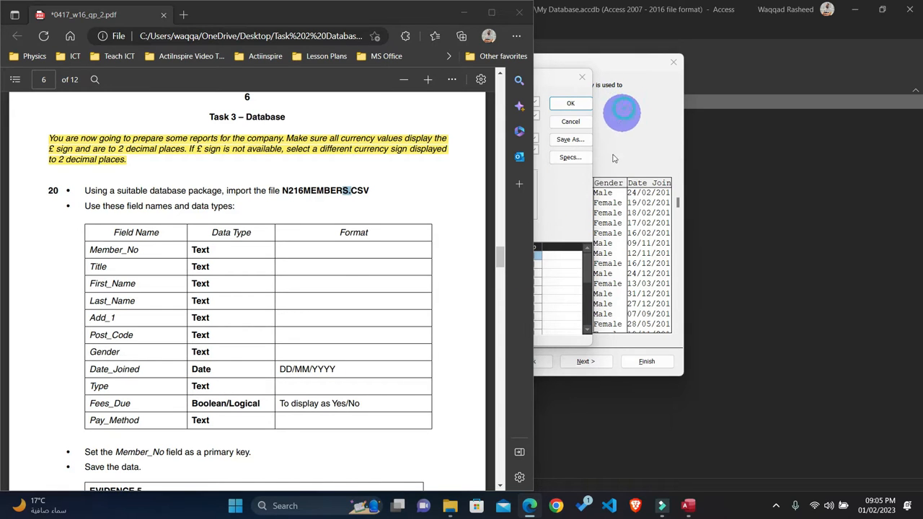
{"action": "left_click", "coordinate": [464, 13]}
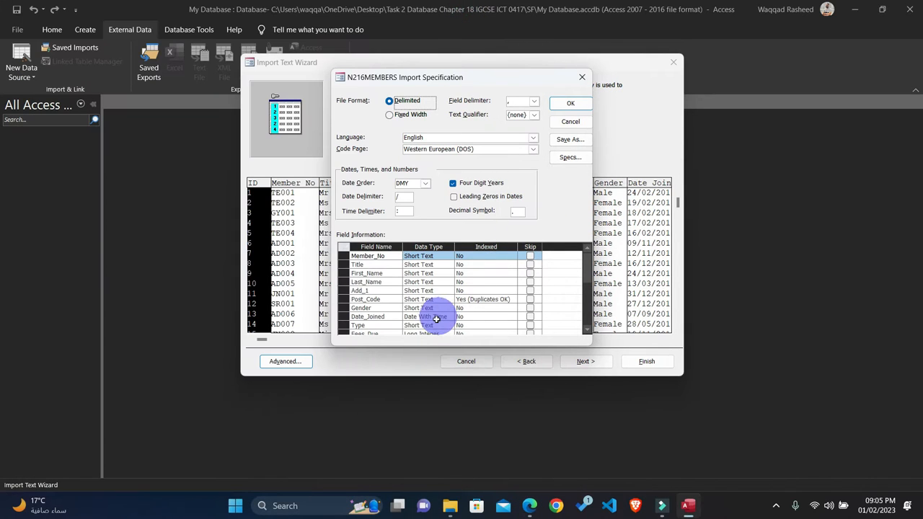
{"action": "scroll", "coordinate": [433, 318], "scroll_direction": "down", "scroll_amount": 1}
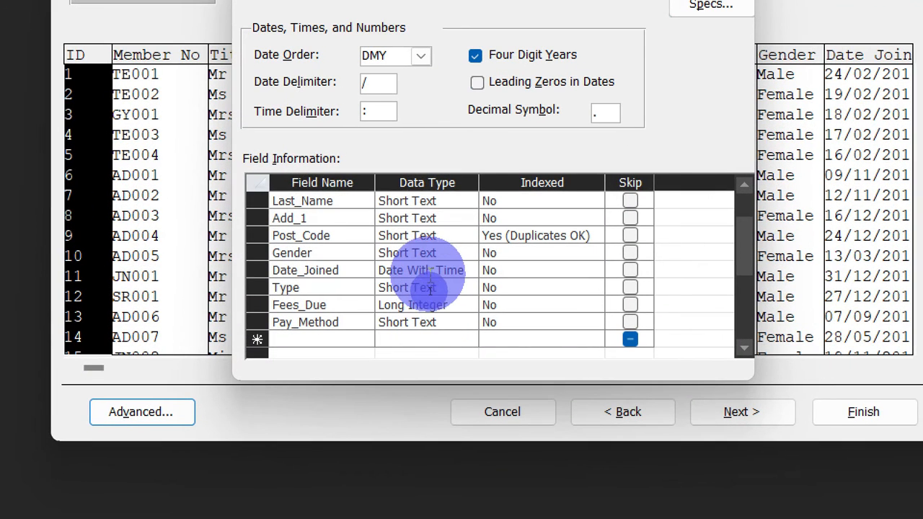
{"action": "left_click", "coordinate": [429, 290]}
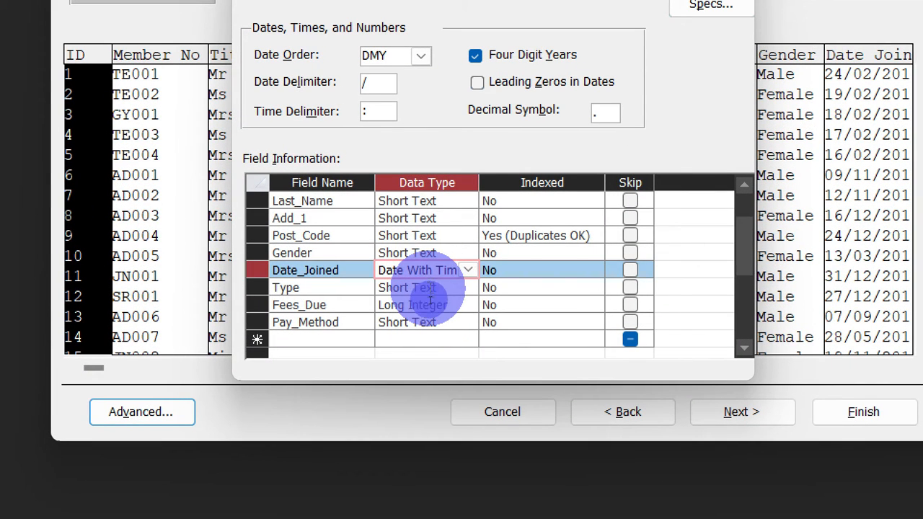
{"action": "left_click", "coordinate": [429, 291]}
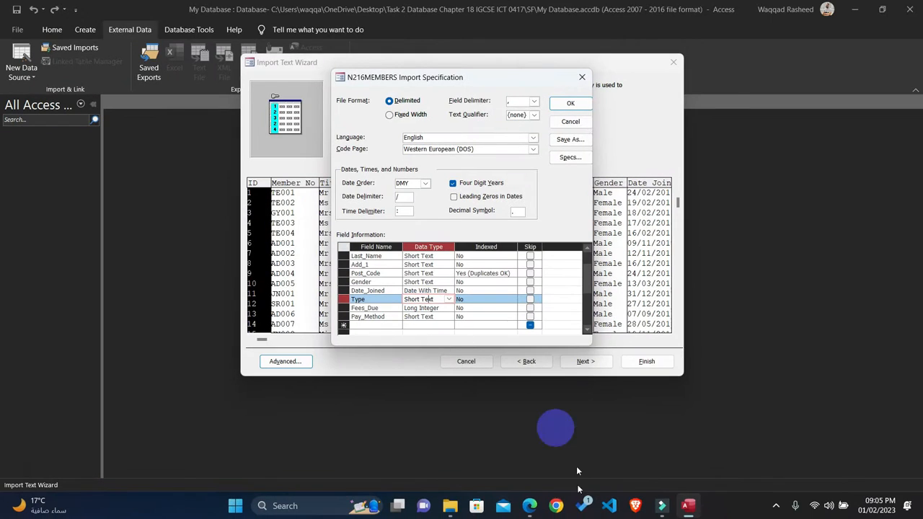
Step: Check the Fees_Due format required by question 20 and set that field's data type to Yes/No in the import specification
{"action": "left_click", "coordinate": [537, 505]}
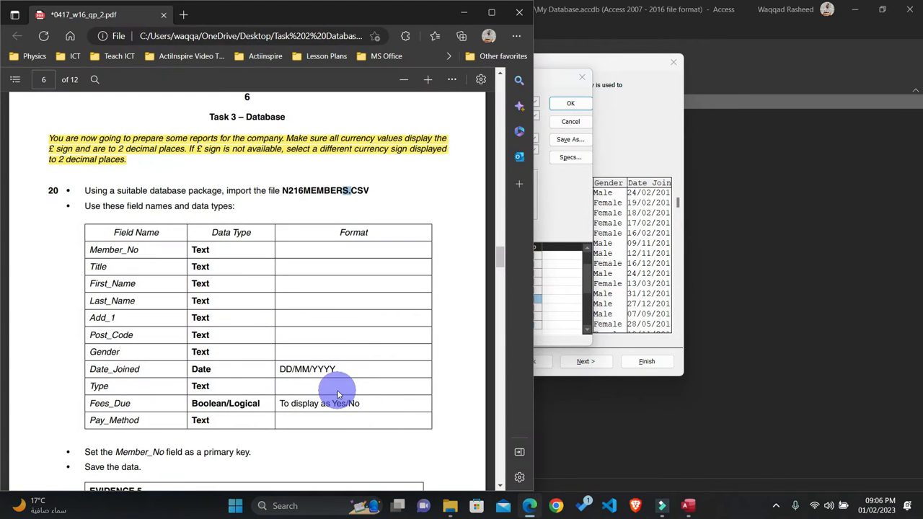
{"action": "scroll", "coordinate": [325, 396], "scroll_direction": "down", "scroll_amount": 2}
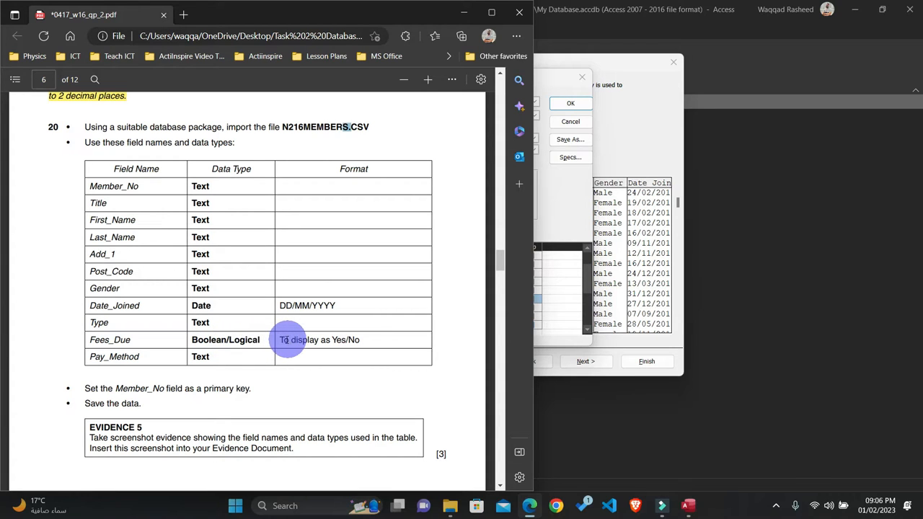
{"action": "left_click_drag", "start_coordinate": [281, 340], "coordinate": [361, 347]}
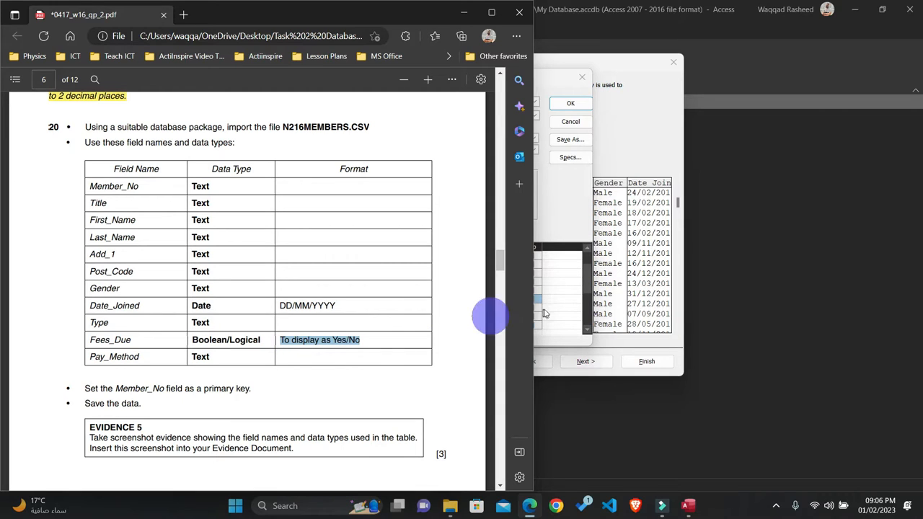
{"action": "left_click", "coordinate": [572, 231]}
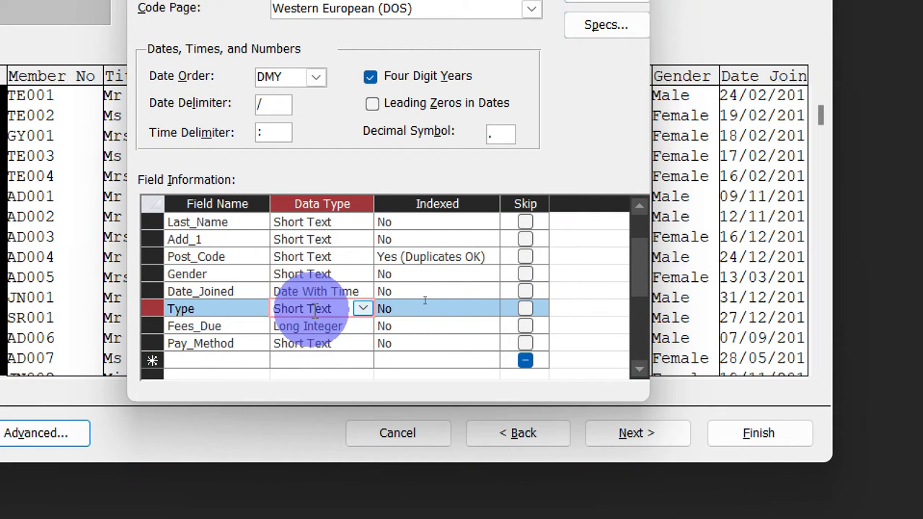
{"action": "left_click", "coordinate": [305, 326]}
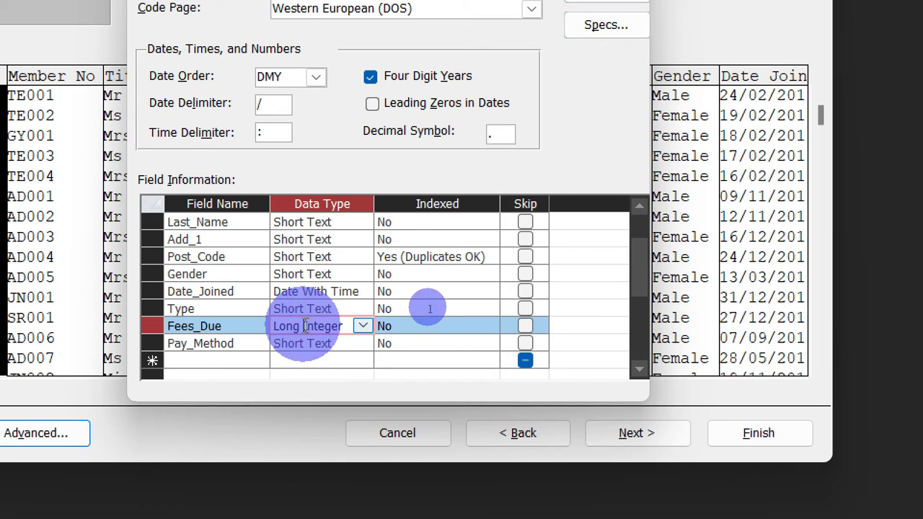
{"action": "left_click", "coordinate": [363, 325]}
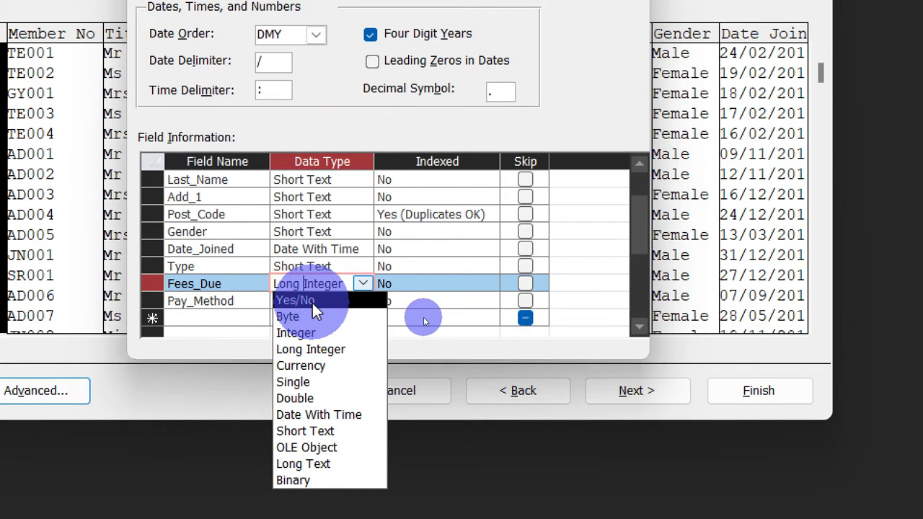
{"action": "left_click", "coordinate": [313, 301]}
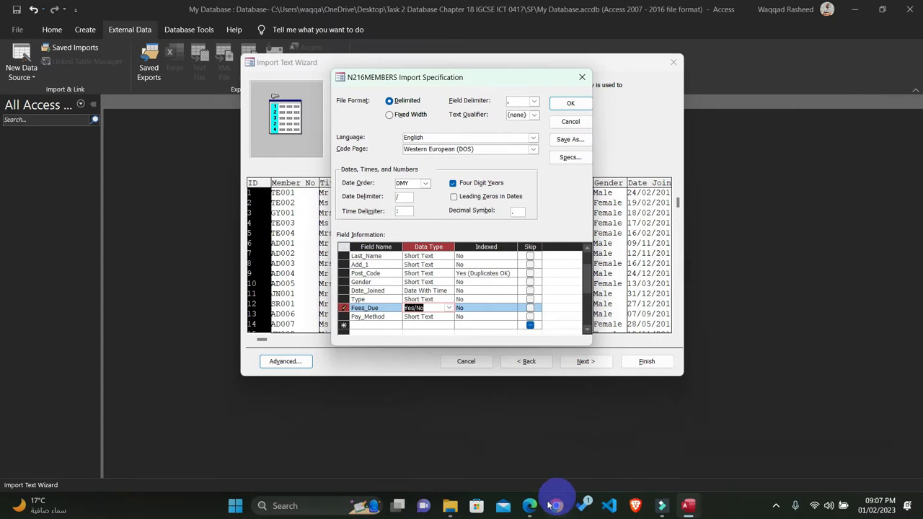
Step: Check the Date_Joined format in question 20 against the date order and date delimiter of the import specification
{"action": "left_click", "coordinate": [531, 510]}
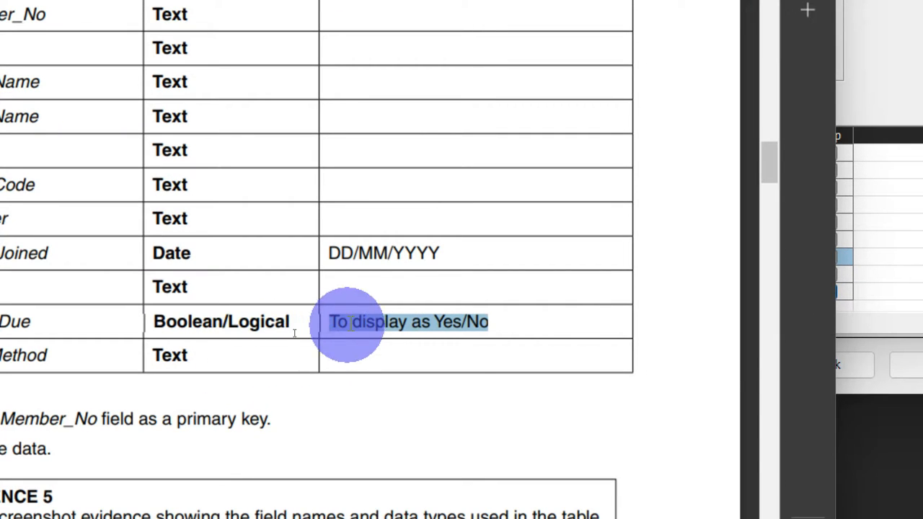
{"action": "left_click", "coordinate": [355, 253]}
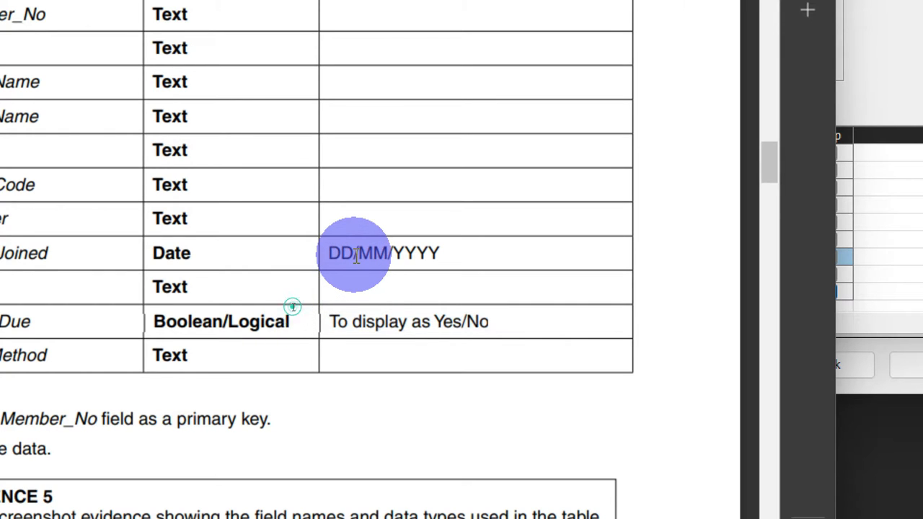
{"action": "double_click", "coordinate": [357, 252]}
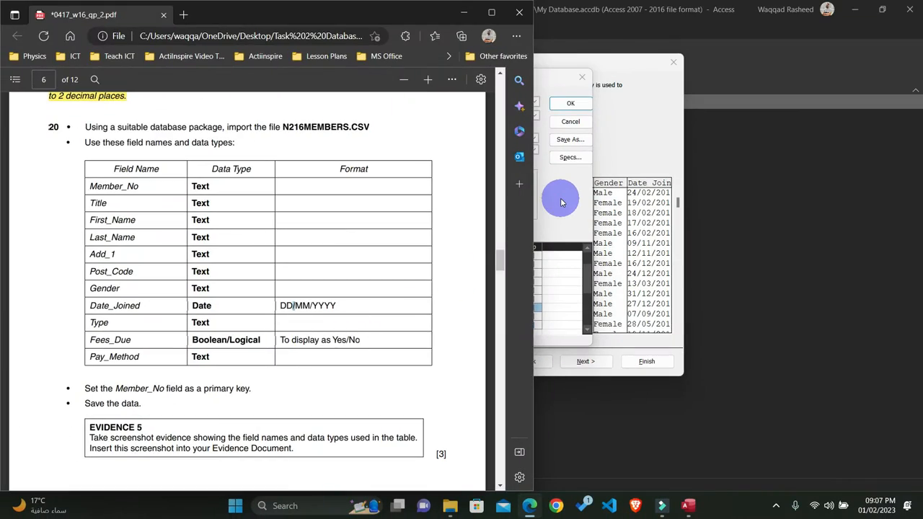
{"action": "left_click", "coordinate": [556, 198]}
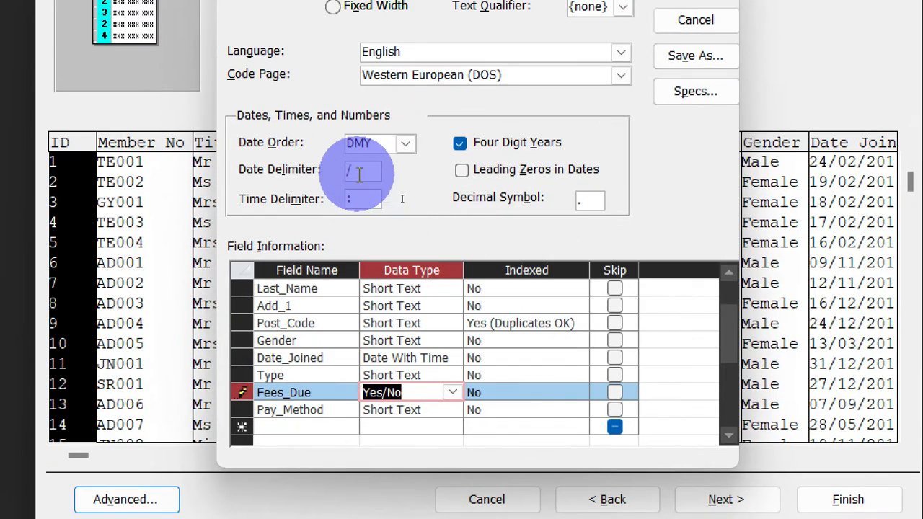
{"action": "left_click", "coordinate": [359, 173]}
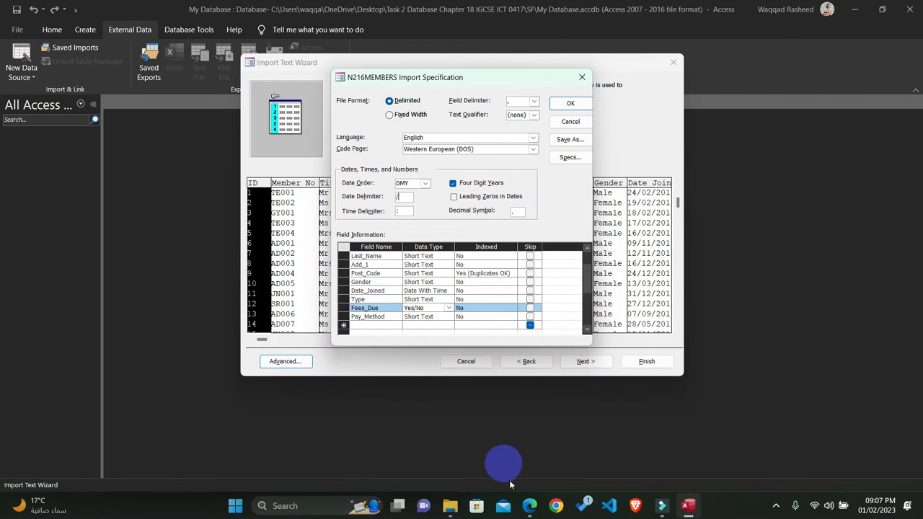
{"action": "left_click", "coordinate": [527, 503]}
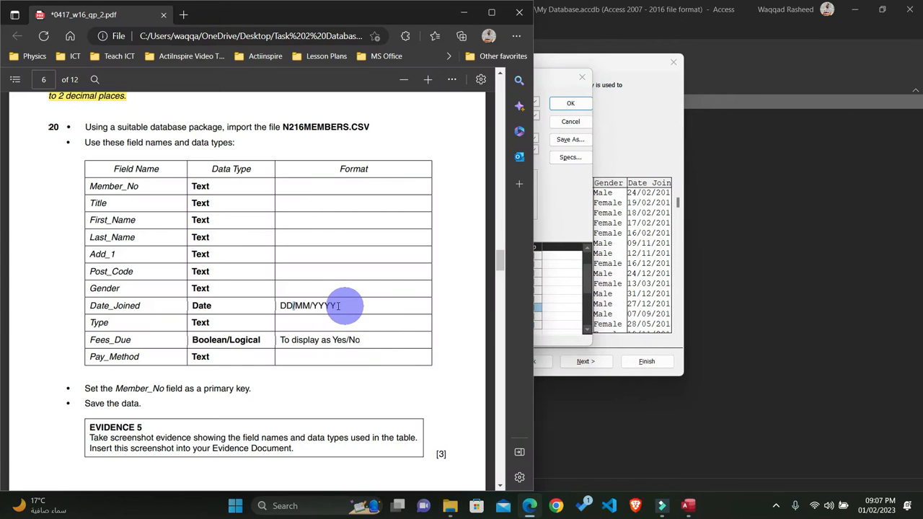
{"action": "left_click_drag", "start_coordinate": [339, 306], "coordinate": [270, 306]}
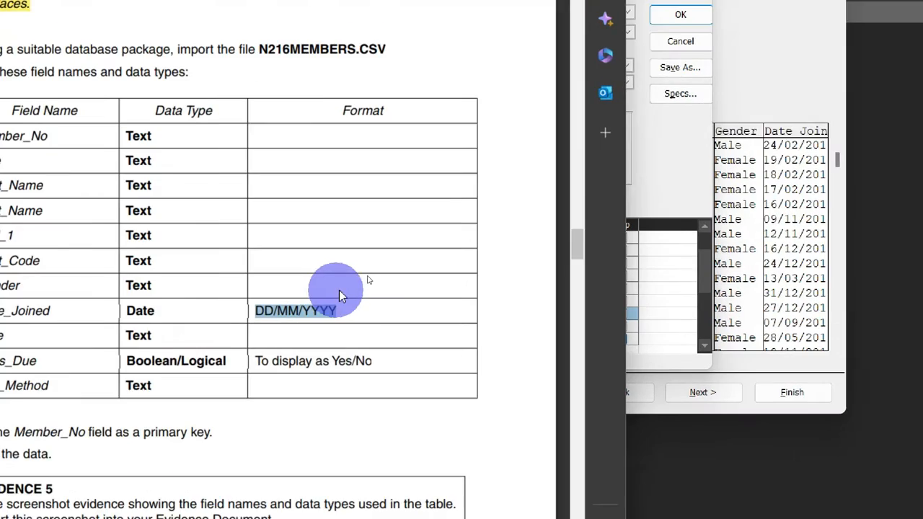
{"action": "left_click", "coordinate": [408, 249]}
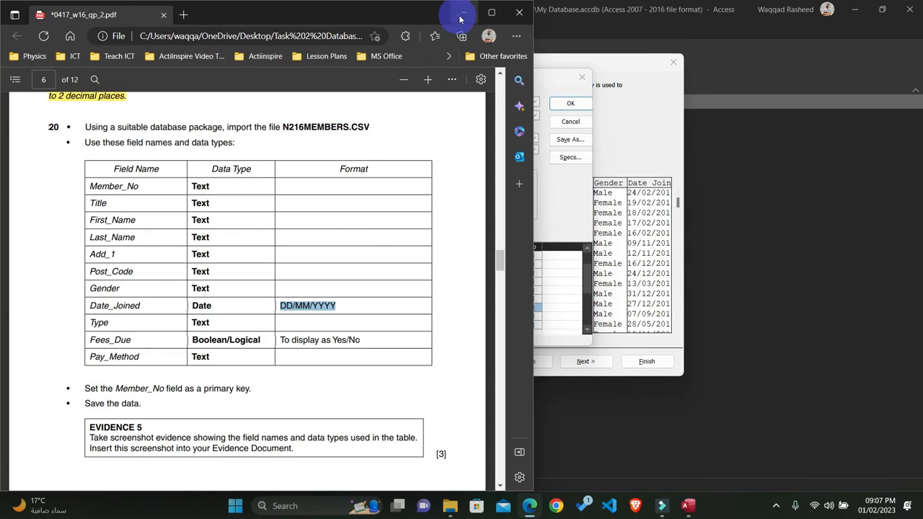
{"action": "left_click", "coordinate": [462, 15]}
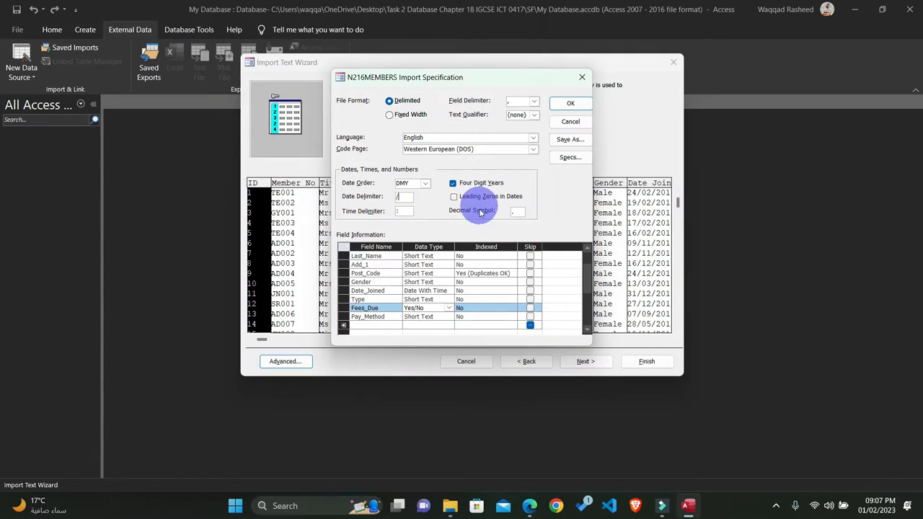
Step: Accept the import specification and choose Member_No as the new table's own primary key
{"action": "left_click", "coordinate": [565, 103]}
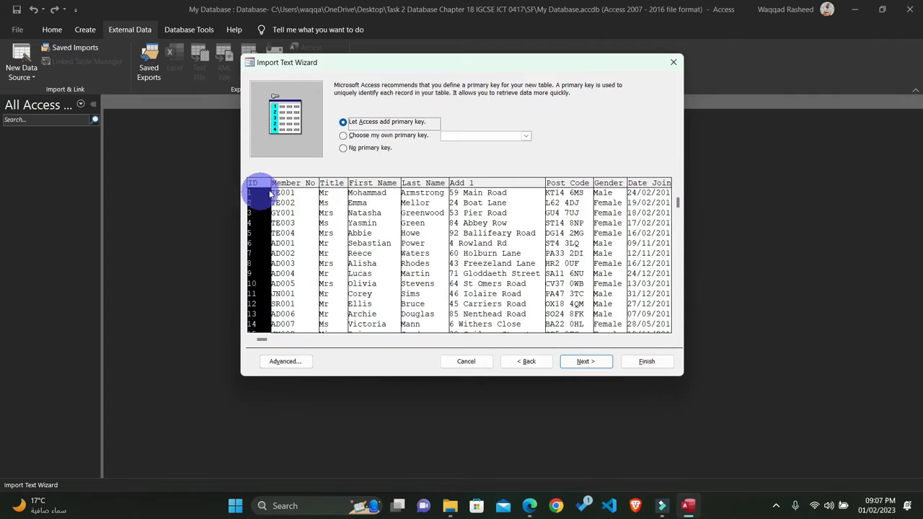
{"action": "left_click", "coordinate": [373, 195]}
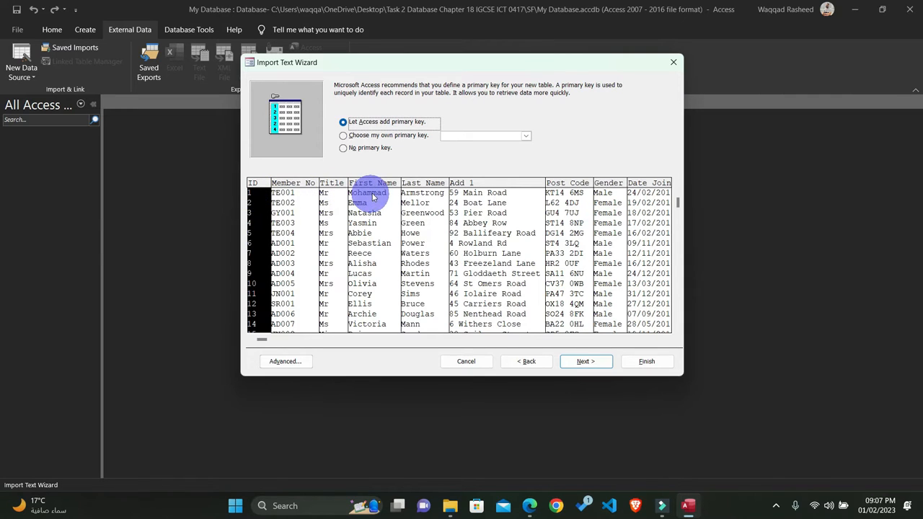
{"action": "left_click", "coordinate": [390, 140]}
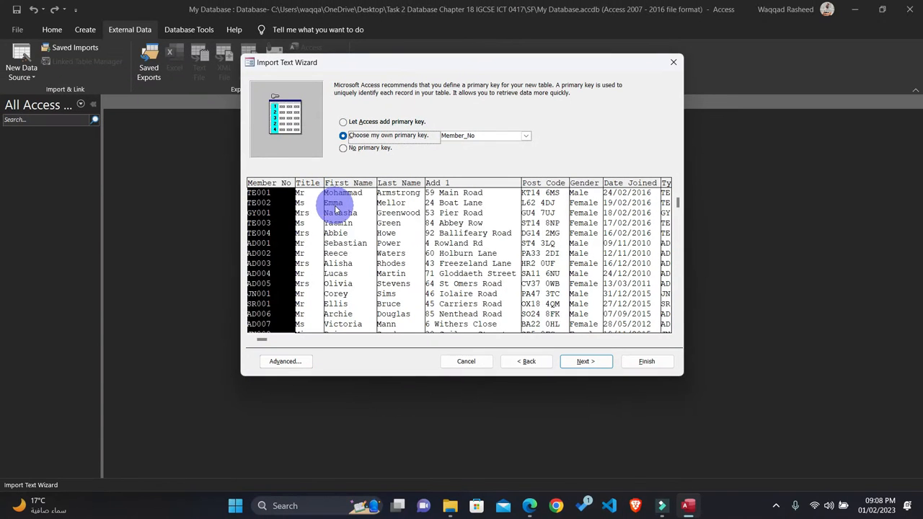
Step: In the question paper, highlight question 20 in yellow from the import instruction down to the Member_No primary key instruction
{"action": "left_click", "coordinate": [530, 505]}
{"action": "scroll", "coordinate": [349, 354], "scroll_direction": "down", "scroll_amount": 2}
{"action": "left_click", "coordinate": [219, 339]}
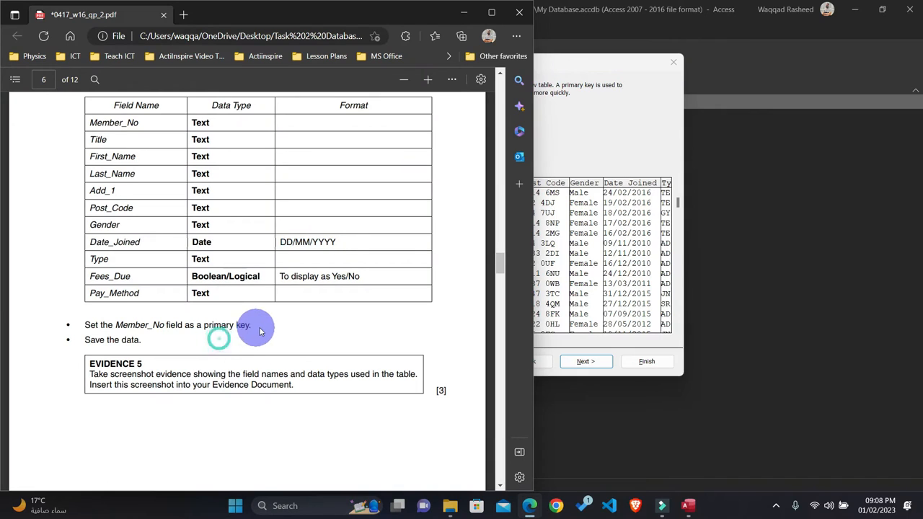
{"action": "left_click", "coordinate": [223, 334]}
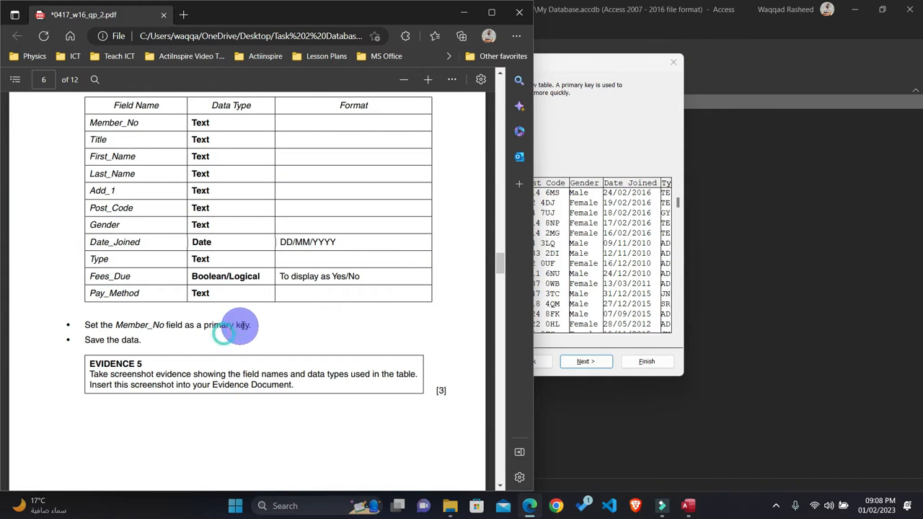
{"action": "left_click_drag", "start_coordinate": [251, 325], "coordinate": [43, 138]}
{"action": "mouse_move", "coordinate": [83, 113]}
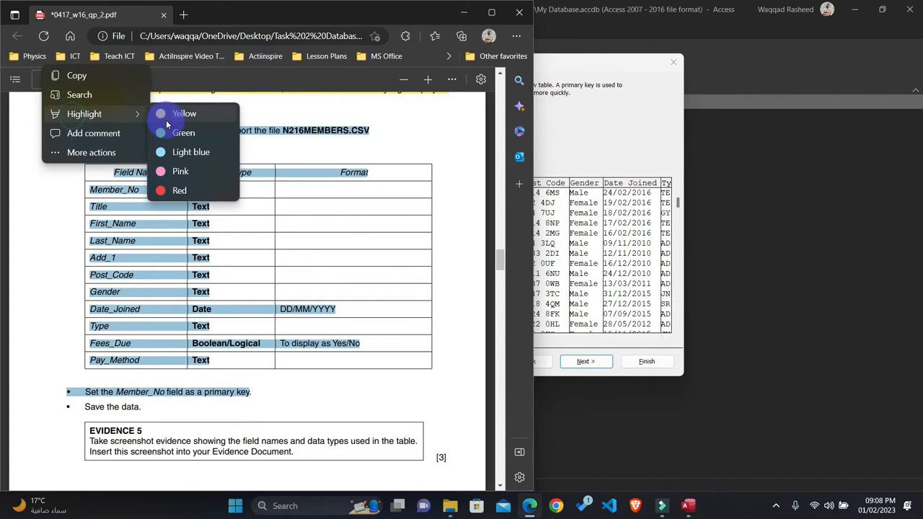
{"action": "left_click", "coordinate": [168, 118]}
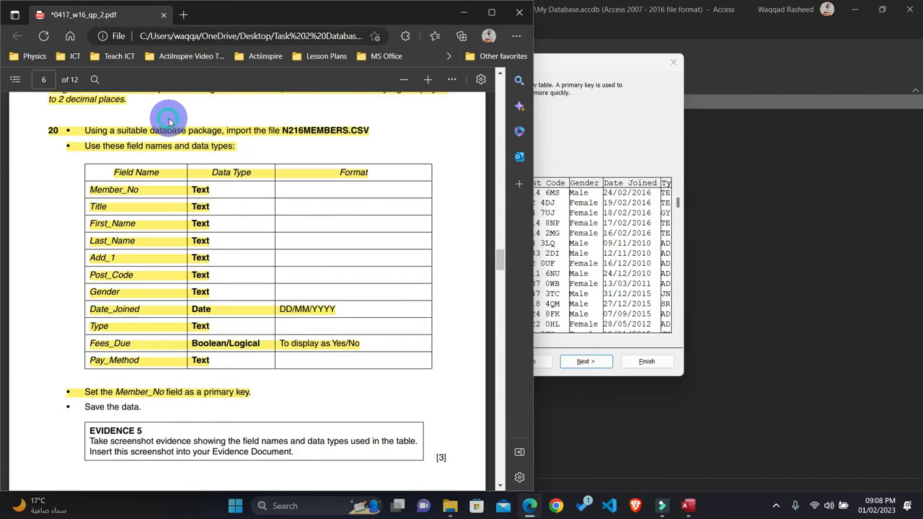
Step: Finish importing the data into a table named N216MEMBERS and close the import wizard
{"action": "left_click", "coordinate": [574, 162]}
{"action": "left_click", "coordinate": [583, 363]}
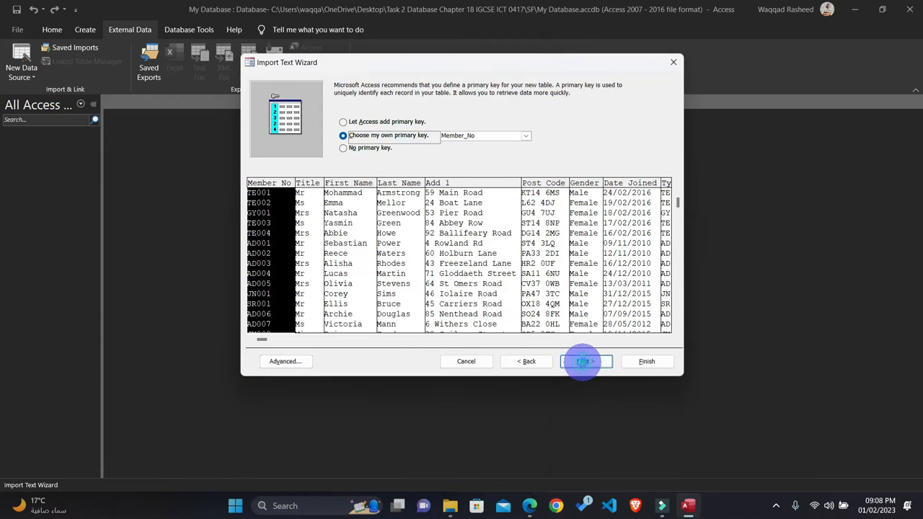
{"action": "left_click", "coordinate": [644, 365]}
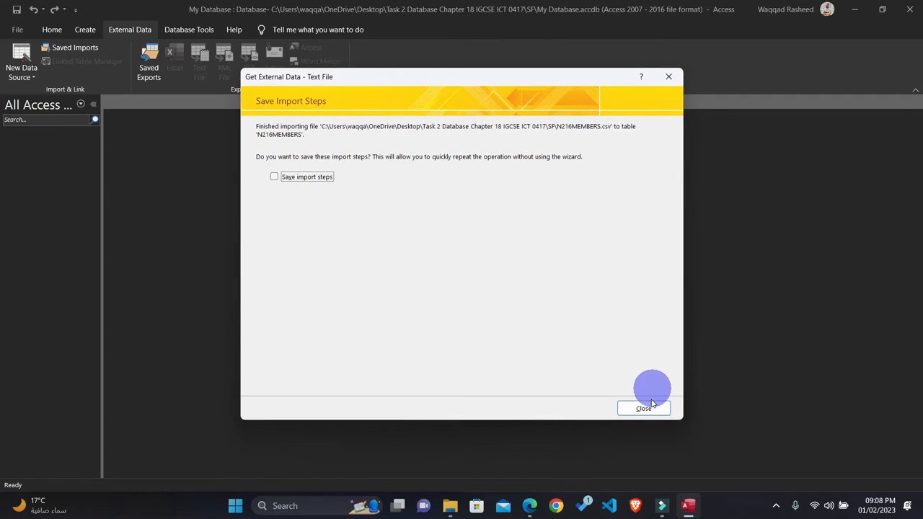
{"action": "left_click", "coordinate": [647, 406]}
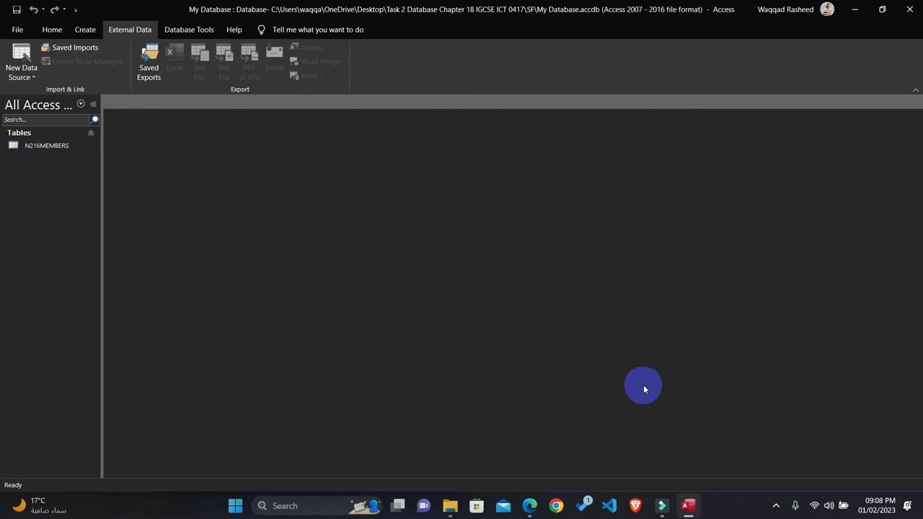
Step: Open the N216MEMBERS table, check how the Fees_Due and Date_Joined columns display, and close it
{"action": "double_click", "coordinate": [47, 147]}
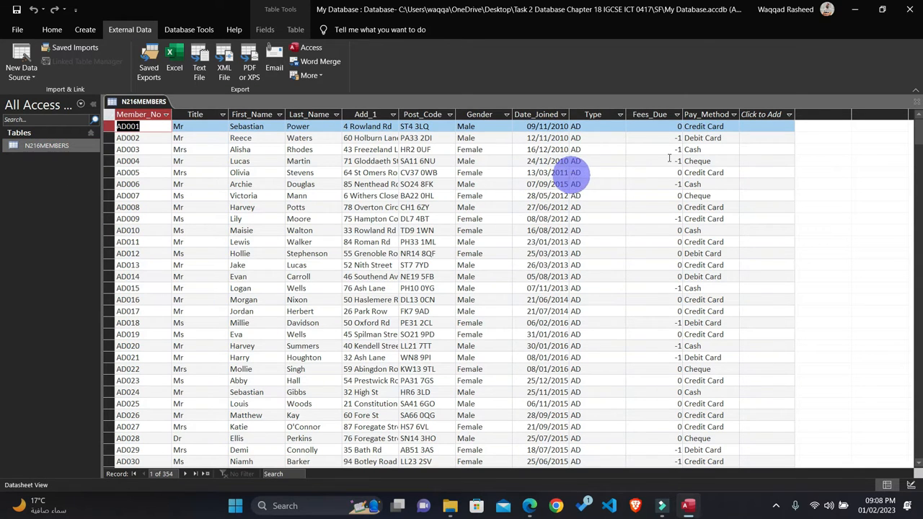
{"action": "left_click", "coordinate": [654, 114]}
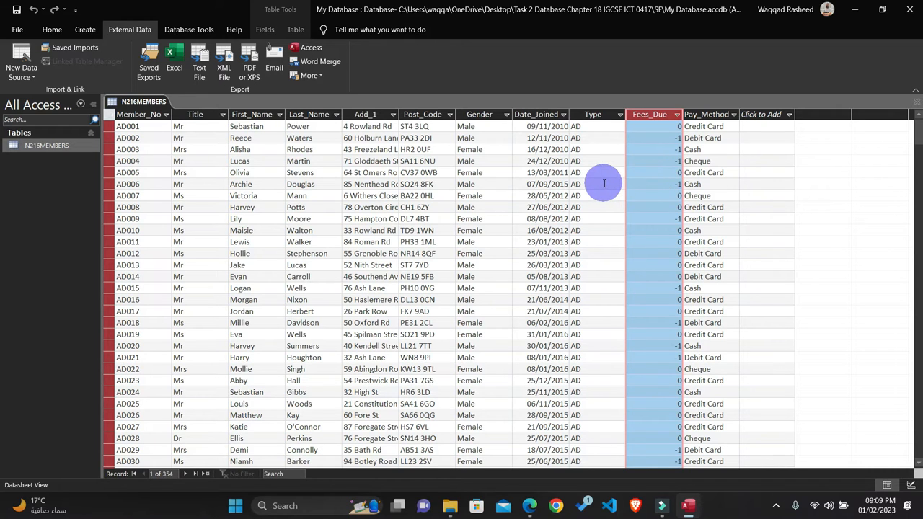
{"action": "left_click", "coordinate": [540, 115]}
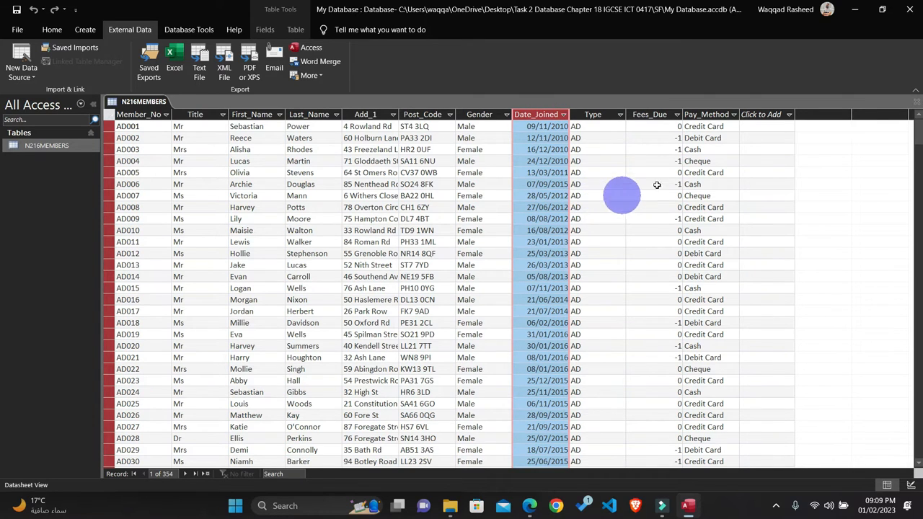
{"action": "left_click", "coordinate": [916, 106]}
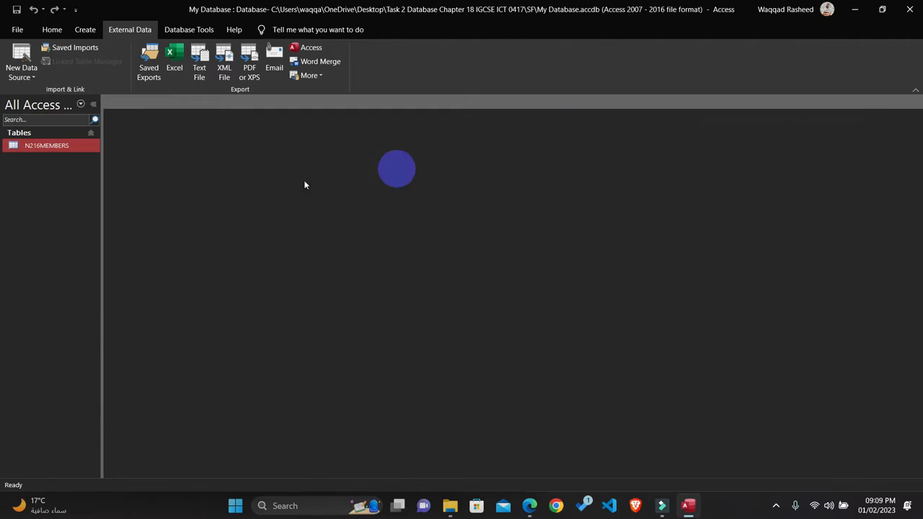
Step: Open the N216MEMBERS table design and set the Fees_Due field's format to Yes/No
{"action": "right_click", "coordinate": [61, 148]}
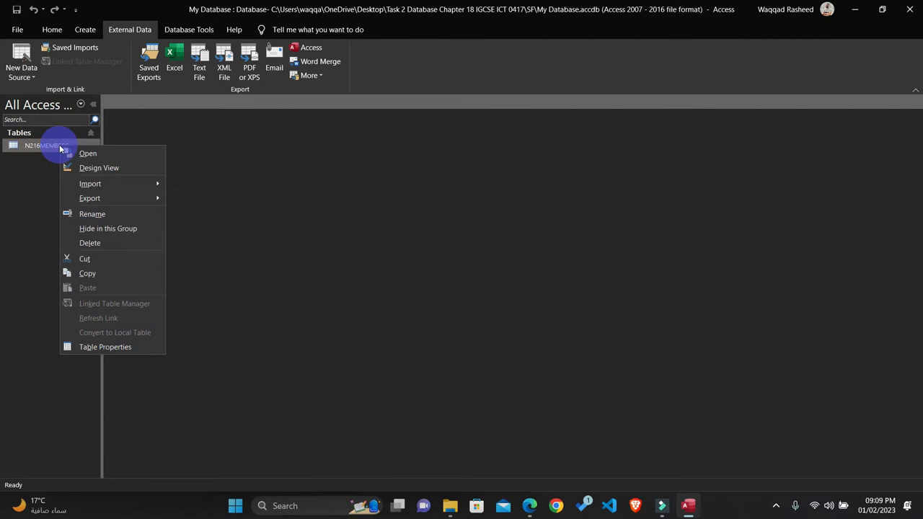
{"action": "left_click", "coordinate": [84, 168]}
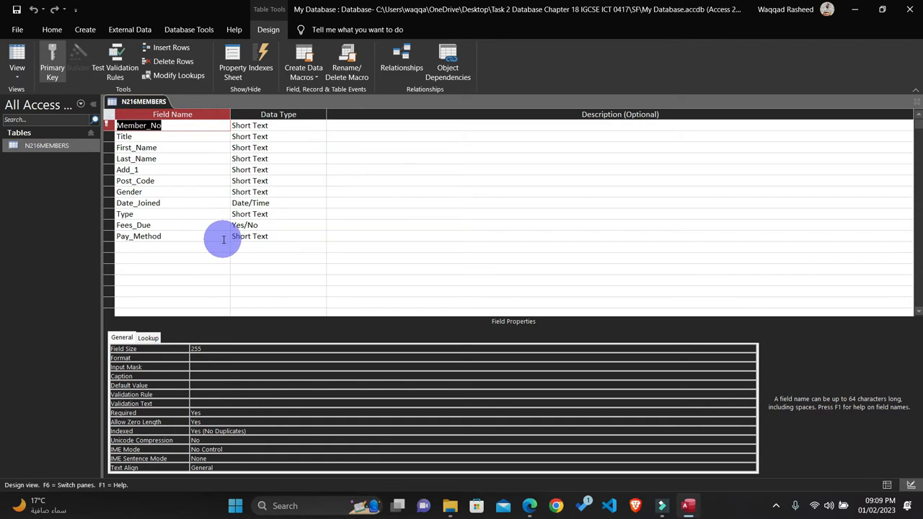
{"action": "left_click", "coordinate": [260, 225]}
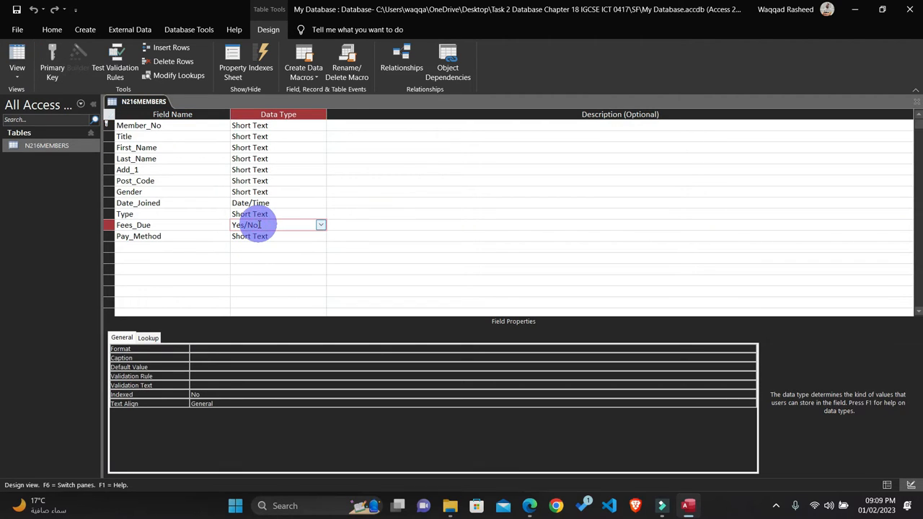
{"action": "left_click", "coordinate": [220, 350]}
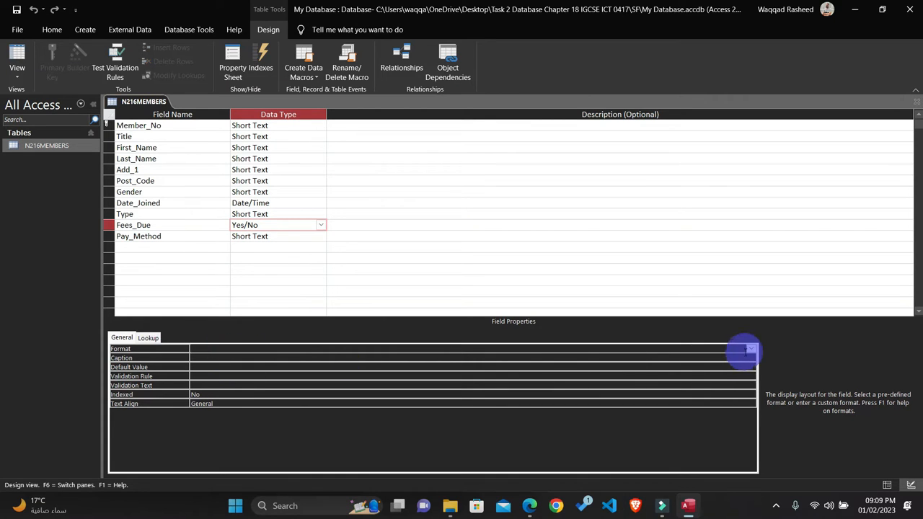
{"action": "left_click", "coordinate": [751, 349]}
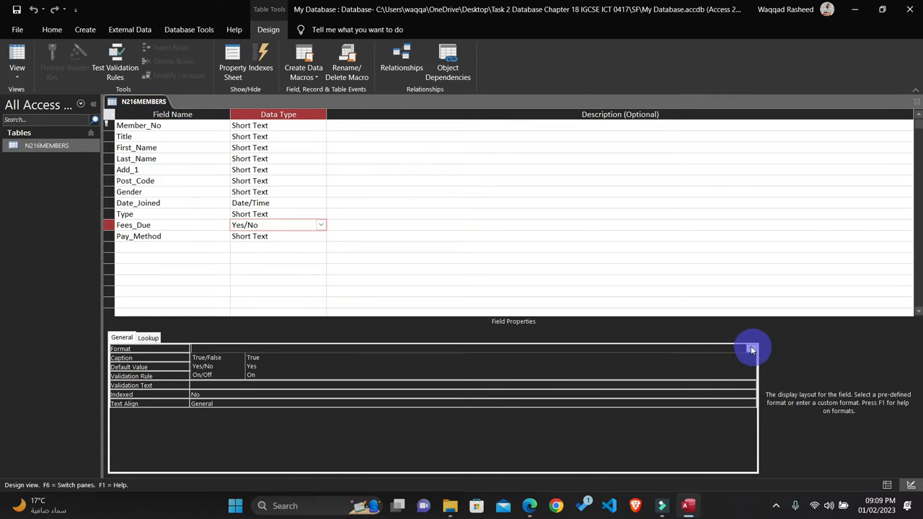
{"action": "left_click", "coordinate": [206, 367]}
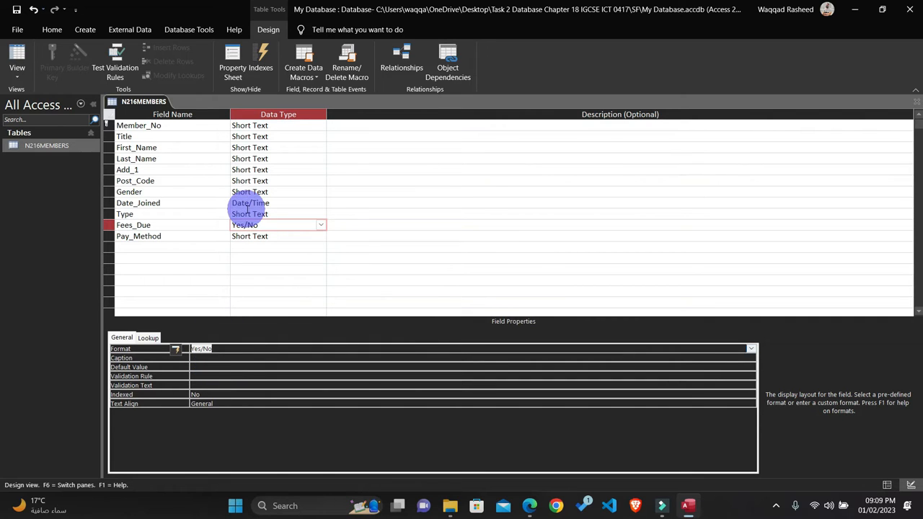
Step: Check the Date_Joined format in question 20 and set that field's format to dd/mm/yyyy in the table design
{"action": "left_click", "coordinate": [249, 203]}
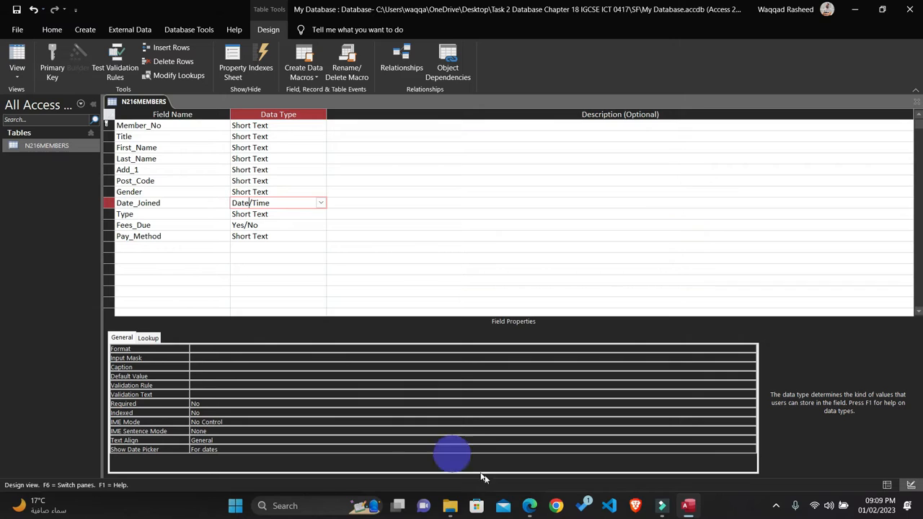
{"action": "left_click", "coordinate": [529, 505]}
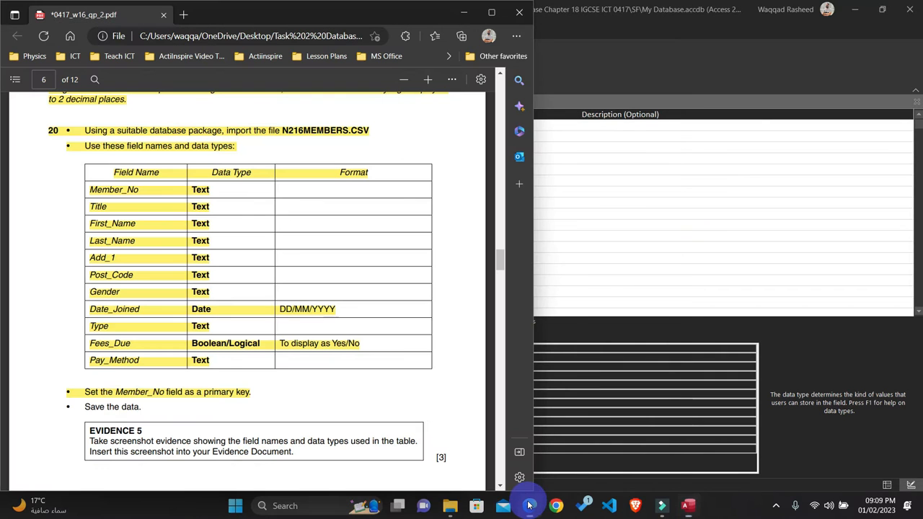
{"action": "left_click", "coordinate": [464, 17]}
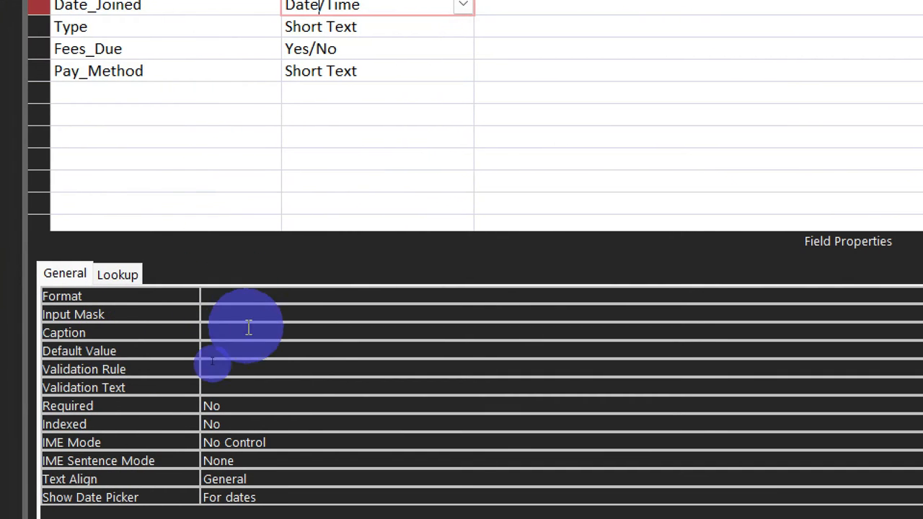
{"action": "left_click", "coordinate": [237, 296]}
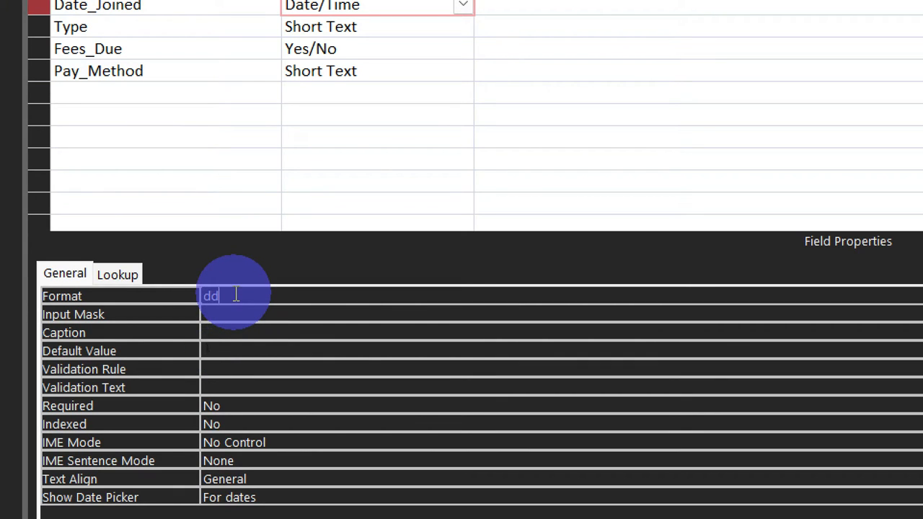
{"action": "type", "text": "dd"}
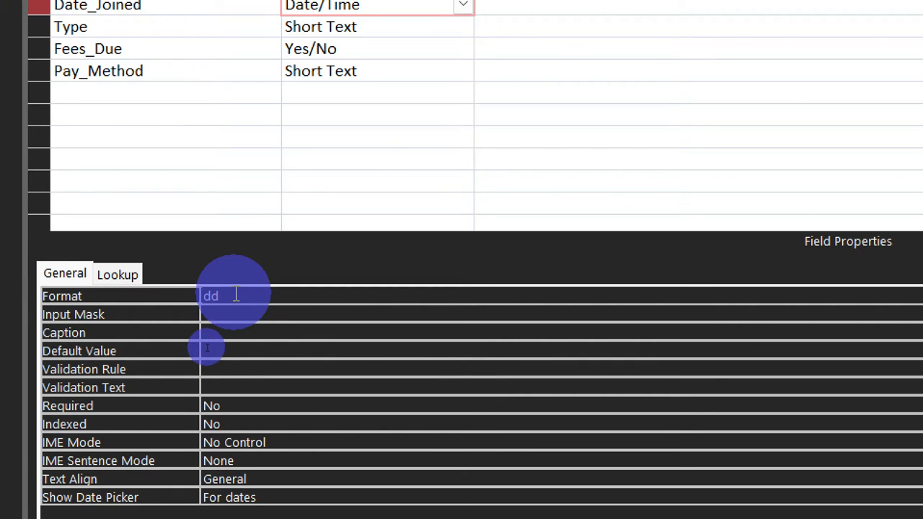
{"action": "type", "text": "/mm/yyyy"}
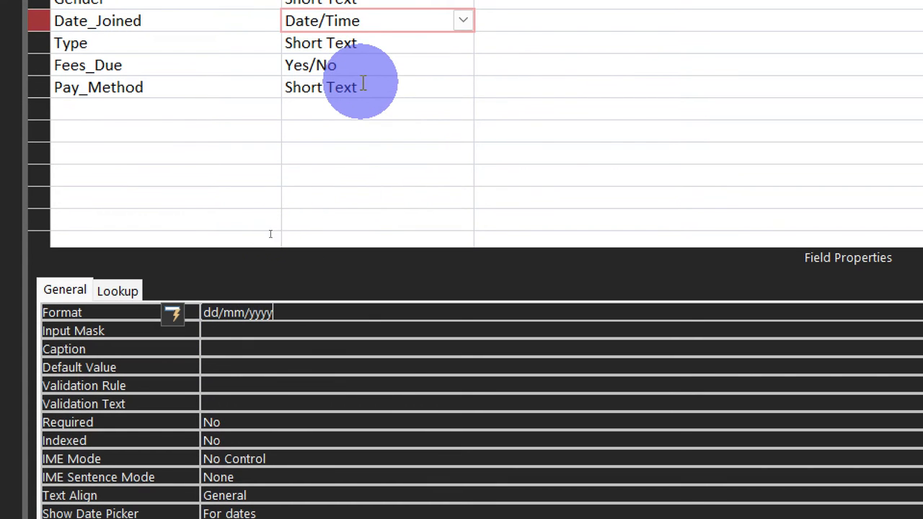
Step: Go back to the Fees_Due field and select the Yes/No format for it again
{"action": "left_click", "coordinate": [359, 85]}
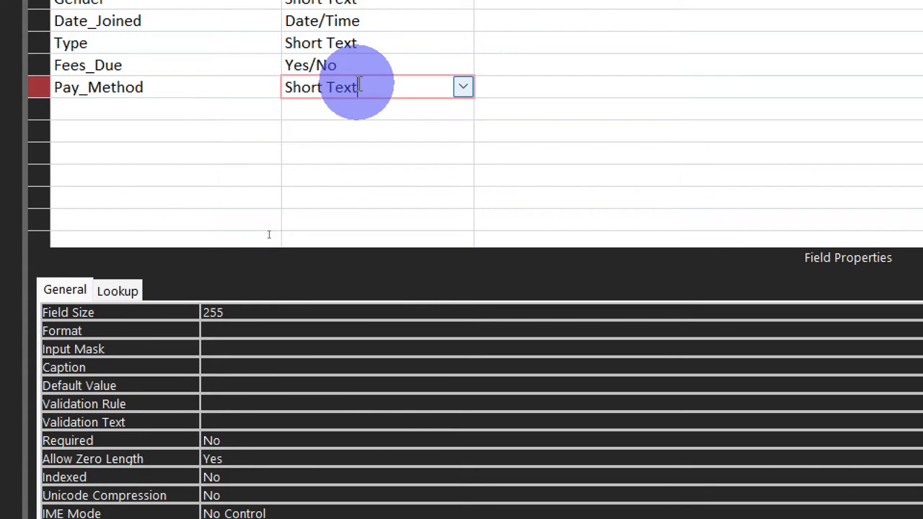
{"action": "left_click", "coordinate": [360, 66]}
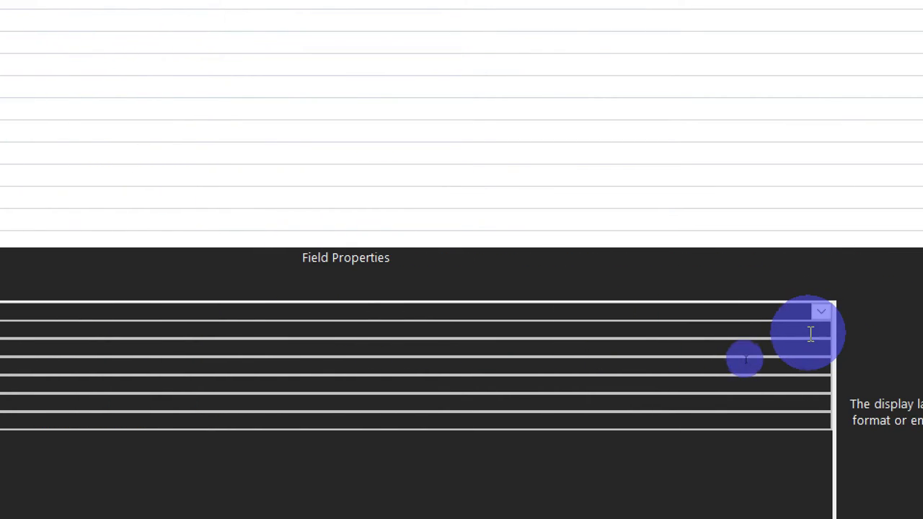
{"action": "left_click", "coordinate": [812, 311]}
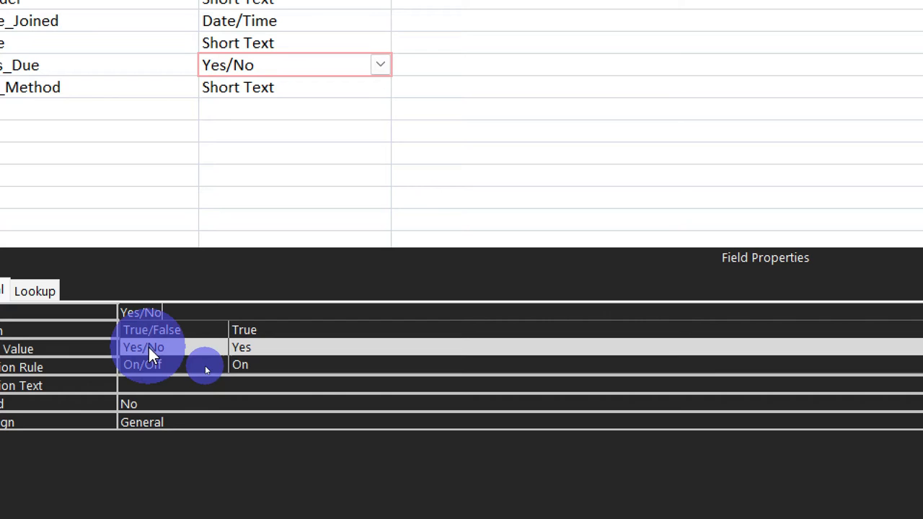
{"action": "left_click", "coordinate": [148, 348]}
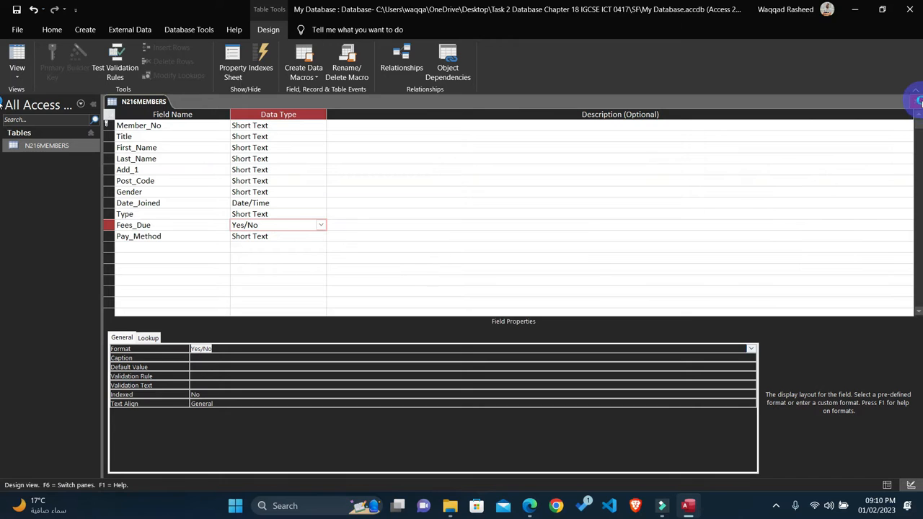
Step: Close the table design with its changes saved, then reopen N216MEMBERS to check the Fees_Due column
{"action": "left_click", "coordinate": [917, 101]}
{"action": "left_click", "coordinate": [420, 284]}
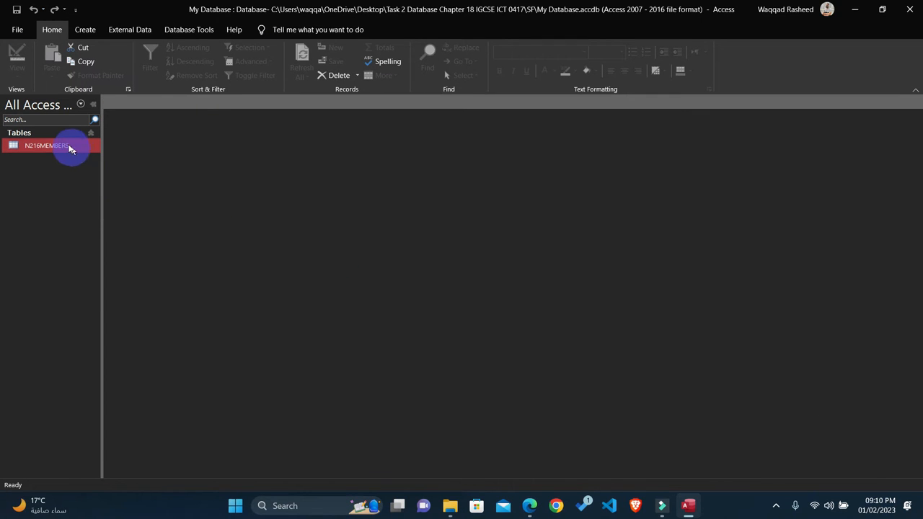
{"action": "double_click", "coordinate": [69, 146]}
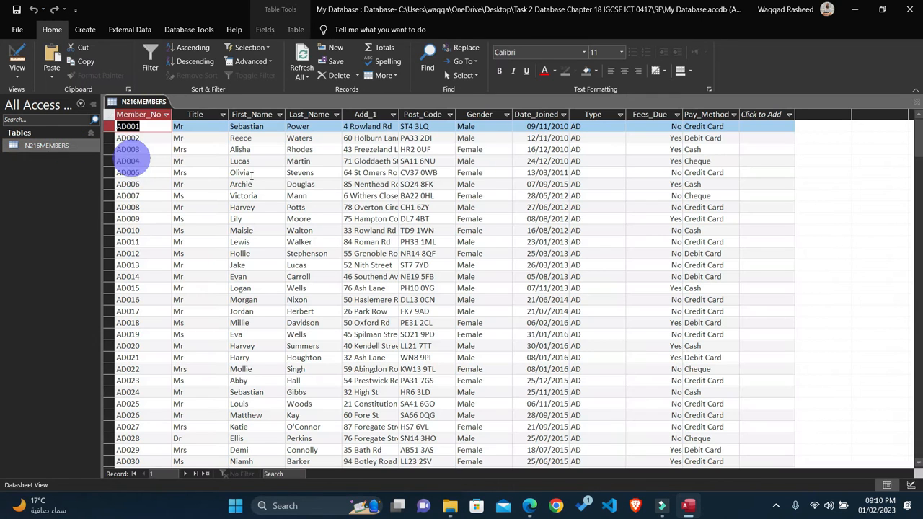
{"action": "left_click", "coordinate": [656, 116]}
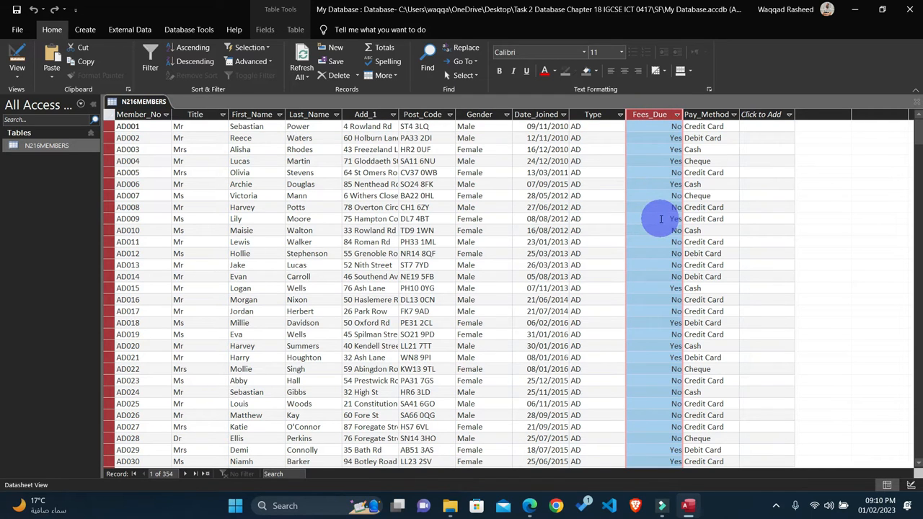
Step: In the question paper, highlight the "Save the data." instruction of question 20 in yellow
{"action": "left_click", "coordinate": [529, 507]}
{"action": "scroll", "coordinate": [274, 328], "scroll_direction": "down", "scroll_amount": 3}
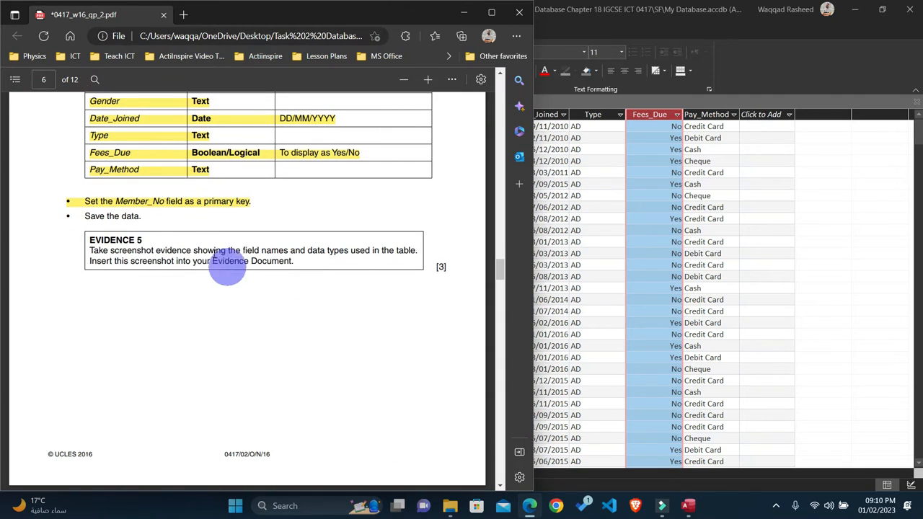
{"action": "left_click_drag", "start_coordinate": [140, 220], "coordinate": [69, 215]}
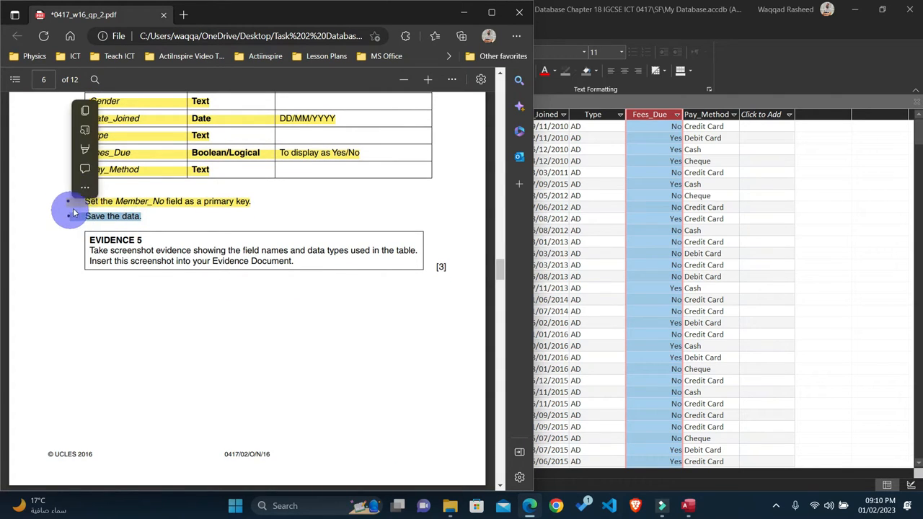
{"action": "left_click", "coordinate": [83, 158]}
{"action": "left_click", "coordinate": [103, 152]}
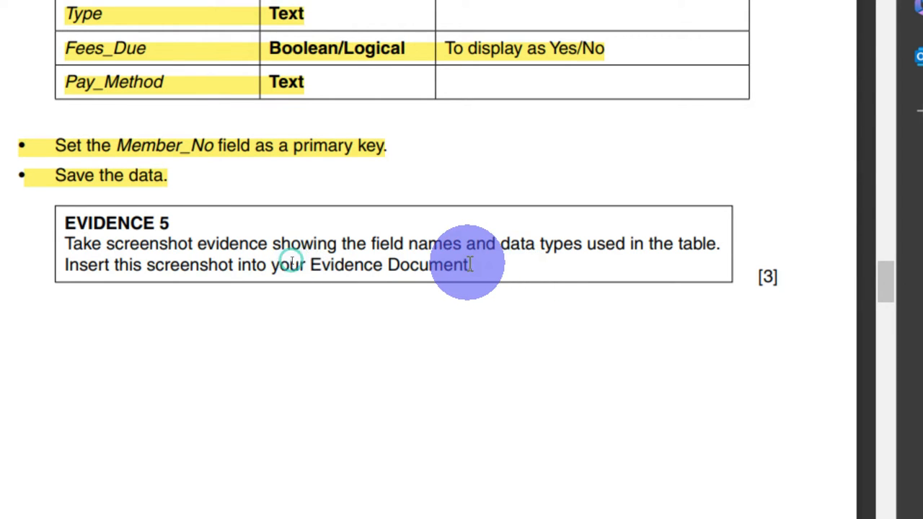
Step: Highlight the whole Evidence 5 instruction in yellow and return to the N216MEMBERS table in Access
{"action": "left_click_drag", "start_coordinate": [476, 263], "coordinate": [49, 207]}
{"action": "left_click_drag", "start_coordinate": [118, 207], "coordinate": [124, 203]}
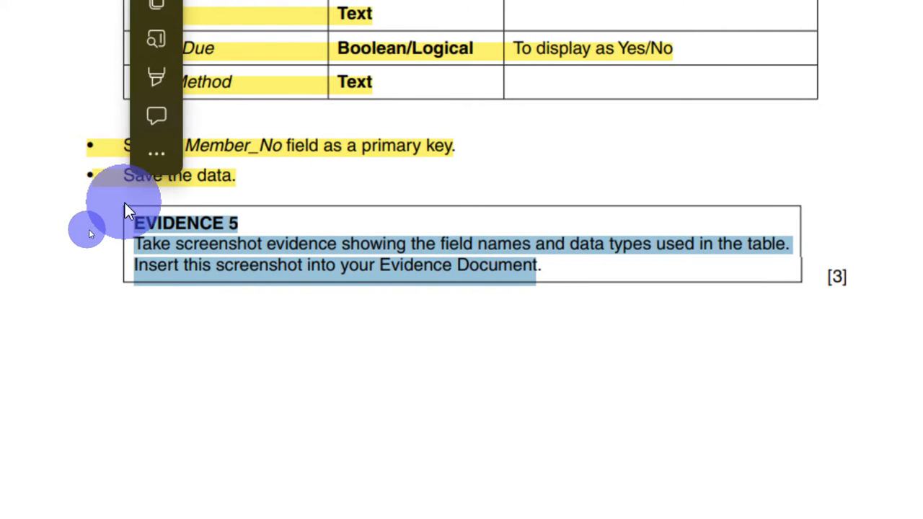
{"action": "left_click", "coordinate": [109, 257]}
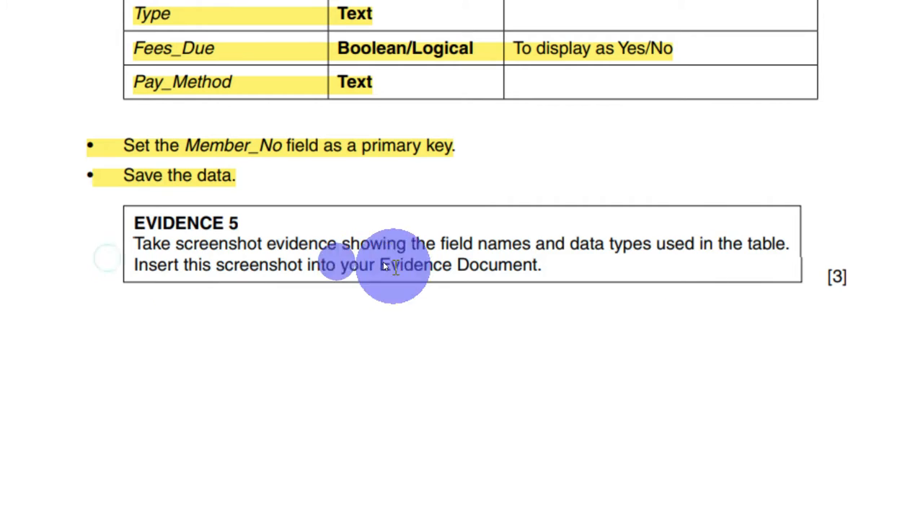
{"action": "left_click_drag", "start_coordinate": [549, 266], "coordinate": [119, 205]}
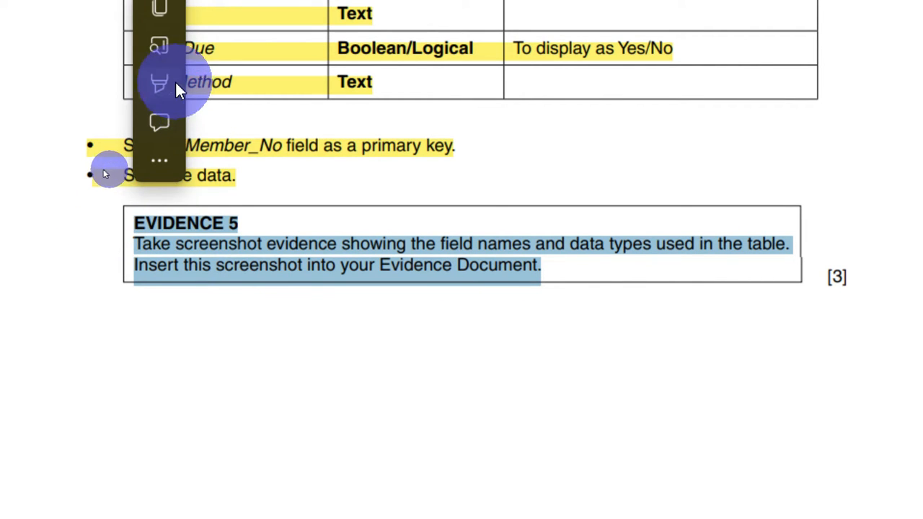
{"action": "mouse_move", "coordinate": [295, 87]}
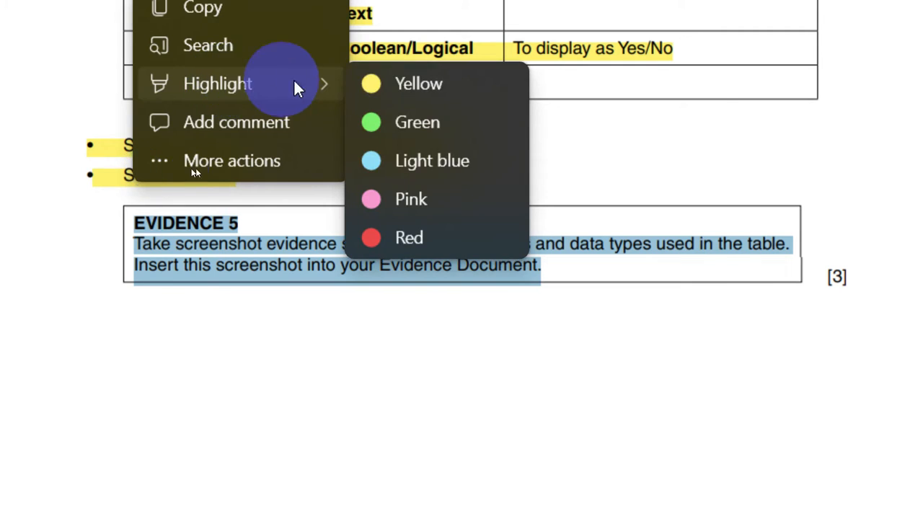
{"action": "left_click", "coordinate": [371, 85]}
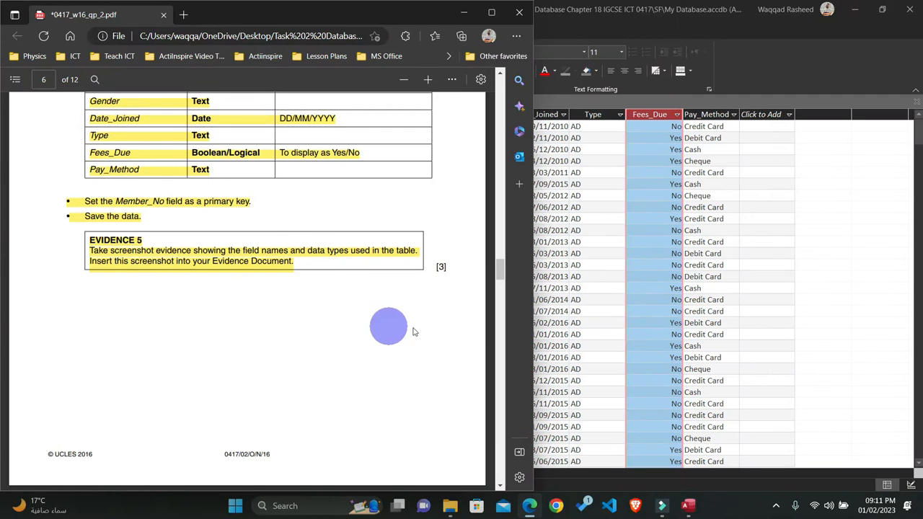
{"action": "left_click", "coordinate": [799, 114]}
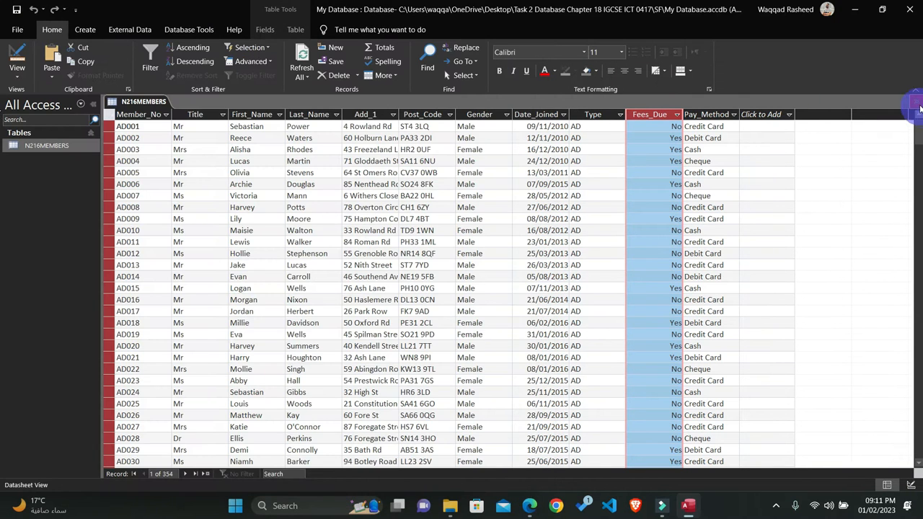
Step: Reopen the N216MEMBERS table in Design View, capture a screenshot of its field names and data types, and close the design
{"action": "left_click", "coordinate": [916, 101]}
{"action": "right_click", "coordinate": [43, 145]}
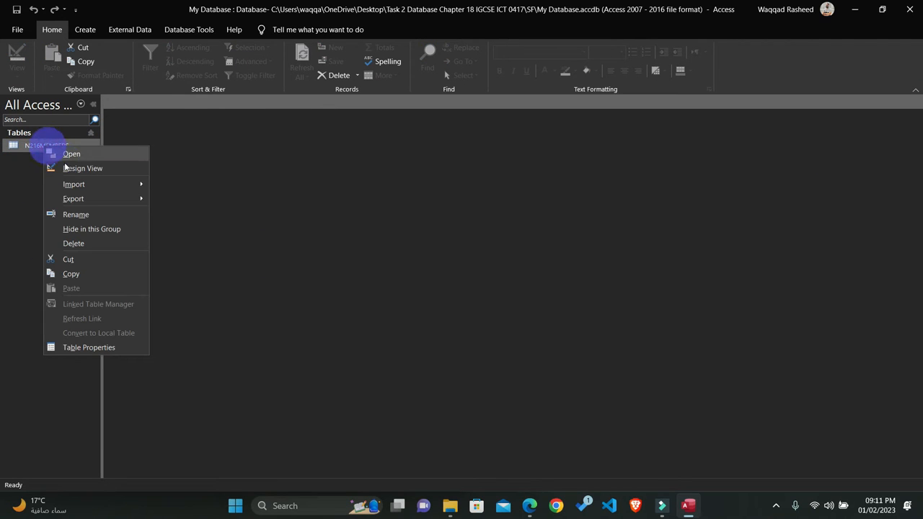
{"action": "left_click", "coordinate": [68, 169]}
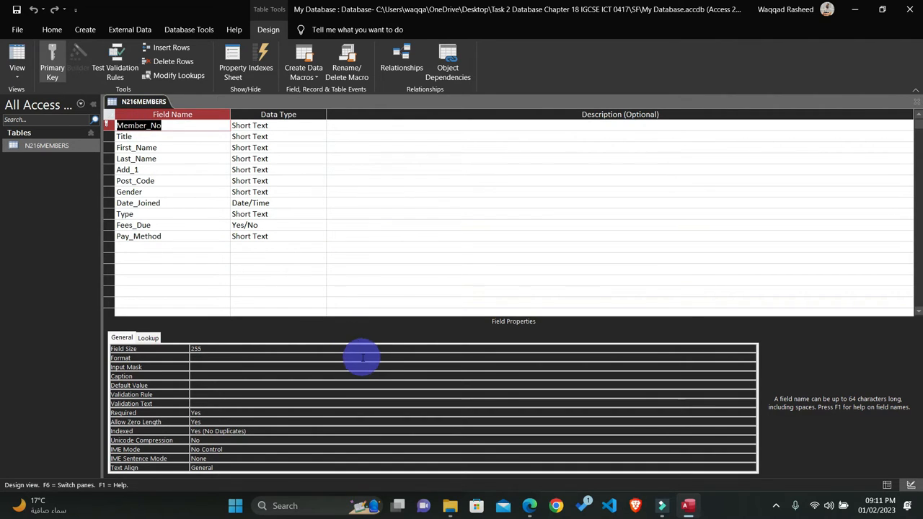
{"action": "key", "text": "super+shift+s"}
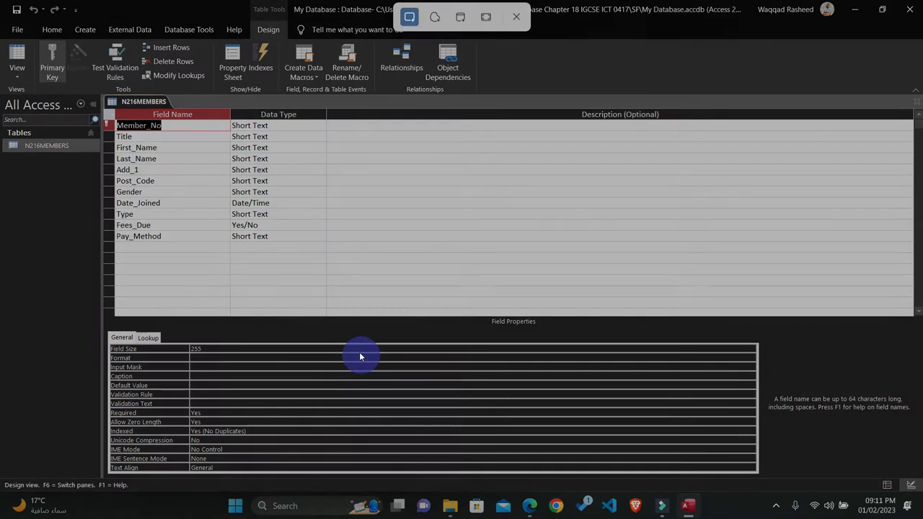
{"action": "left_click_drag", "start_coordinate": [101, 94], "coordinate": [326, 259]}
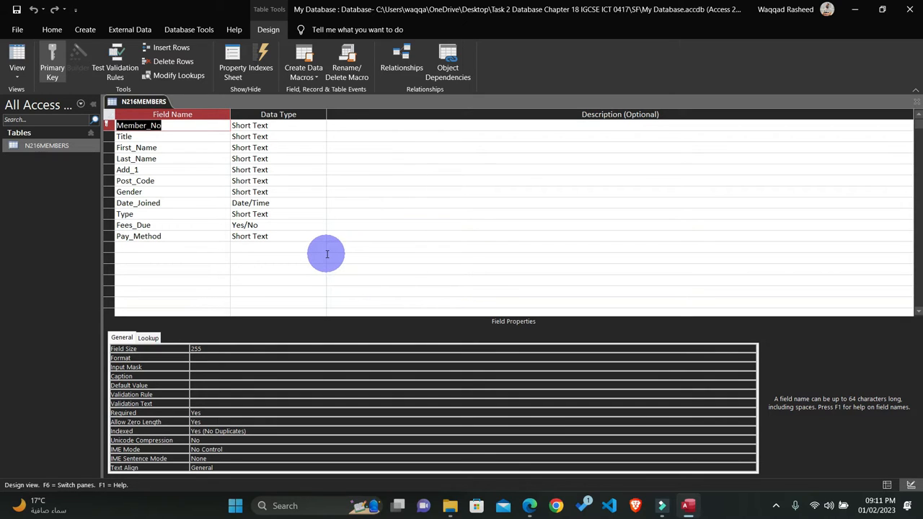
{"action": "left_click", "coordinate": [914, 105]}
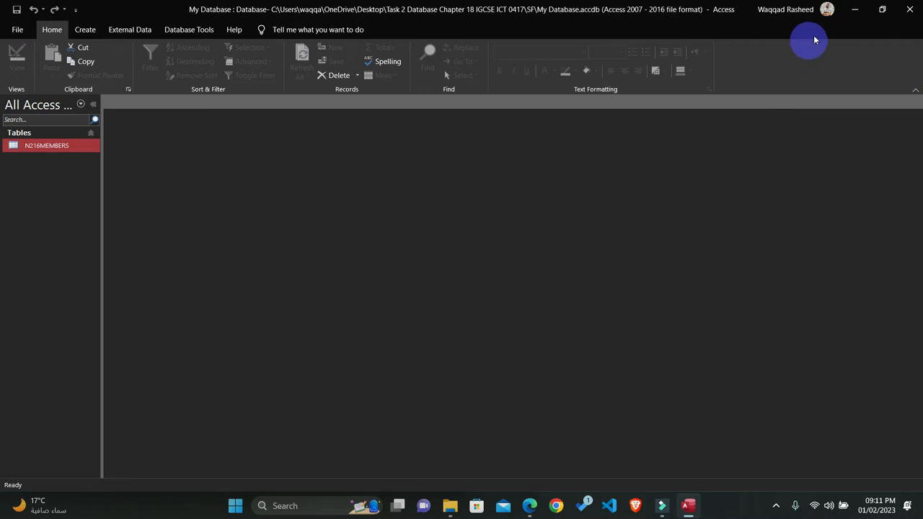
Step: Return to the question paper and mark the five permitted Pay_Method entries in question 21 while reading it
{"action": "left_click", "coordinate": [855, 9]}
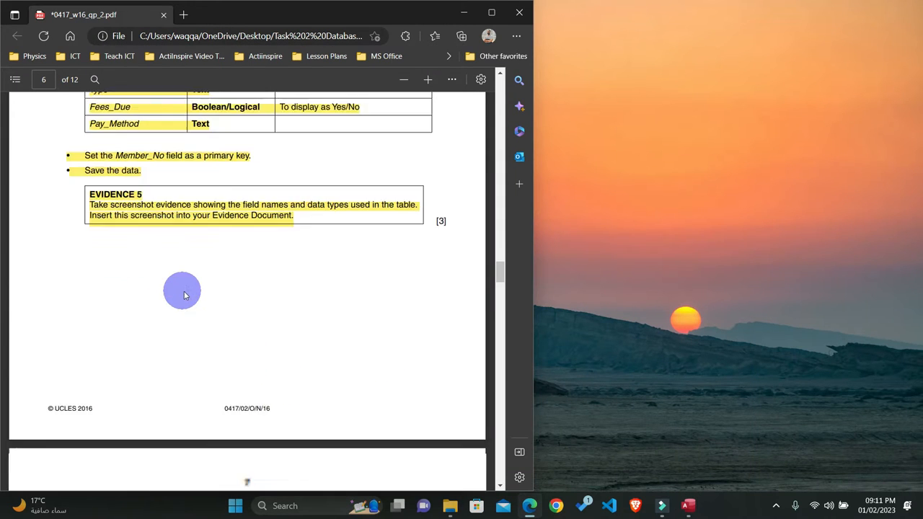
{"action": "scroll", "coordinate": [182, 292], "scroll_direction": "down", "scroll_amount": 3}
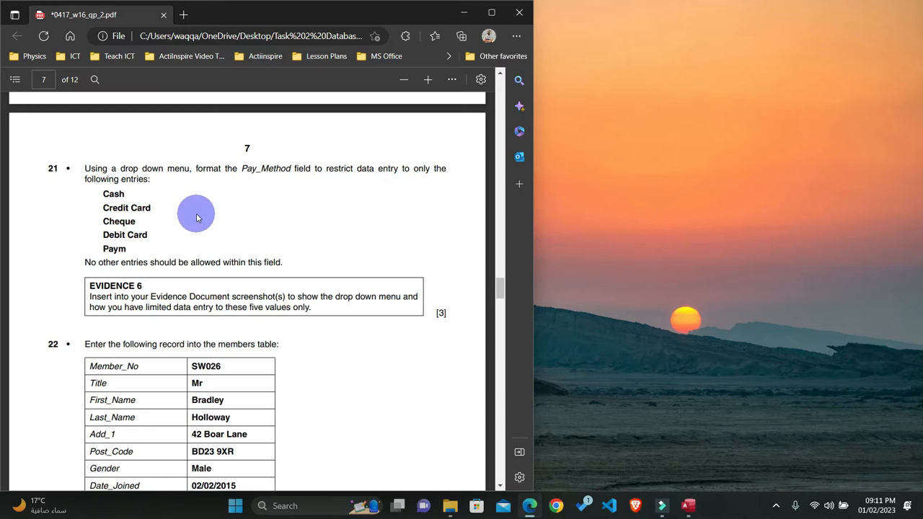
{"action": "left_click_drag", "start_coordinate": [127, 248], "coordinate": [101, 193]}
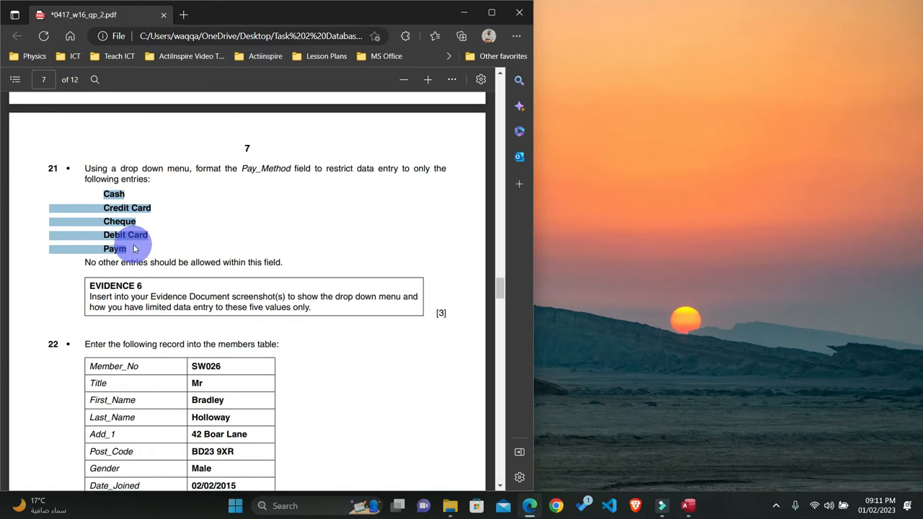
Step: Open N216MEMBERS in Access in Design View and set the Pay_Method field's lookup Display Control to Combo Box
{"action": "left_click", "coordinate": [688, 507]}
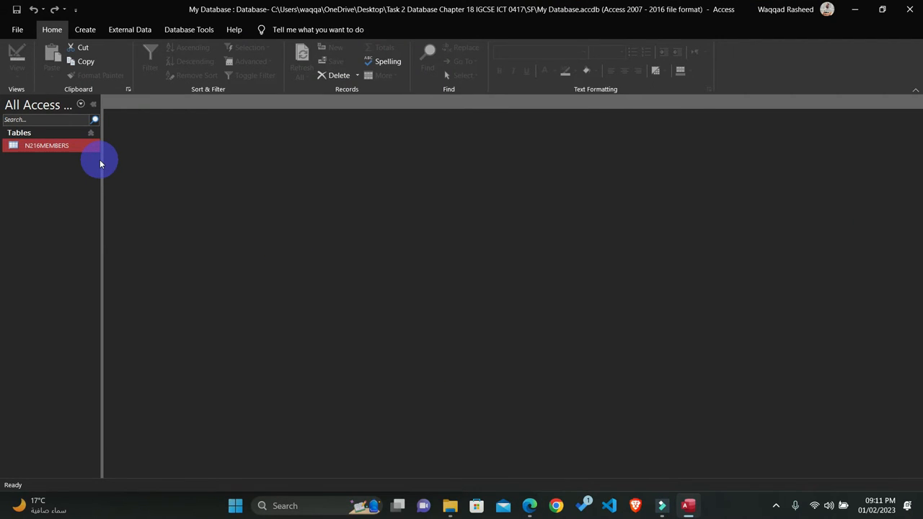
{"action": "right_click", "coordinate": [60, 148]}
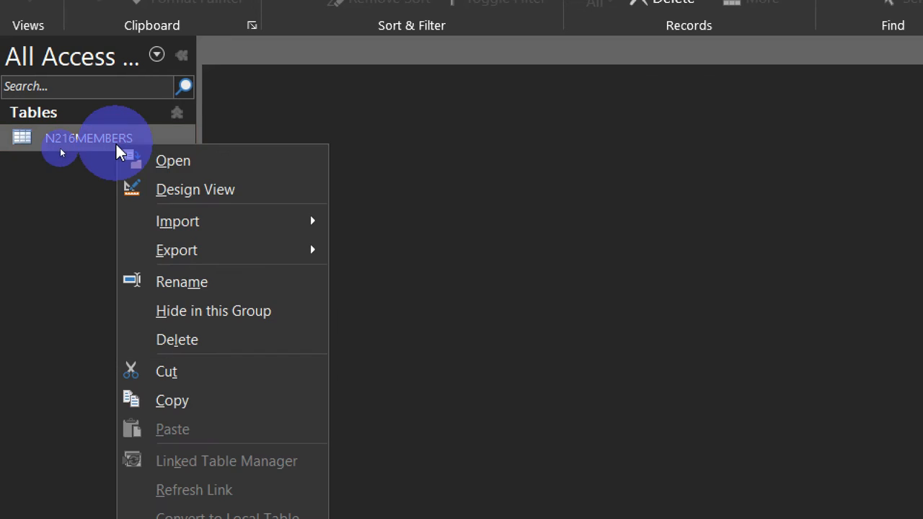
{"action": "left_click", "coordinate": [216, 190]}
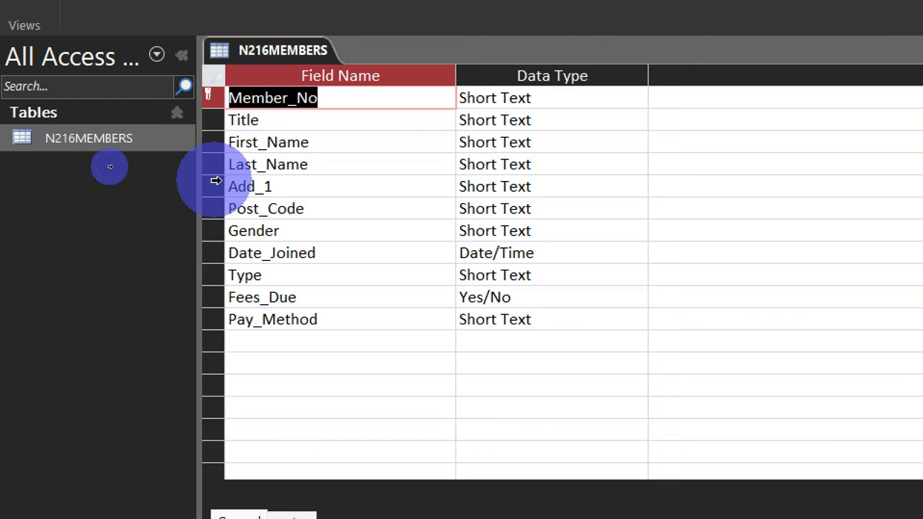
{"action": "left_click", "coordinate": [517, 324]}
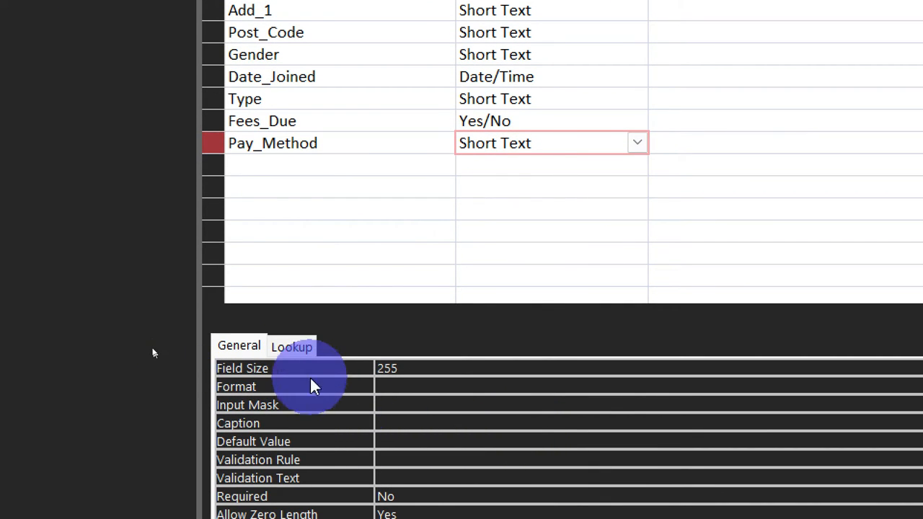
{"action": "left_click", "coordinate": [288, 348]}
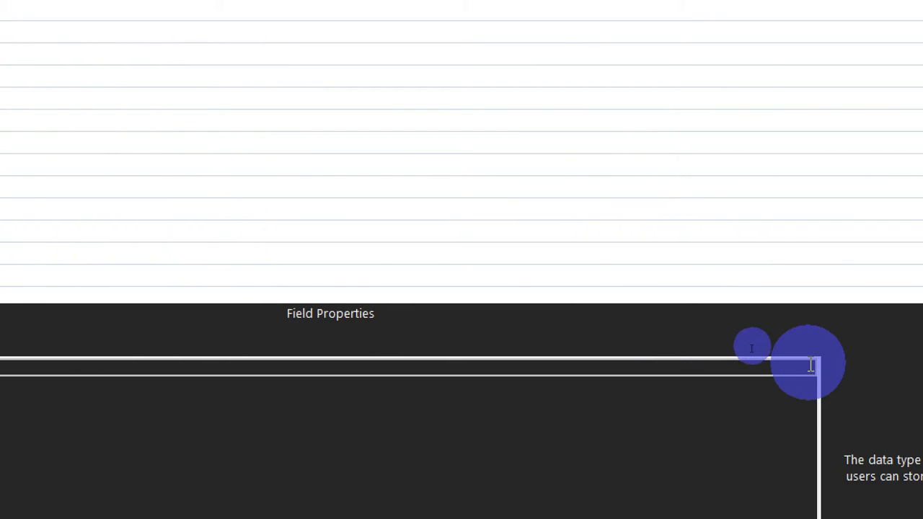
{"action": "left_click", "coordinate": [823, 369]}
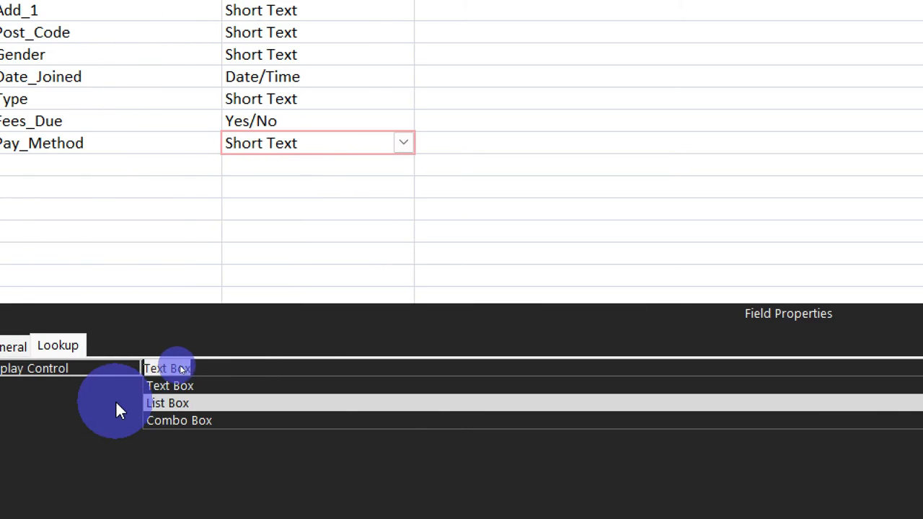
{"action": "left_click", "coordinate": [169, 420]}
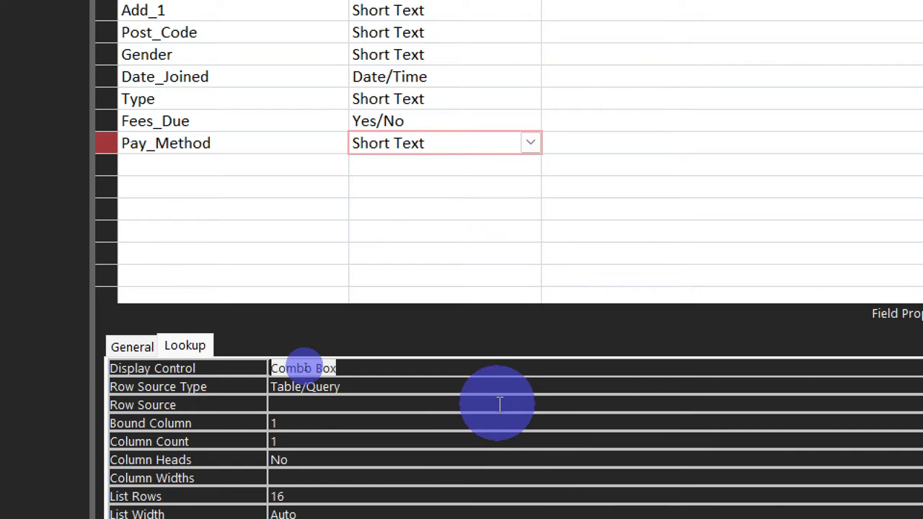
Step: Set the Pay_Method lookup's Row Source Type to Value List and place the cursor in Row Source
{"action": "left_click", "coordinate": [600, 386]}
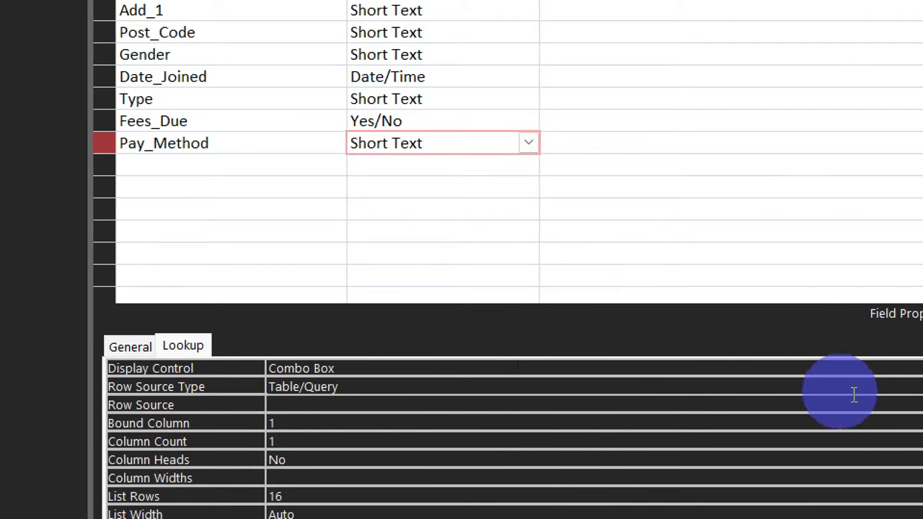
{"action": "left_click", "coordinate": [810, 388]}
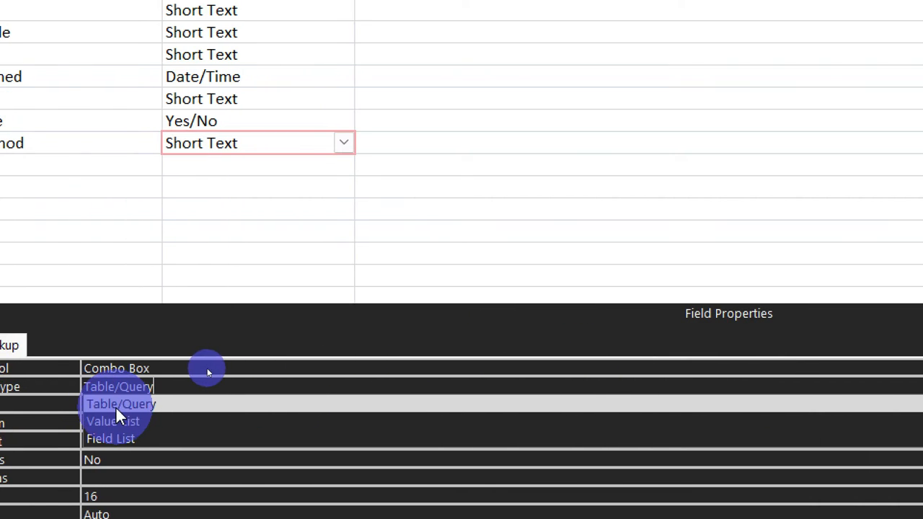
{"action": "left_click", "coordinate": [116, 418]}
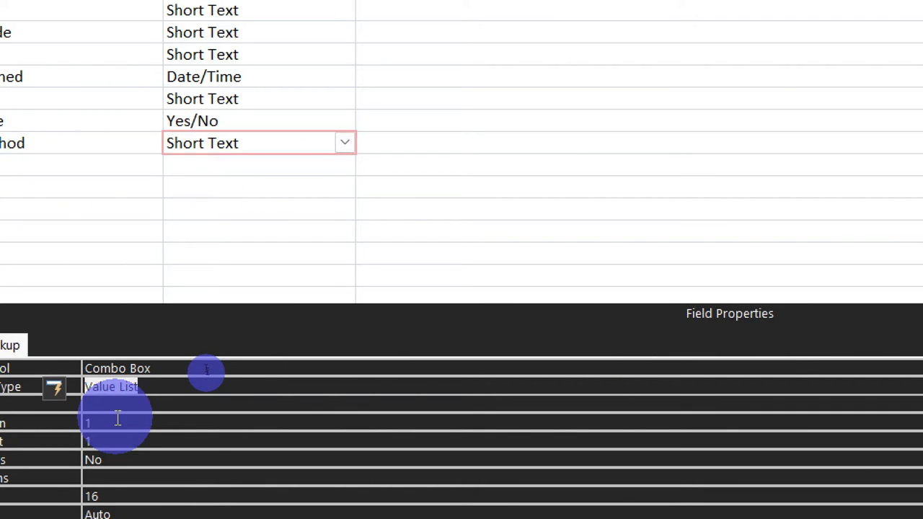
{"action": "left_click", "coordinate": [115, 403]}
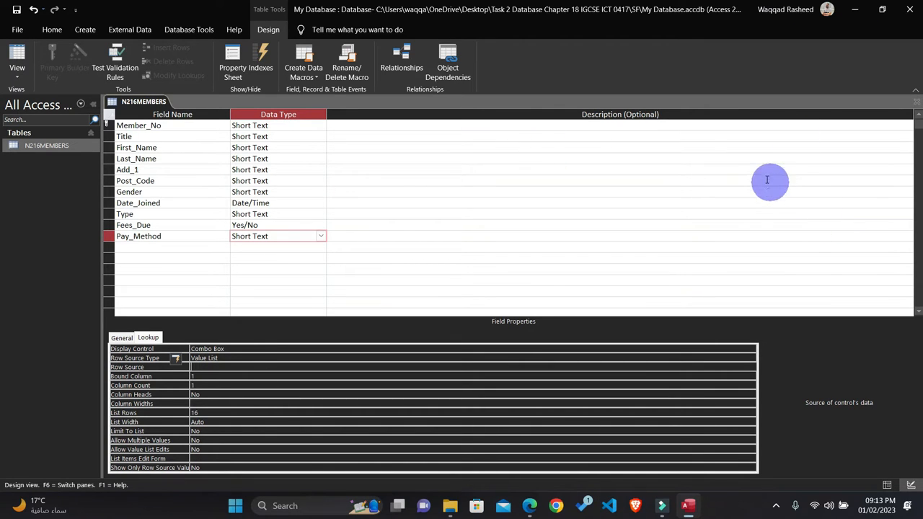
Step: In the question paper, copy the question 21 payment entries one by one, from Cash through Paym
{"action": "left_click", "coordinate": [530, 506]}
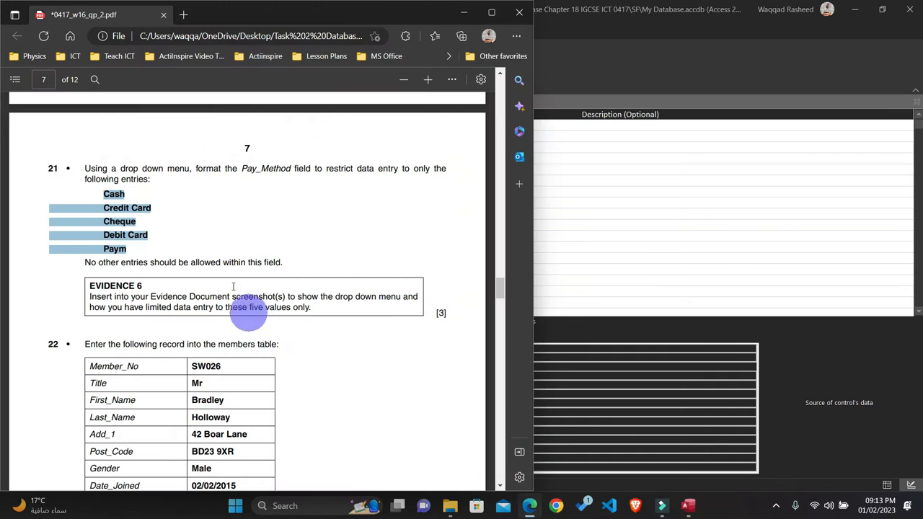
{"action": "left_click", "coordinate": [196, 243]}
{"action": "left_click", "coordinate": [113, 194]}
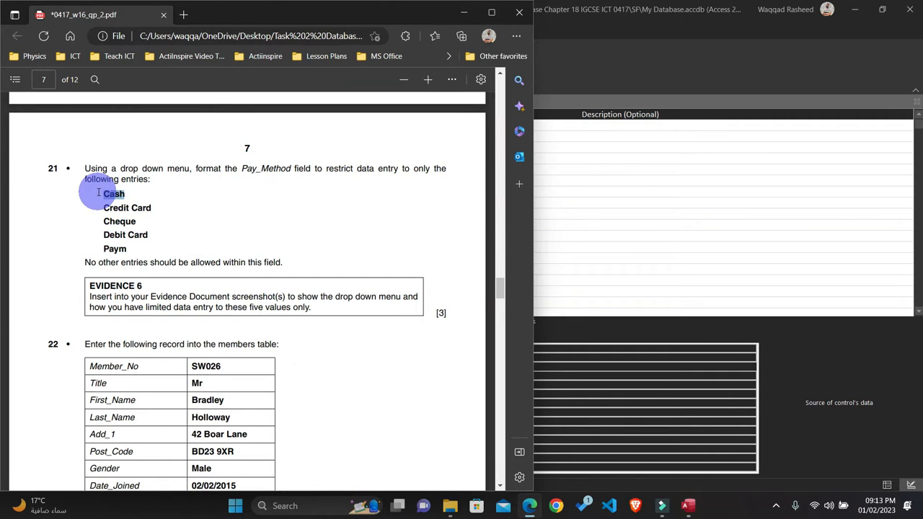
{"action": "left_click_drag", "start_coordinate": [159, 208], "coordinate": [102, 221]}
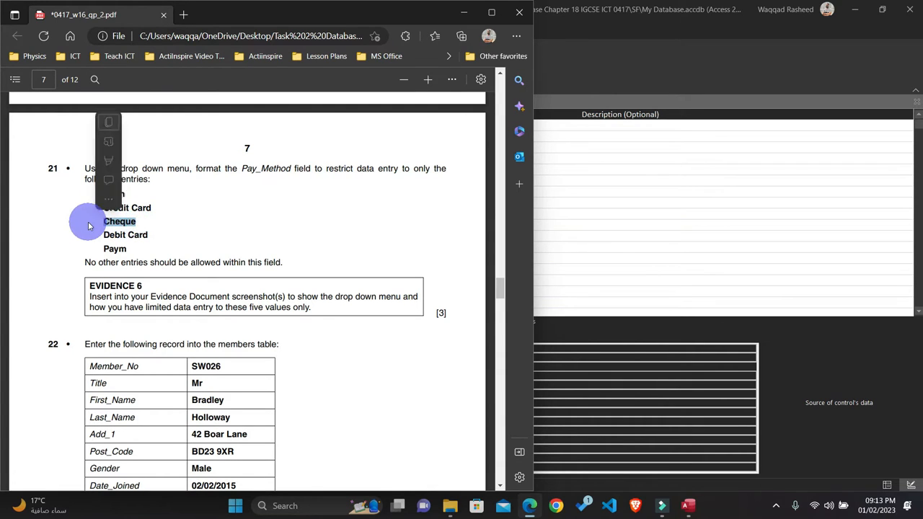
{"action": "left_click", "coordinate": [154, 238]}
{"action": "left_click_drag", "start_coordinate": [148, 234], "coordinate": [104, 250]}
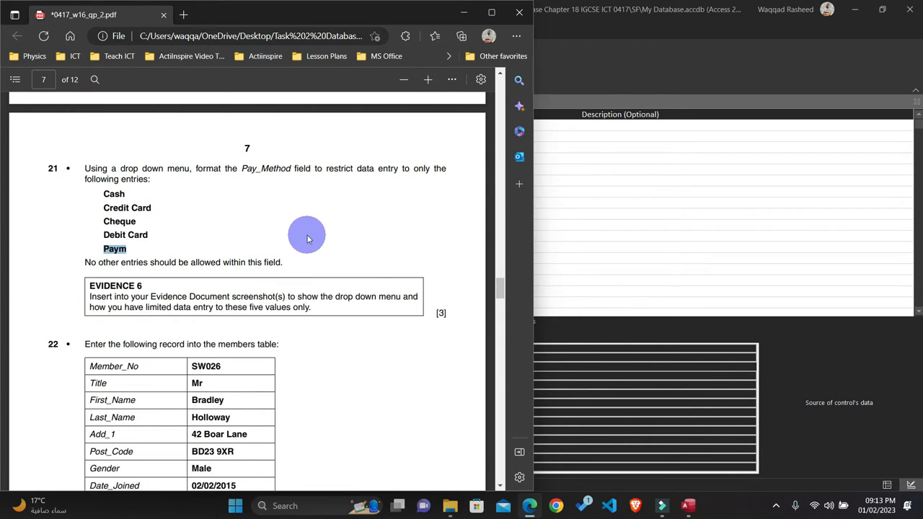
Step: Back in Access, enter "Cash" in quotation marks as the first Pay_Method Row Source value, using the clipboard history
{"action": "left_click", "coordinate": [578, 327]}
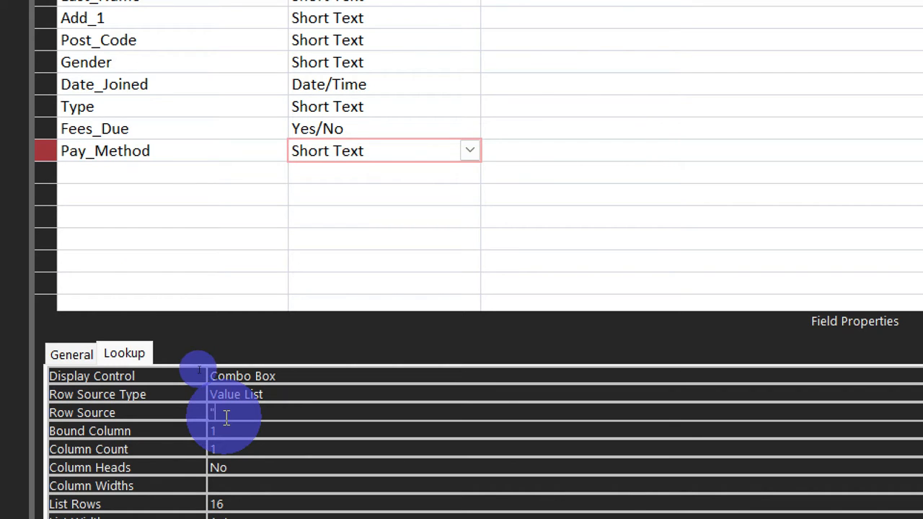
{"action": "key", "text": "super+v"}
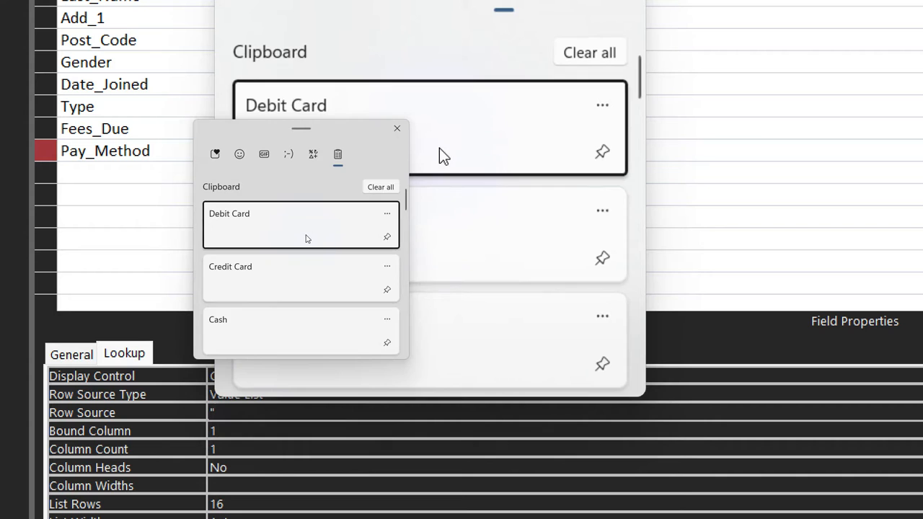
{"action": "scroll", "coordinate": [305, 238], "scroll_direction": "down", "scroll_amount": 1}
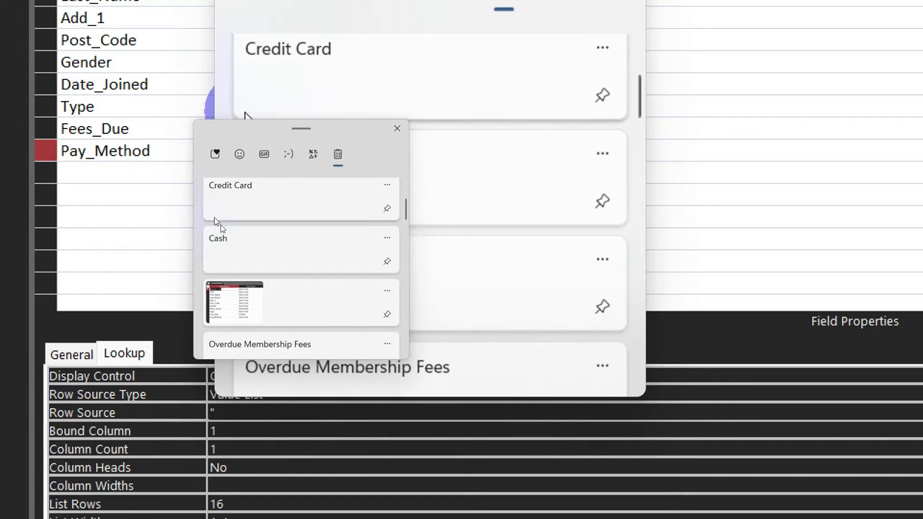
{"action": "scroll", "coordinate": [349, 234], "scroll_direction": "down", "scroll_amount": 3}
{"action": "scroll", "coordinate": [348, 234], "scroll_direction": "up", "scroll_amount": 2}
{"action": "left_click", "coordinate": [305, 185]}
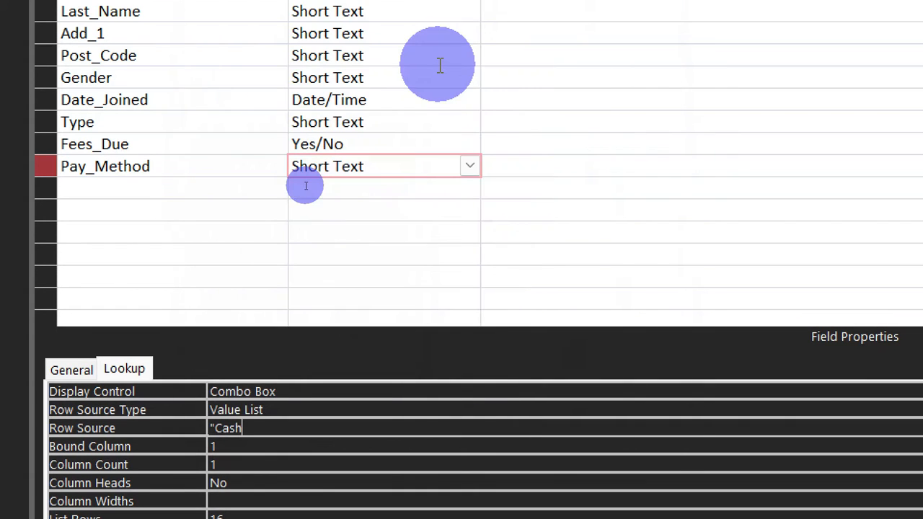
{"action": "type", "text": "\""}
Step: Add a semicolon and the copied value "Credit Card" in quotation marks to the Pay_Method Row Source
{"action": "left_click", "coordinate": [307, 187]}
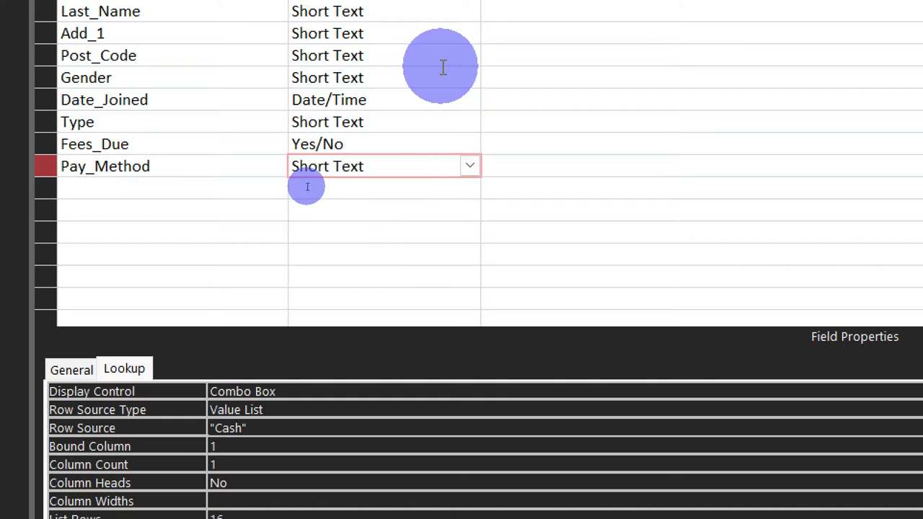
{"action": "type", "text": ";"}
{"action": "key", "text": "super+v"}
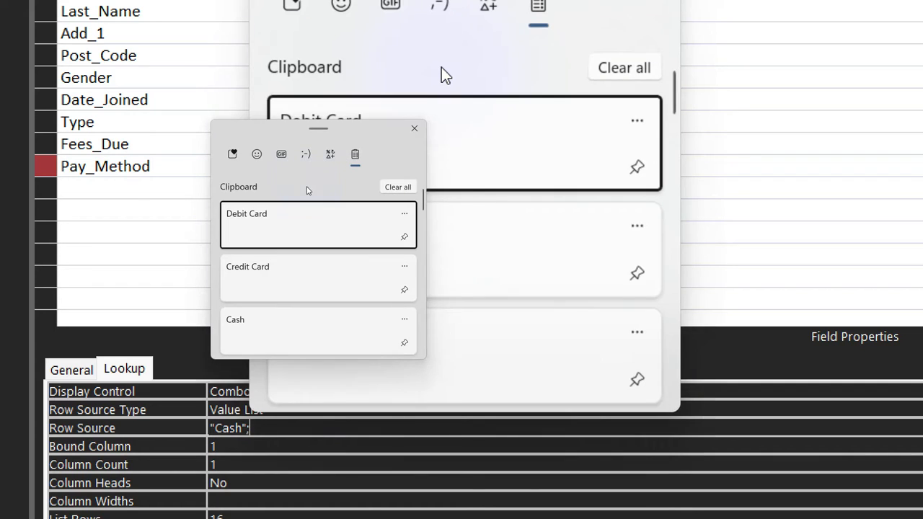
{"action": "scroll", "coordinate": [327, 225], "scroll_direction": "down", "scroll_amount": 3}
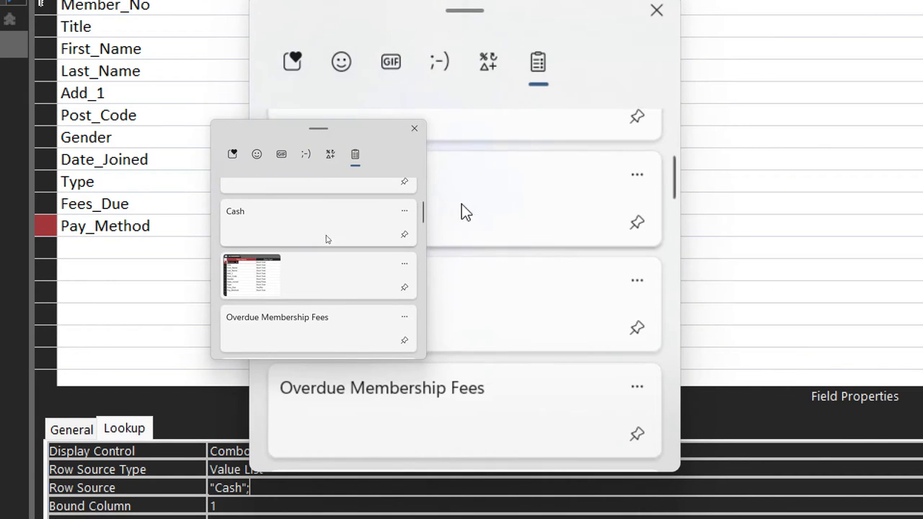
{"action": "scroll", "coordinate": [326, 239], "scroll_direction": "down", "scroll_amount": 3}
{"action": "scroll", "coordinate": [327, 239], "scroll_direction": "up", "scroll_amount": 2}
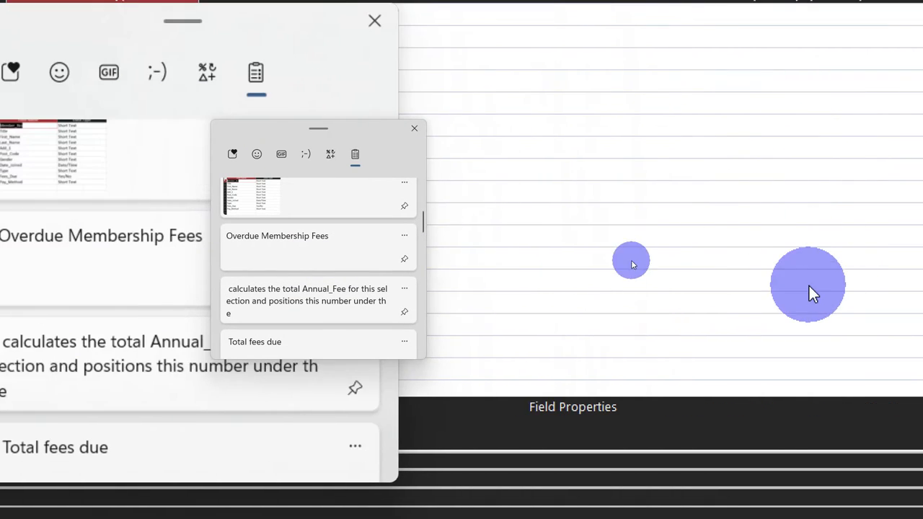
{"action": "scroll", "coordinate": [271, 226], "scroll_direction": "up", "scroll_amount": 2}
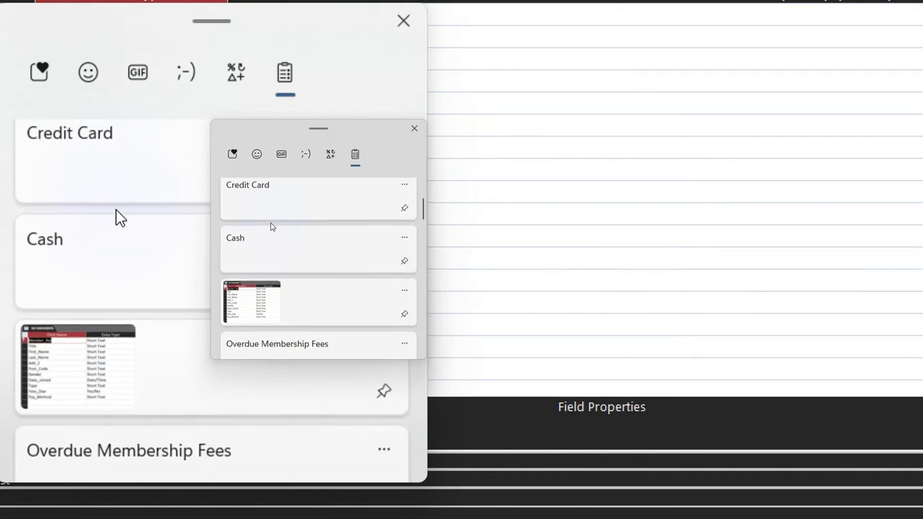
{"action": "scroll", "coordinate": [271, 227], "scroll_direction": "up", "scroll_amount": 2}
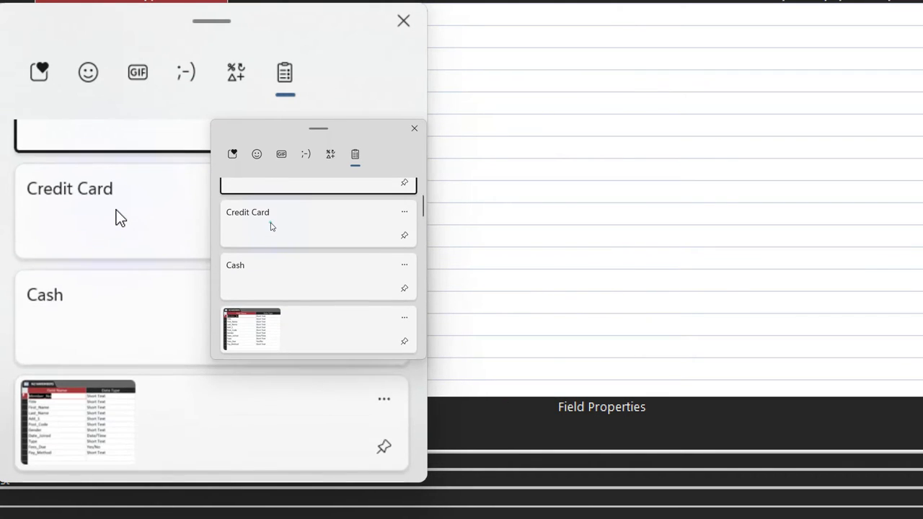
{"action": "left_click", "coordinate": [271, 224]}
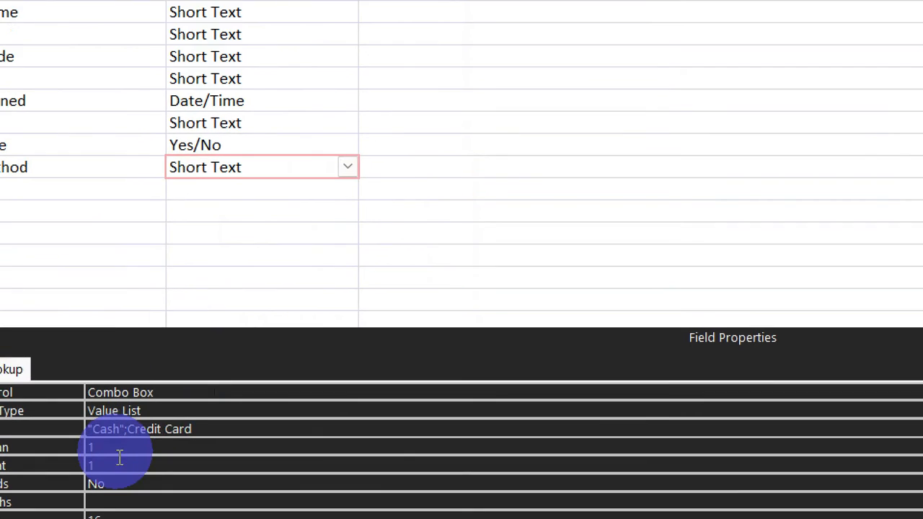
{"action": "type", "text": "\""}
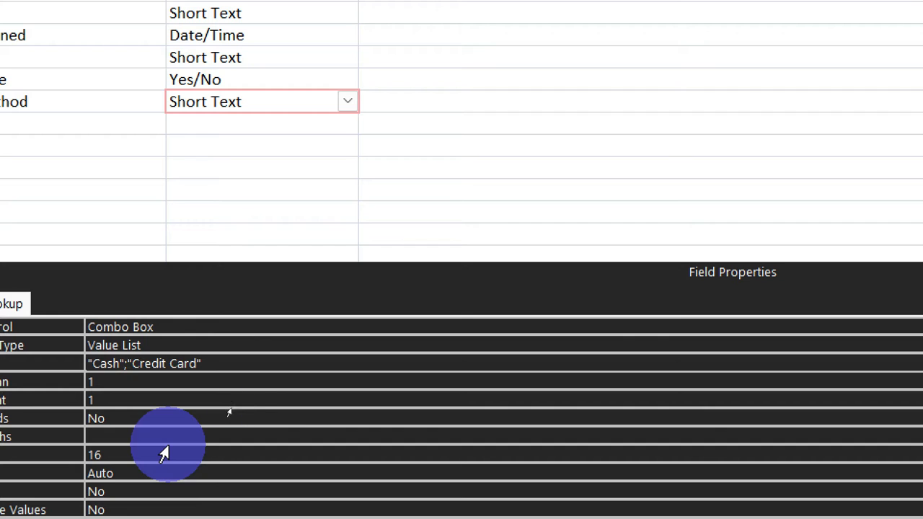
Step: Add a semicolon and an opening quotation mark after "Credit Card" in the Pay_Method Row Source
{"action": "key", "text": "Right"}
{"action": "key", "text": "Right"}
{"action": "key", "text": "Right"}
{"action": "key", "text": "Right"}
{"action": "key", "text": "Right"}
{"action": "key", "text": "Right"}
{"action": "type", "text": ";\""}
Step: Look through the clipboard history for the copied value Cheque
{"action": "key", "text": "super+v"}
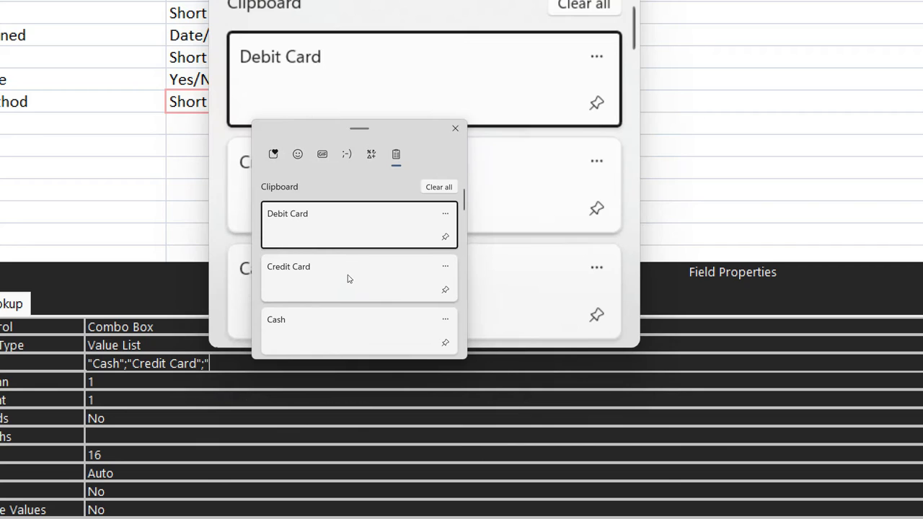
{"action": "scroll", "coordinate": [358, 233], "scroll_direction": "down", "scroll_amount": 2}
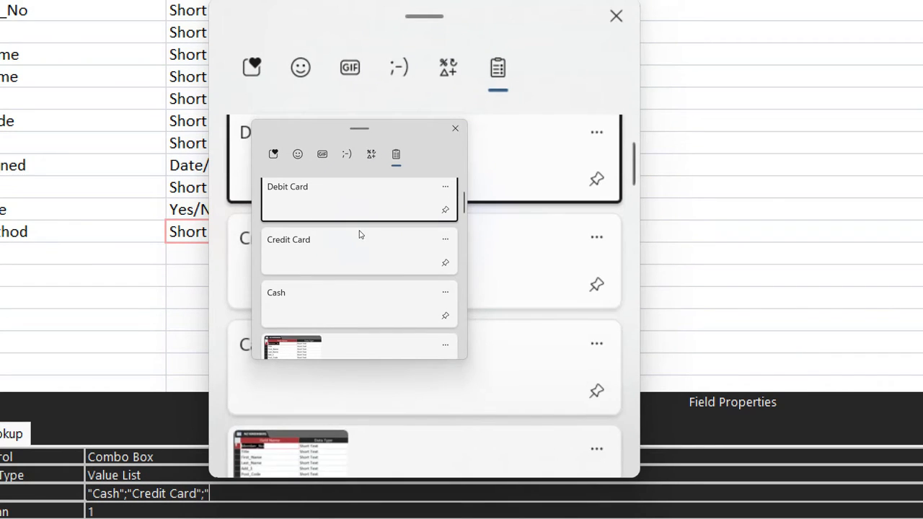
{"action": "scroll", "coordinate": [361, 234], "scroll_direction": "up", "scroll_amount": 3}
{"action": "scroll", "coordinate": [360, 233], "scroll_direction": "down", "scroll_amount": 3}
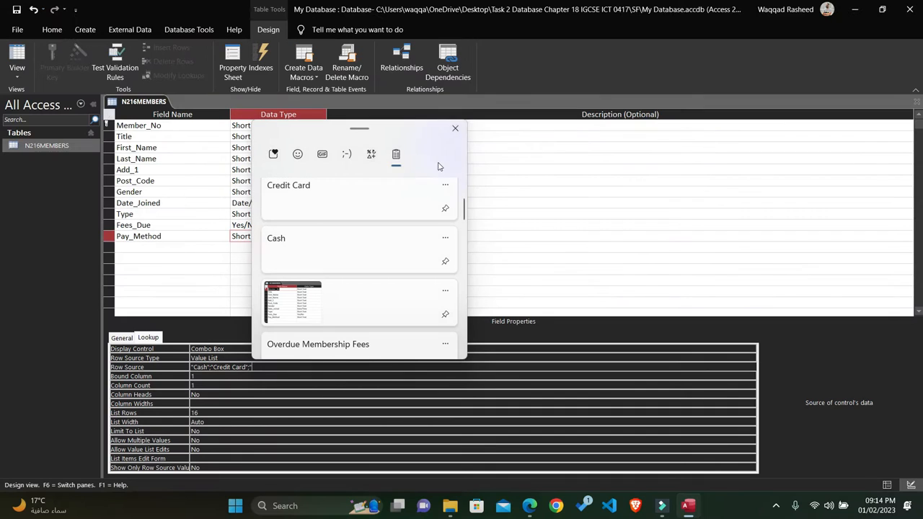
{"action": "scroll", "coordinate": [389, 234], "scroll_direction": "up", "scroll_amount": 2}
{"action": "scroll", "coordinate": [387, 235], "scroll_direction": "down", "scroll_amount": 4}
{"action": "scroll", "coordinate": [386, 234], "scroll_direction": "up", "scroll_amount": 5}
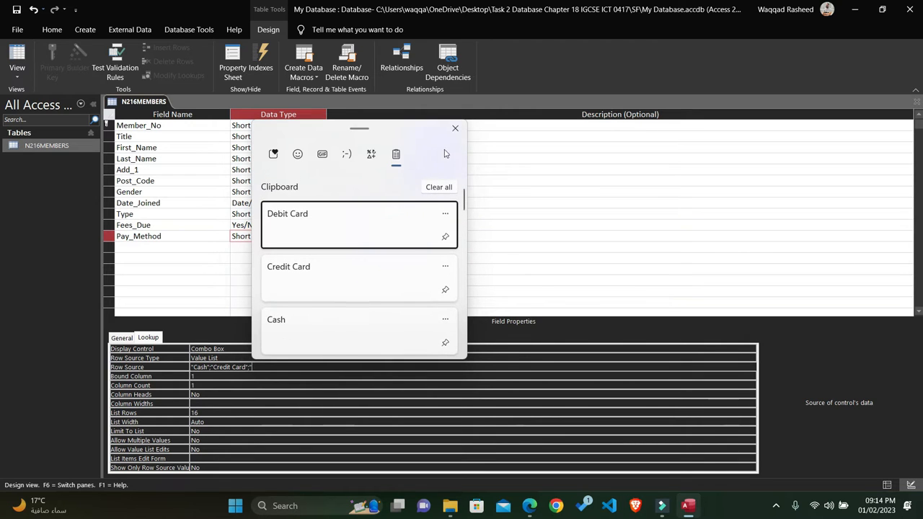
{"action": "left_click", "coordinate": [455, 129]}
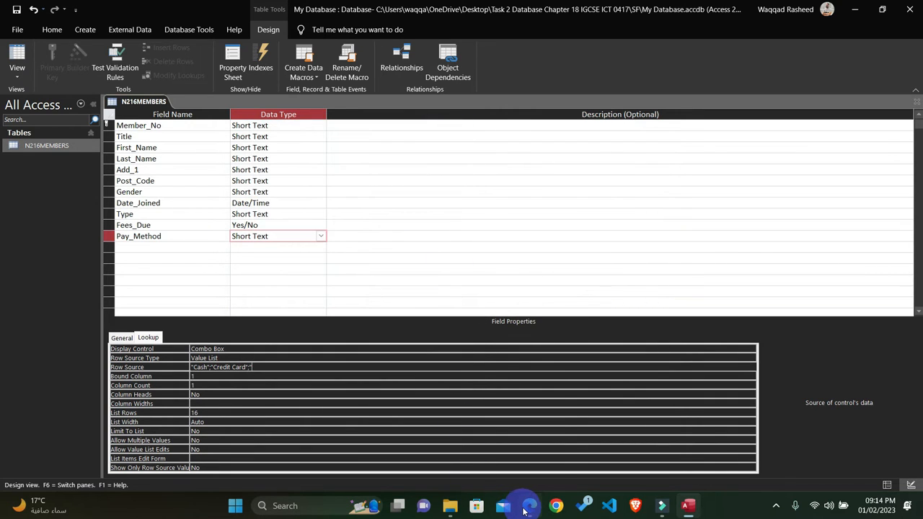
Step: Copy Cheque from question 21 in the question paper and enter it in quotation marks as the third Row Source value in Access
{"action": "left_click", "coordinate": [525, 511]}
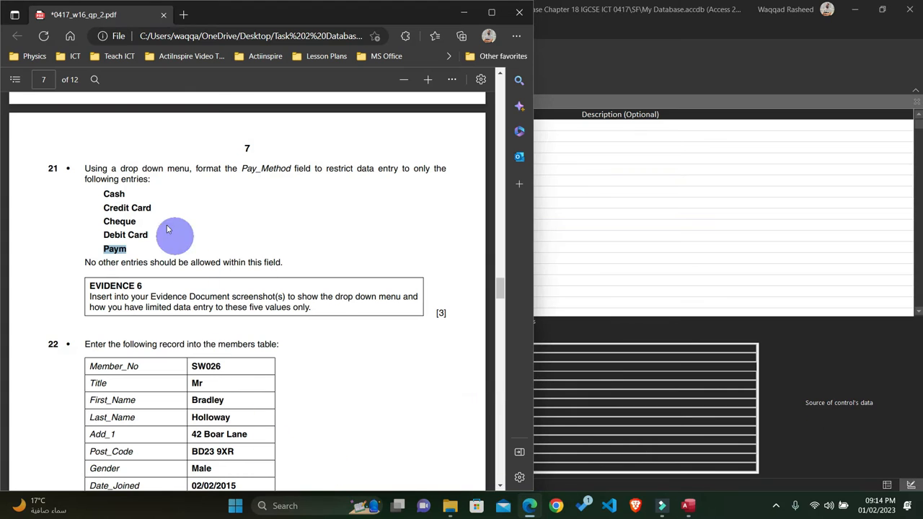
{"action": "left_click_drag", "start_coordinate": [141, 223], "coordinate": [99, 223]}
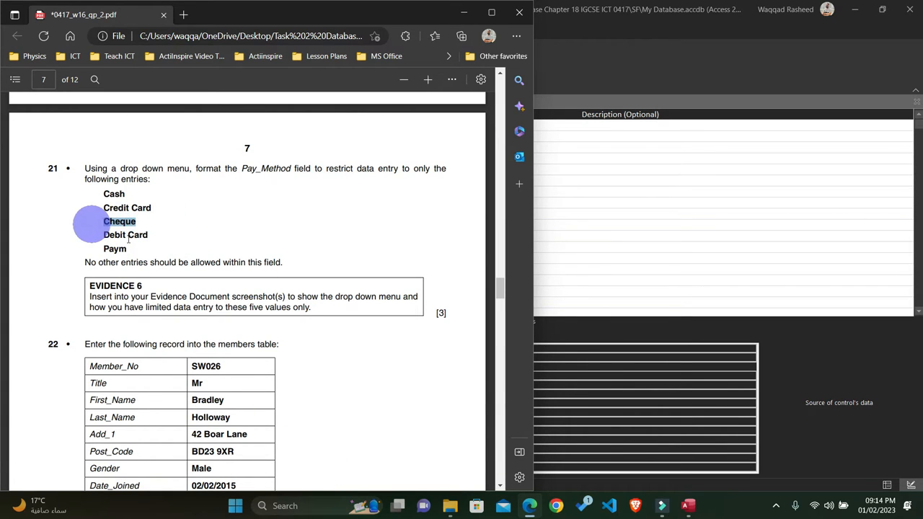
{"action": "left_click", "coordinate": [614, 336]}
{"action": "left_click", "coordinate": [258, 367]}
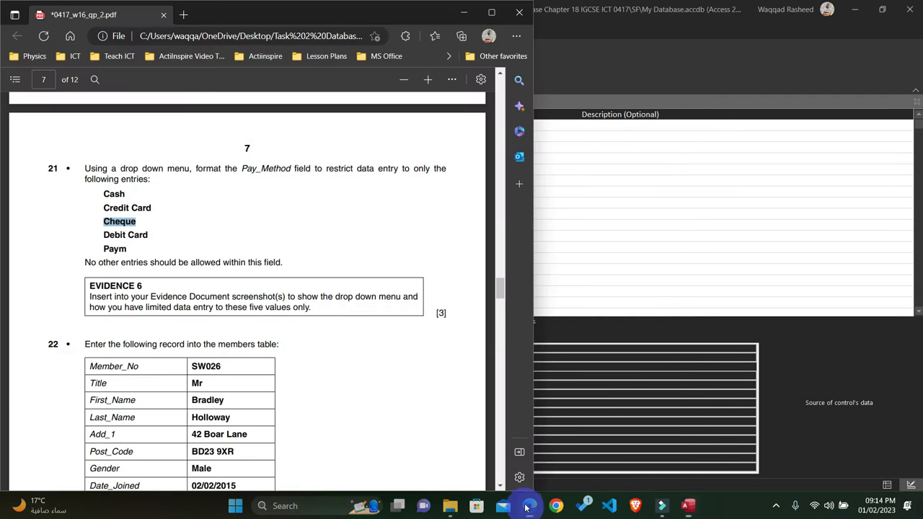
Step: Copy the entry Debit Card from question 21 in the question paper and put the paper out of the way
{"action": "left_click", "coordinate": [529, 505]}
{"action": "left_click_drag", "start_coordinate": [149, 235], "coordinate": [51, 236]}
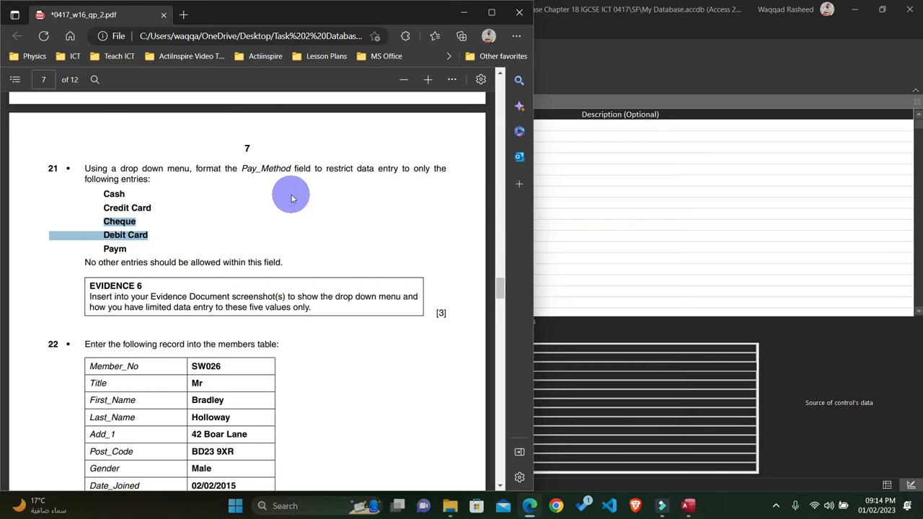
{"action": "left_click", "coordinate": [210, 239]}
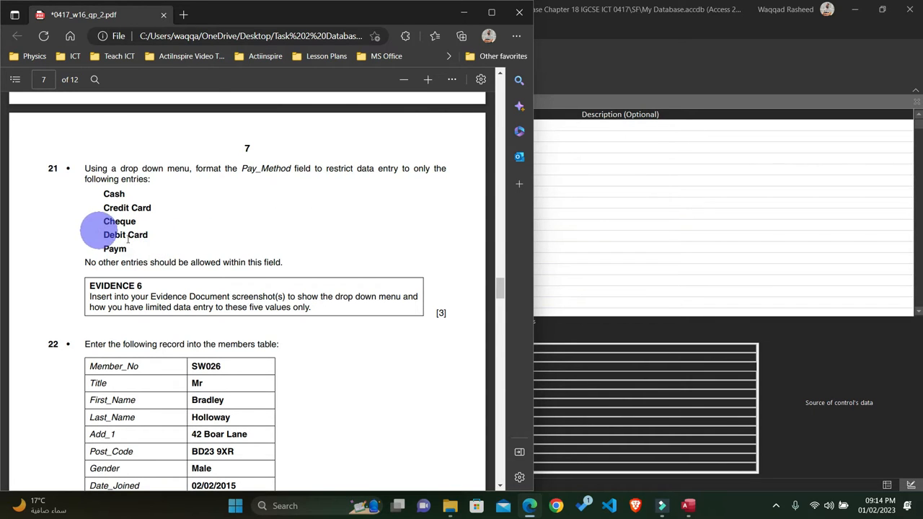
{"action": "left_click_drag", "start_coordinate": [147, 232], "coordinate": [97, 237]}
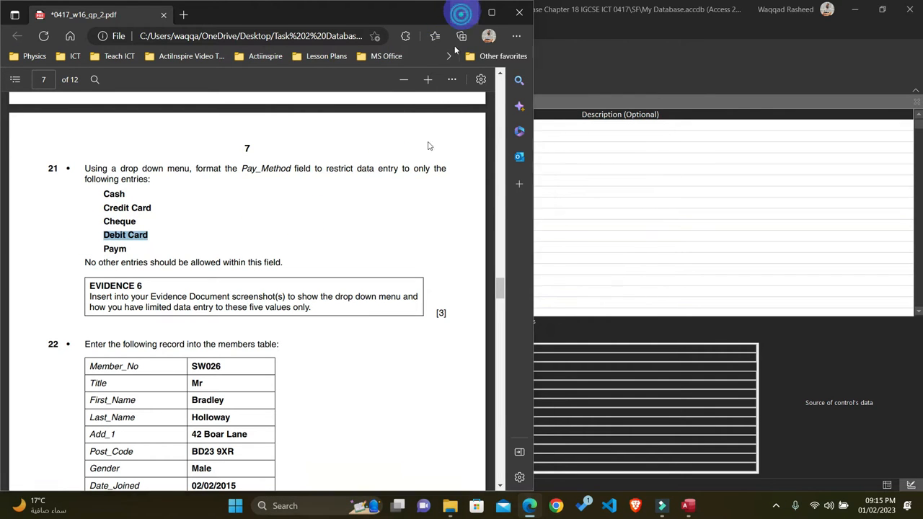
{"action": "left_click", "coordinate": [461, 12]}
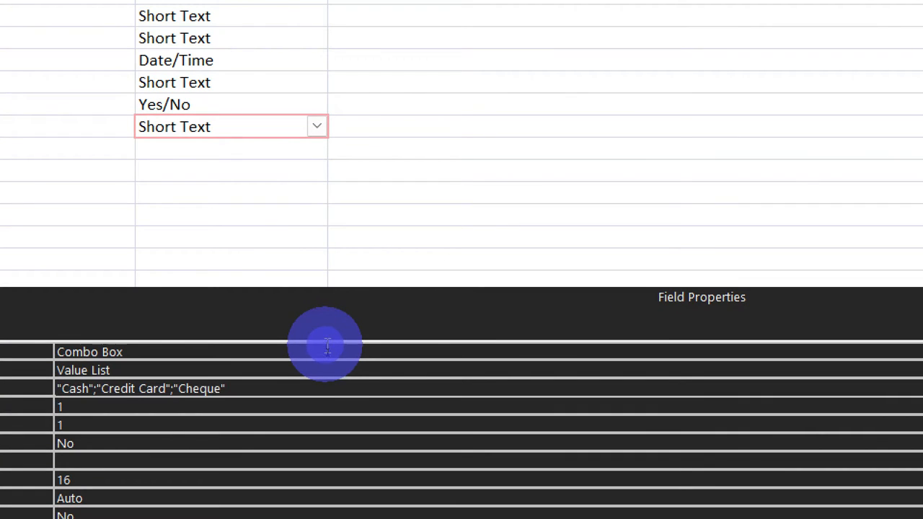
Step: In Access, append "Debit Card" in quotation marks to the Pay_Method Row Source, with semicolons before and after it
{"action": "left_click", "coordinate": [271, 382]}
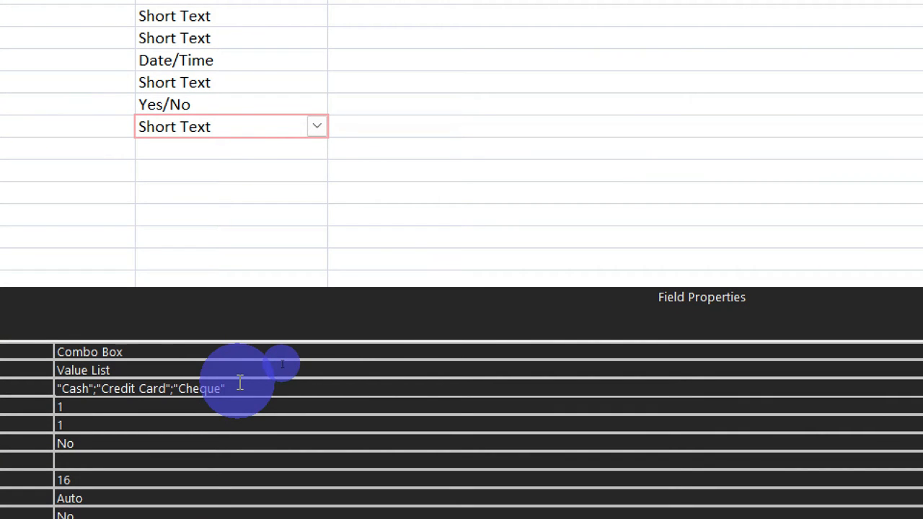
{"action": "type", "text": ";\"Debit Card\";"}
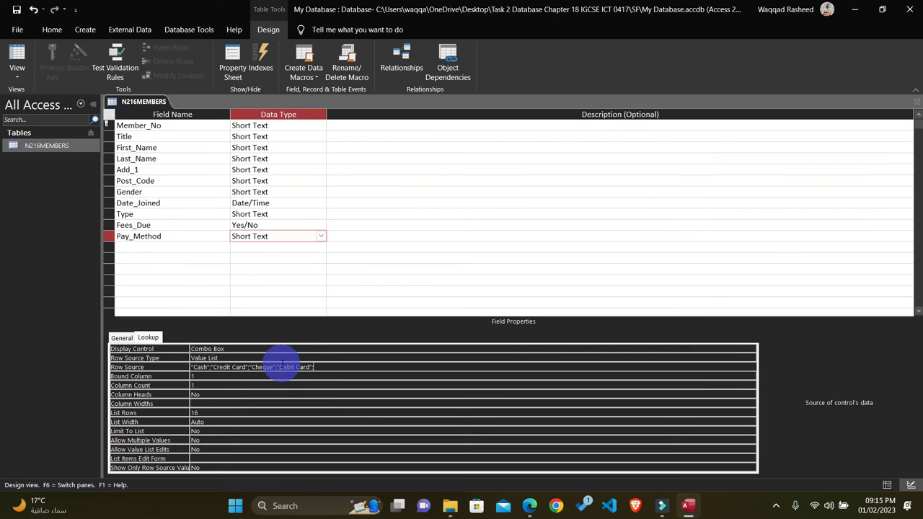
Step: Copy the entry Paym from question 21 in the question paper and return to the table design in Access
{"action": "left_click", "coordinate": [530, 506]}
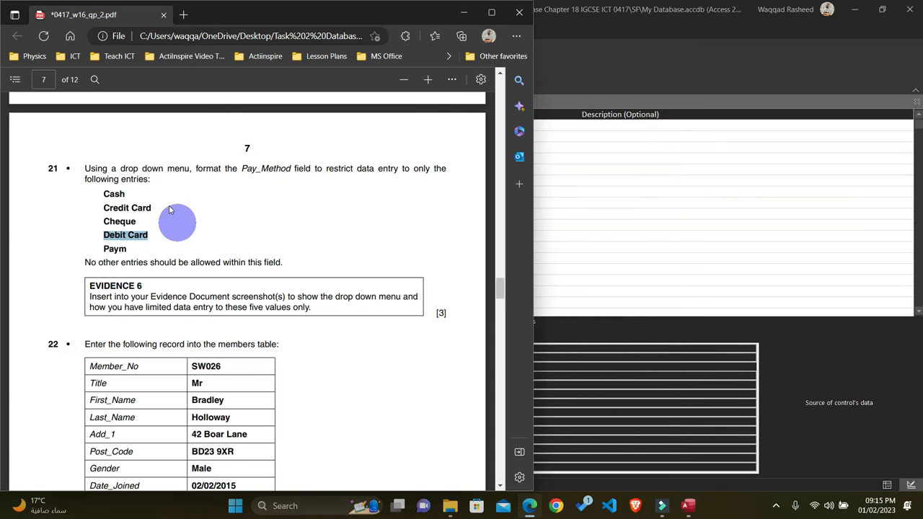
{"action": "left_click_drag", "start_coordinate": [128, 249], "coordinate": [101, 248]}
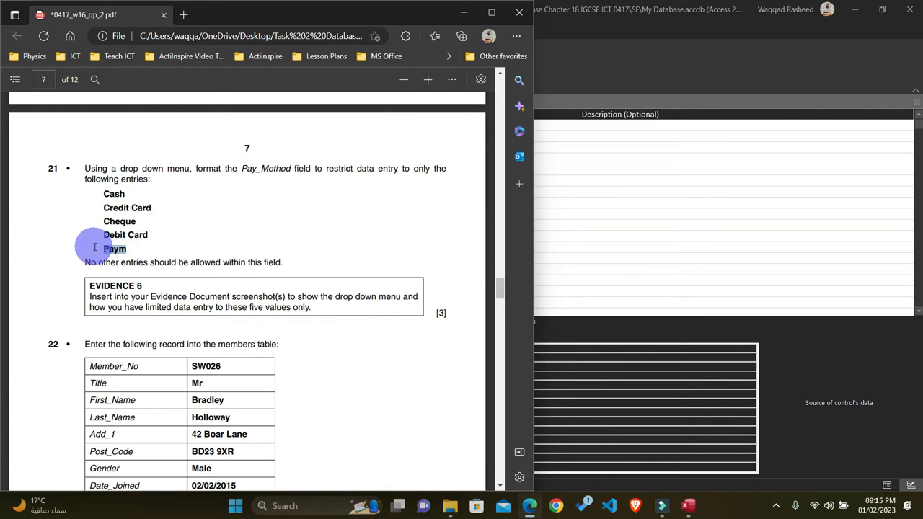
{"action": "left_click", "coordinate": [584, 281]}
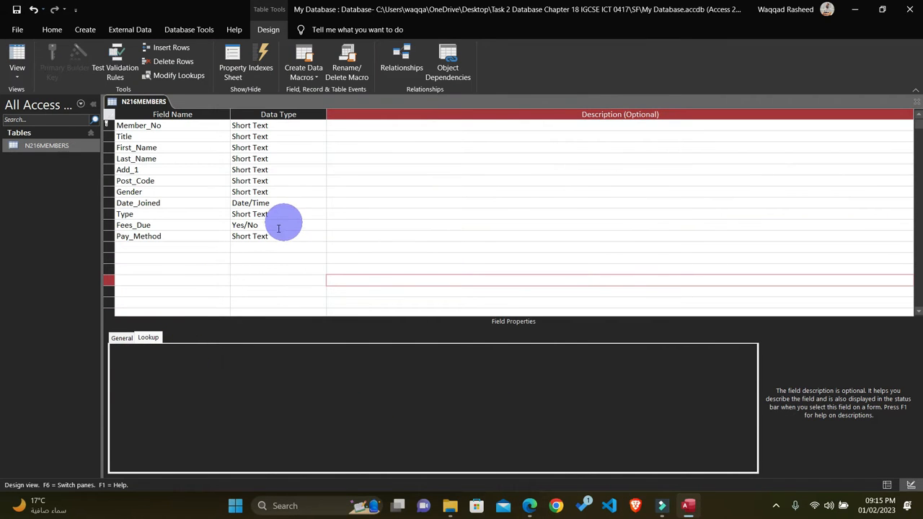
Step: Append a semicolon and "Paym" in quotation marks as the fifth value in the Pay_Method Row Source
{"action": "left_click", "coordinate": [274, 233]}
{"action": "left_click", "coordinate": [321, 359]}
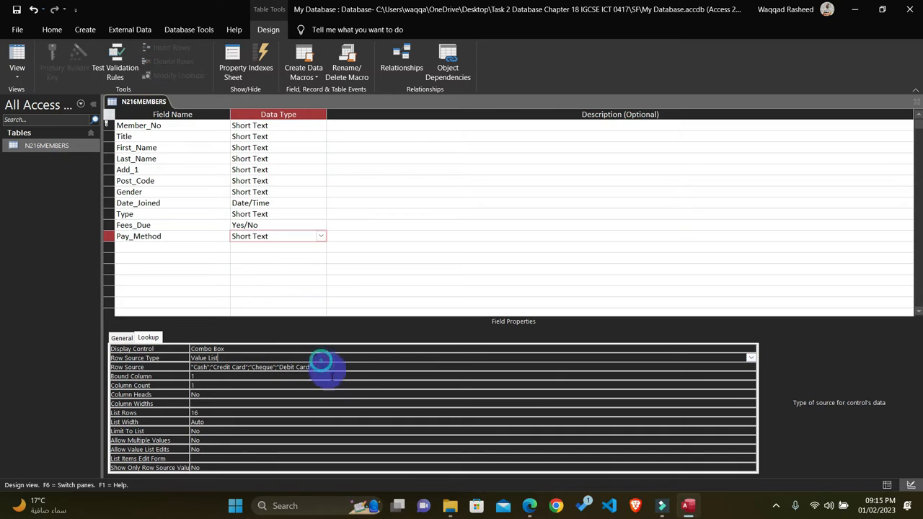
{"action": "left_click", "coordinate": [336, 366]}
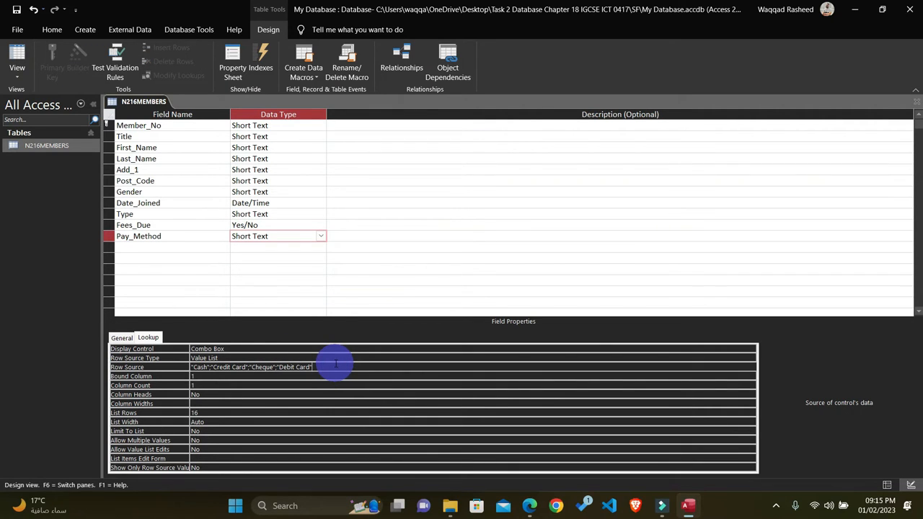
{"action": "type", "text": ";"}
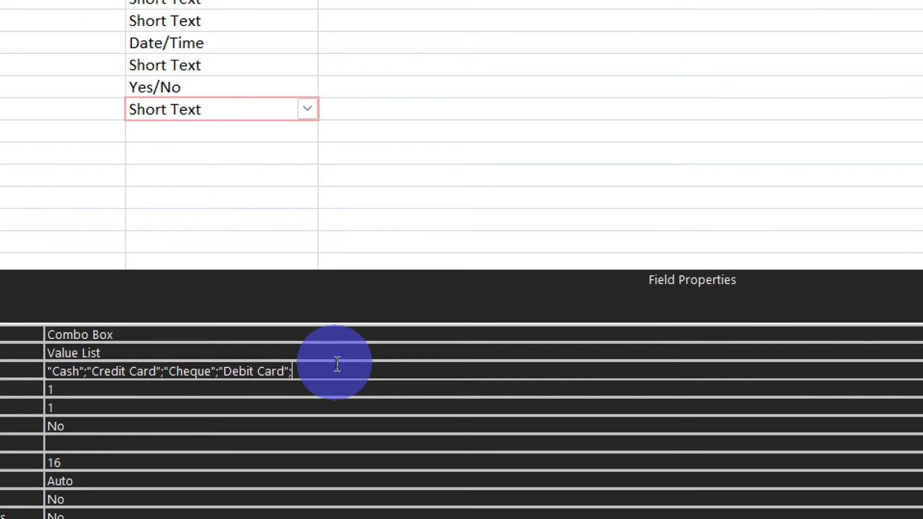
{"action": "type", "text": "\"Paym"}
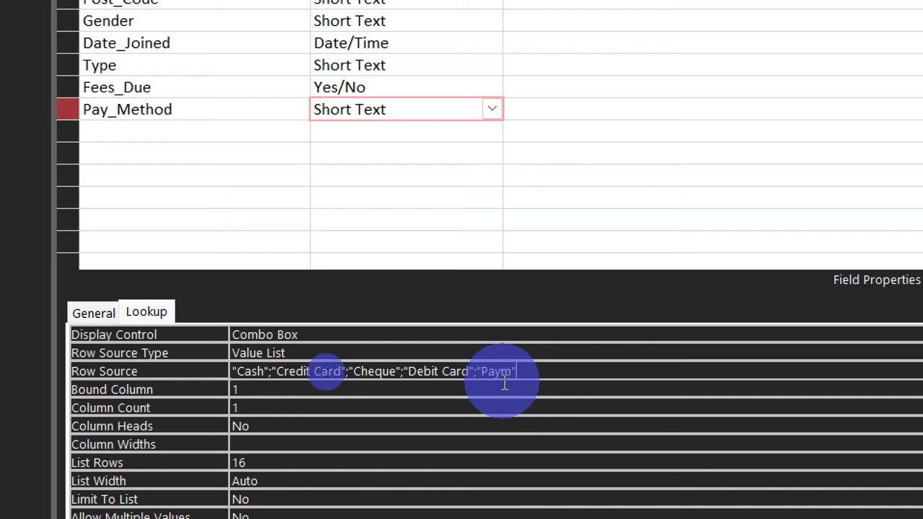
Step: Save and close the table design, then reopen N216MEMBERS to check the first record's Pay_Method drop-down list
{"action": "key", "text": "ctrl+s"}
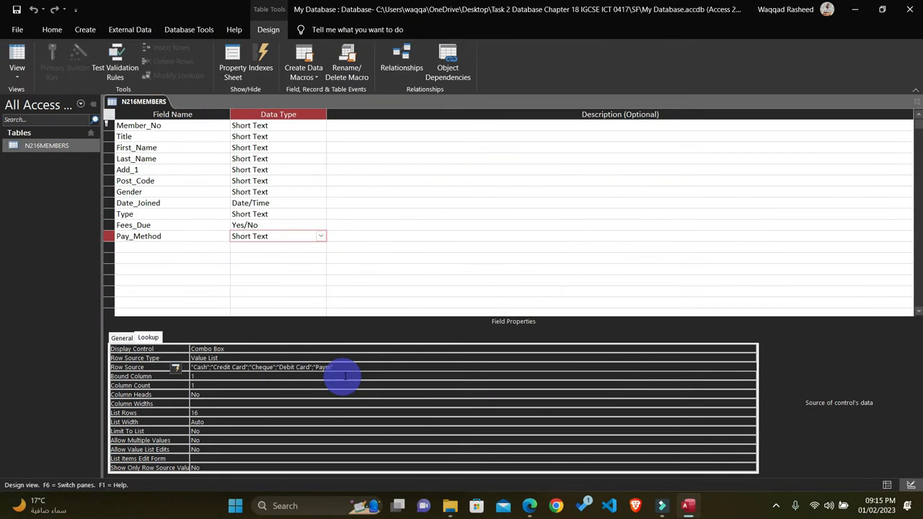
{"action": "left_click", "coordinate": [918, 101]}
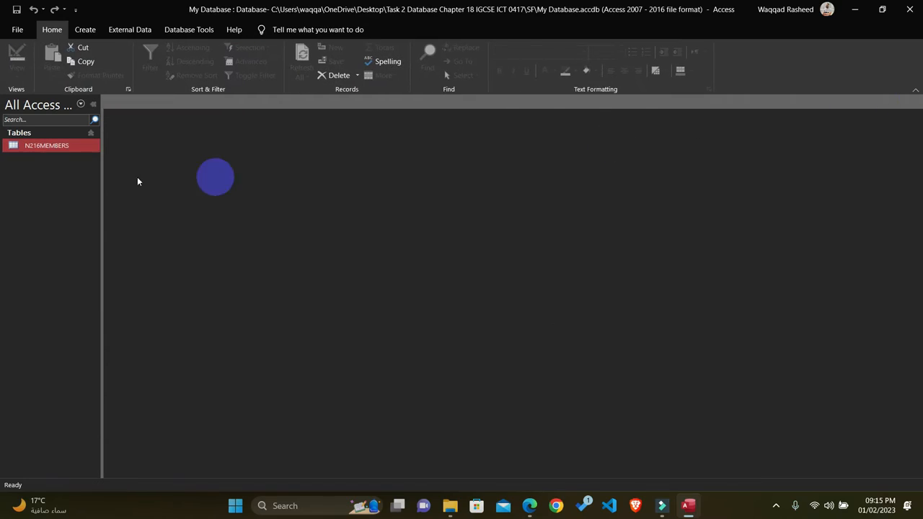
{"action": "double_click", "coordinate": [66, 145]}
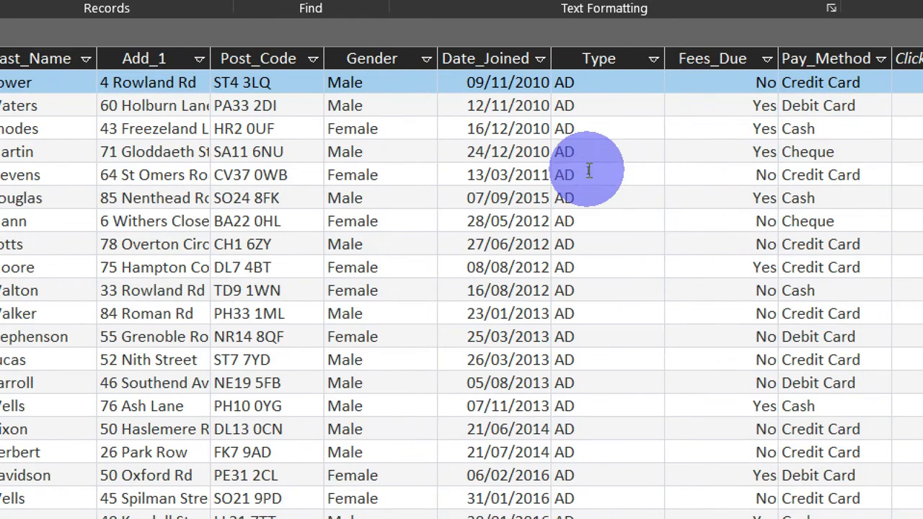
{"action": "left_click", "coordinate": [778, 83]}
{"action": "left_click", "coordinate": [769, 85]}
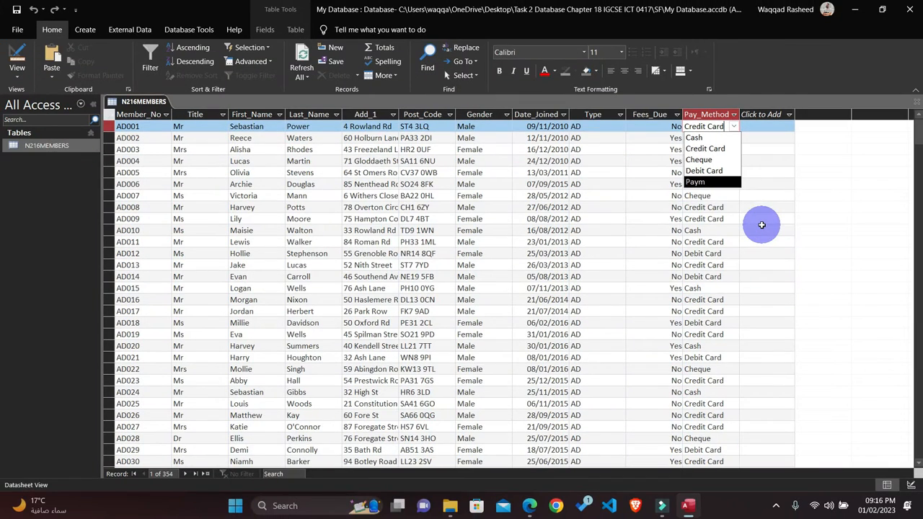
Step: In the question paper, highlight all of question 21's instructions and payment entries in yellow
{"action": "left_click", "coordinate": [530, 506]}
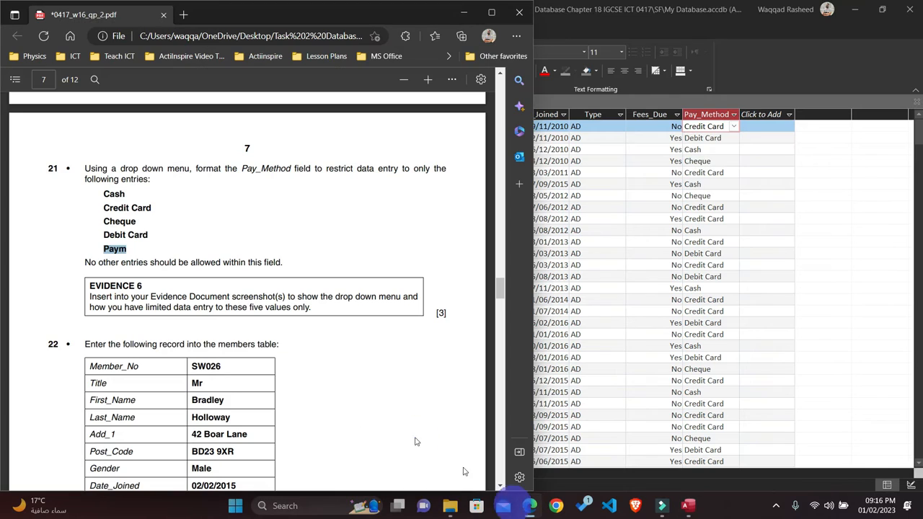
{"action": "left_click_drag", "start_coordinate": [283, 263], "coordinate": [35, 157]}
{"action": "left_click", "coordinate": [57, 119]}
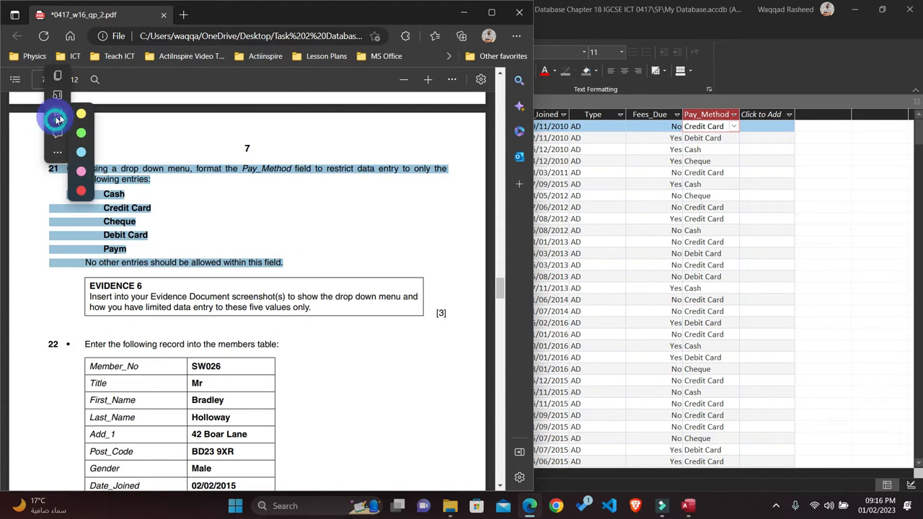
{"action": "left_click", "coordinate": [80, 113]}
{"action": "scroll", "coordinate": [158, 238], "scroll_direction": "down", "scroll_amount": 1}
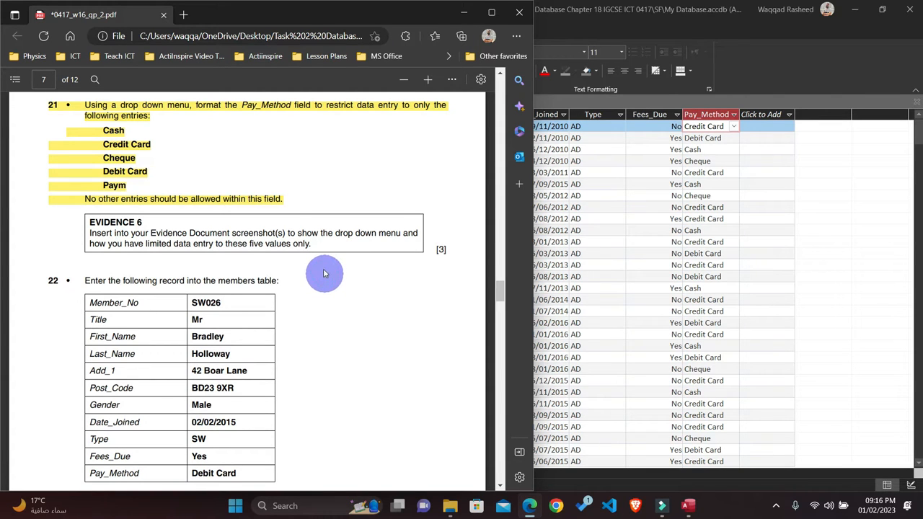
Step: Back in Access, capture a screen snip of the first record's expanded Pay_Method drop-down list for Evidence 6
{"action": "left_click", "coordinate": [765, 196]}
{"action": "left_click", "coordinate": [733, 126]}
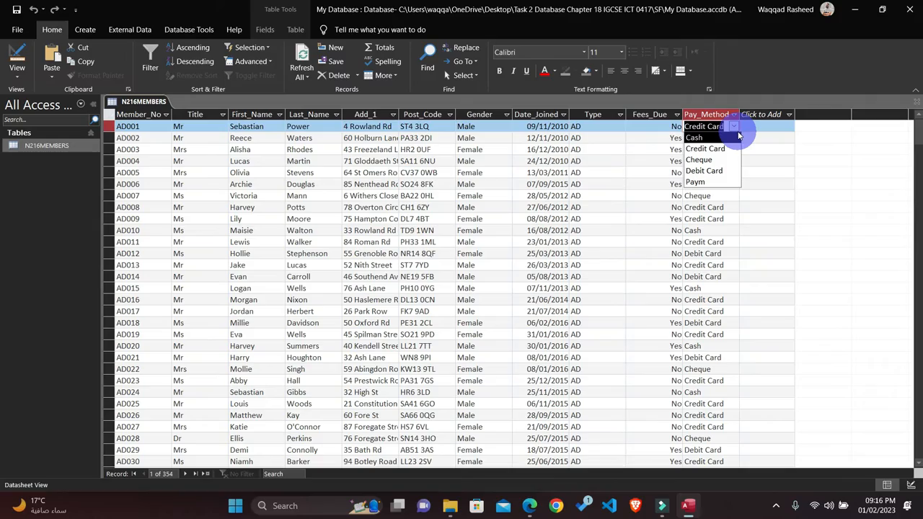
{"action": "key", "text": "super+shift+s"}
{"action": "left_click_drag", "start_coordinate": [683, 105], "coordinate": [753, 205]}
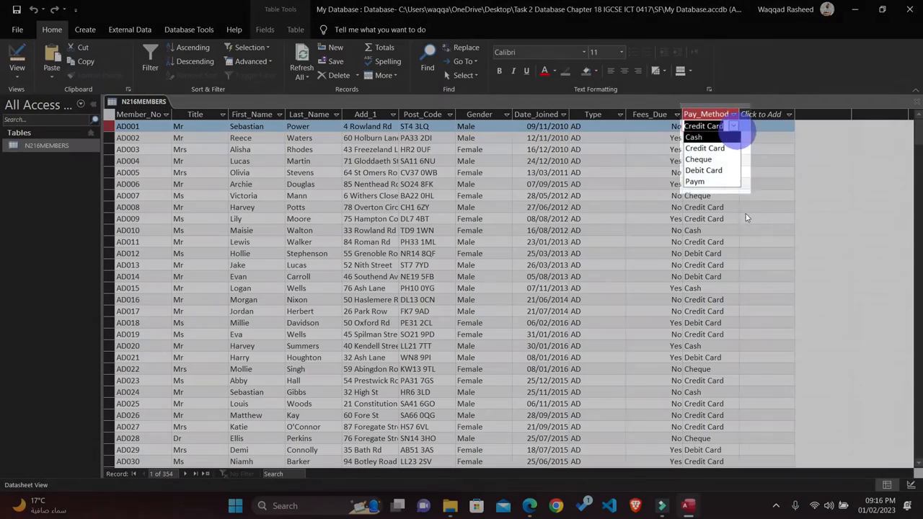
{"action": "left_click", "coordinate": [747, 218]}
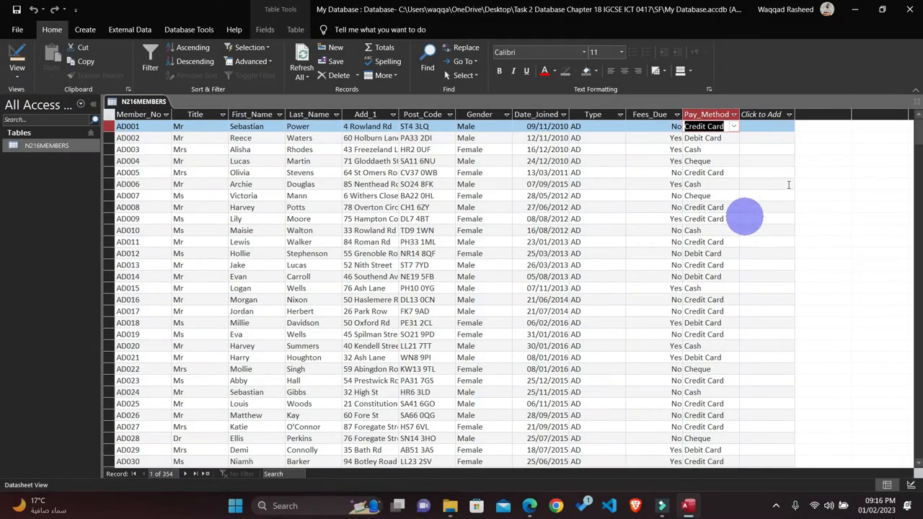
Step: Close the datasheet and reopen N216MEMBERS in Design View with the Pay_Method field's Lookup properties displayed
{"action": "left_click", "coordinate": [916, 103]}
{"action": "right_click", "coordinate": [62, 148]}
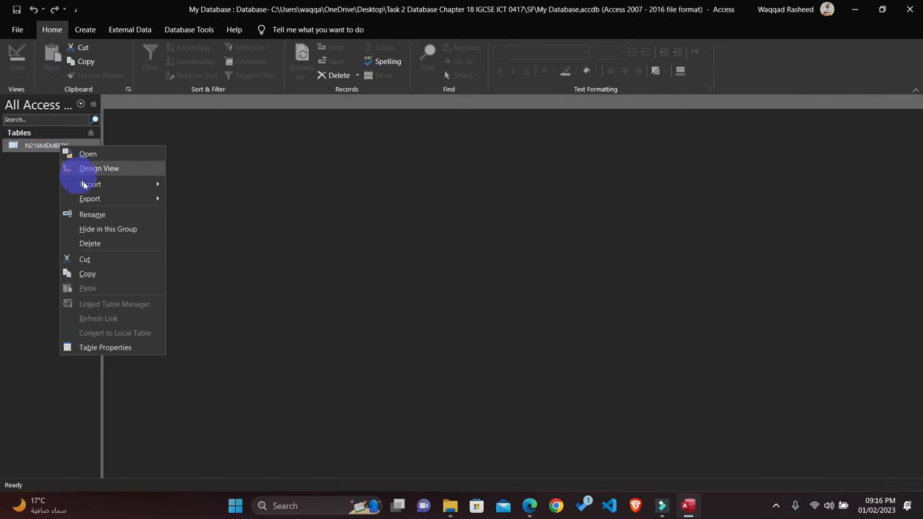
{"action": "left_click", "coordinate": [68, 168]}
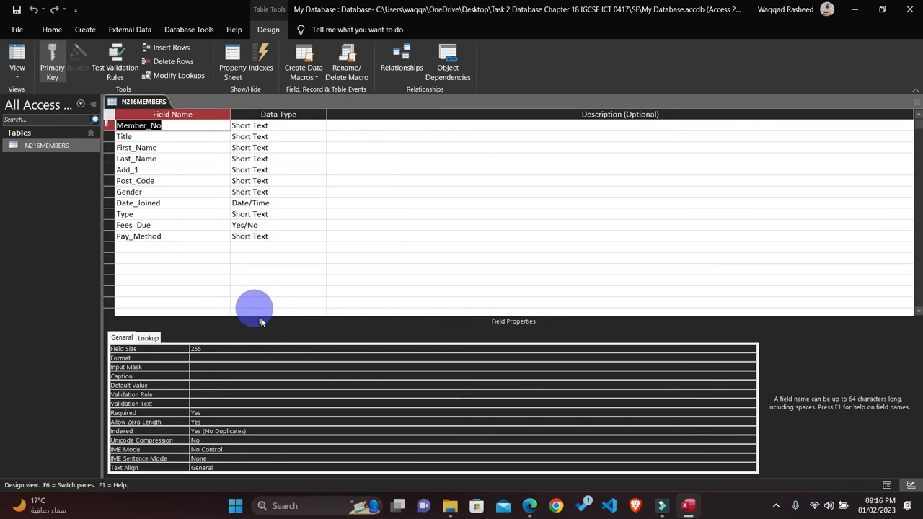
{"action": "left_click", "coordinate": [257, 237]}
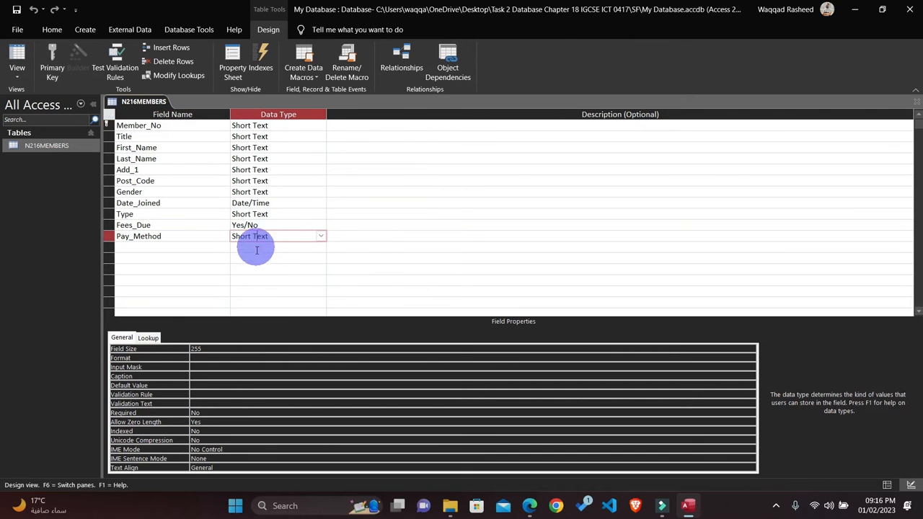
{"action": "left_click", "coordinate": [150, 338]}
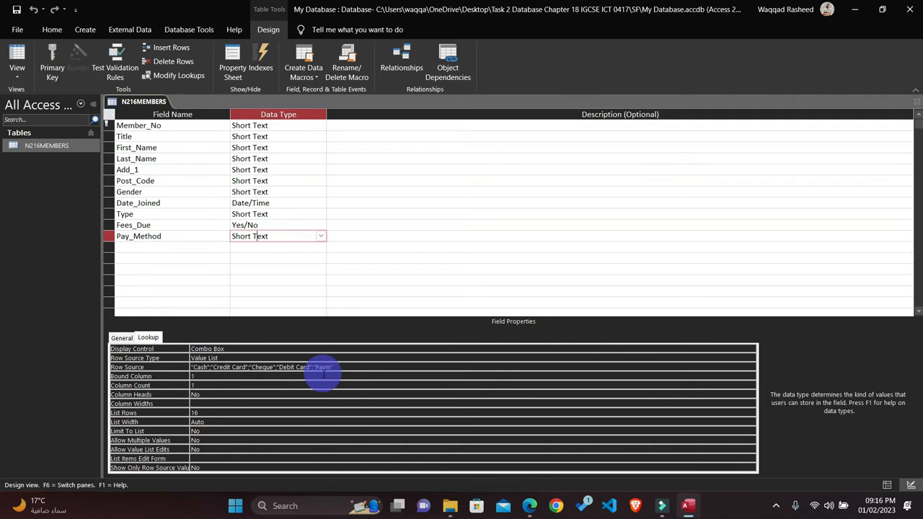
Step: Capture a screen snip of the Pay_Method field and its Lookup row source for Evidence 6, then close the table design
{"action": "key", "text": "super+shift+s"}
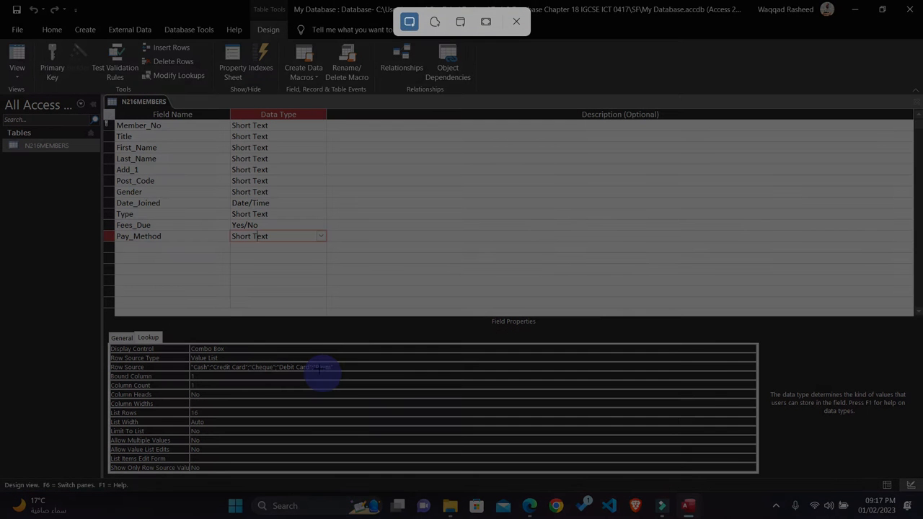
{"action": "left_click_drag", "start_coordinate": [107, 230], "coordinate": [345, 377]}
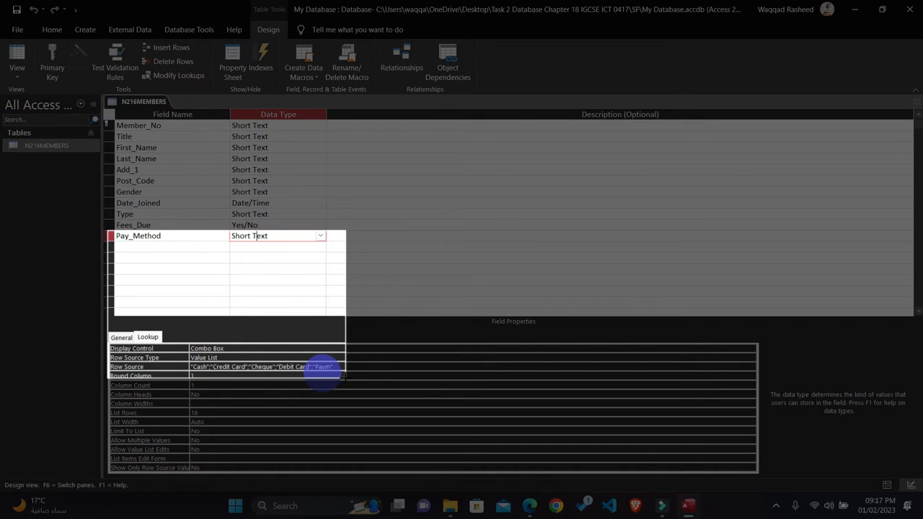
{"action": "left_click_drag", "start_coordinate": [344, 375], "coordinate": [344, 371]}
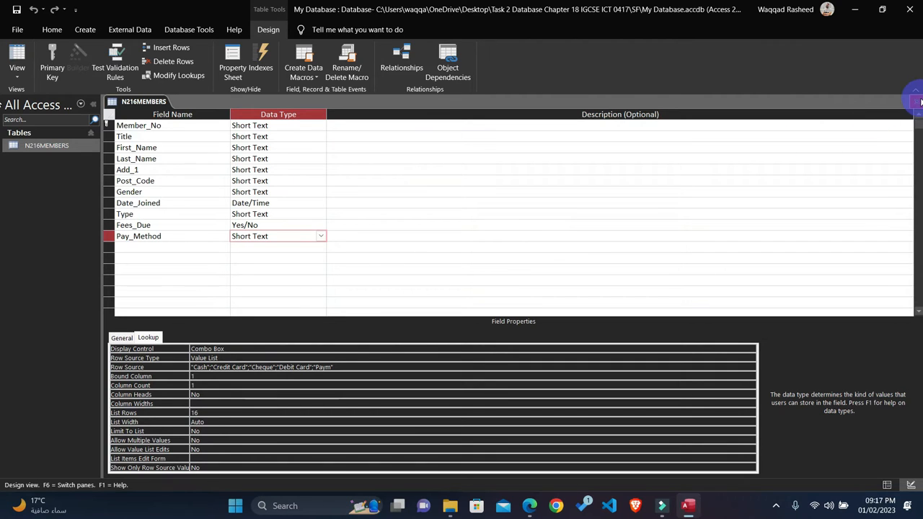
{"action": "left_click", "coordinate": [916, 102]}
{"action": "left_click", "coordinate": [403, 295]}
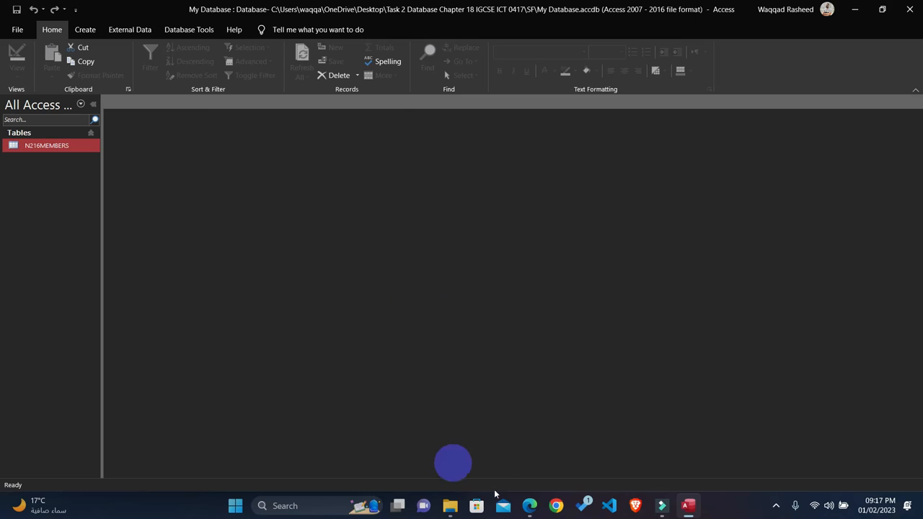
Step: Switch to the question paper in Edge and highlight the whole Evidence 6 instruction in yellow
{"action": "left_click", "coordinate": [529, 506]}
{"action": "scroll", "coordinate": [273, 237], "scroll_direction": "down", "scroll_amount": 2}
{"action": "scroll", "coordinate": [289, 217], "scroll_direction": "up", "scroll_amount": 2}
{"action": "left_click_drag", "start_coordinate": [311, 180], "coordinate": [75, 156]}
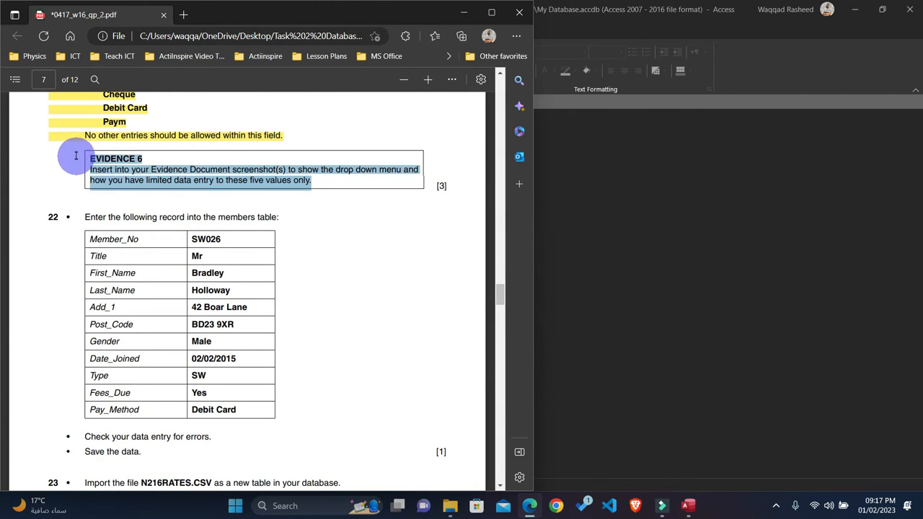
{"action": "mouse_move", "coordinate": [126, 121]}
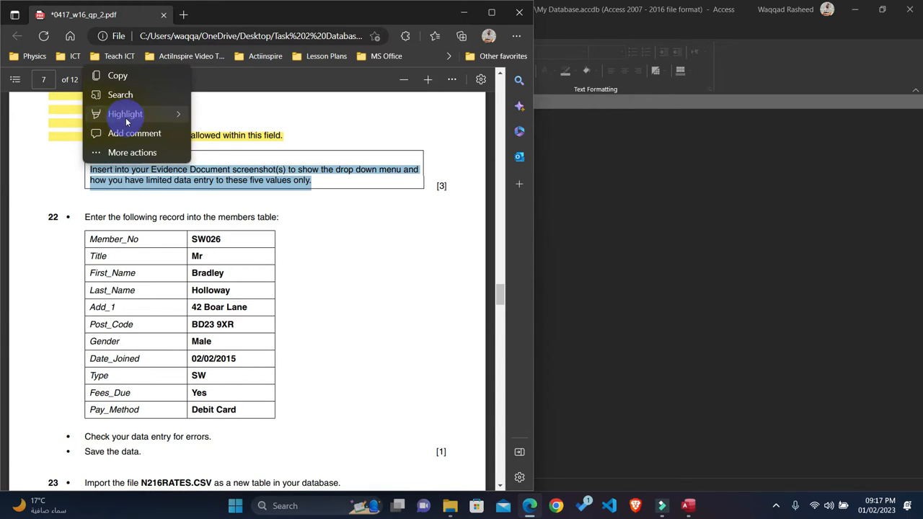
{"action": "left_click", "coordinate": [233, 117]}
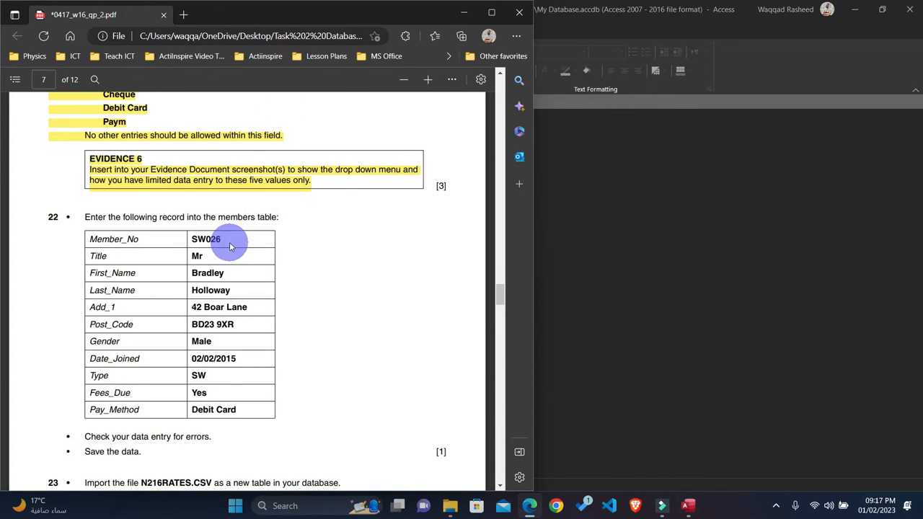
Step: Back in Access, open the N216MEMBERS table and go to a new blank record for question 22
{"action": "scroll", "coordinate": [231, 246], "scroll_direction": "down", "scroll_amount": 2}
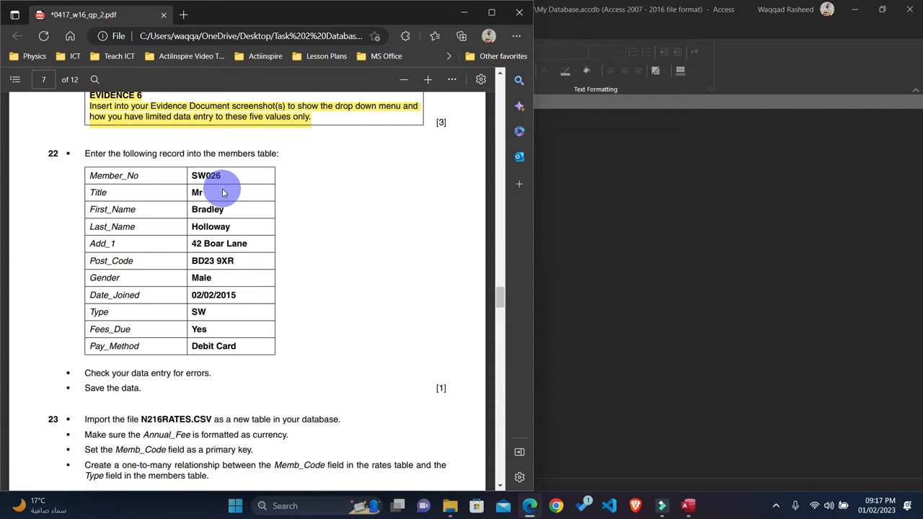
{"action": "left_click", "coordinate": [573, 209]}
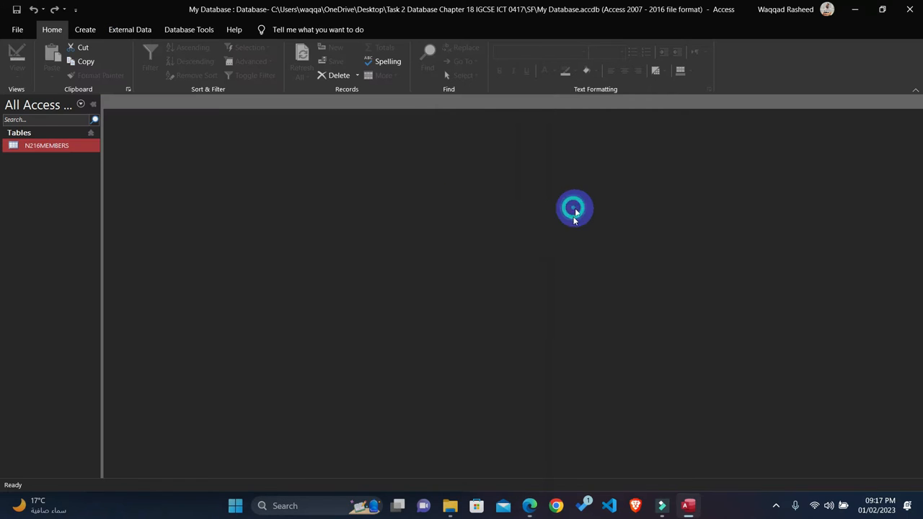
{"action": "double_click", "coordinate": [51, 147]}
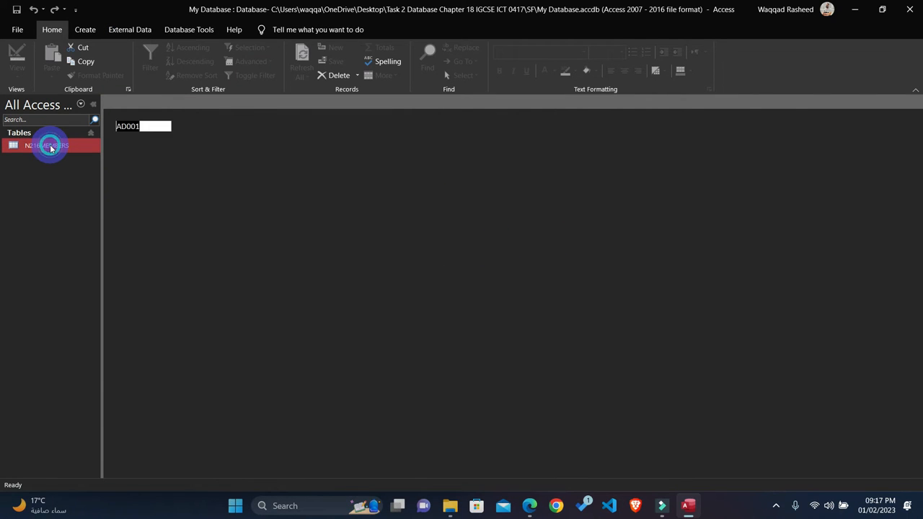
{"action": "scroll", "coordinate": [405, 254], "scroll_direction": "down", "scroll_amount": 2}
{"action": "scroll", "coordinate": [406, 254], "scroll_direction": "down", "scroll_amount": 17}
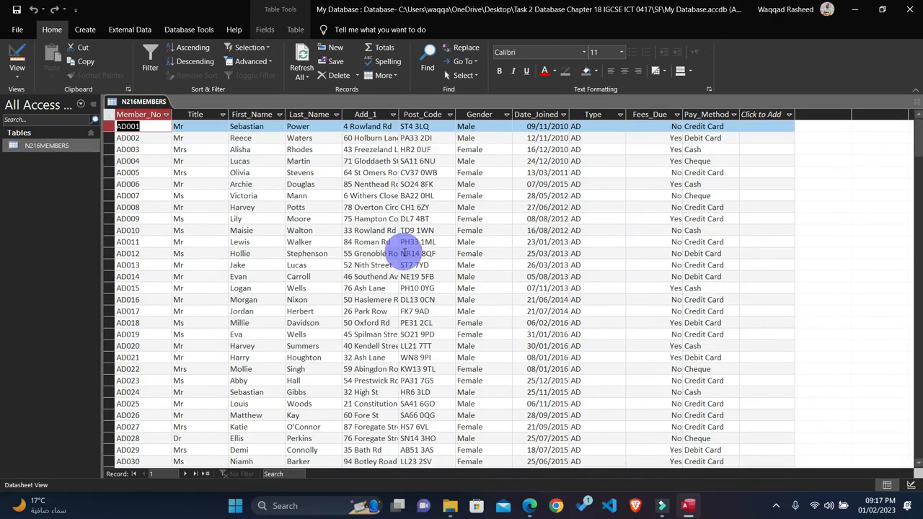
{"action": "scroll", "coordinate": [405, 253], "scroll_direction": "down", "scroll_amount": 6}
{"action": "scroll", "coordinate": [398, 249], "scroll_direction": "up", "scroll_amount": 7}
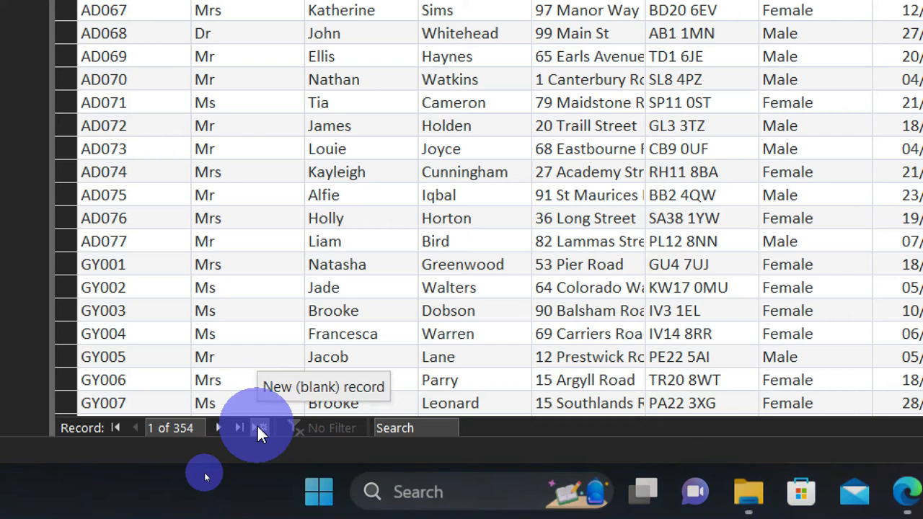
{"action": "left_click", "coordinate": [259, 427]}
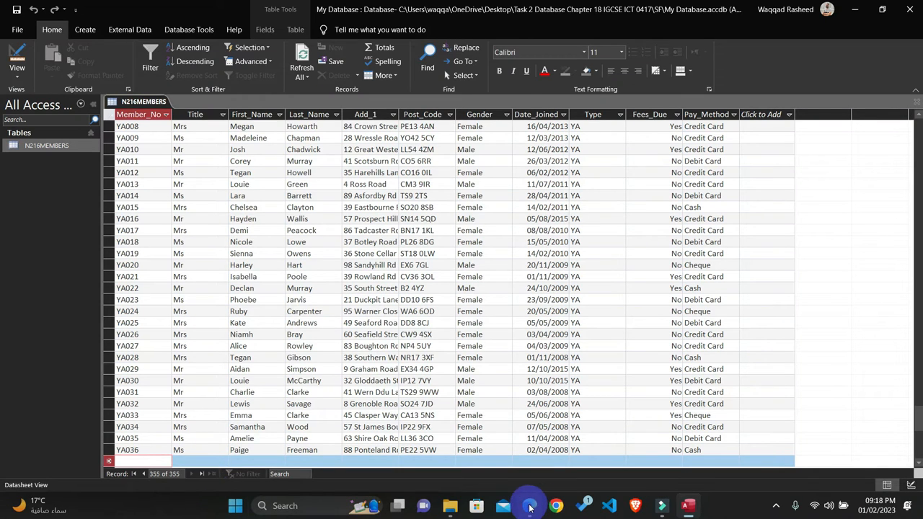
Step: Copy the member number and the title Mr from question 22 into the new record's Member_No and Title fields
{"action": "left_click", "coordinate": [530, 505]}
{"action": "left_click_drag", "start_coordinate": [221, 174], "coordinate": [202, 176]}
{"action": "key", "text": "ctrl+c"}
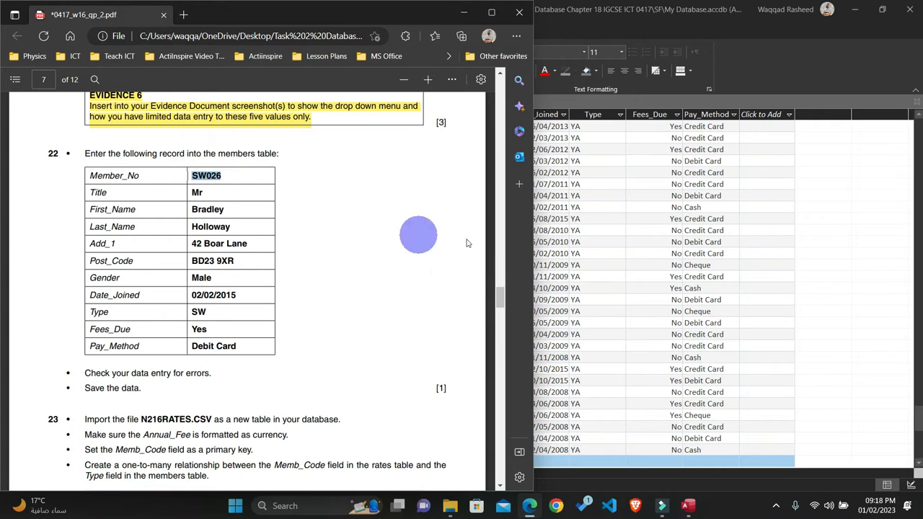
{"action": "left_click", "coordinate": [464, 13]}
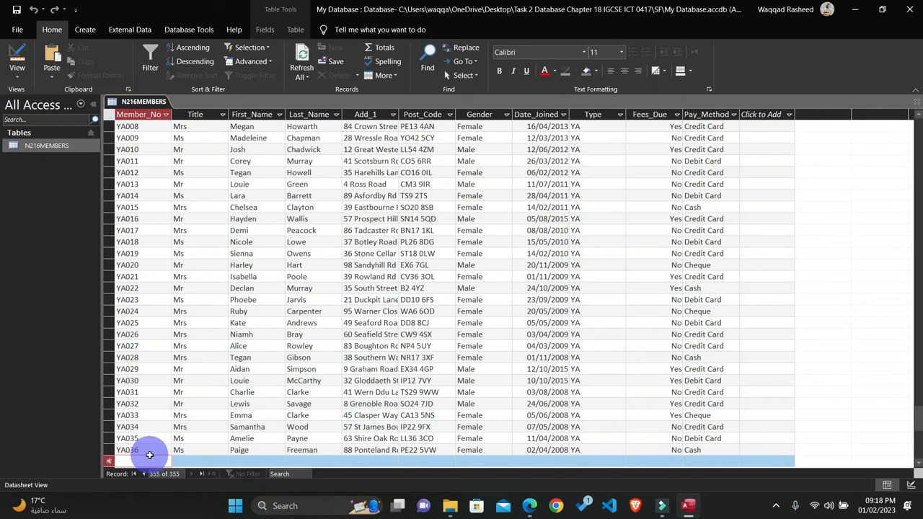
{"action": "key", "text": "ctrl+v"}
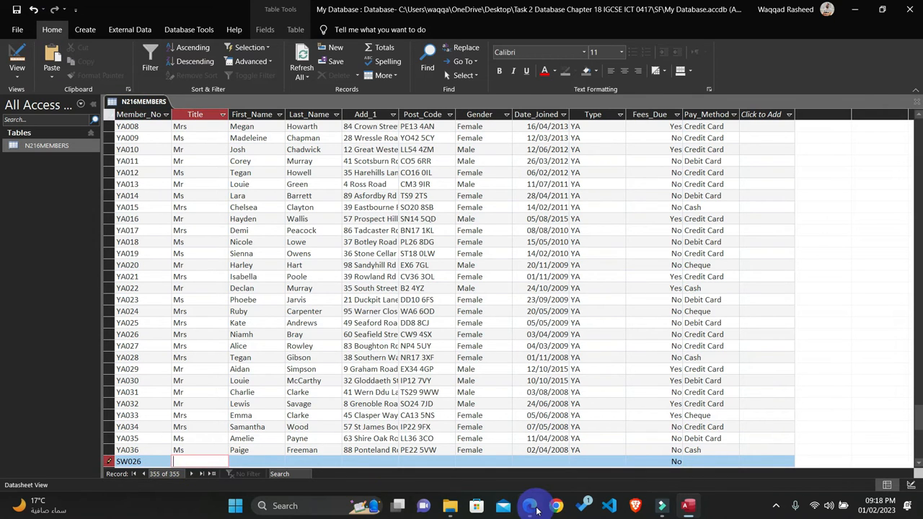
{"action": "left_click", "coordinate": [529, 505]}
{"action": "left_click", "coordinate": [207, 197]}
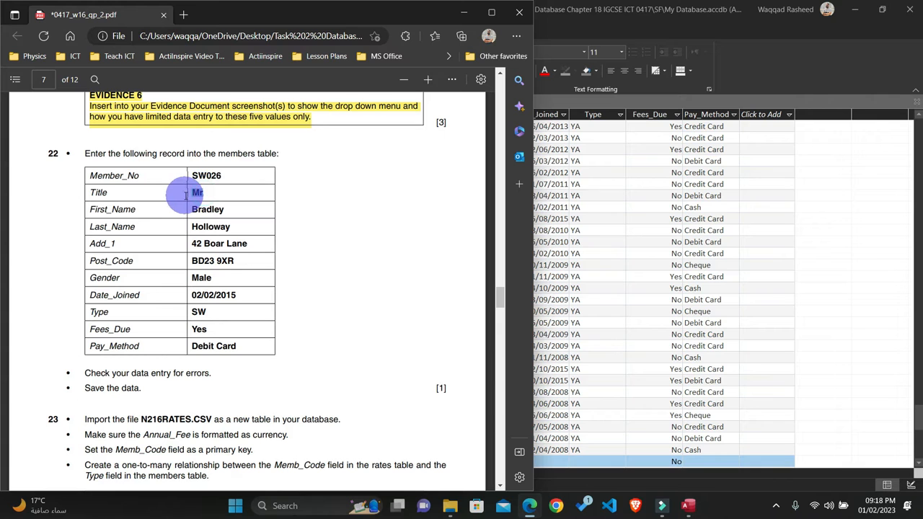
{"action": "left_click", "coordinate": [464, 12]}
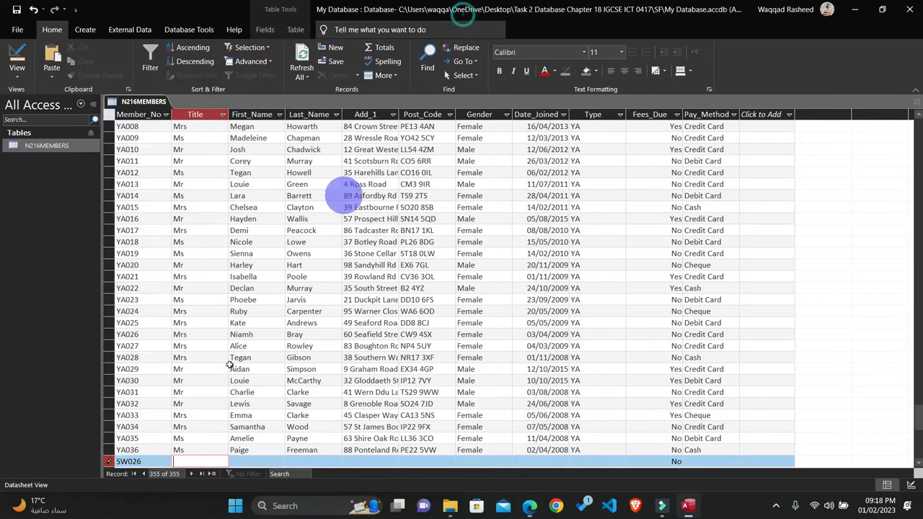
{"action": "left_click", "coordinate": [191, 460]}
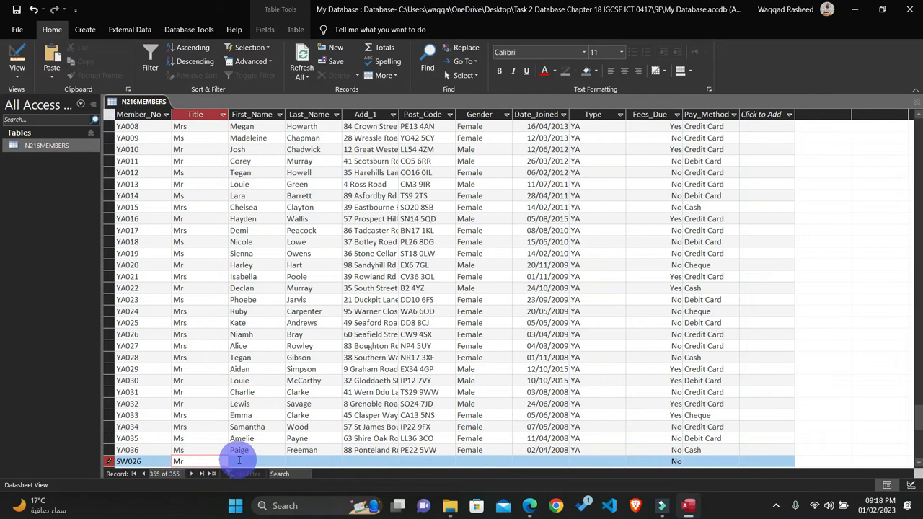
Step: Copy the member's first name and last name from question 22 into the new record's First_Name and Last_Name fields
{"action": "key", "text": "Tab"}
{"action": "left_click", "coordinate": [521, 509]}
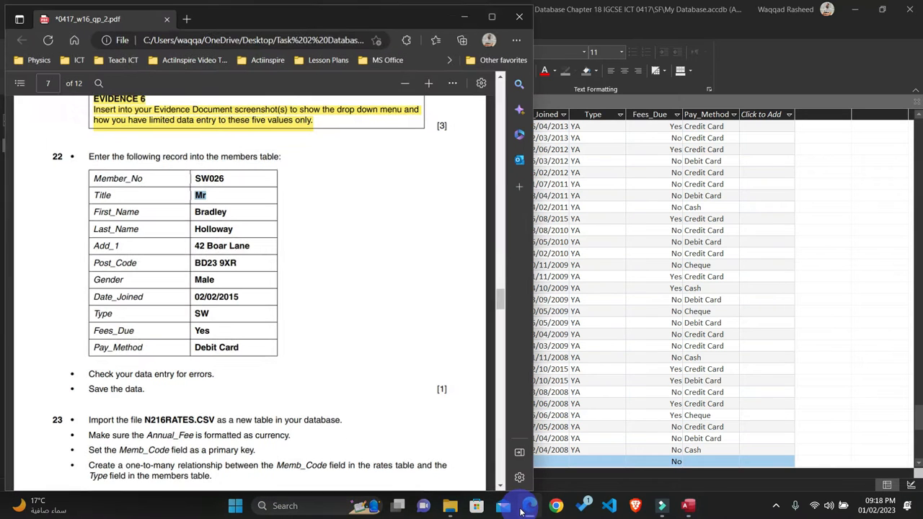
{"action": "left_click", "coordinate": [207, 294]}
{"action": "left_click", "coordinate": [214, 209]}
{"action": "double_click", "coordinate": [200, 211]}
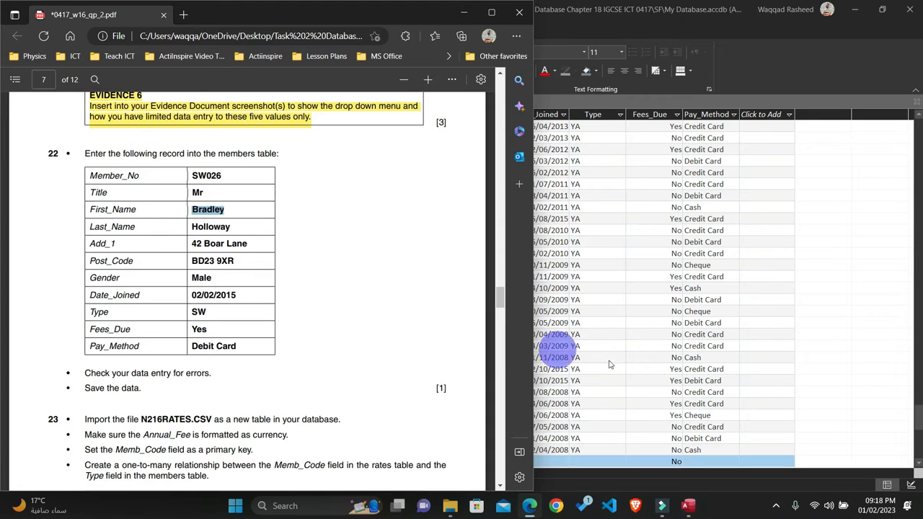
{"action": "left_click", "coordinate": [464, 12]}
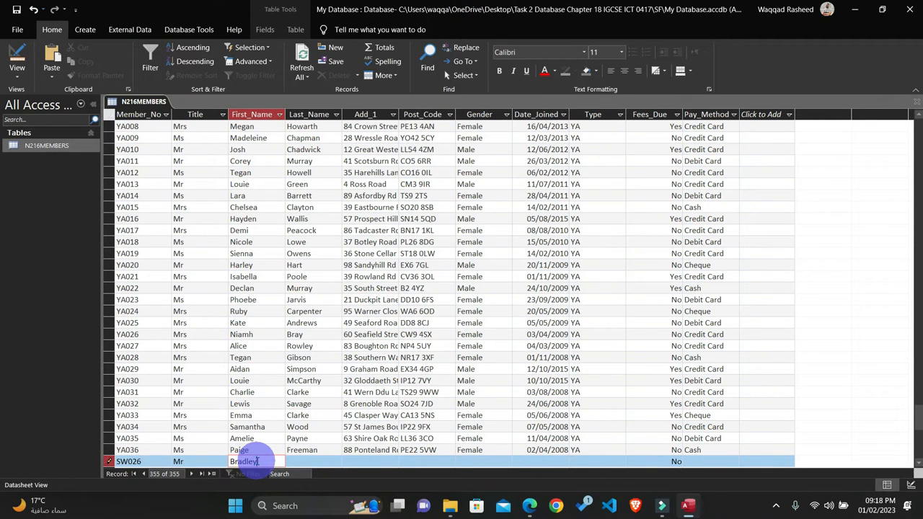
{"action": "left_click", "coordinate": [302, 460]}
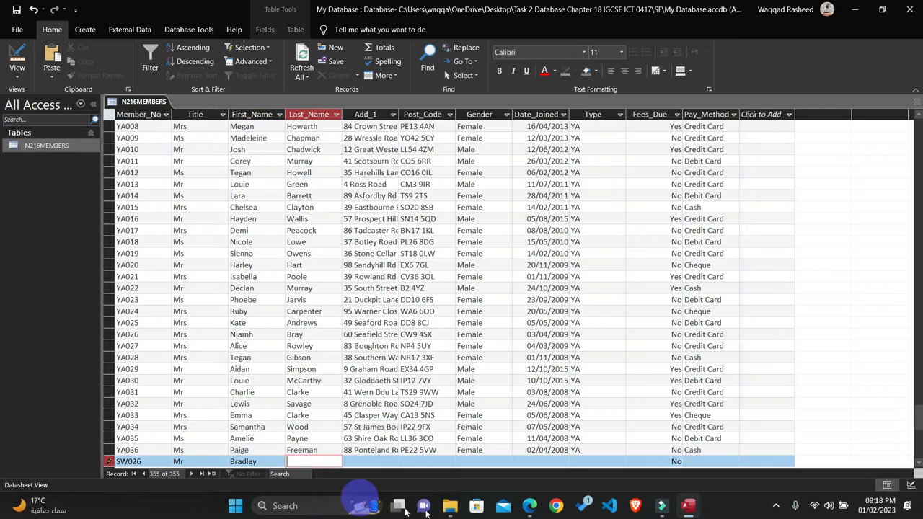
{"action": "left_click", "coordinate": [524, 511]}
{"action": "left_click_drag", "start_coordinate": [231, 227], "coordinate": [189, 235]}
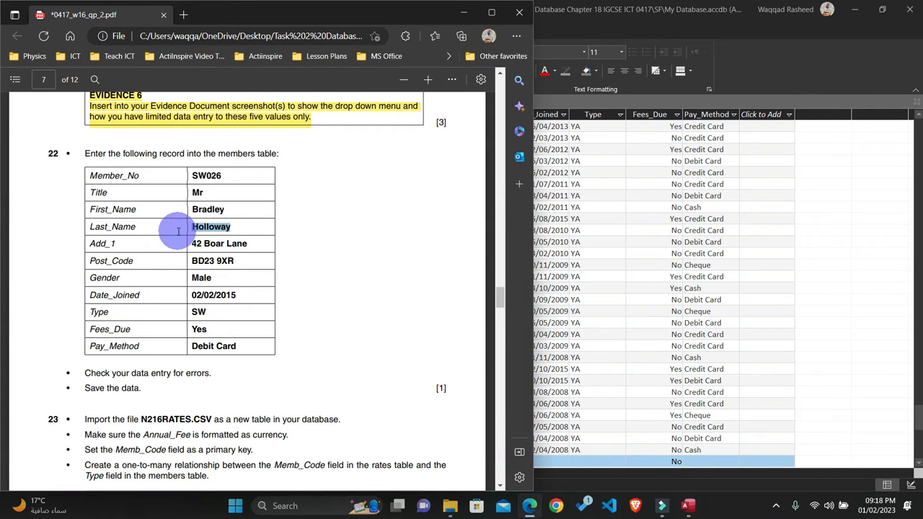
{"action": "left_click", "coordinate": [532, 505]}
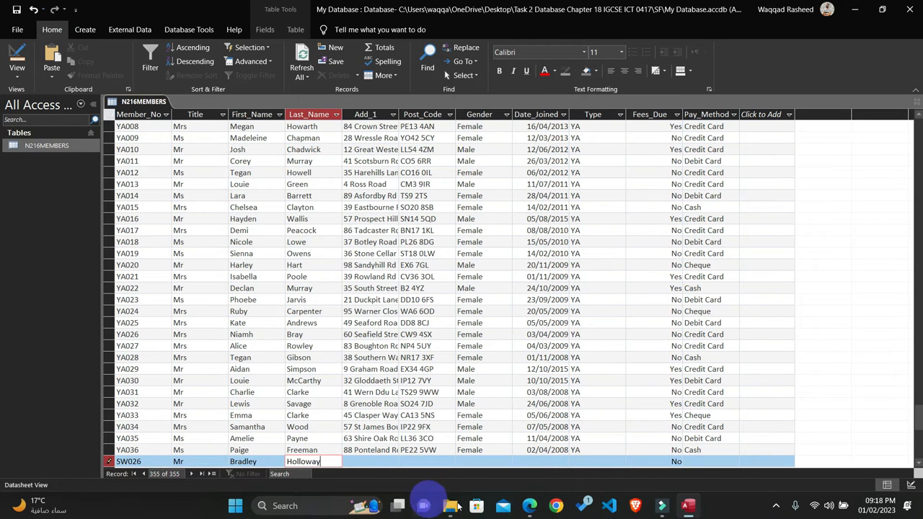
Step: Copy the member's street address and postcode from question 22 into the new record's Add_1 and Post_Code fields
{"action": "left_click", "coordinate": [529, 506]}
{"action": "left_click_drag", "start_coordinate": [248, 244], "coordinate": [191, 244]}
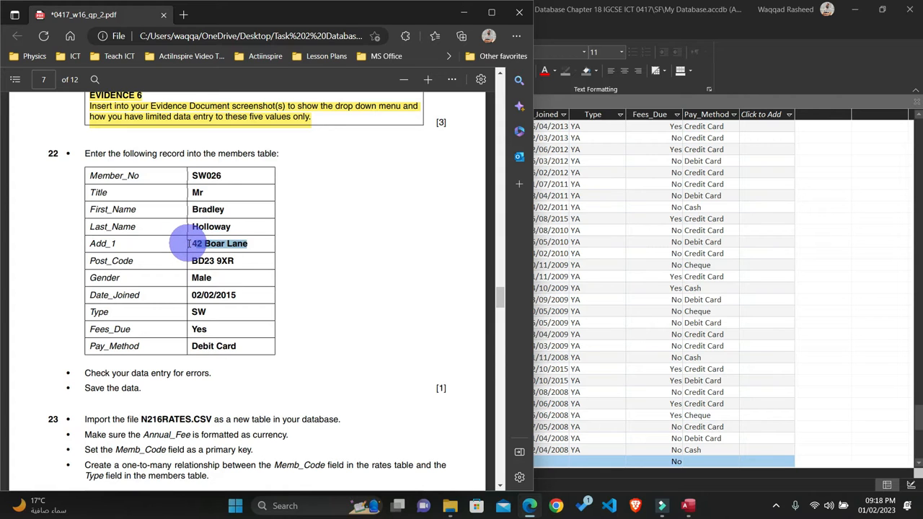
{"action": "left_click", "coordinate": [543, 467]}
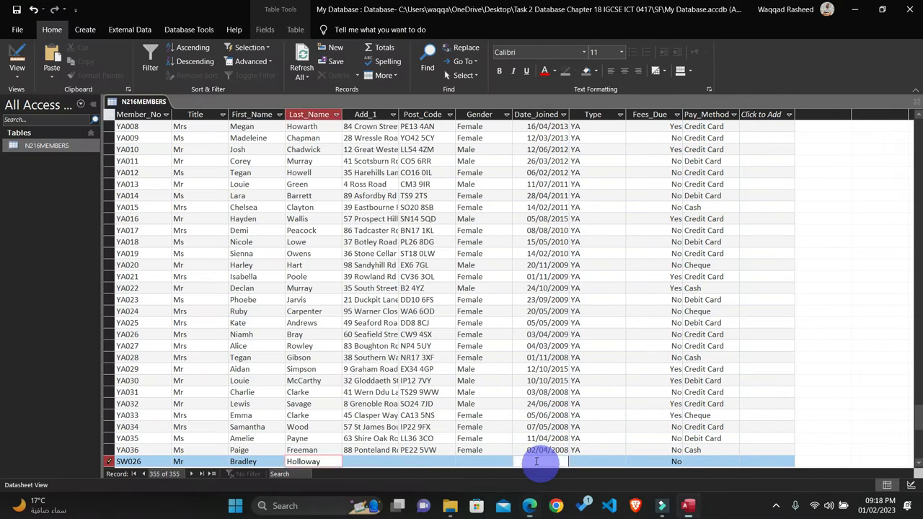
{"action": "left_click", "coordinate": [367, 465]}
{"action": "left_click", "coordinate": [361, 462]}
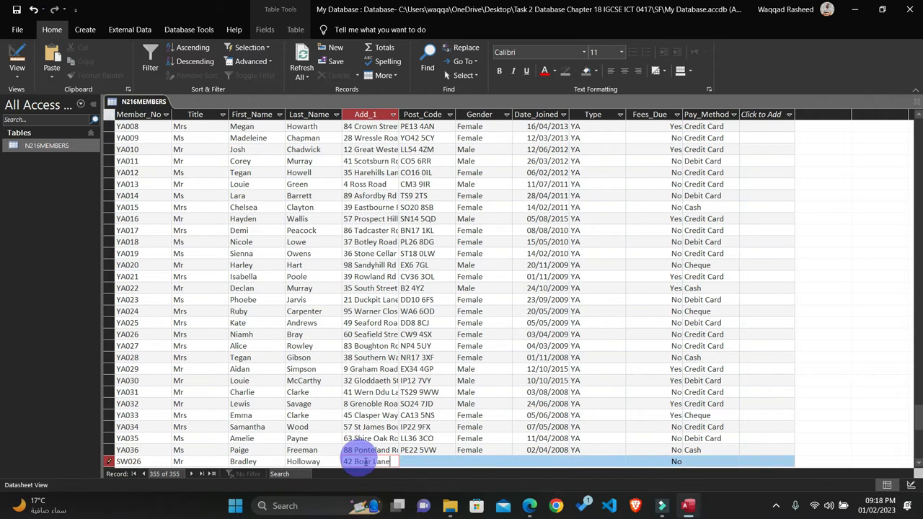
{"action": "left_click", "coordinate": [531, 506]}
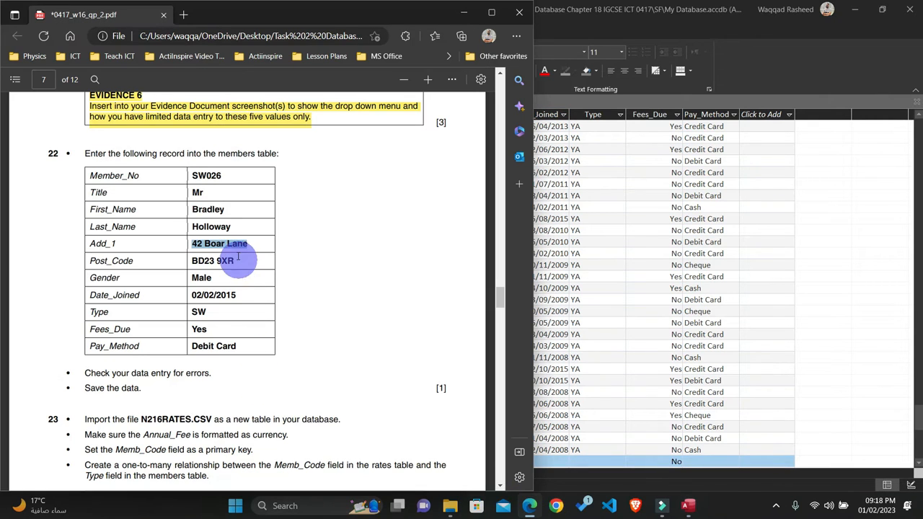
{"action": "left_click_drag", "start_coordinate": [215, 263], "coordinate": [186, 261]}
{"action": "key", "text": "ctrl+c"}
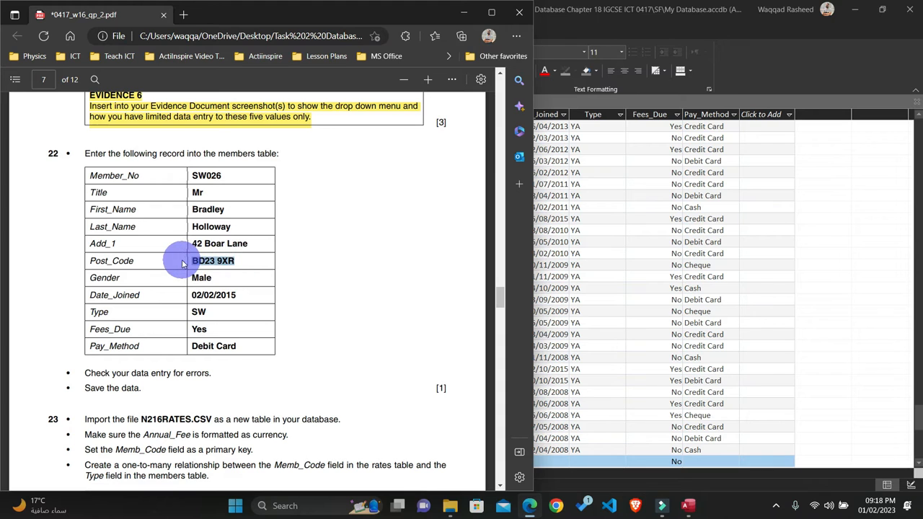
{"action": "left_click", "coordinate": [550, 460]}
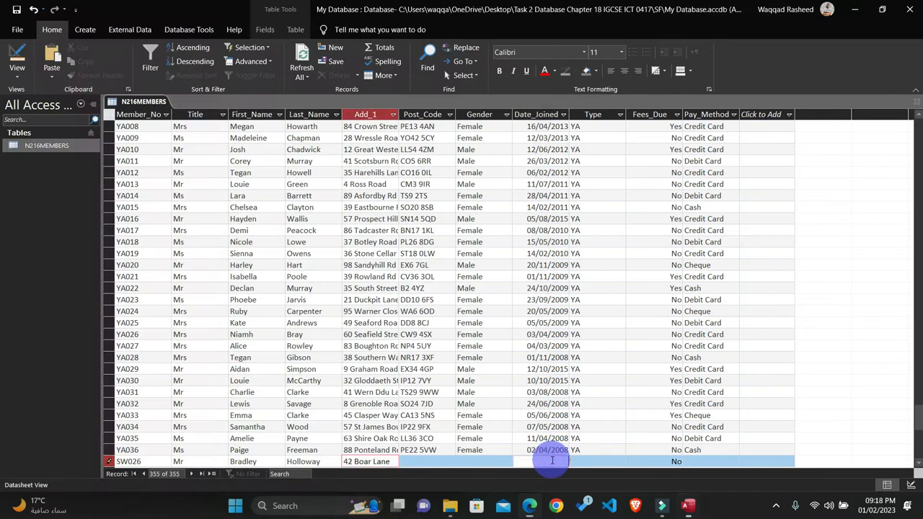
{"action": "left_click", "coordinate": [426, 462]}
{"action": "key", "text": "ctrl+v"}
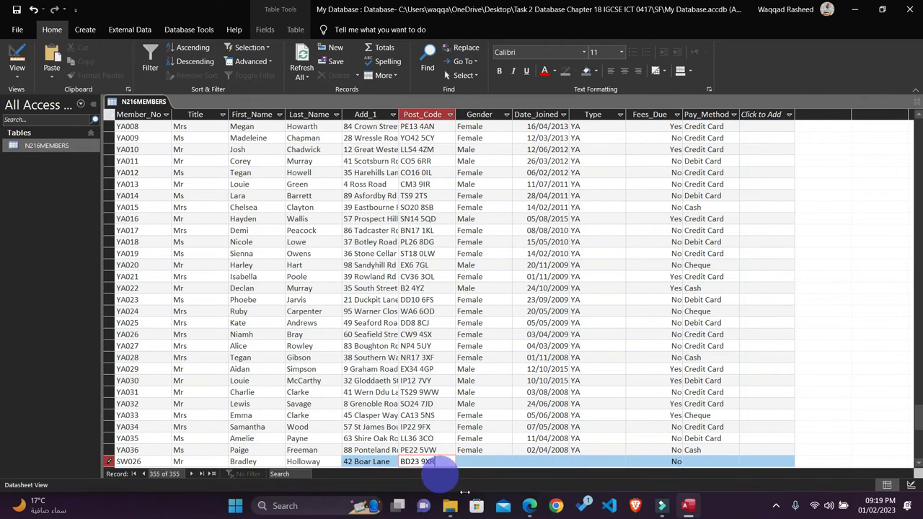
Step: Copy the gender Male and the joining date 02/02/2015 from question 22 into the new record's Gender and Date_Joined fields
{"action": "left_click", "coordinate": [531, 507]}
{"action": "double_click", "coordinate": [196, 277]}
{"action": "left_click", "coordinate": [598, 461]}
{"action": "left_click", "coordinate": [479, 462]}
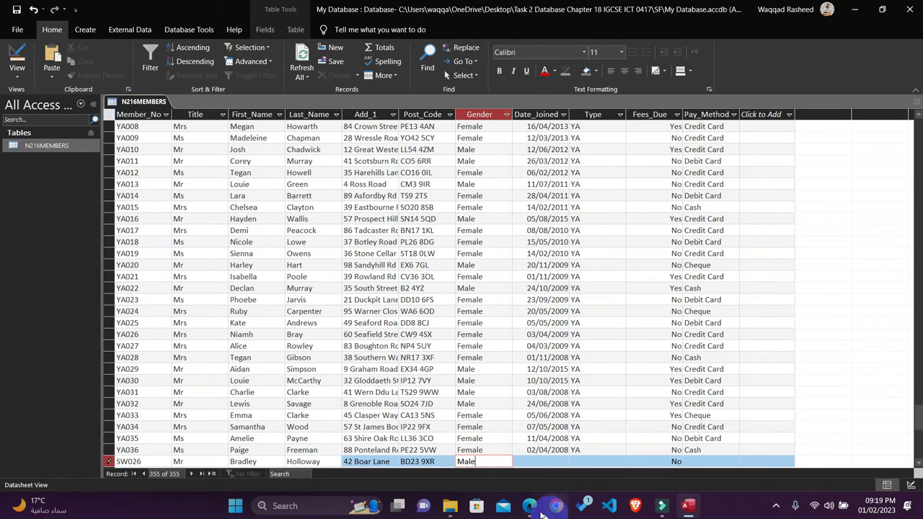
{"action": "left_click", "coordinate": [530, 507]}
{"action": "double_click", "coordinate": [241, 295]}
{"action": "left_click_drag", "start_coordinate": [239, 296], "coordinate": [194, 296]}
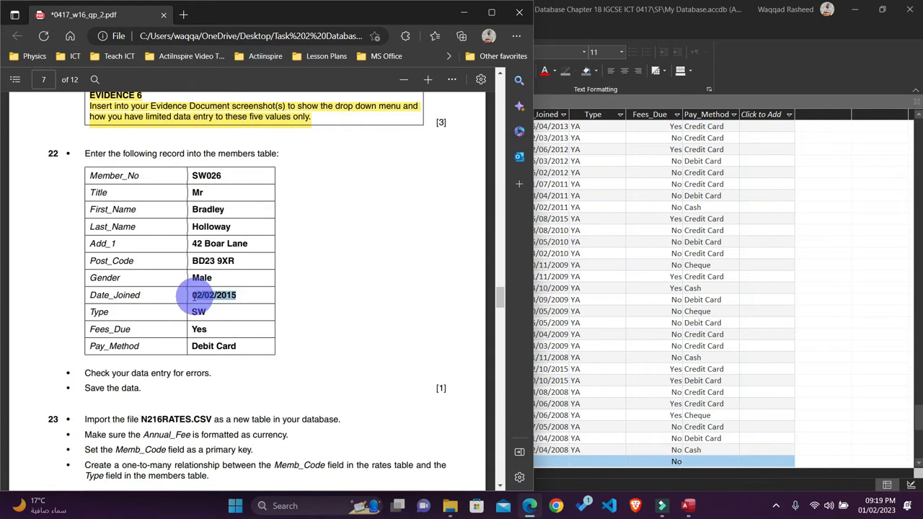
{"action": "left_click", "coordinate": [588, 447]}
{"action": "left_click", "coordinate": [529, 462]}
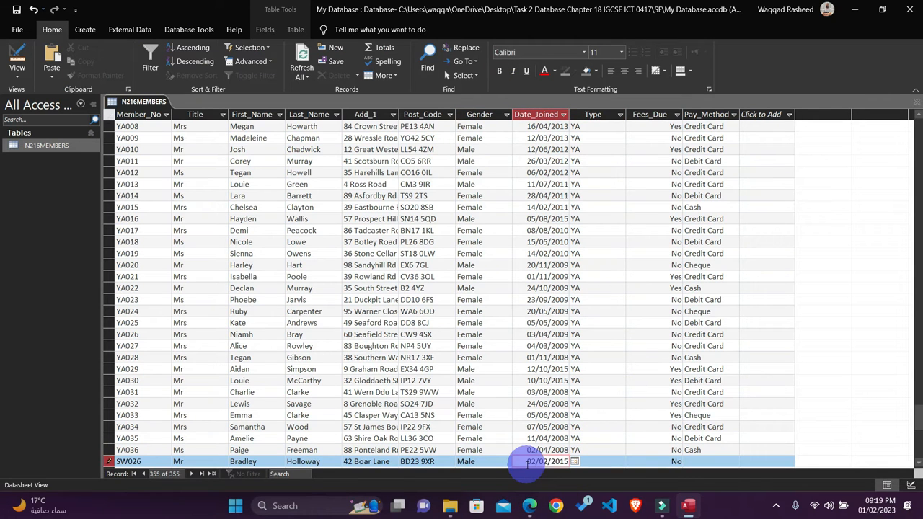
Step: Copy the membership type SW from question 22 of the question paper into the new record's Type field
{"action": "left_click", "coordinate": [530, 508]}
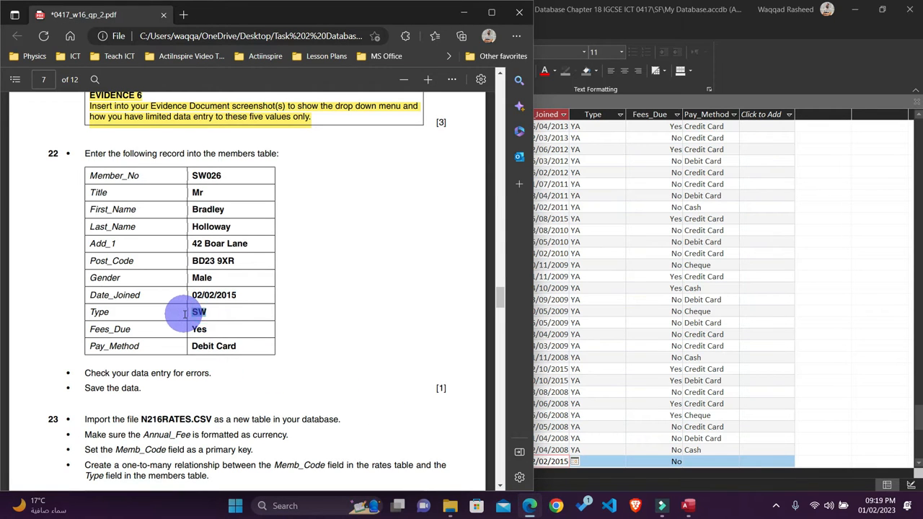
{"action": "left_click", "coordinate": [667, 443]}
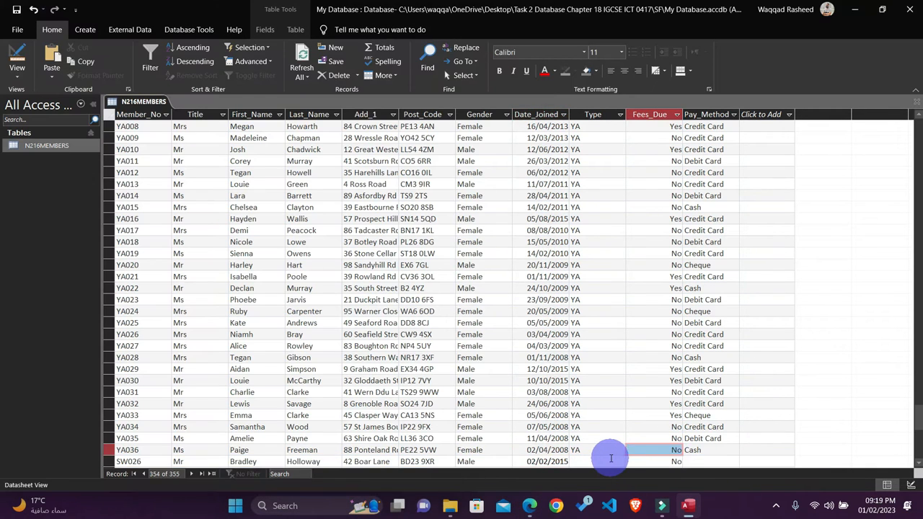
{"action": "left_click", "coordinate": [610, 459]}
{"action": "type", "text": "SW"}
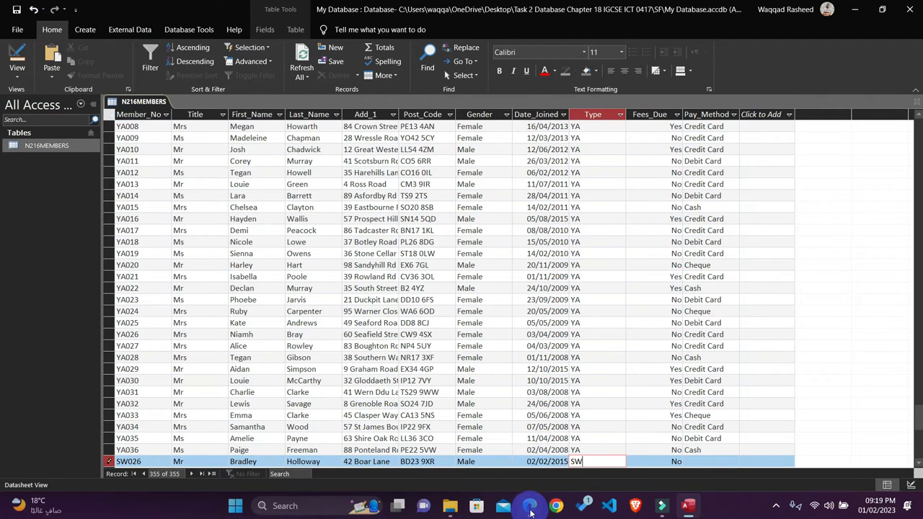
Step: Copy the value Yes from question 22 into the new record's Fees_Due field
{"action": "left_click", "coordinate": [531, 509]}
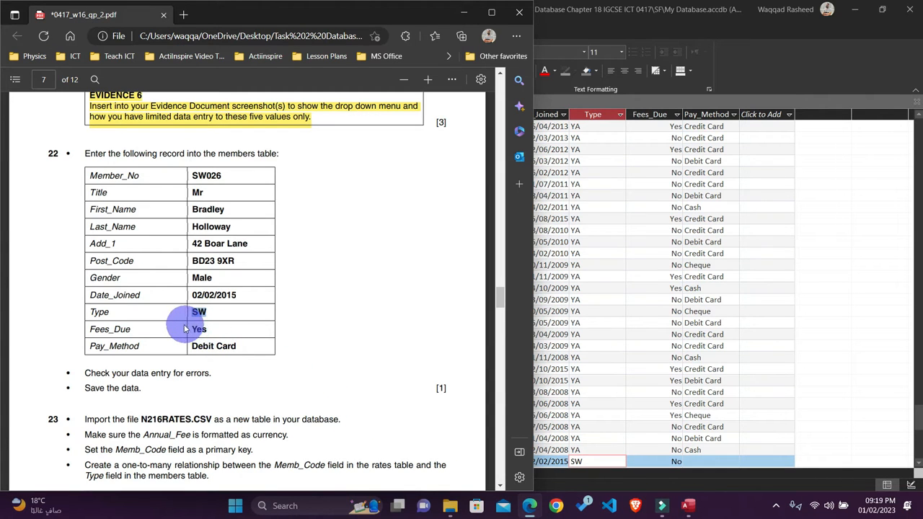
{"action": "left_click_drag", "start_coordinate": [189, 329], "coordinate": [207, 329]}
{"action": "key", "text": "ctrl+c"}
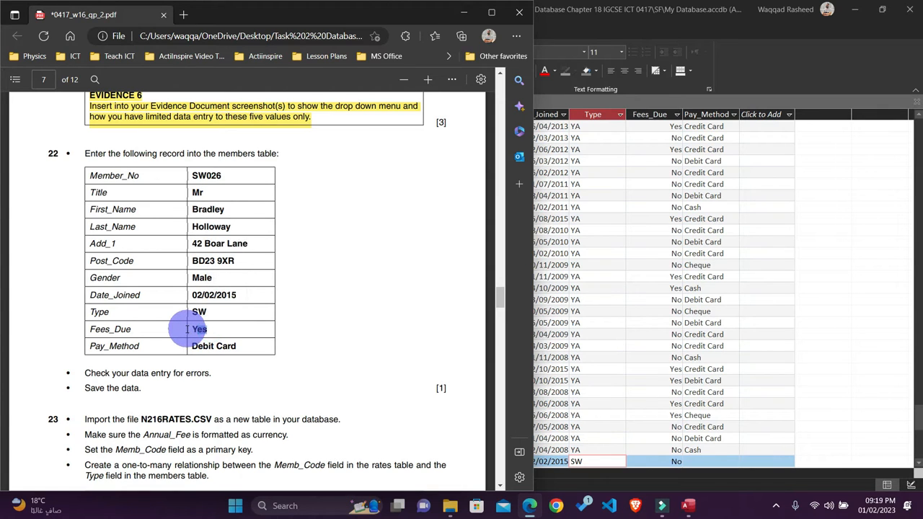
{"action": "left_click", "coordinate": [613, 437]}
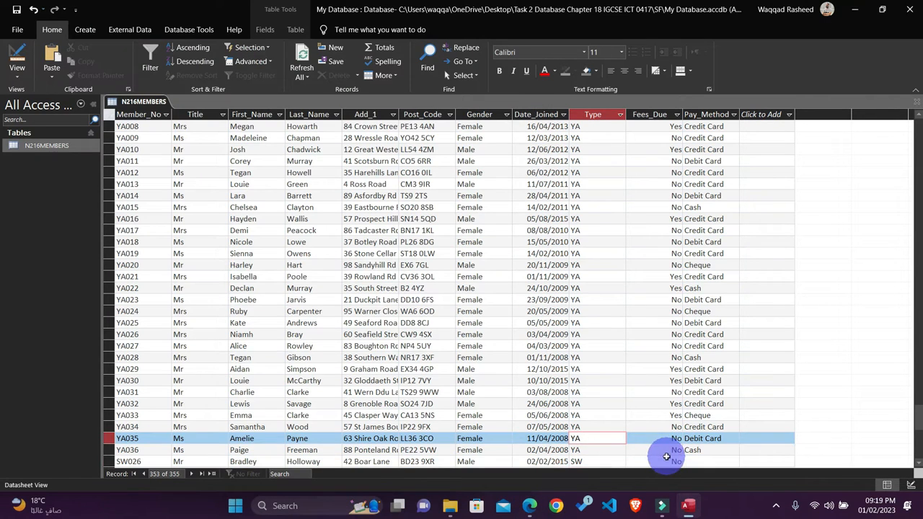
{"action": "left_click", "coordinate": [670, 461]}
{"action": "left_click_drag", "start_coordinate": [665, 460], "coordinate": [690, 464]}
{"action": "key", "text": "ctrl+v"}
Step: Check the payment method in question 22 and choose Debit Card for the new record's Pay_Method field
{"action": "left_click", "coordinate": [702, 462]}
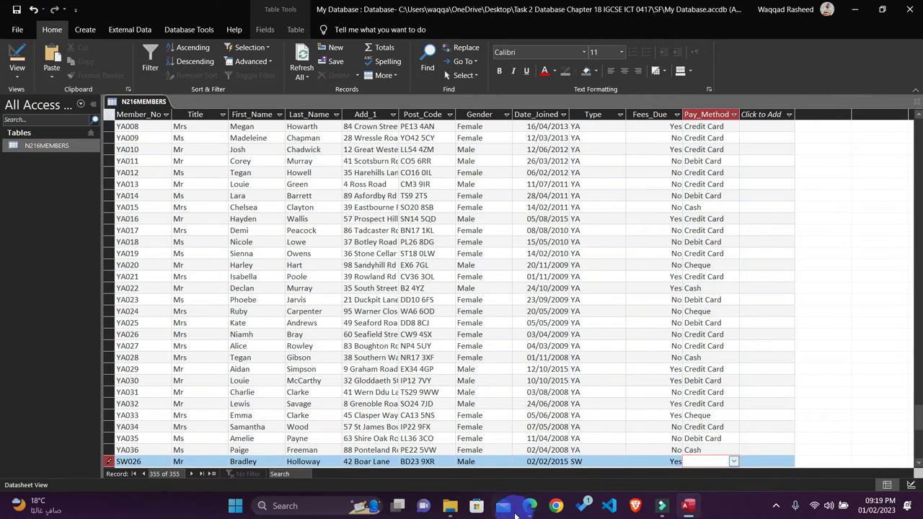
{"action": "left_click", "coordinate": [530, 505]}
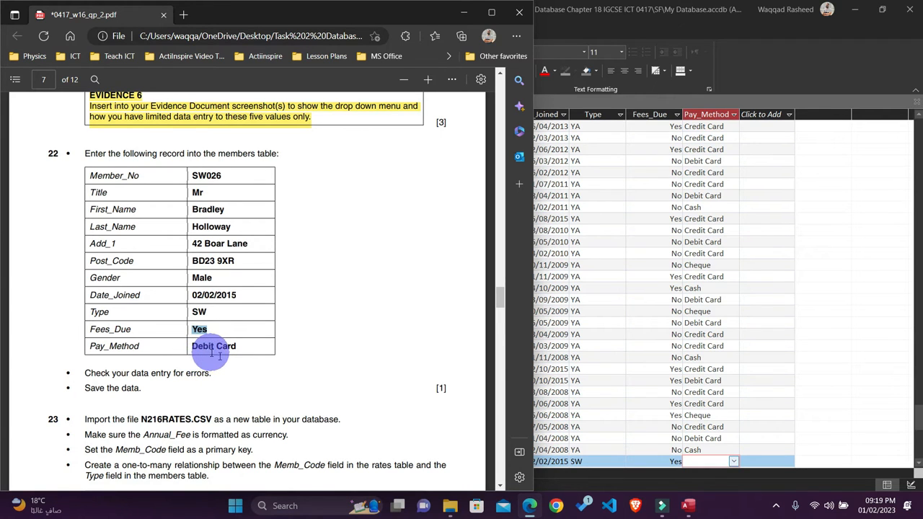
{"action": "left_click", "coordinate": [753, 459]}
{"action": "left_click", "coordinate": [733, 462]}
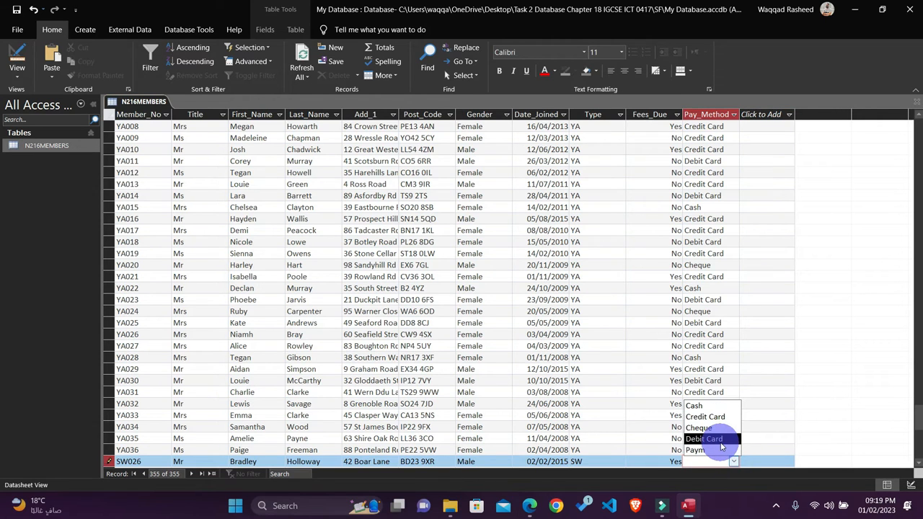
{"action": "left_click", "coordinate": [721, 439]}
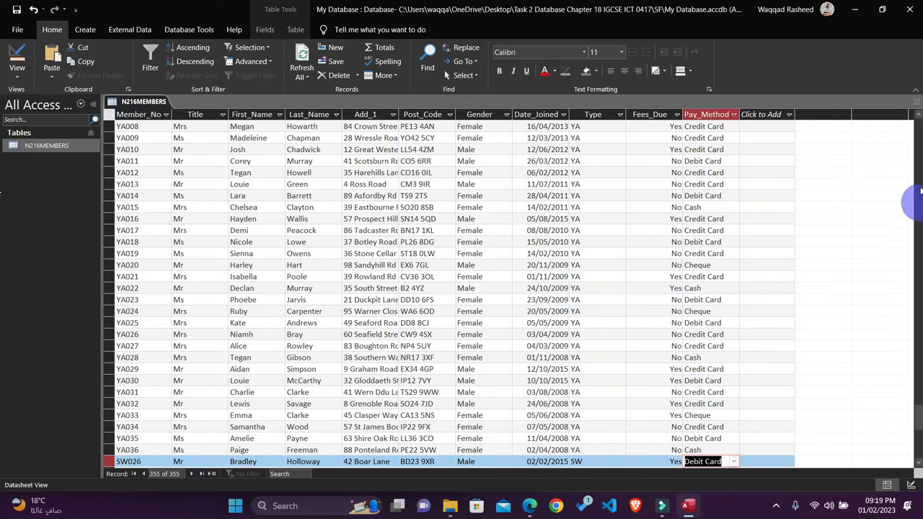
Step: Highlight the completed question 22 in yellow in the question paper PDF and close the N216MEMBERS table in Access
{"action": "left_click", "coordinate": [529, 505]}
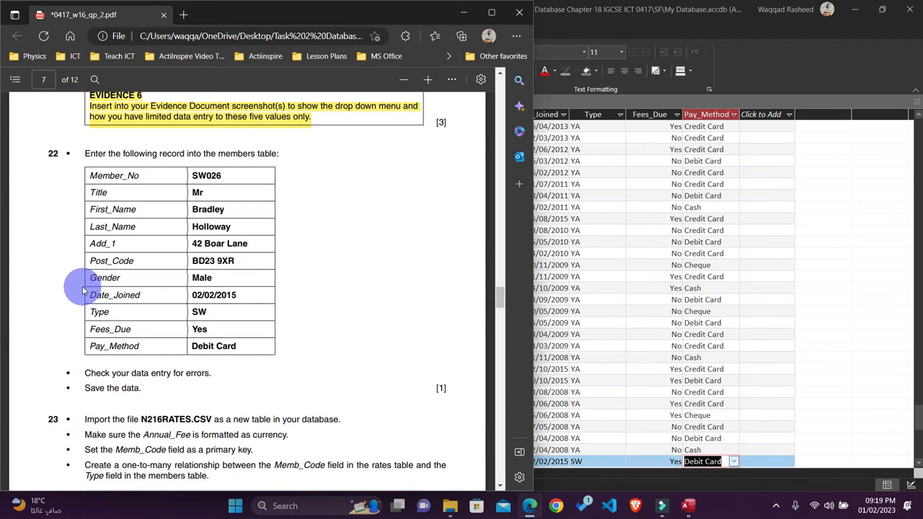
{"action": "left_click_drag", "start_coordinate": [142, 389], "coordinate": [51, 157]}
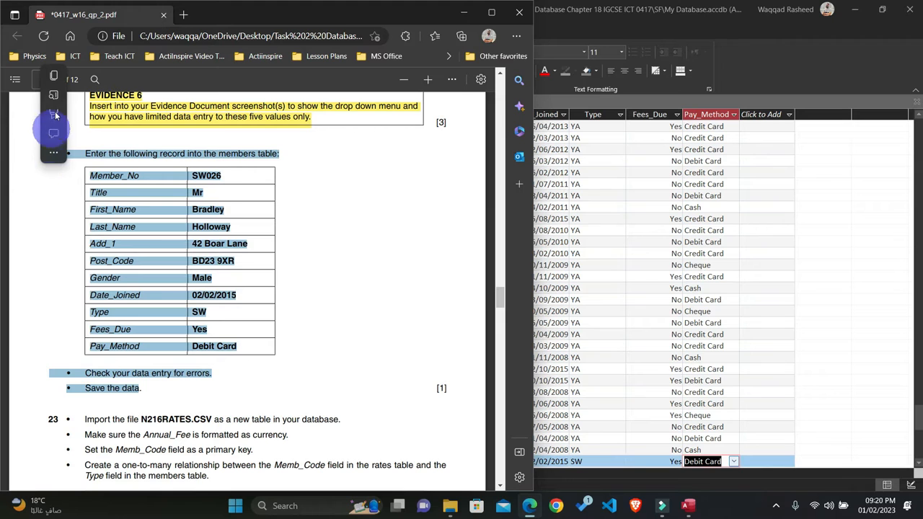
{"action": "scroll", "coordinate": [267, 267], "scroll_direction": "down", "scroll_amount": 4}
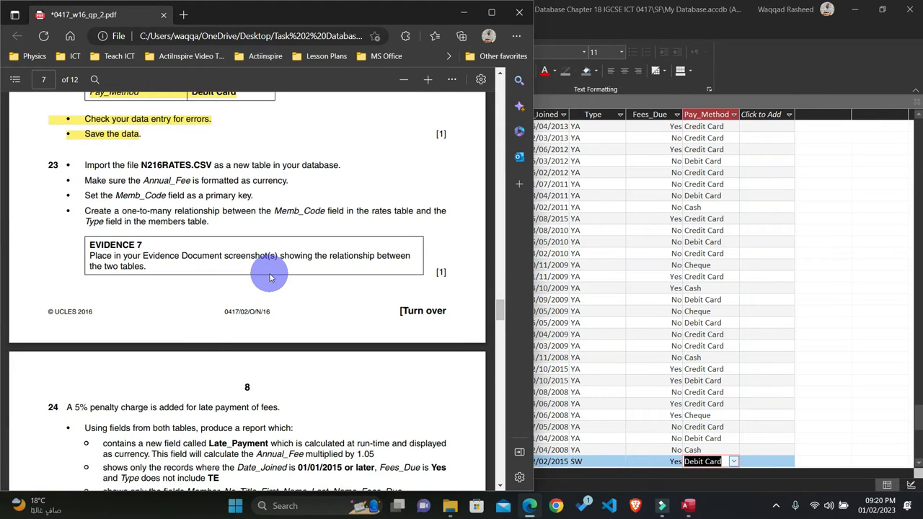
{"action": "left_click", "coordinate": [462, 14]}
{"action": "left_click", "coordinate": [916, 105]}
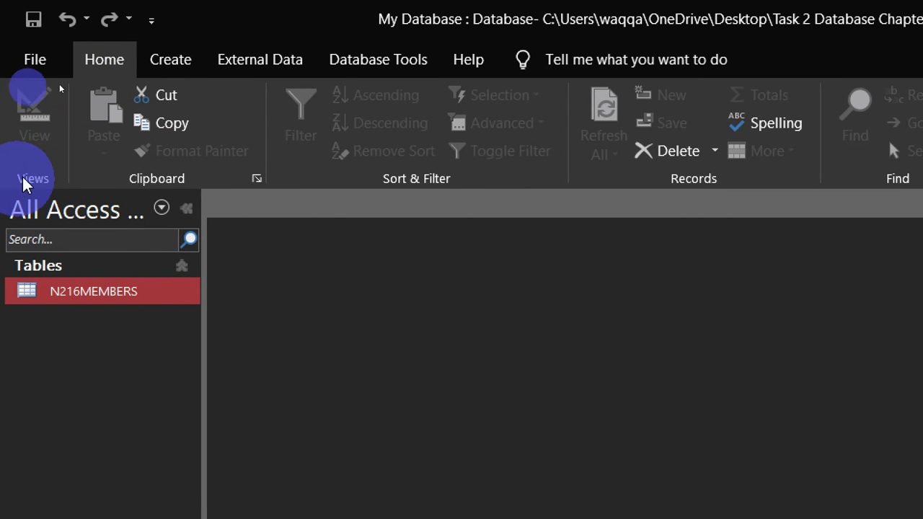
Step: Start a text file import of N216RATES.csv from the SF folder into a new table in the current database
{"action": "left_click", "coordinate": [278, 59]}
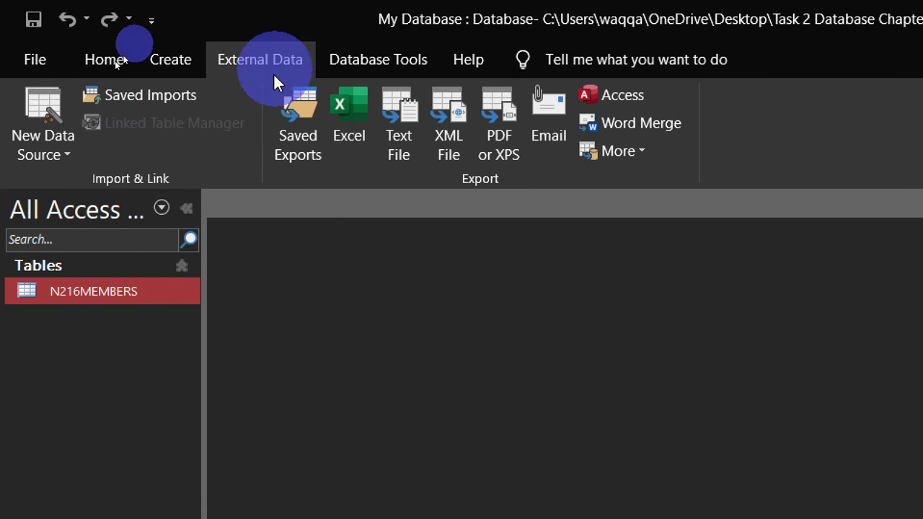
{"action": "left_click", "coordinate": [54, 158]}
{"action": "mouse_move", "coordinate": [93, 194]}
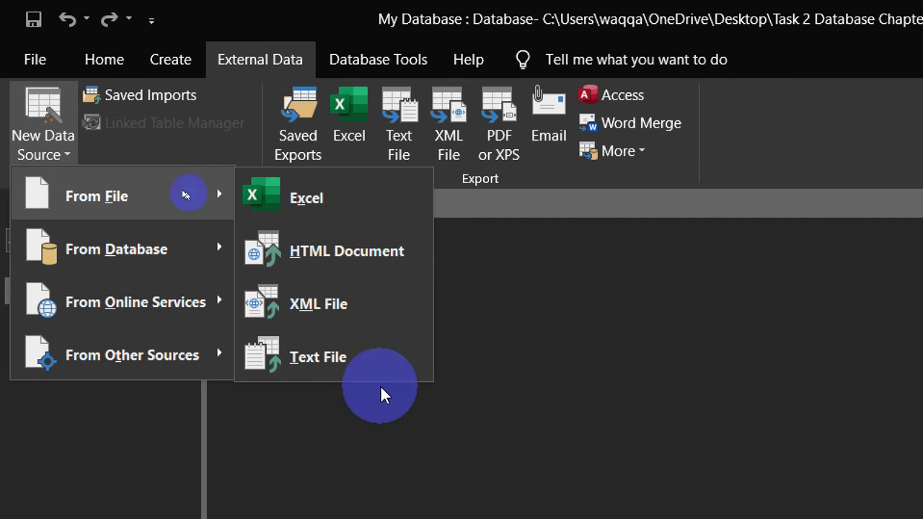
{"action": "left_click", "coordinate": [353, 364]}
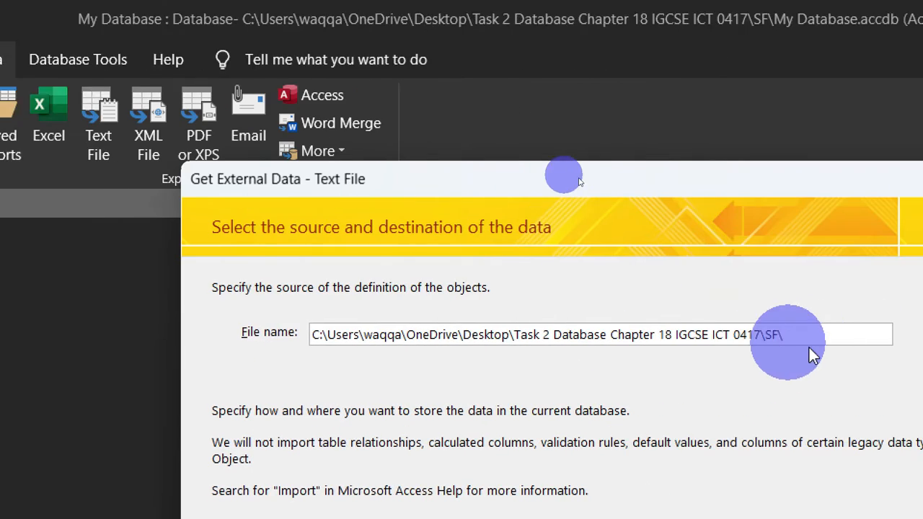
{"action": "left_click", "coordinate": [801, 347]}
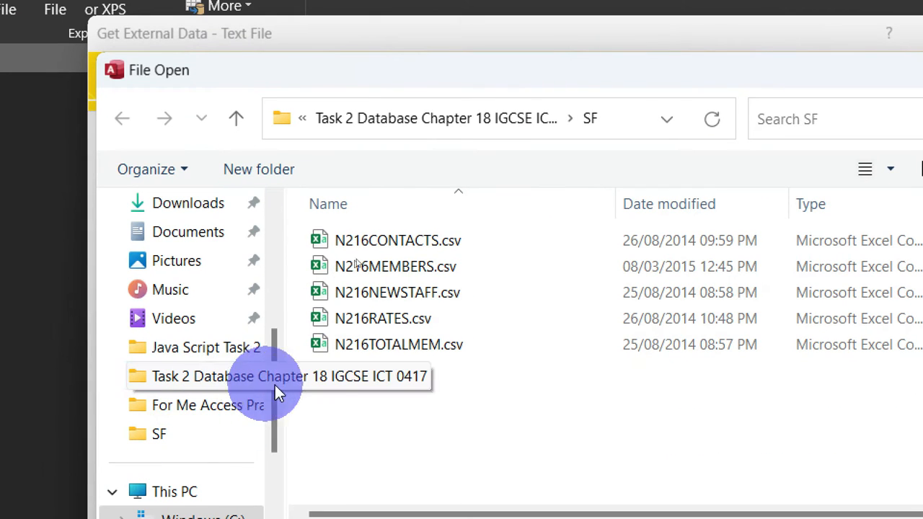
{"action": "left_click", "coordinate": [369, 318]}
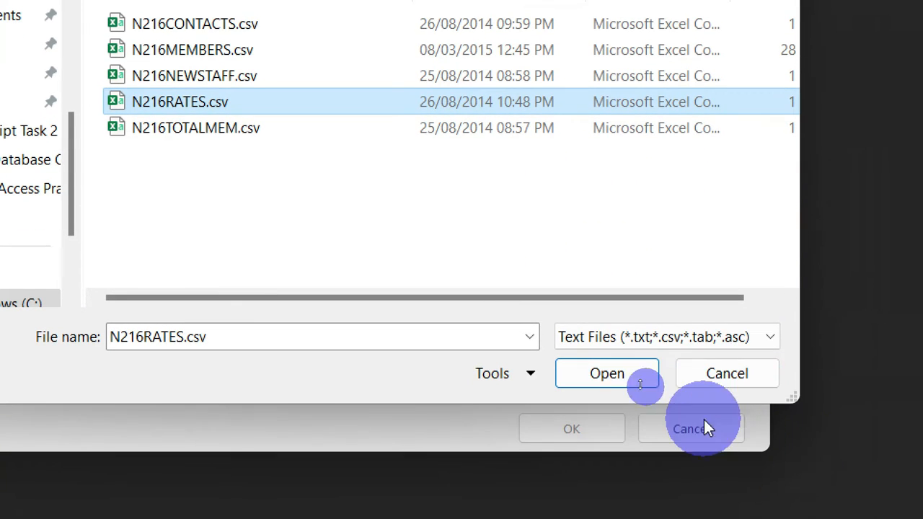
{"action": "left_click", "coordinate": [634, 377]}
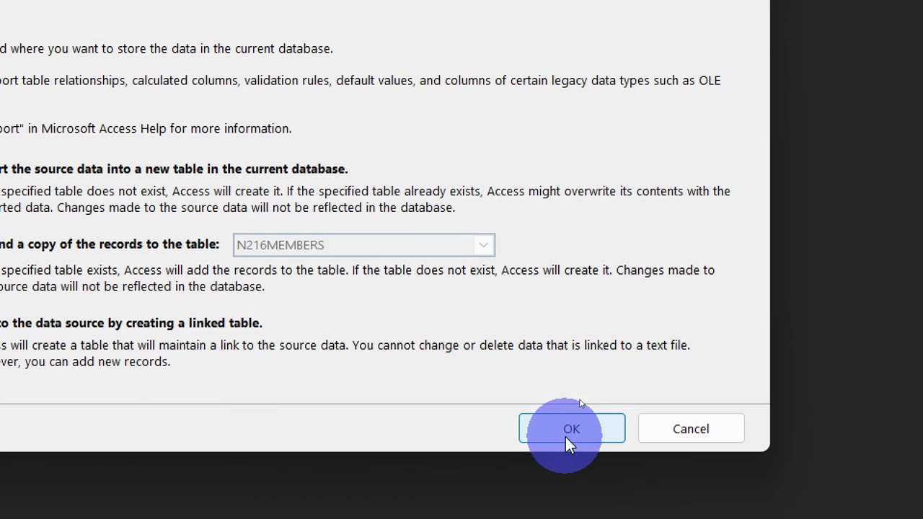
{"action": "left_click", "coordinate": [565, 432]}
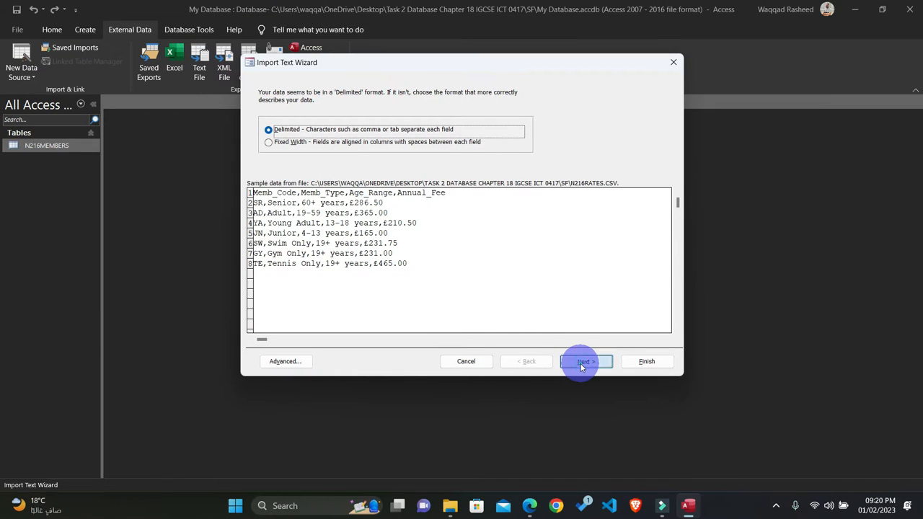
Step: Import the data as comma-delimited with the first row as field names, and proceed to the primary key options
{"action": "left_click", "coordinate": [583, 363]}
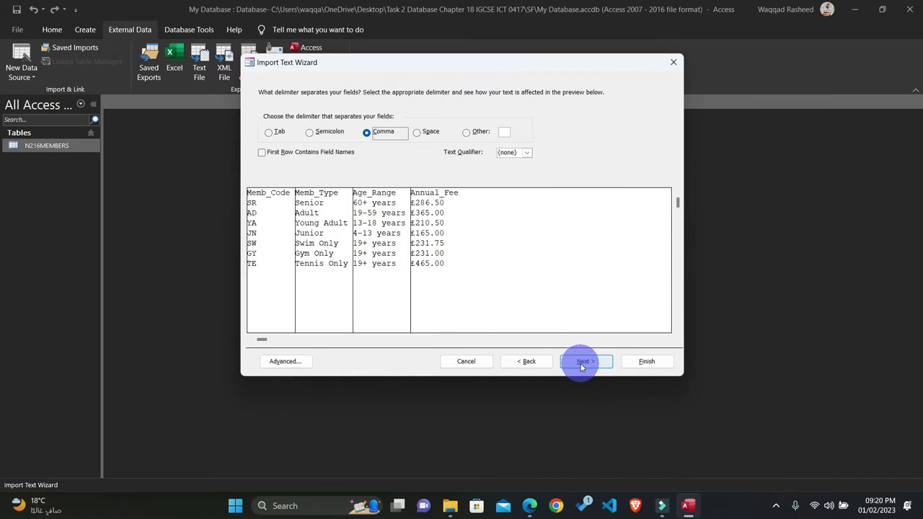
{"action": "left_click", "coordinate": [281, 158]}
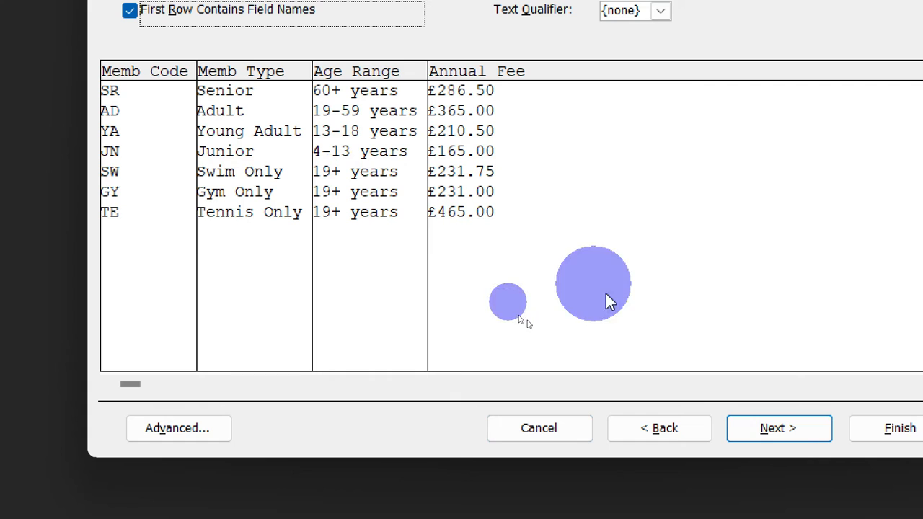
{"action": "left_click", "coordinate": [789, 424]}
{"action": "left_click", "coordinate": [788, 424]}
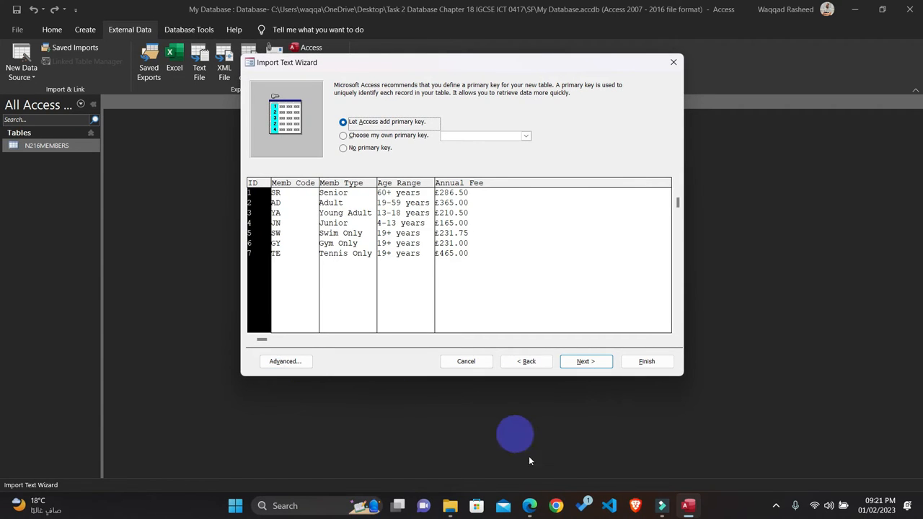
Step: Check Annual_Fee's Currency data type in the import specification against question 23, and choose Memb_Code as the primary key
{"action": "left_click", "coordinate": [530, 505]}
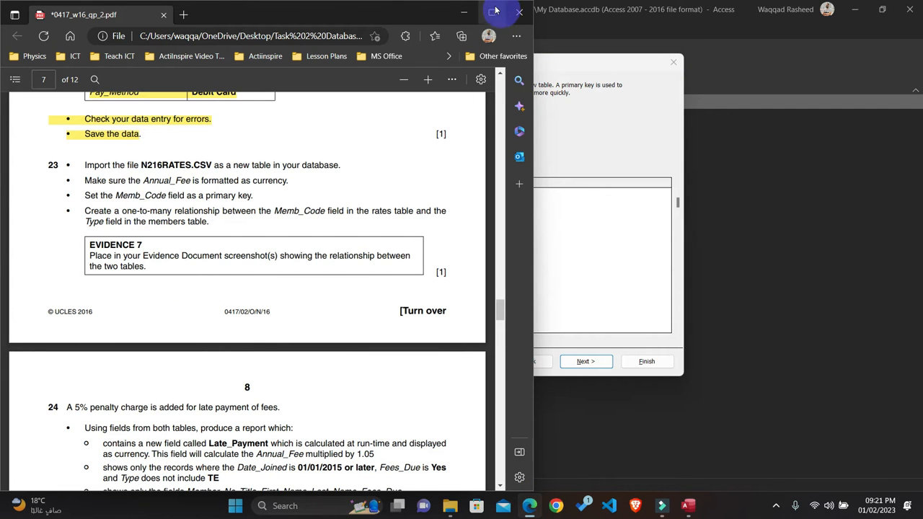
{"action": "left_click", "coordinate": [465, 15]}
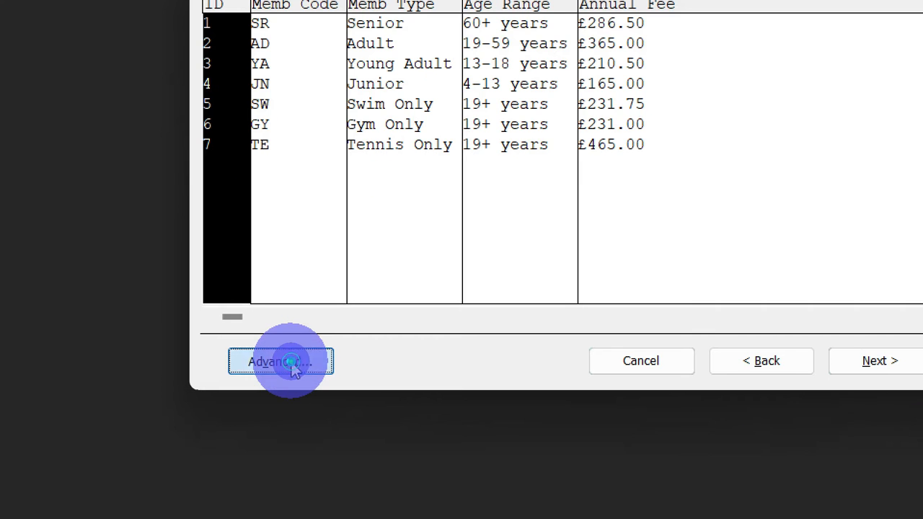
{"action": "left_click", "coordinate": [288, 362]}
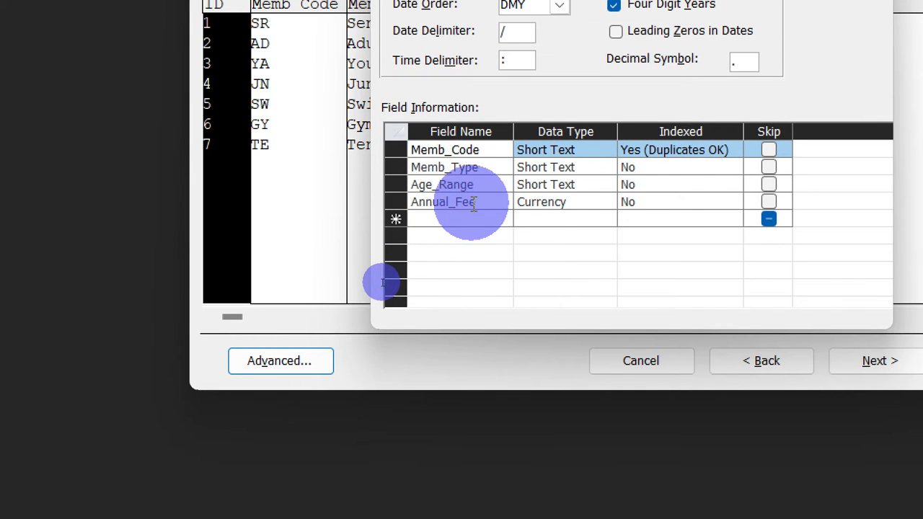
{"action": "left_click", "coordinate": [473, 203]}
{"action": "left_click", "coordinate": [548, 204]}
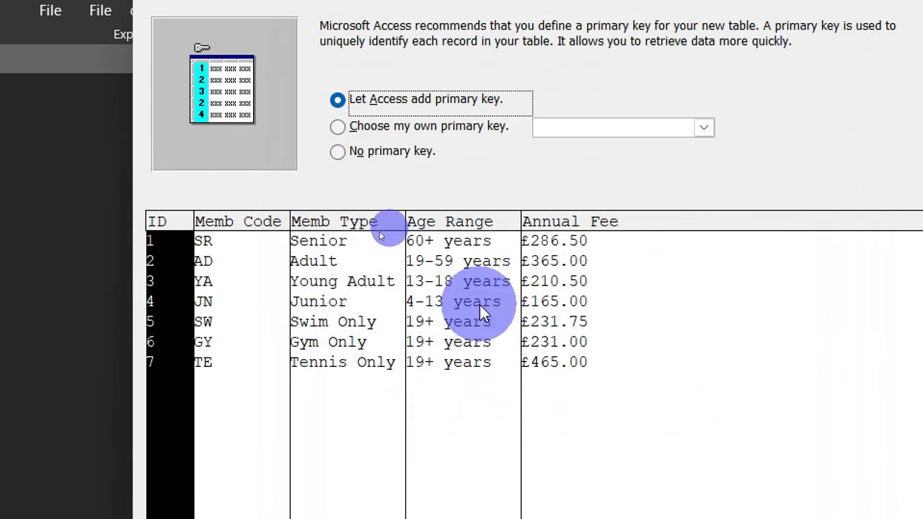
{"action": "left_click", "coordinate": [384, 130]}
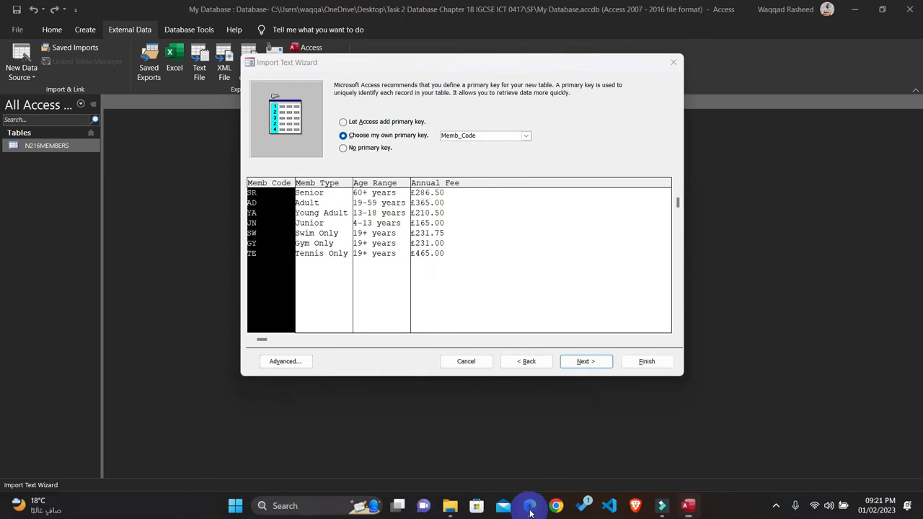
Step: Highlight the first three bullets of question 23, from the N216RATES.CSV import to the primary key, in yellow in the question paper PDF
{"action": "left_click", "coordinate": [530, 506]}
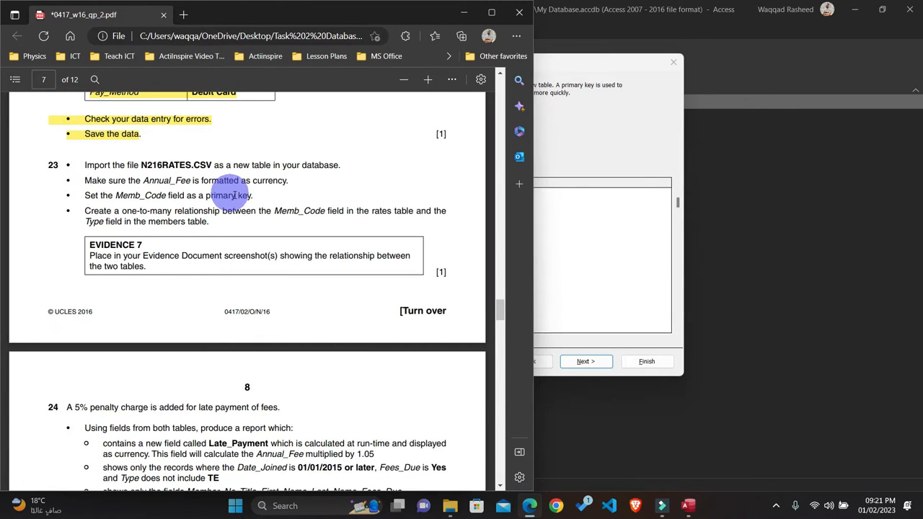
{"action": "left_click_drag", "start_coordinate": [254, 195], "coordinate": [52, 160]}
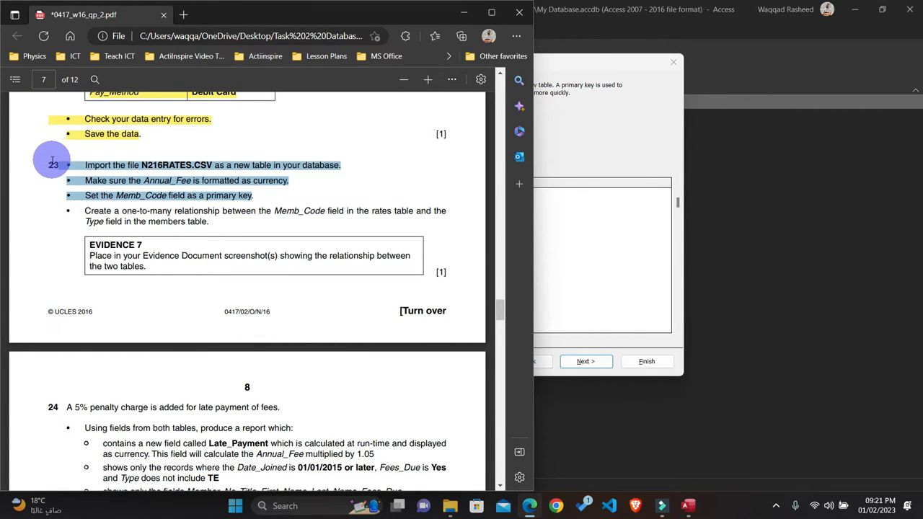
{"action": "right_click", "coordinate": [64, 108]}
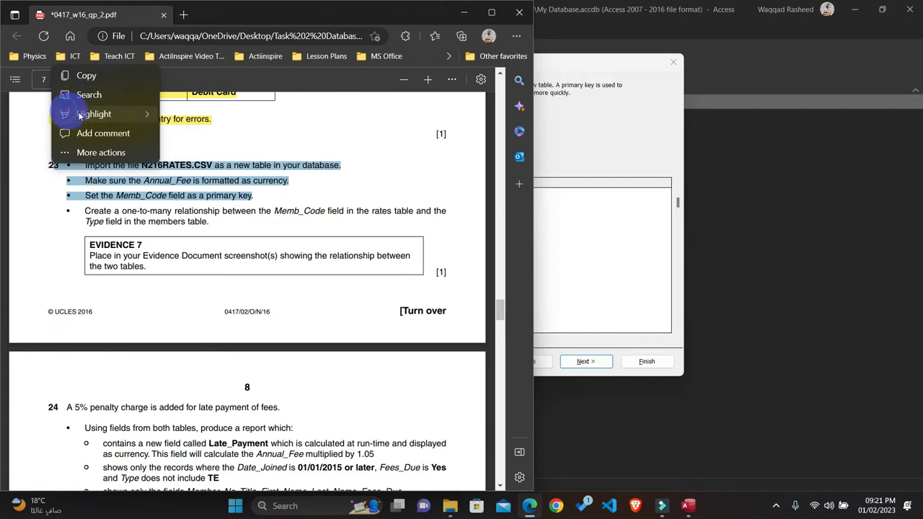
{"action": "mouse_move", "coordinate": [80, 117]}
{"action": "left_click", "coordinate": [193, 114]}
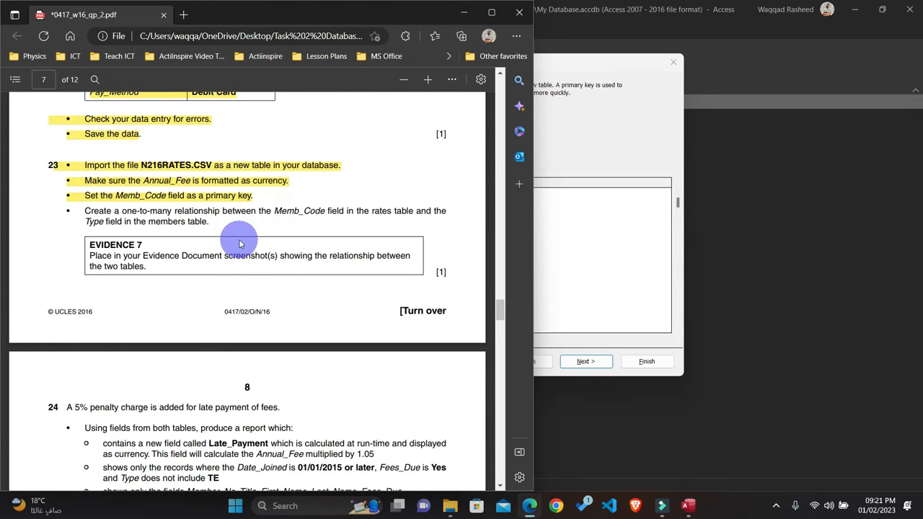
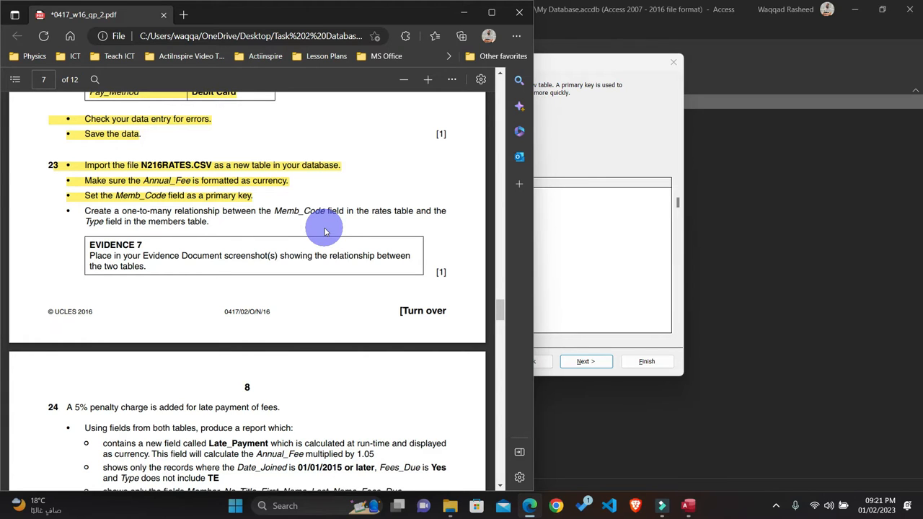
Step: Finish the text import into the table N216RATES and close the wizard without saving the import steps
{"action": "left_click", "coordinate": [633, 140]}
{"action": "left_click", "coordinate": [586, 371]}
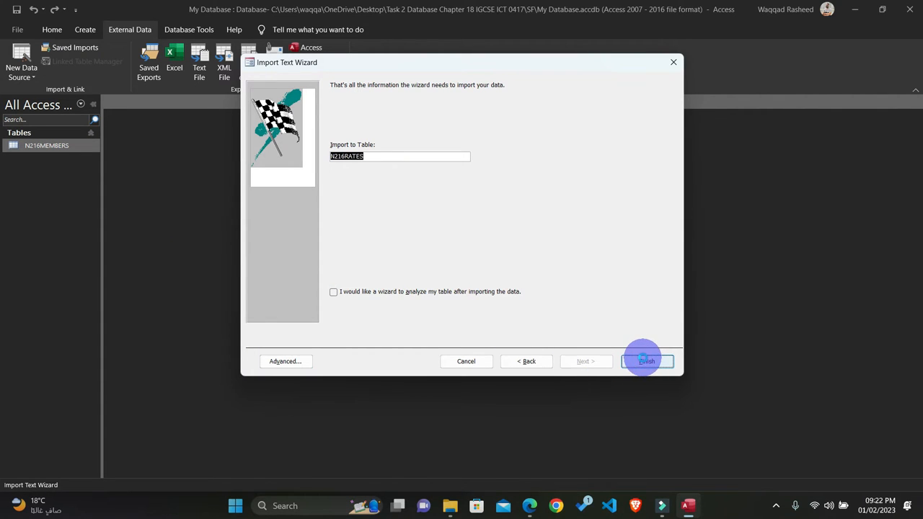
{"action": "left_click", "coordinate": [647, 361]}
{"action": "left_click", "coordinate": [641, 407]}
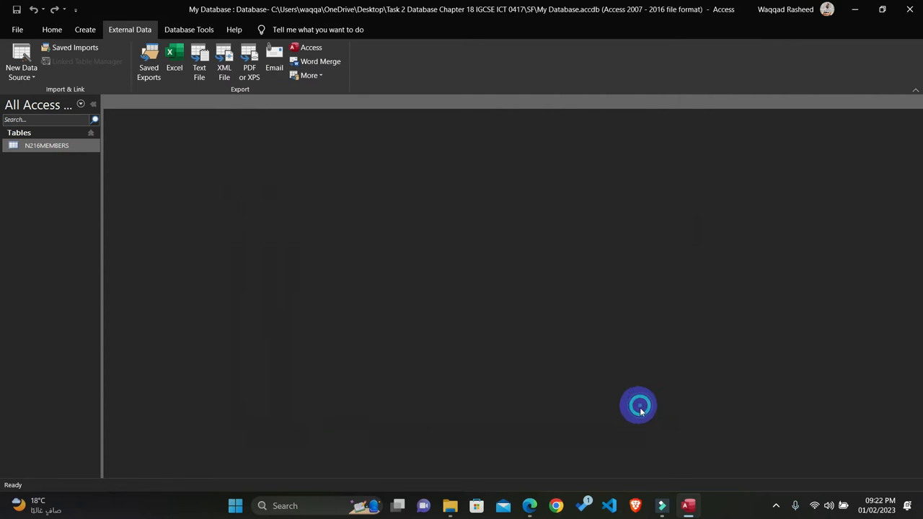
Step: In the design of N216RATES, set Annual_Fee's format to Currency with 2 decimal places, and close the table
{"action": "right_click", "coordinate": [37, 159]}
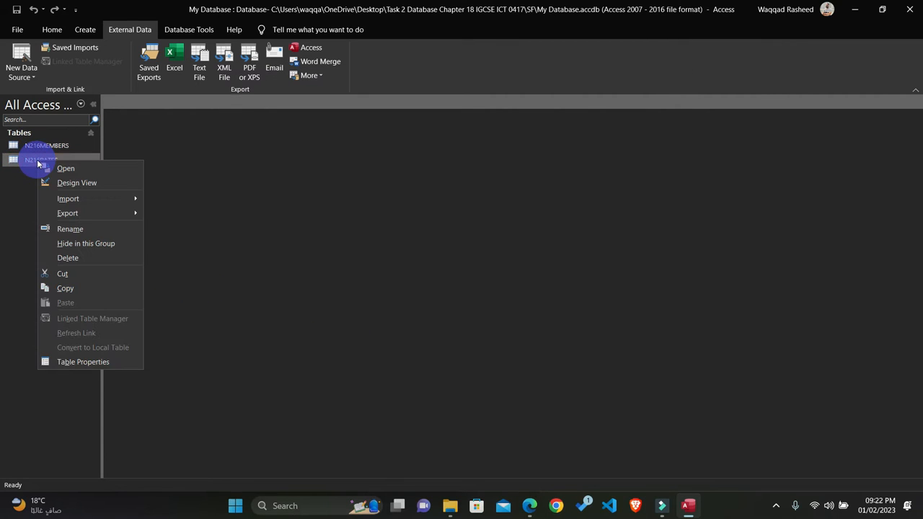
{"action": "left_click", "coordinate": [76, 183]}
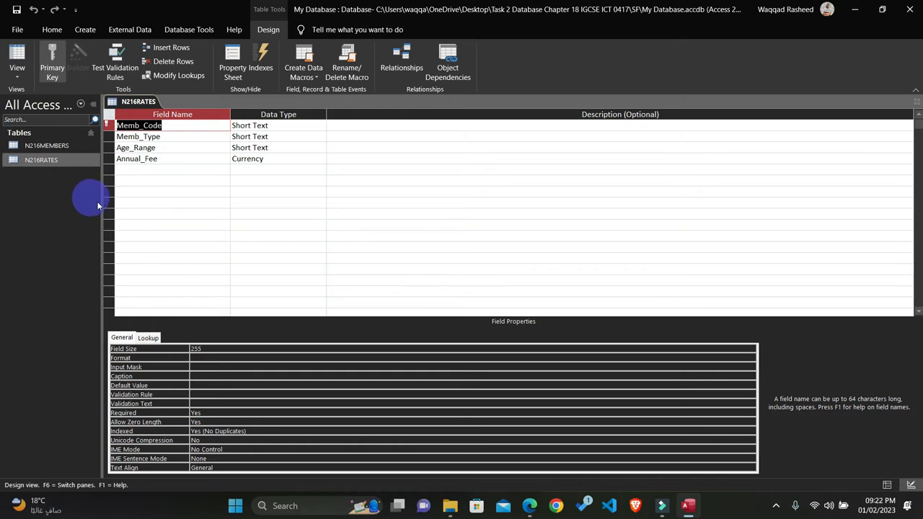
{"action": "left_click", "coordinate": [158, 159]}
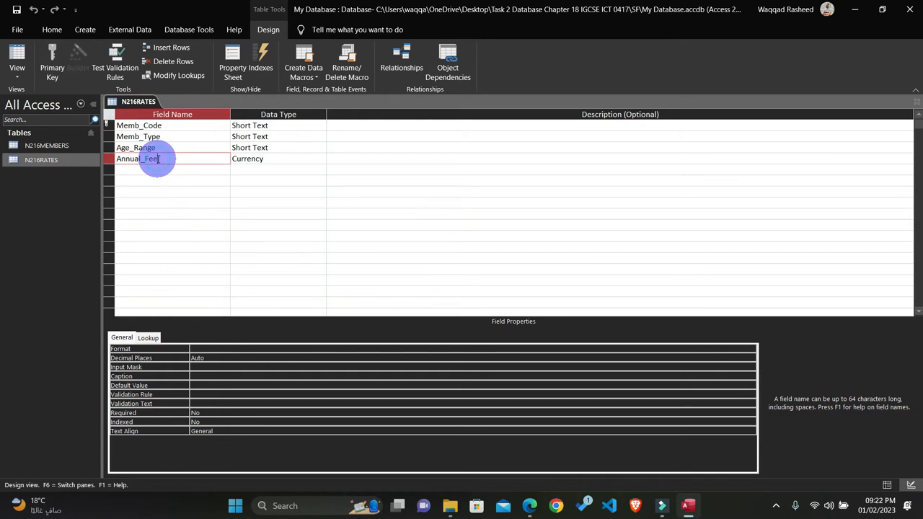
{"action": "left_click", "coordinate": [204, 341]}
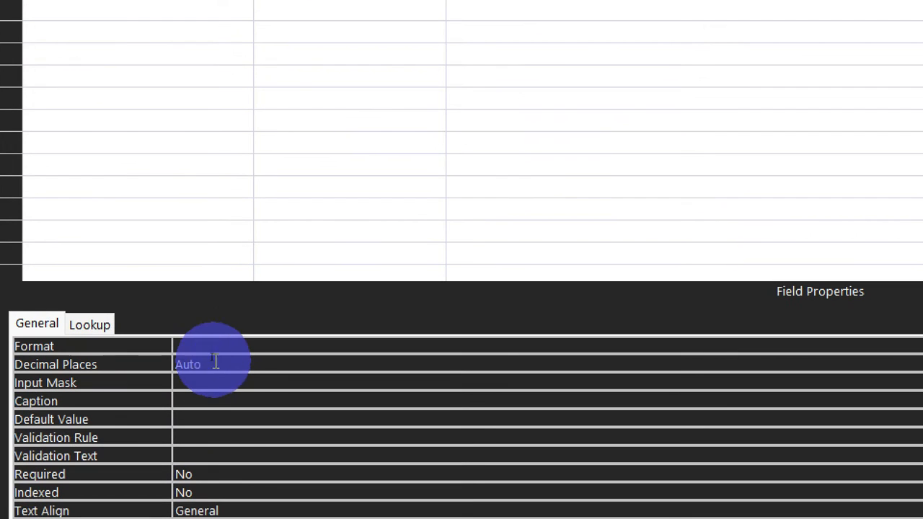
{"action": "left_click", "coordinate": [209, 350]}
{"action": "left_click", "coordinate": [802, 345]}
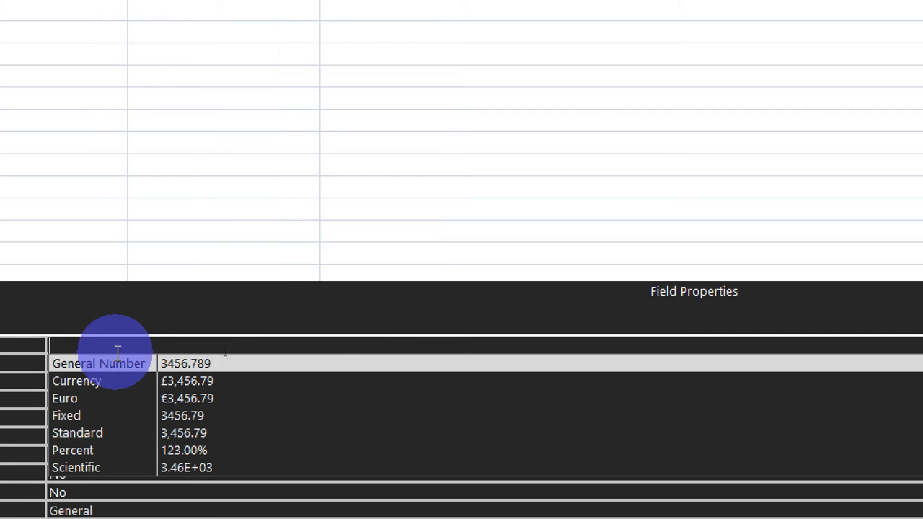
{"action": "left_click", "coordinate": [115, 377]}
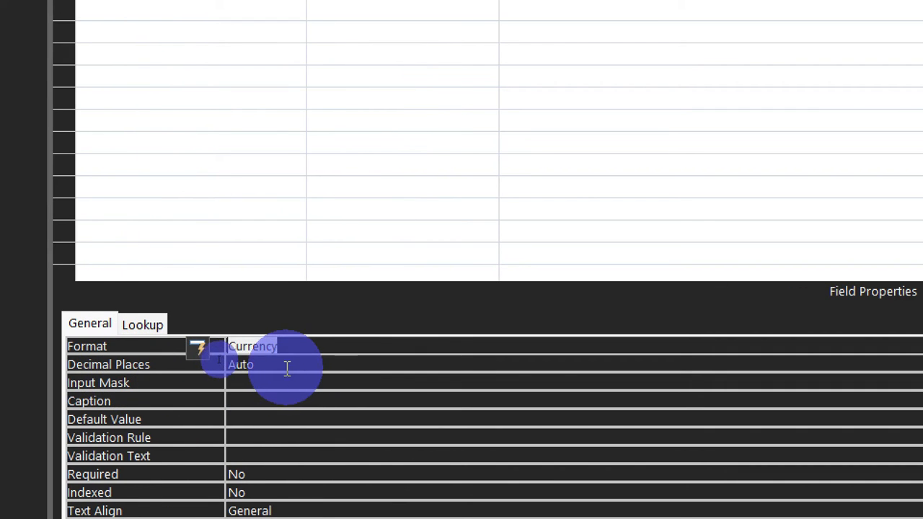
{"action": "left_click", "coordinate": [129, 364]}
{"action": "key", "text": "Delete"}
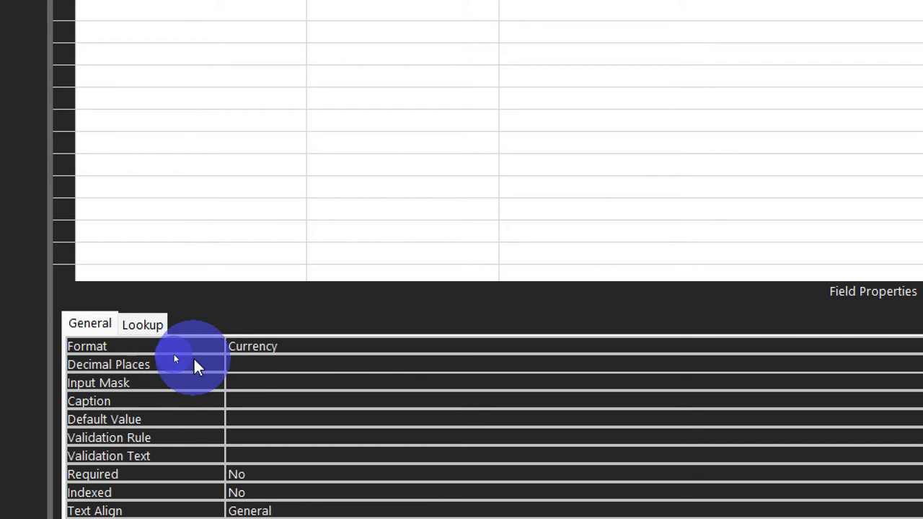
{"action": "type", "text": "2"}
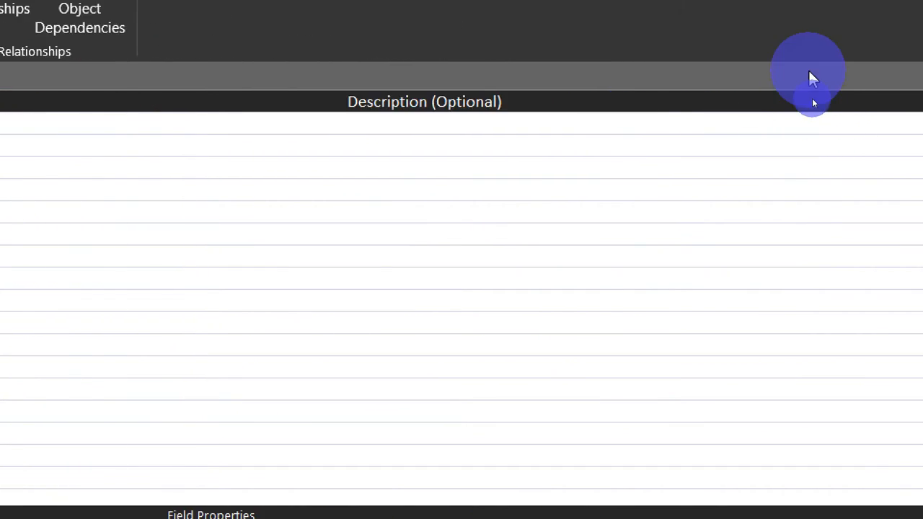
{"action": "left_click", "coordinate": [910, 77]}
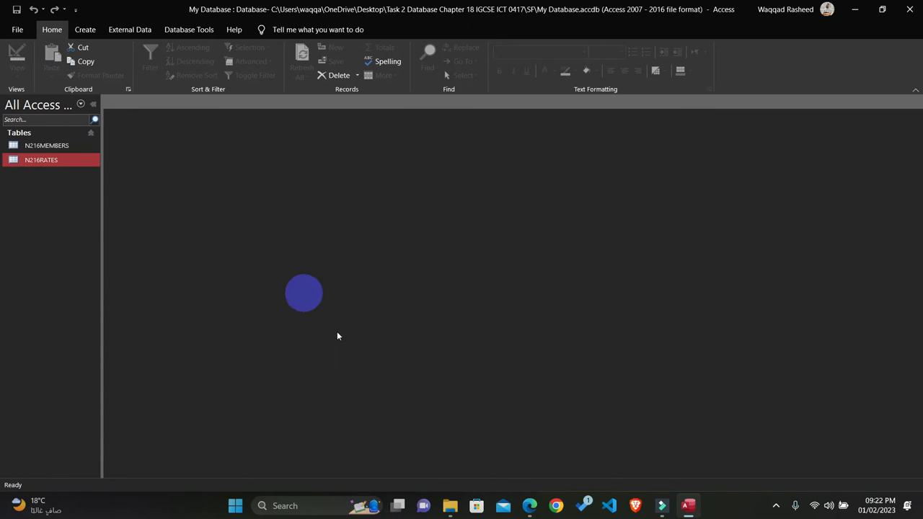
Step: Check question 23's relationship requirement, and add the N216MEMBERS and N216RATES tables to the database's relationships layout
{"action": "left_click", "coordinate": [530, 507]}
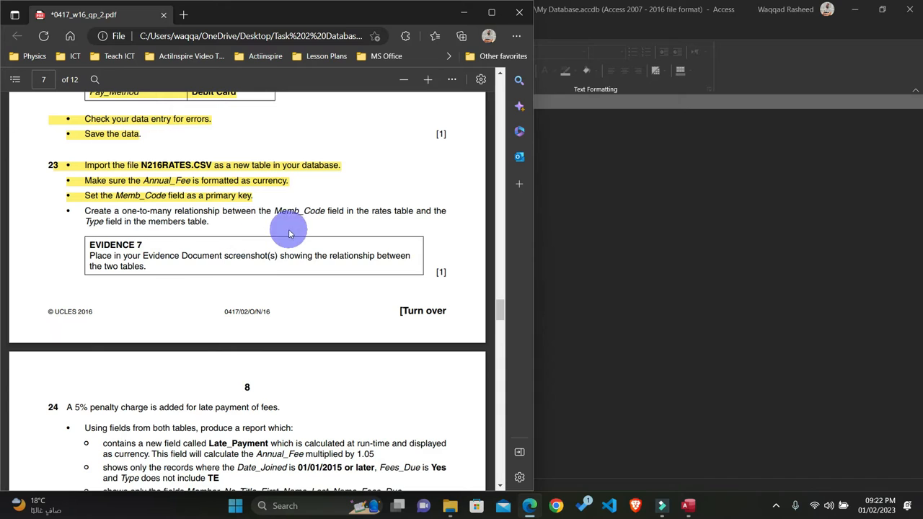
{"action": "left_click", "coordinate": [599, 244]}
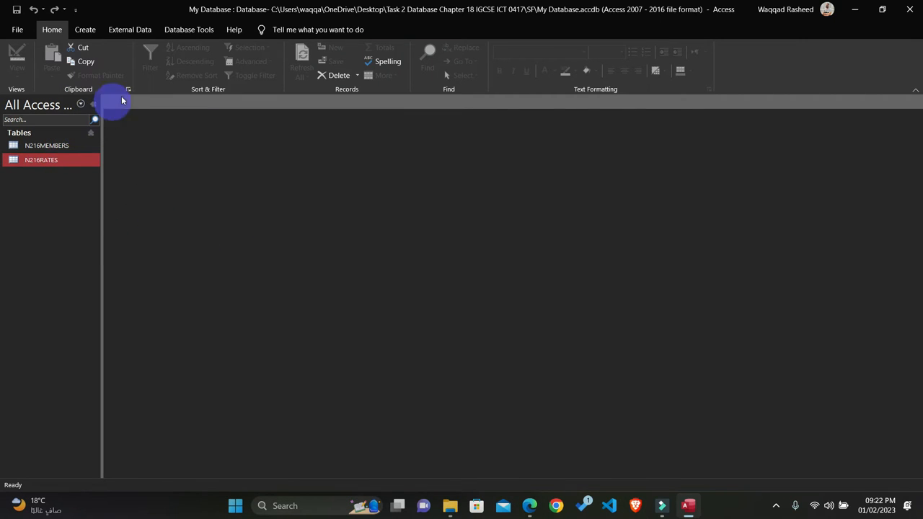
{"action": "left_click", "coordinate": [180, 29]}
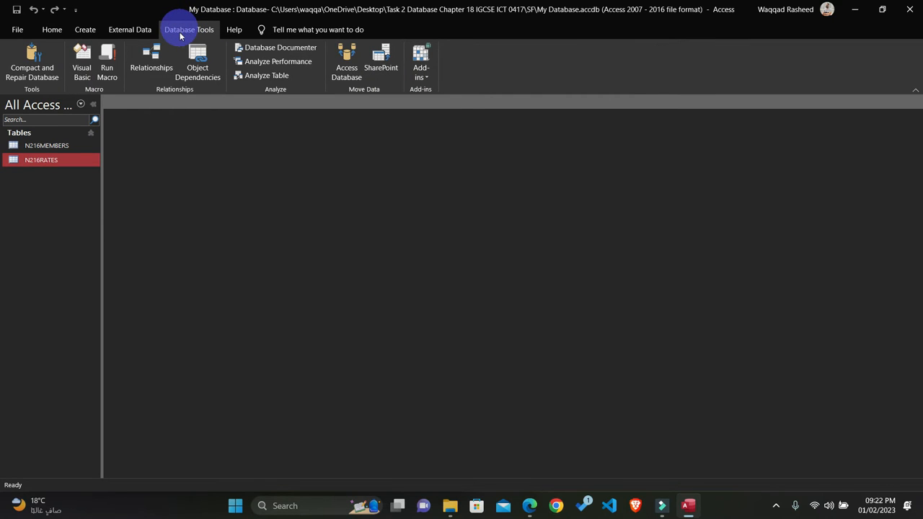
{"action": "left_click", "coordinate": [153, 61]}
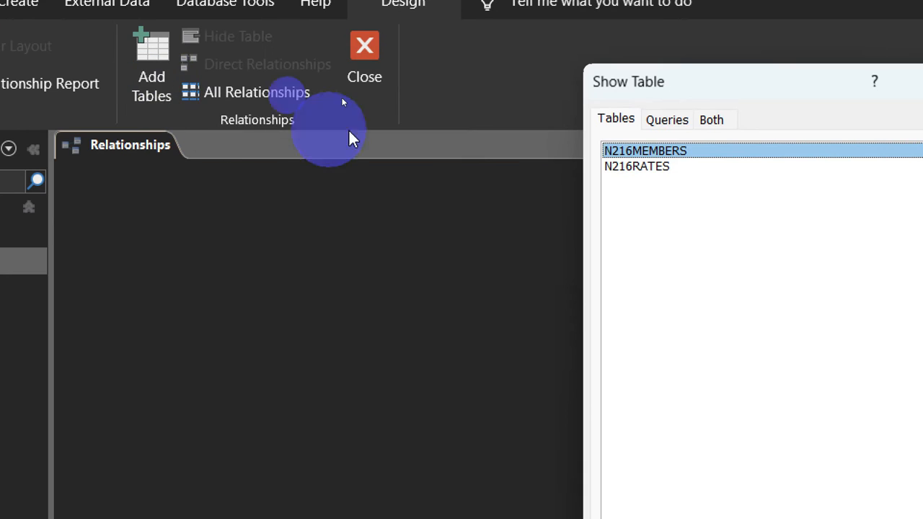
{"action": "double_click", "coordinate": [627, 152]}
{"action": "double_click", "coordinate": [627, 167]}
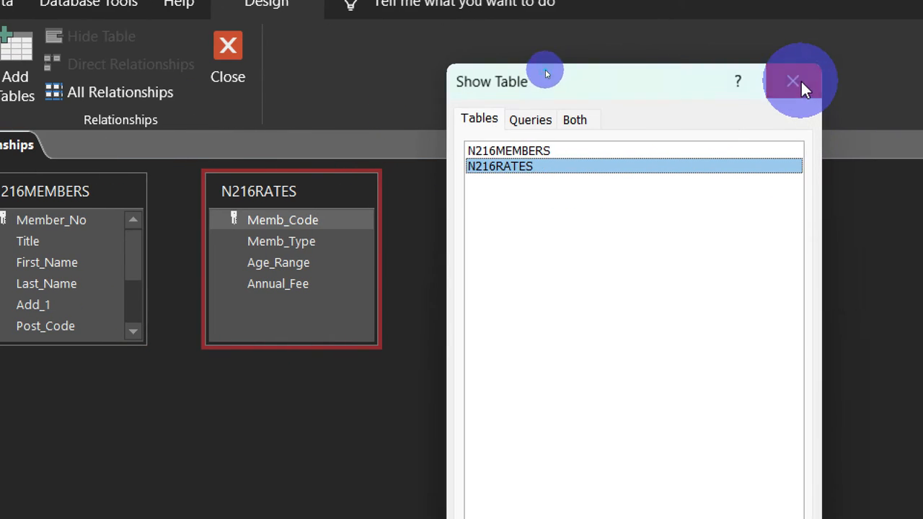
{"action": "left_click", "coordinate": [800, 86]}
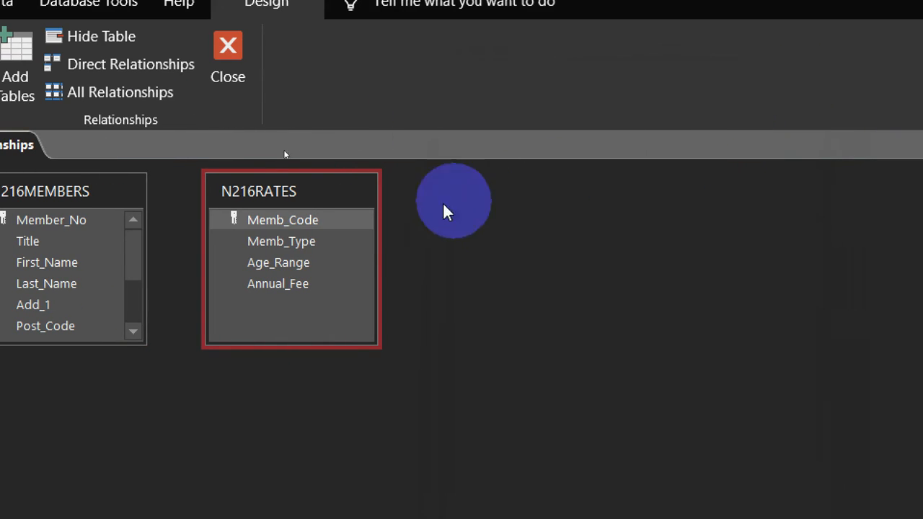
Step: Enlarge the N216MEMBERS box to show all its fields and move the N216RATES box farther away from it
{"action": "left_click_drag", "start_coordinate": [147, 345], "coordinate": [137, 461]}
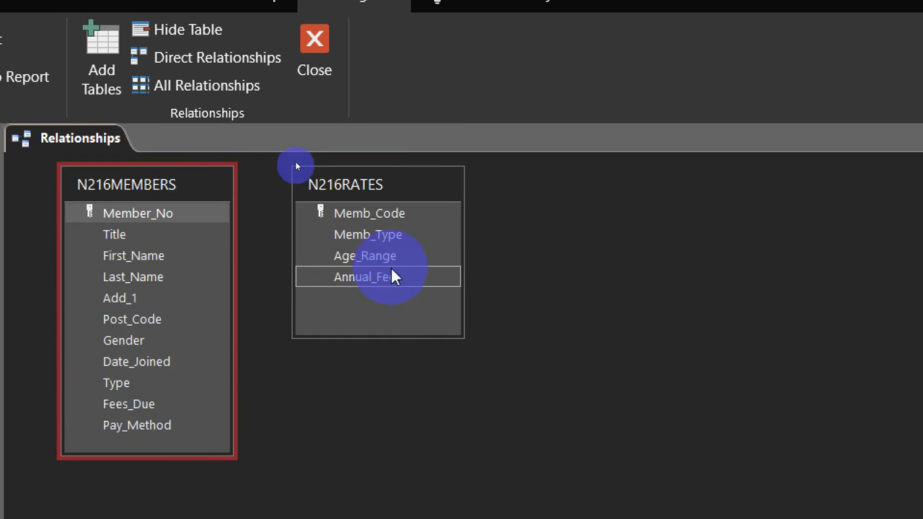
{"action": "left_click_drag", "start_coordinate": [372, 209], "coordinate": [130, 387]}
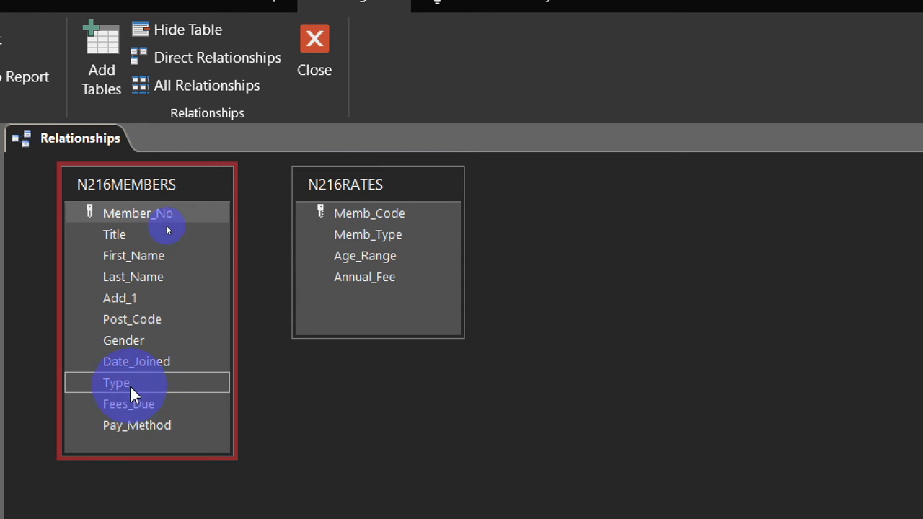
{"action": "left_click", "coordinate": [365, 180]}
{"action": "left_click_drag", "start_coordinate": [364, 186], "coordinate": [439, 179]}
{"action": "left_click", "coordinate": [437, 206]}
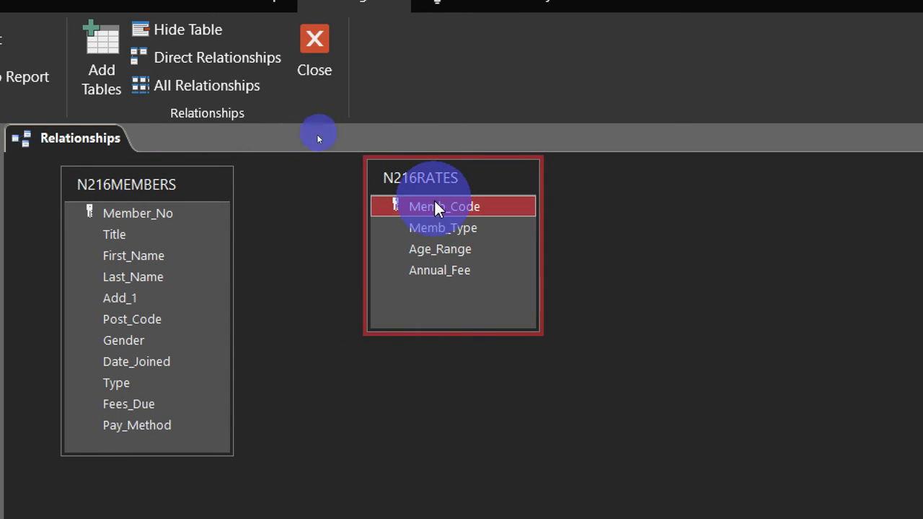
Step: Create a one-to-many relationship from Memb_Code in N216RATES to Type in N216MEMBERS
{"action": "left_click_drag", "start_coordinate": [415, 208], "coordinate": [223, 305]}
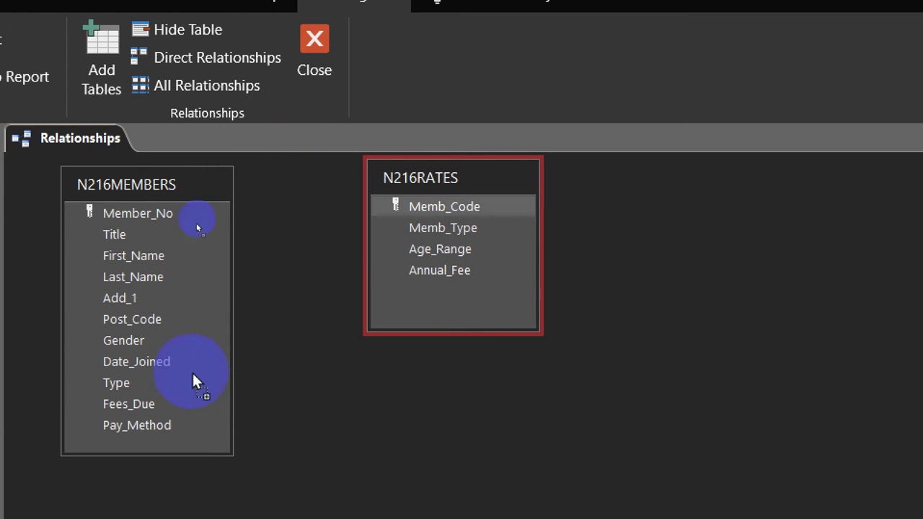
{"action": "left_click_drag", "start_coordinate": [132, 386], "coordinate": [131, 385]}
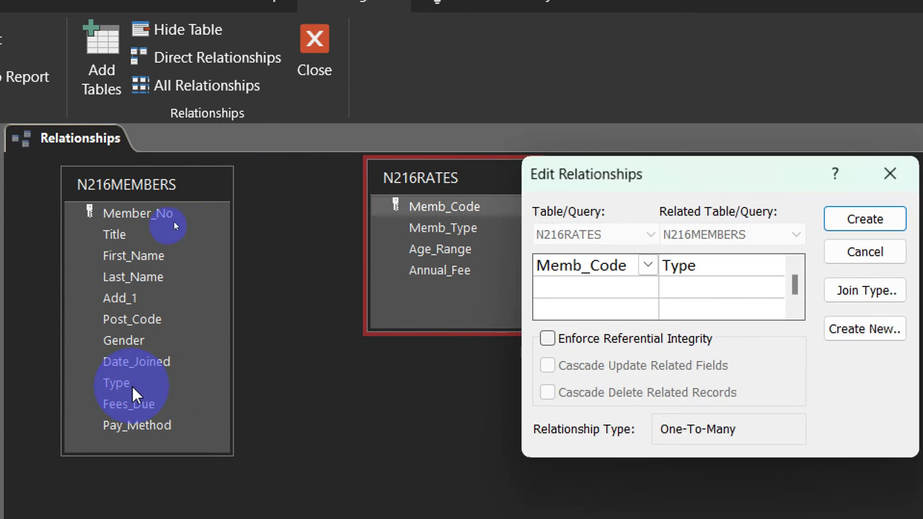
{"action": "left_click_drag", "start_coordinate": [643, 173], "coordinate": [398, 385]}
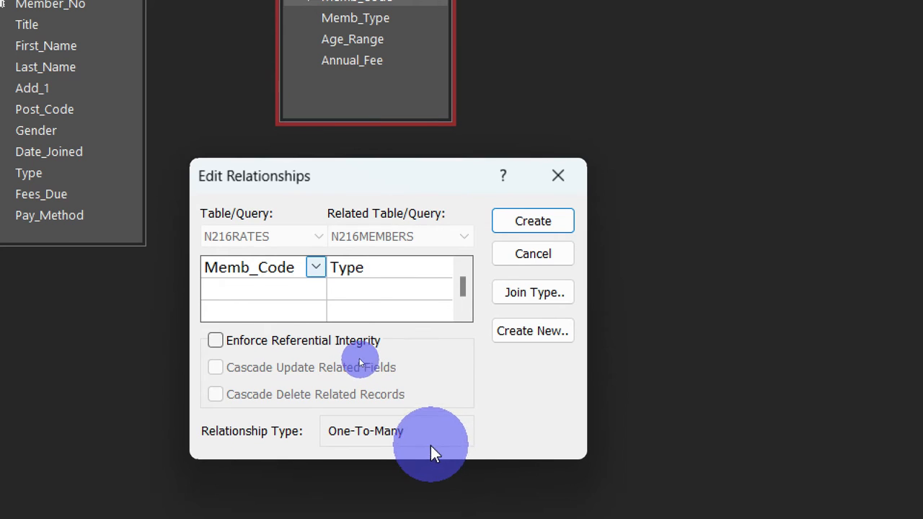
{"action": "left_click", "coordinate": [524, 223]}
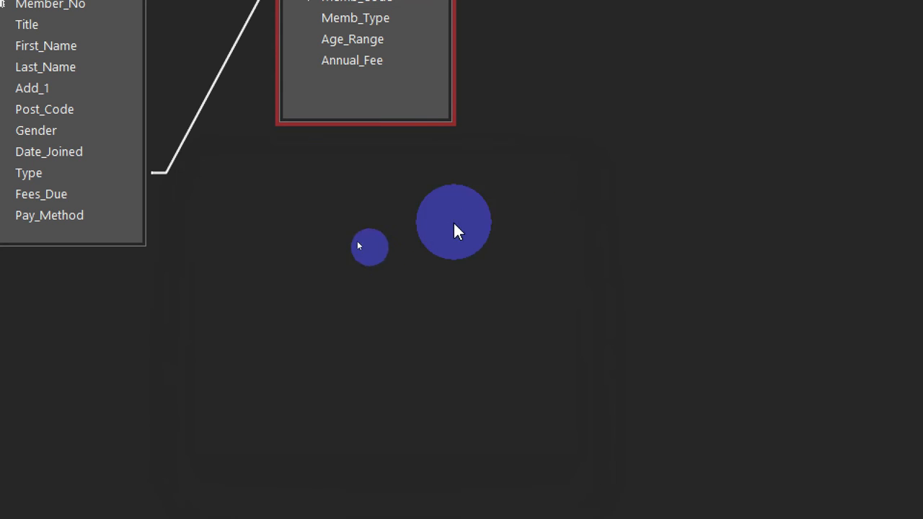
{"action": "left_click", "coordinate": [205, 187]}
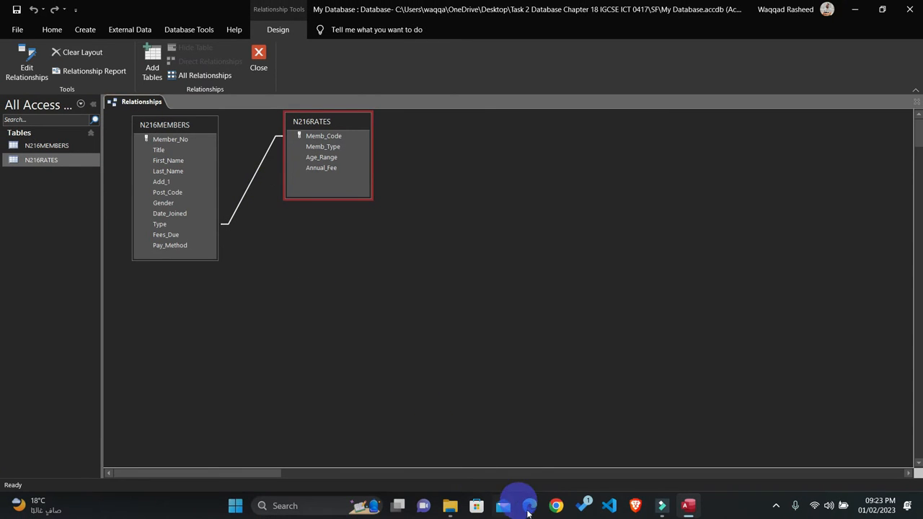
Step: Switch to the question paper PDF and highlight question 23's one-to-many relationship bullet in yellow
{"action": "left_click", "coordinate": [528, 506]}
{"action": "left_click_drag", "start_coordinate": [209, 222], "coordinate": [67, 207]}
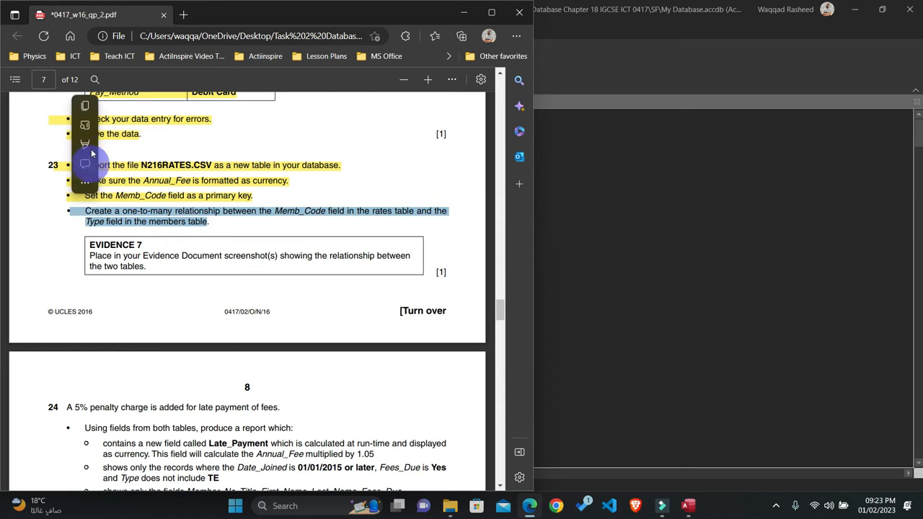
{"action": "left_click", "coordinate": [88, 145]}
{"action": "left_click", "coordinate": [108, 144]}
{"action": "scroll", "coordinate": [130, 262], "scroll_direction": "down", "scroll_amount": 1}
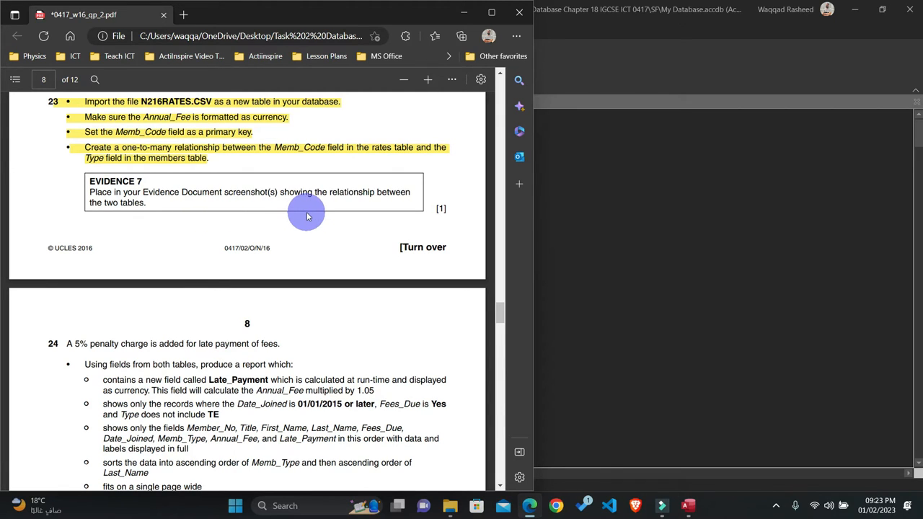
Step: Reopen the relationship's settings in Access, place the dialog clear of both tables, and capture a screenshot of tables and dialog together
{"action": "left_click", "coordinate": [763, 241]}
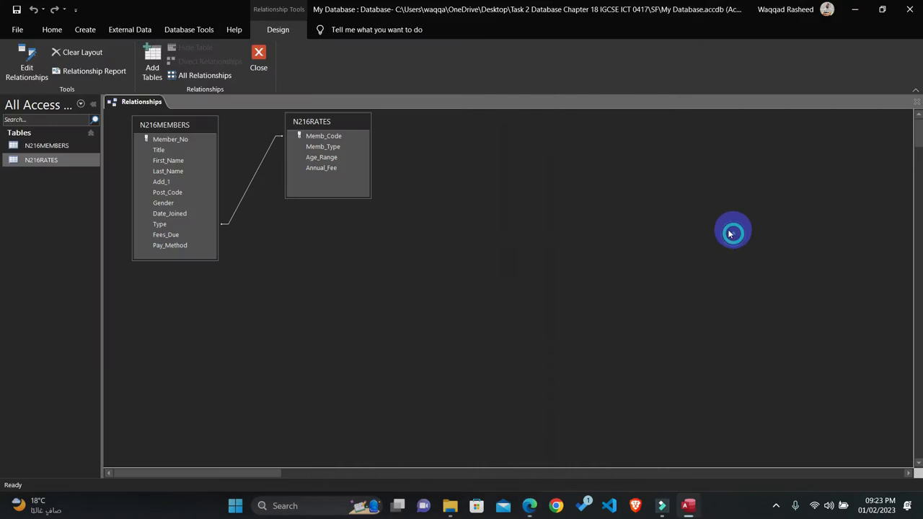
{"action": "double_click", "coordinate": [255, 178]}
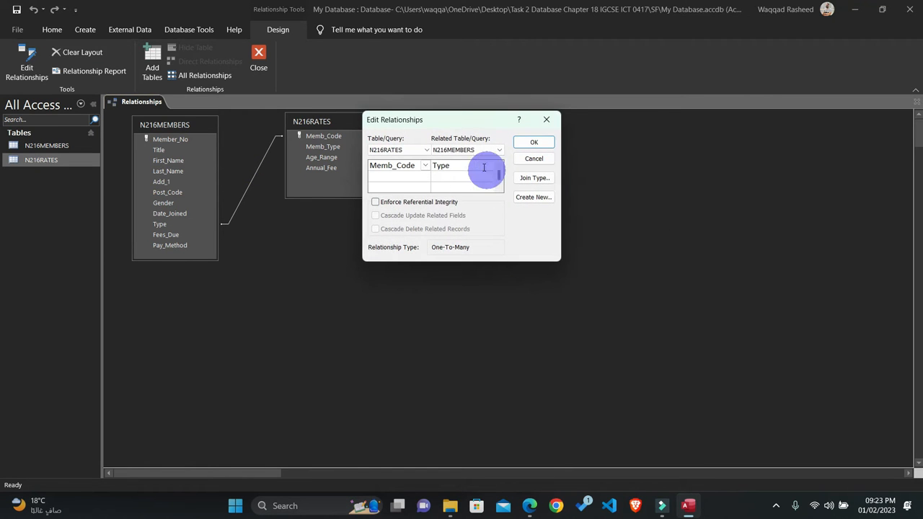
{"action": "left_click_drag", "start_coordinate": [436, 125], "coordinate": [307, 253]}
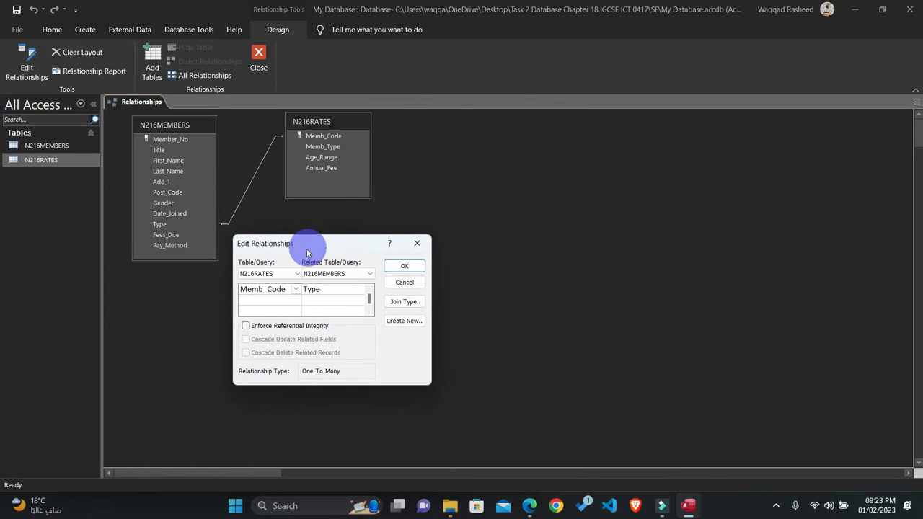
{"action": "key", "text": "super+shift+s"}
{"action": "left_click_drag", "start_coordinate": [102, 96], "coordinate": [444, 405]}
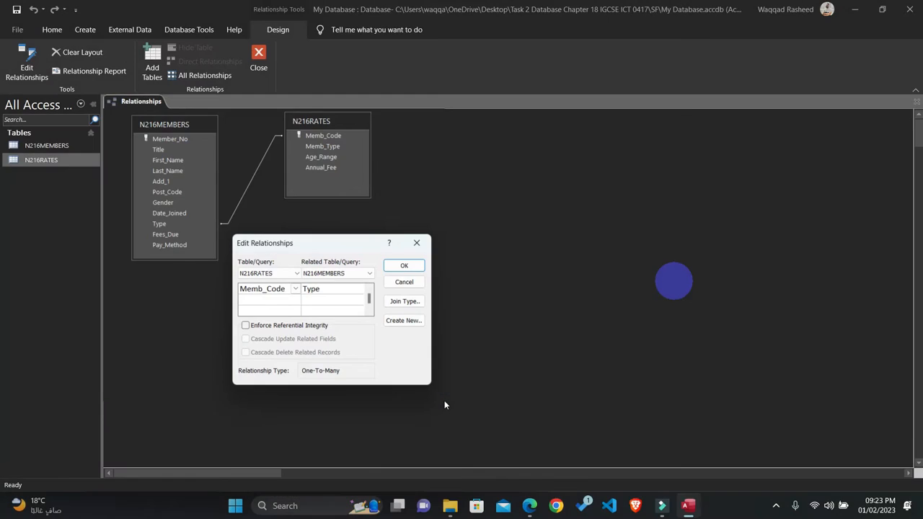
Step: Highlight the Evidence 7 instruction in yellow in the question paper PDF
{"action": "left_click", "coordinate": [529, 506]}
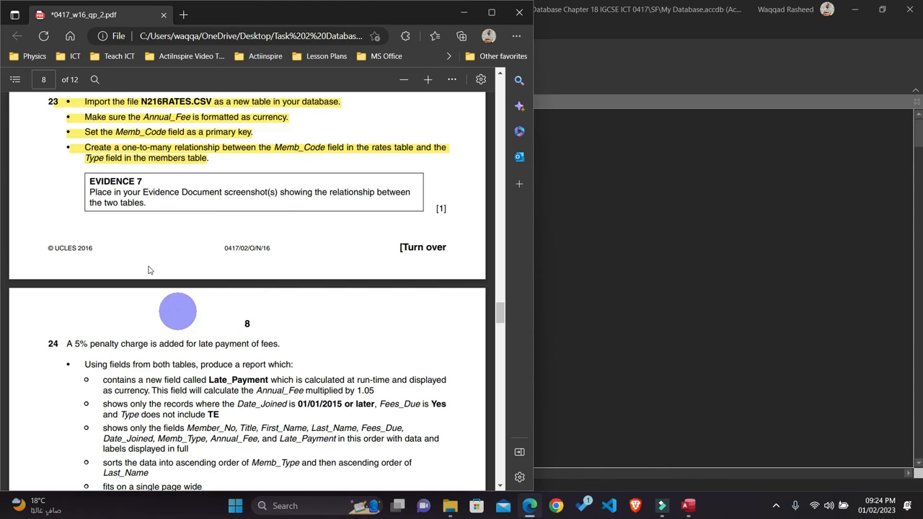
{"action": "left_click_drag", "start_coordinate": [146, 203], "coordinate": [83, 180]}
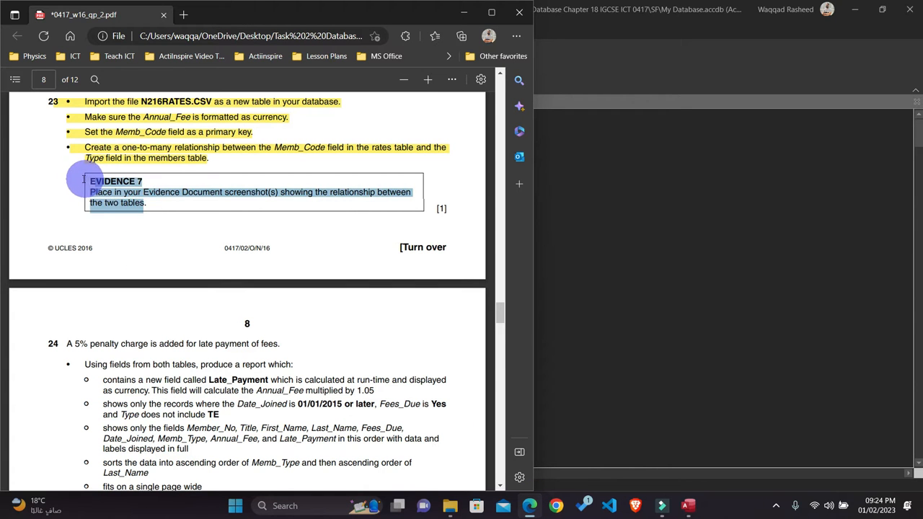
{"action": "mouse_move", "coordinate": [102, 118]}
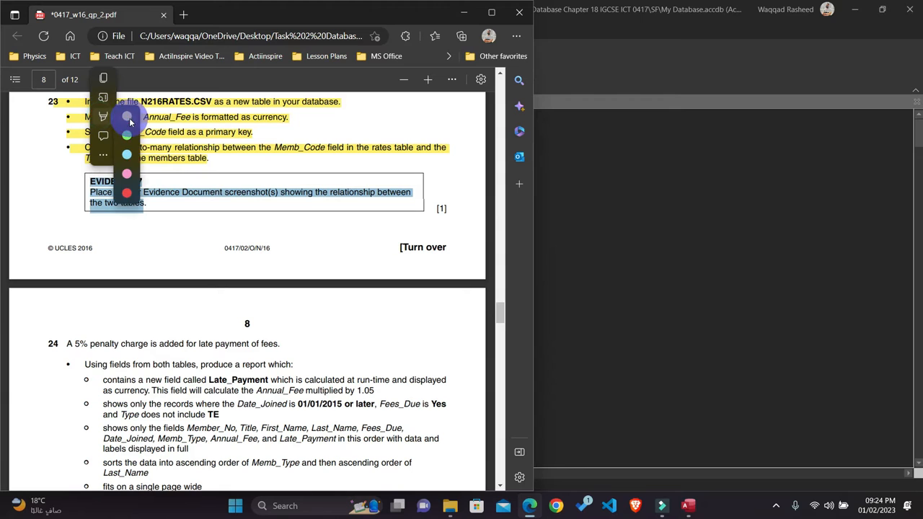
{"action": "left_click", "coordinate": [225, 115]}
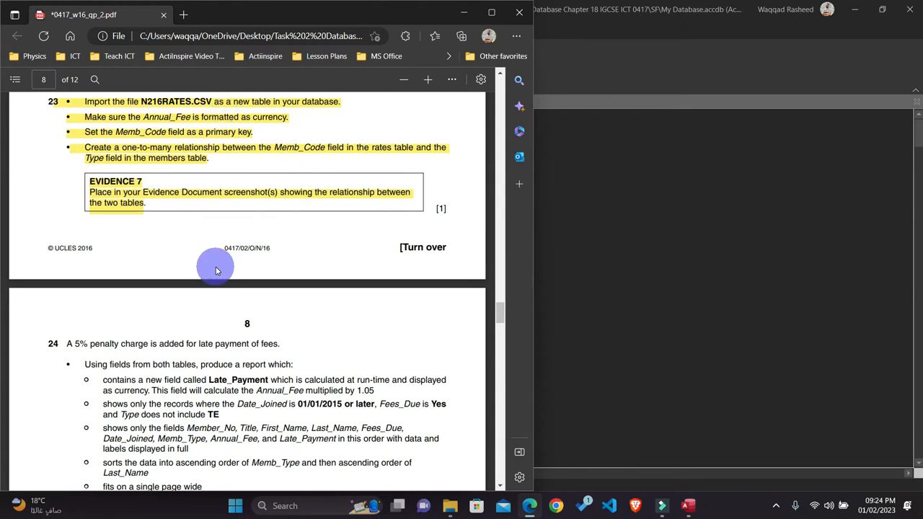
Step: Read question 24's report requirements in the question paper PDF, covering the Late_Payment calculation, record criteria and fields to show
{"action": "scroll", "coordinate": [216, 268], "scroll_direction": "down", "scroll_amount": 3}
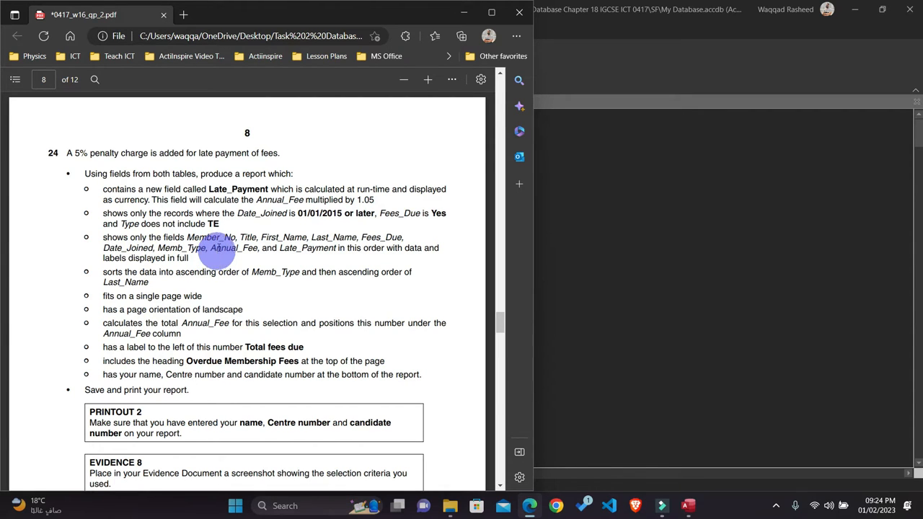
{"action": "left_click_drag", "start_coordinate": [293, 174], "coordinate": [93, 178]}
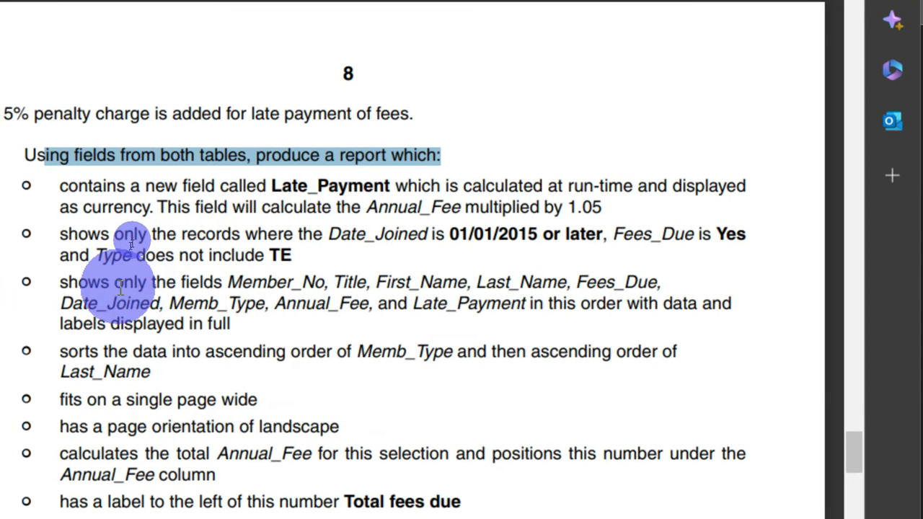
{"action": "scroll", "coordinate": [123, 346], "scroll_direction": "down", "scroll_amount": 2}
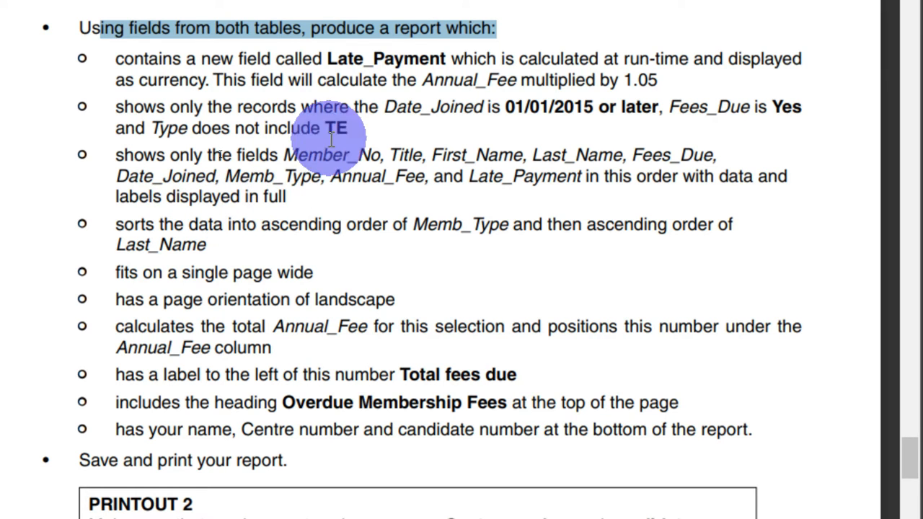
{"action": "left_click_drag", "start_coordinate": [328, 66], "coordinate": [447, 67]}
{"action": "left_click", "coordinate": [286, 245]}
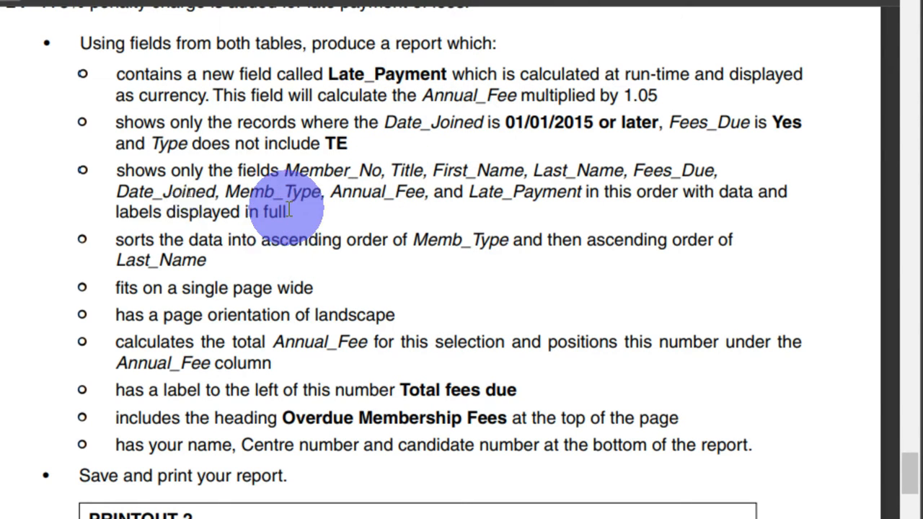
{"action": "left_click_drag", "start_coordinate": [288, 209], "coordinate": [116, 171]}
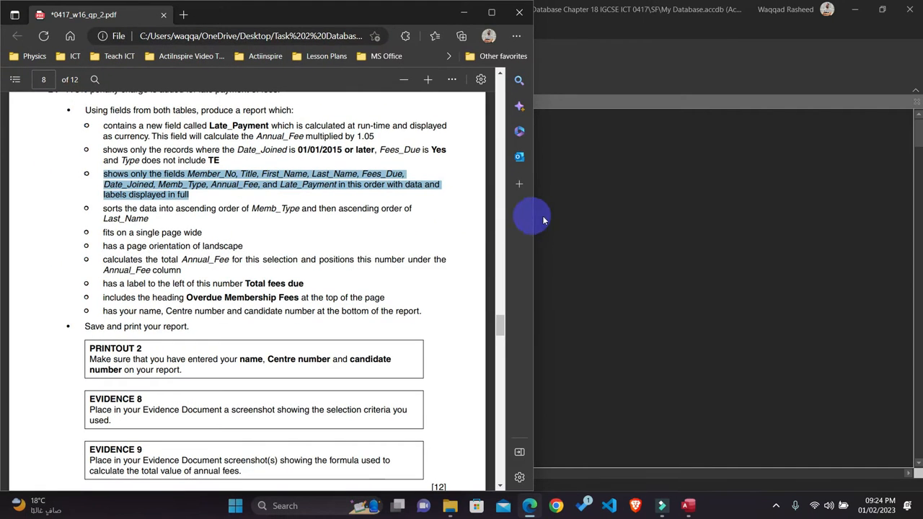
Step: Switch to Access, dismiss the relationship's settings dialog and close the Relationships window
{"action": "left_click", "coordinate": [592, 215]}
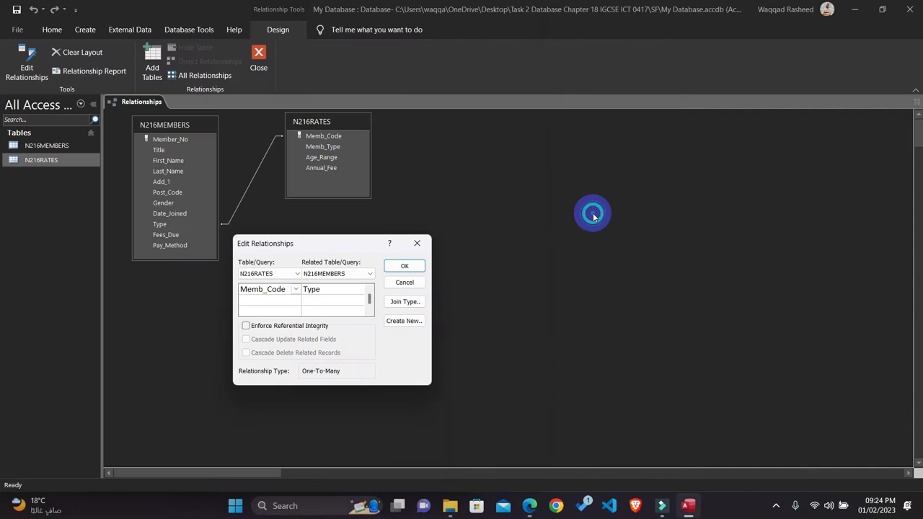
{"action": "left_click", "coordinate": [417, 243]}
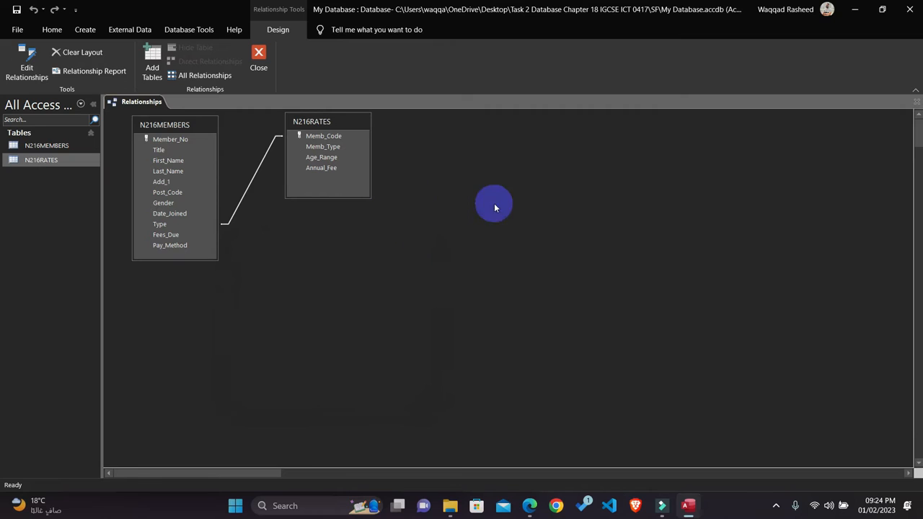
{"action": "left_click", "coordinate": [257, 77]}
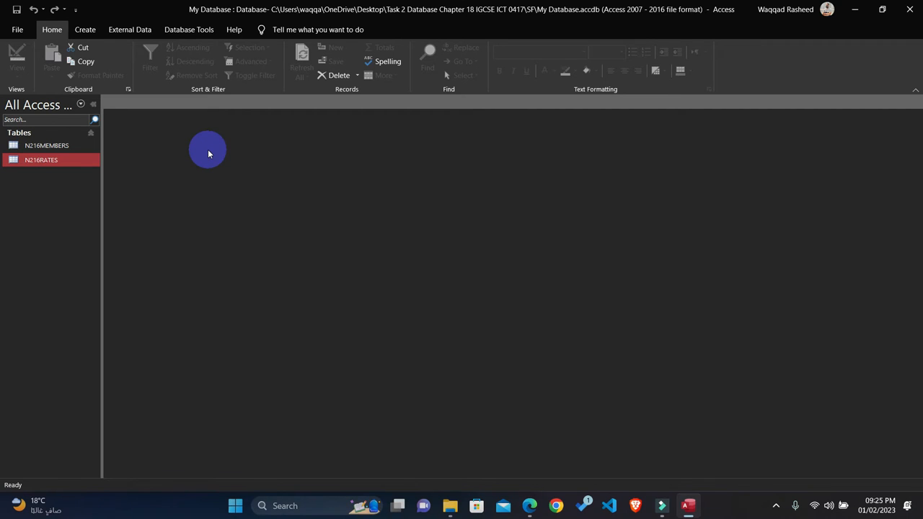
Step: Check question 24 in the question paper PDF, and start a new query in Access with the Simple Query Wizard
{"action": "left_click", "coordinate": [533, 505]}
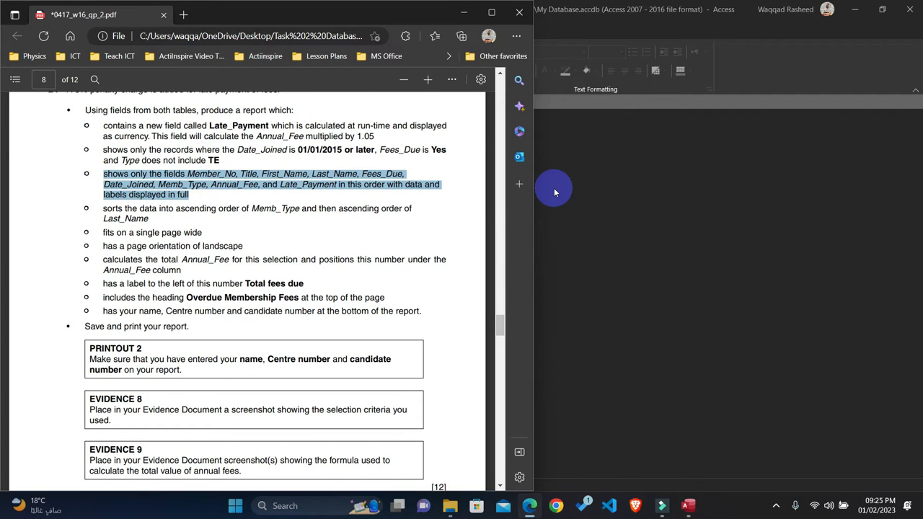
{"action": "left_click", "coordinate": [554, 191]}
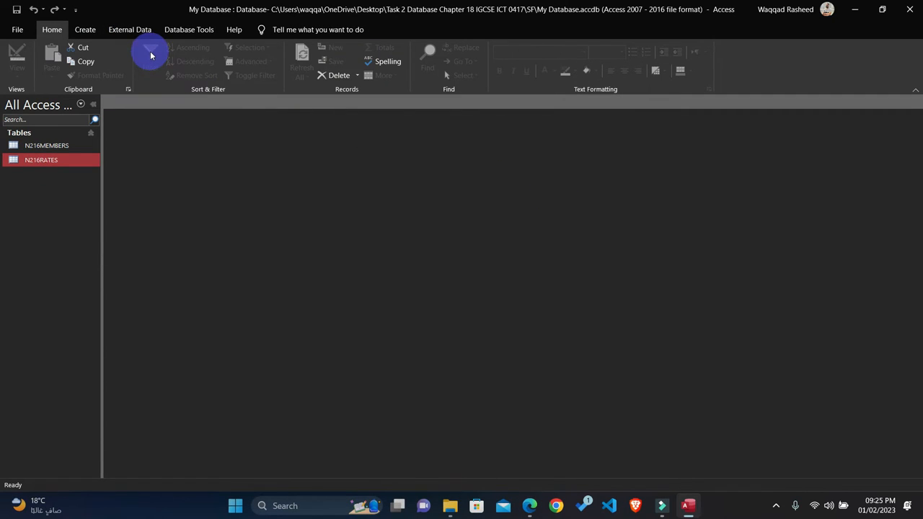
{"action": "left_click", "coordinate": [91, 31]}
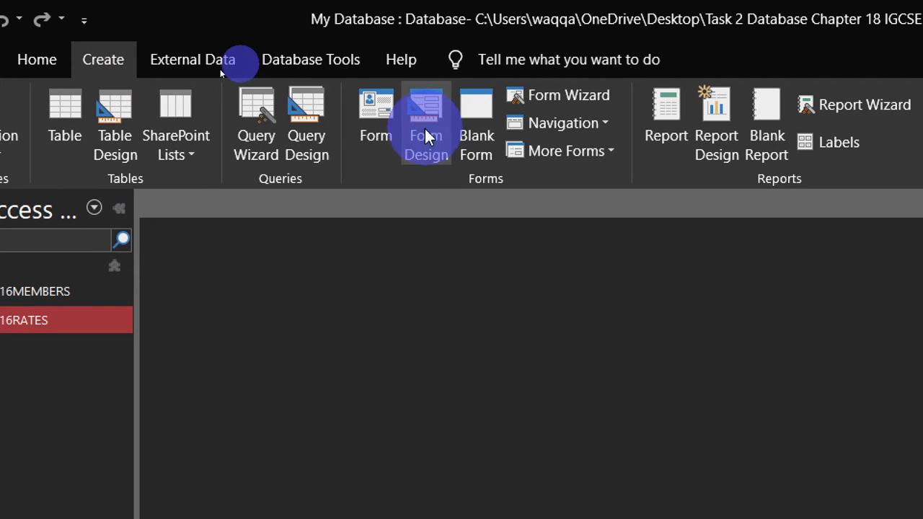
{"action": "left_click", "coordinate": [257, 135]}
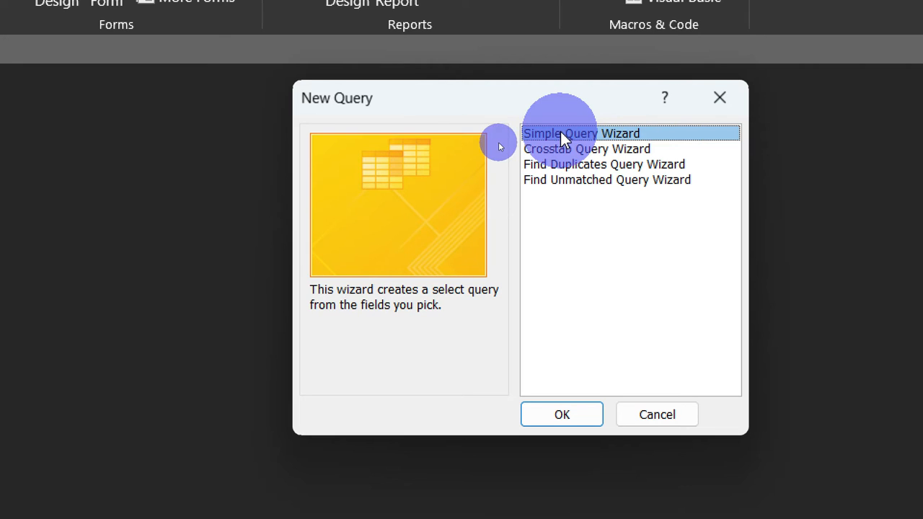
{"action": "left_click", "coordinate": [569, 416]}
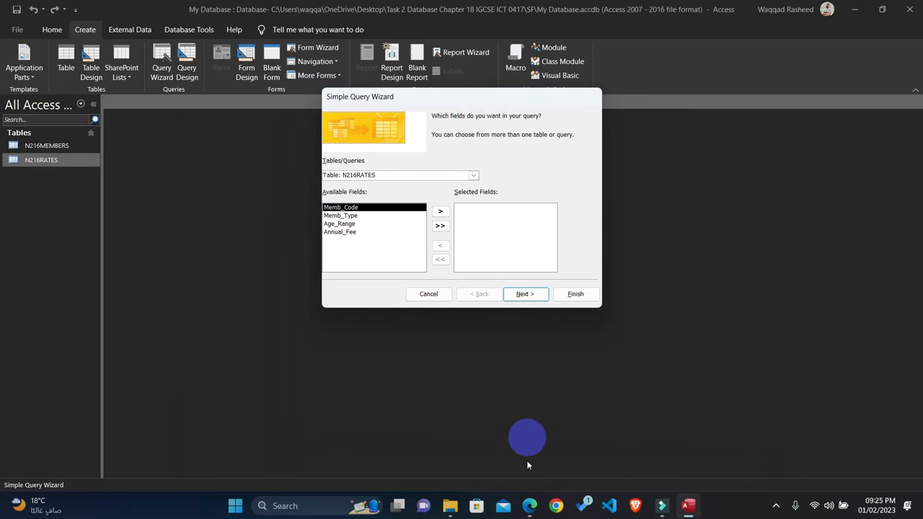
Step: Add Member_No, Title, First_Name, Last_Name, Fees_Due and Pay_Method from the N216MEMBERS table to the query's selected fields
{"action": "left_click", "coordinate": [529, 506]}
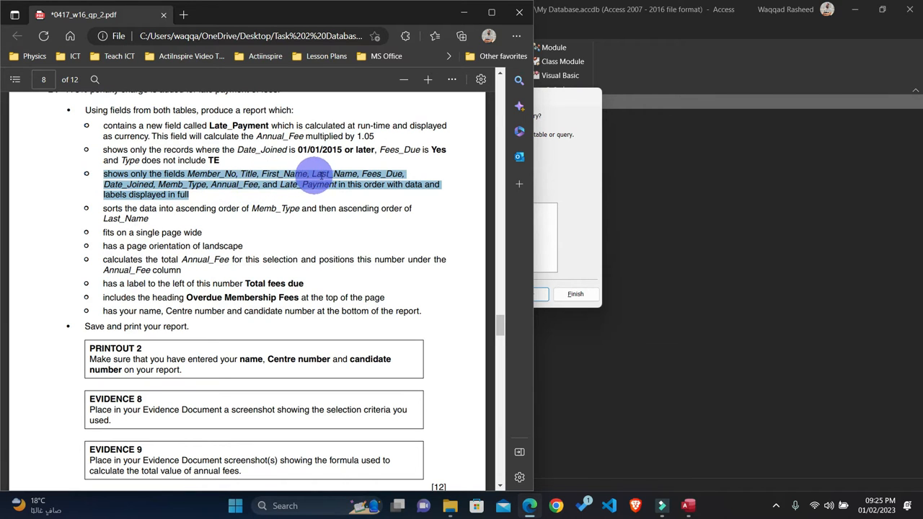
{"action": "left_click", "coordinate": [464, 12]}
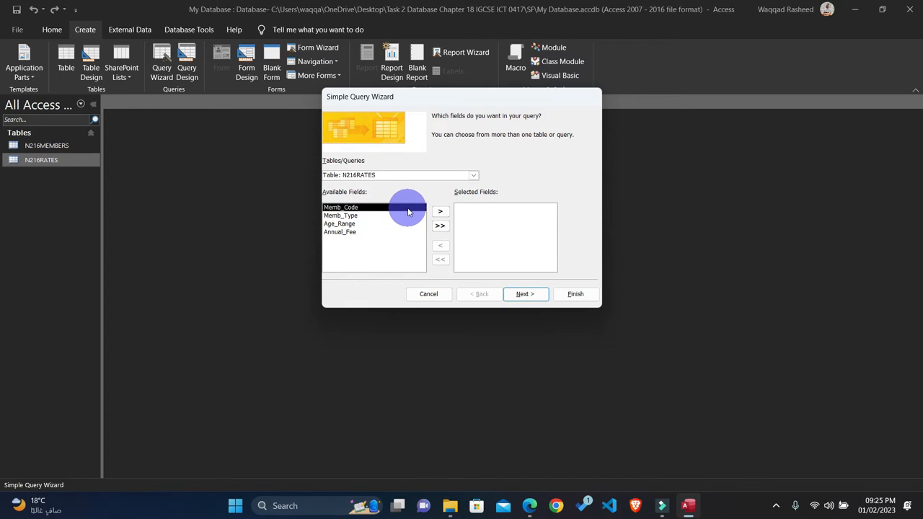
{"action": "left_click", "coordinate": [468, 175]}
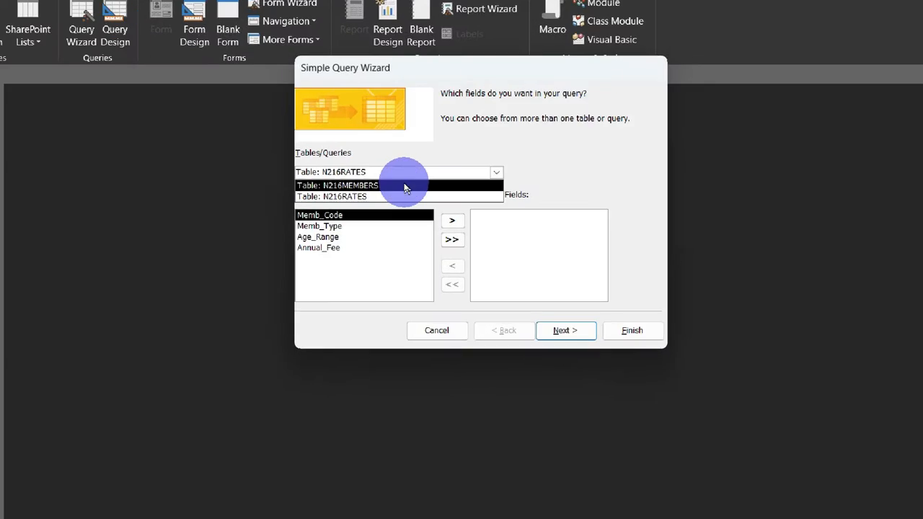
{"action": "left_click", "coordinate": [405, 186]}
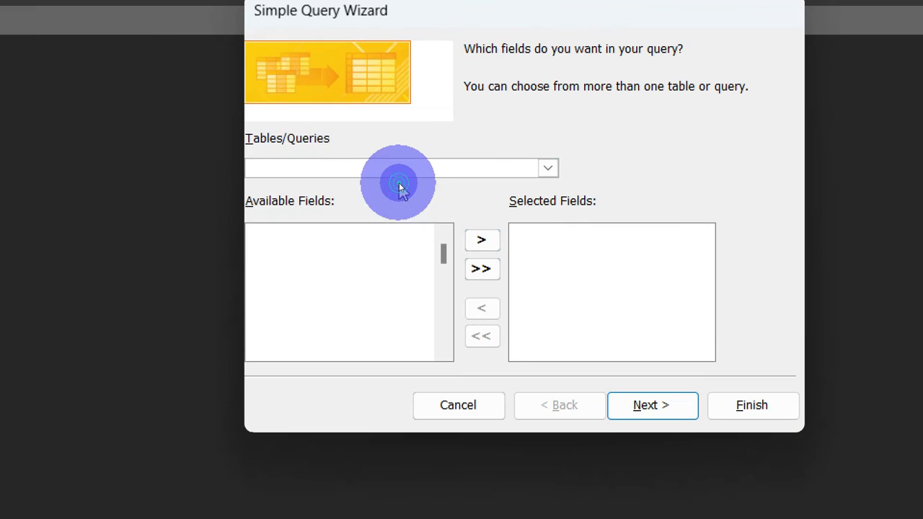
{"action": "double_click", "coordinate": [298, 234]}
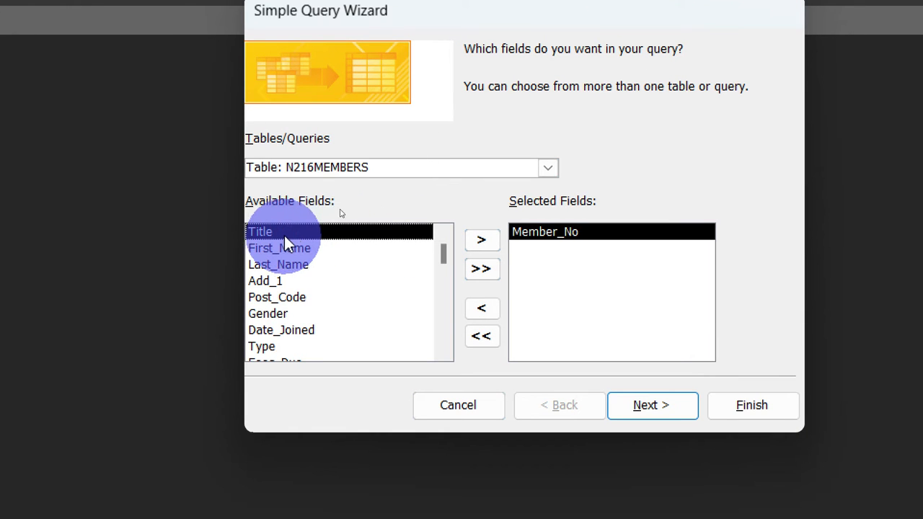
{"action": "double_click", "coordinate": [284, 235]}
{"action": "double_click", "coordinate": [281, 234]}
{"action": "double_click", "coordinate": [280, 233]}
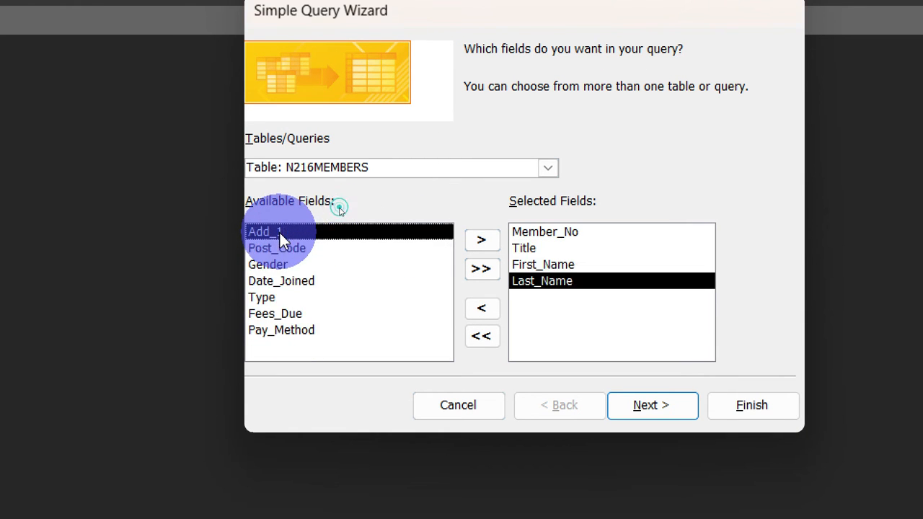
{"action": "double_click", "coordinate": [306, 312]}
{"action": "double_click", "coordinate": [305, 312]}
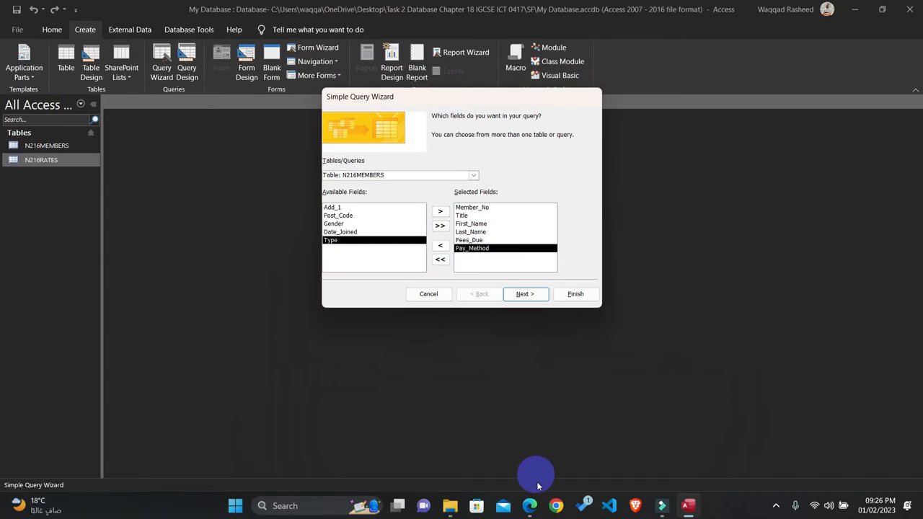
Step: Recheck the required field list in the question paper PDF and add Type from N216MEMBERS to the query
{"action": "left_click", "coordinate": [529, 505]}
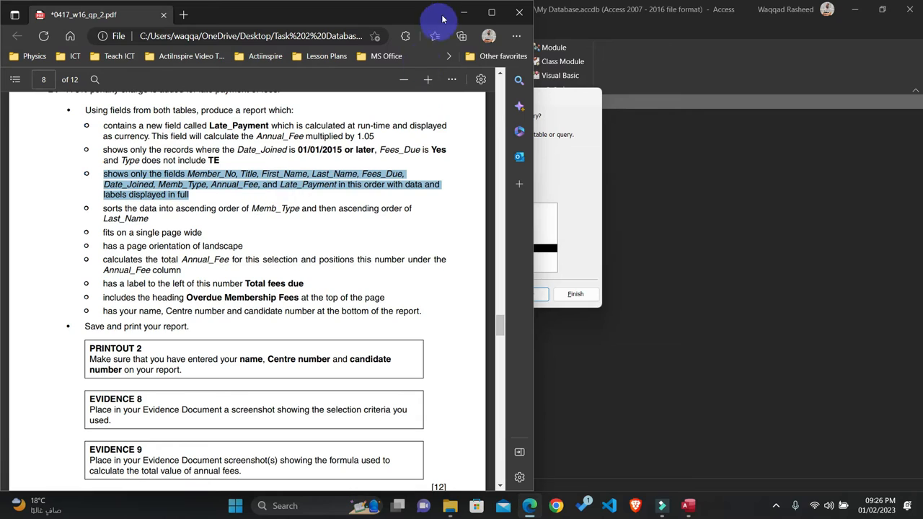
{"action": "left_click", "coordinate": [464, 12]}
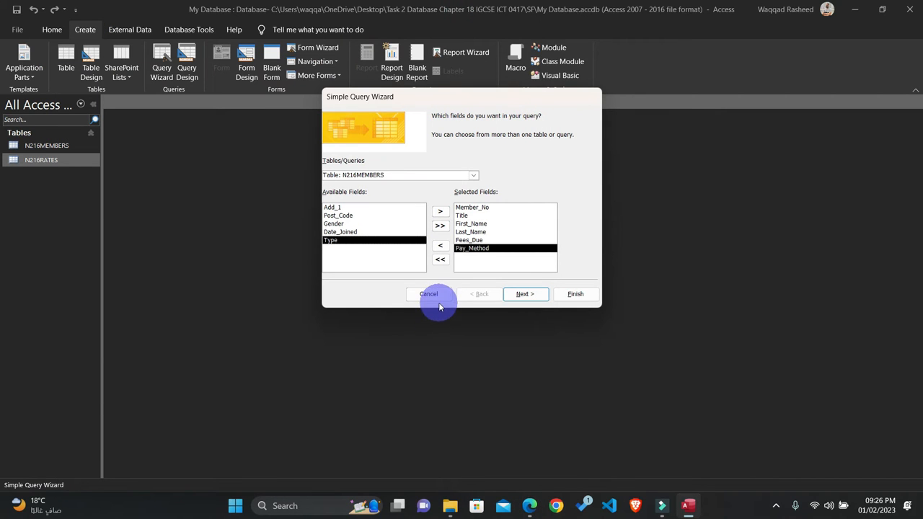
{"action": "left_click", "coordinate": [473, 177]}
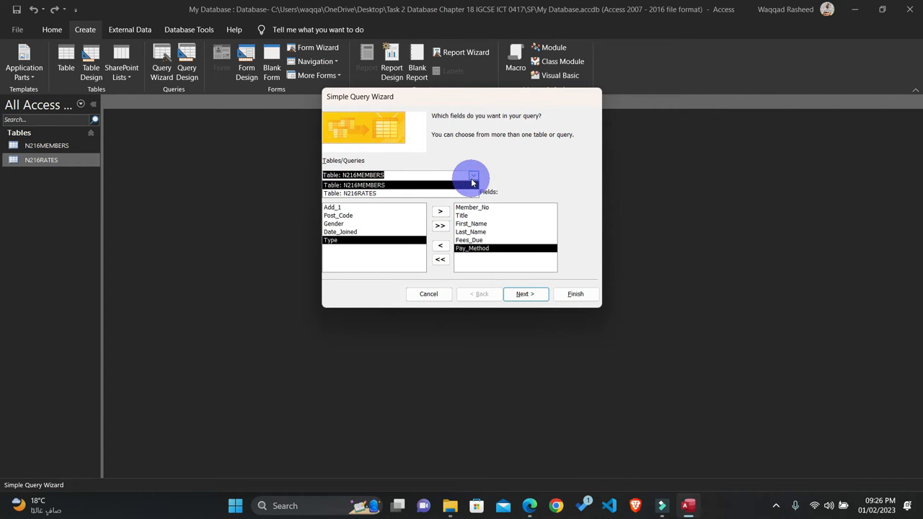
{"action": "left_click", "coordinate": [472, 180]}
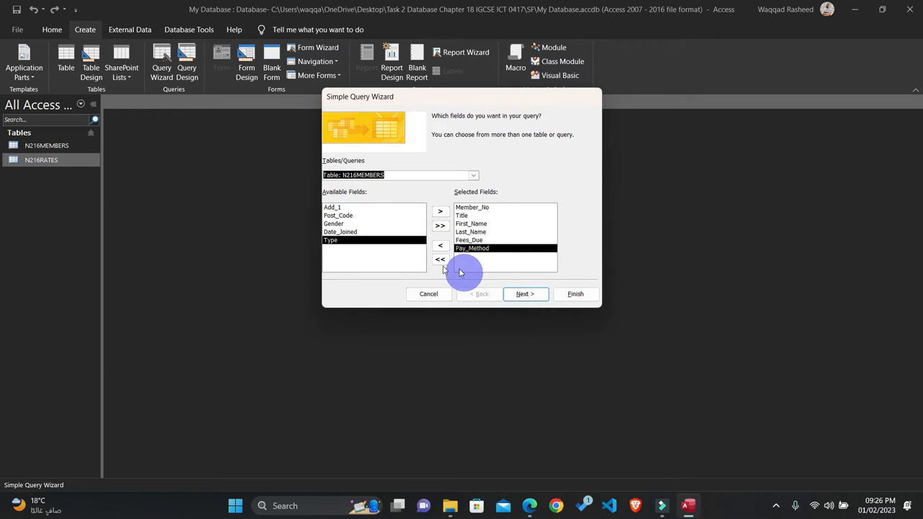
{"action": "double_click", "coordinate": [343, 242]}
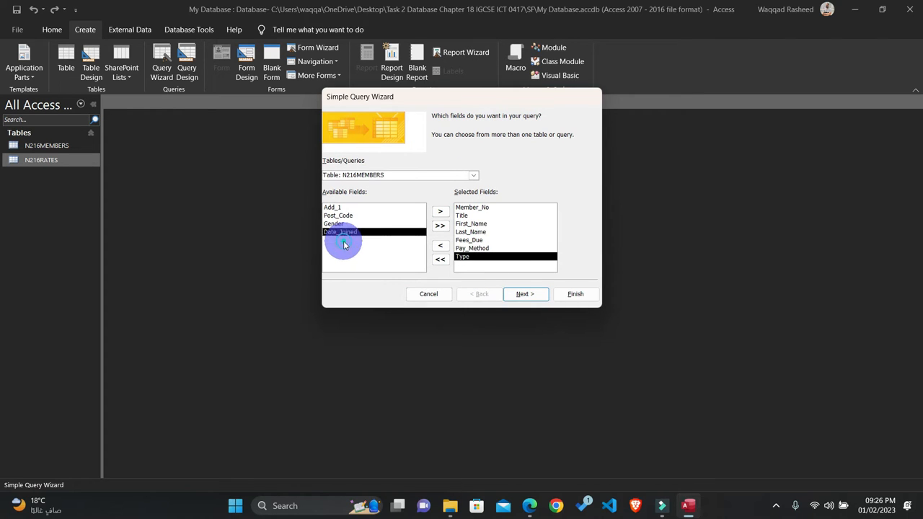
Step: Consult the question paper PDF again and add Annual_Fee from the N216RATES table to the query's selected fields
{"action": "left_click", "coordinate": [529, 506]}
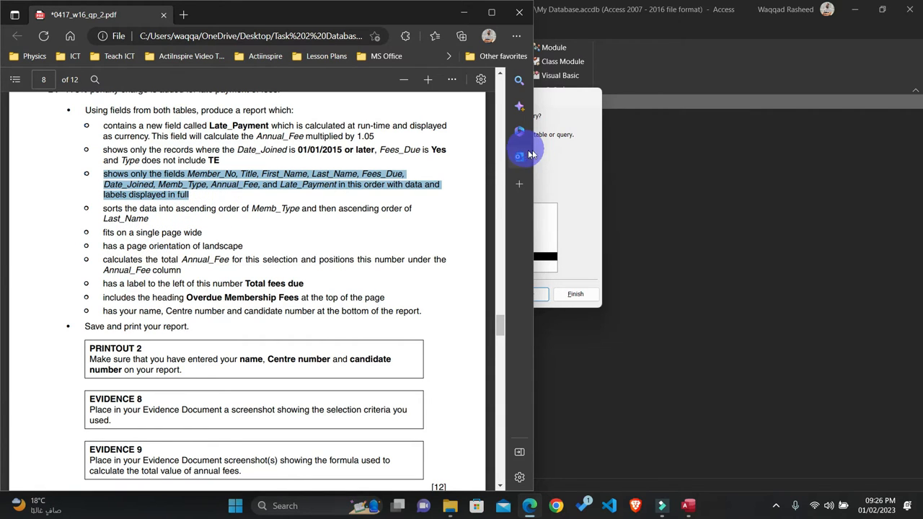
{"action": "left_click", "coordinate": [555, 145]}
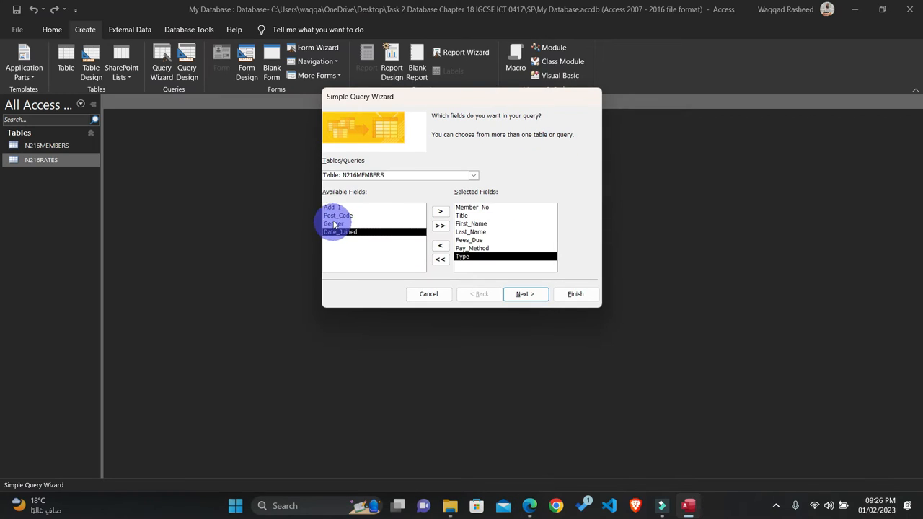
{"action": "left_click", "coordinate": [470, 175]}
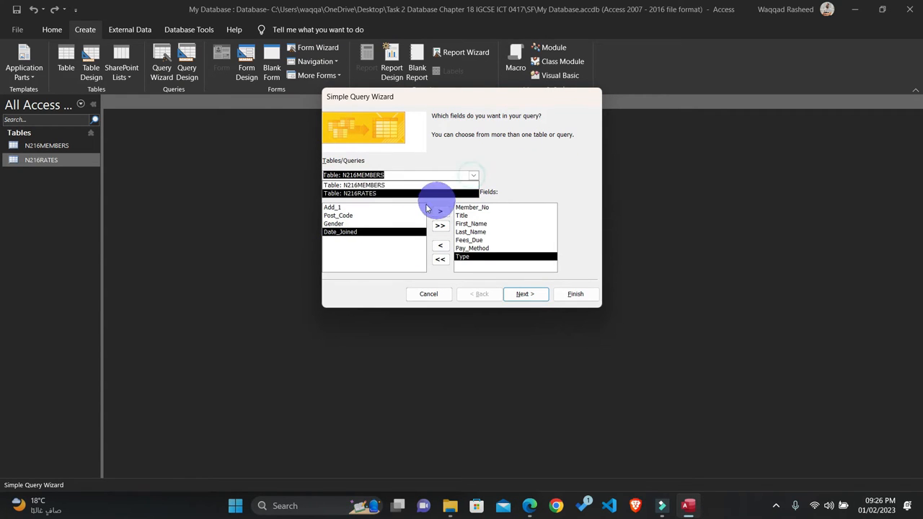
{"action": "left_click", "coordinate": [380, 192]}
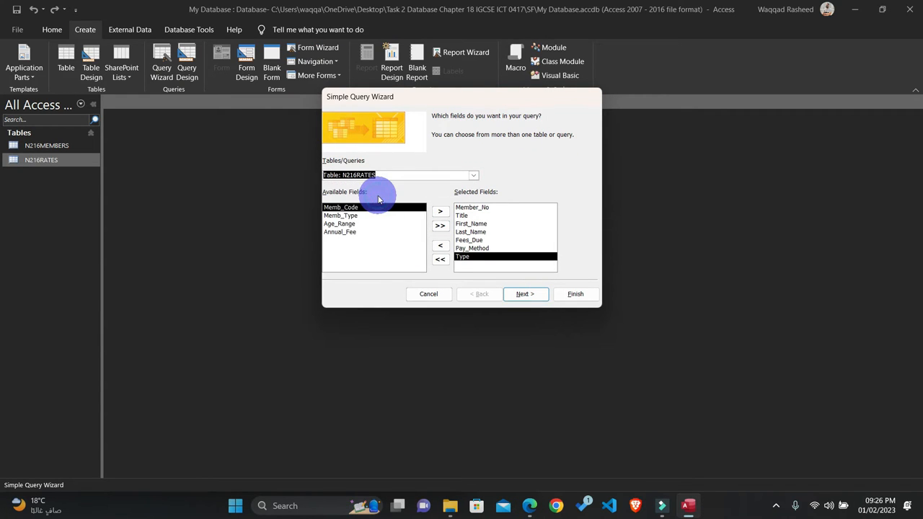
{"action": "double_click", "coordinate": [347, 232]}
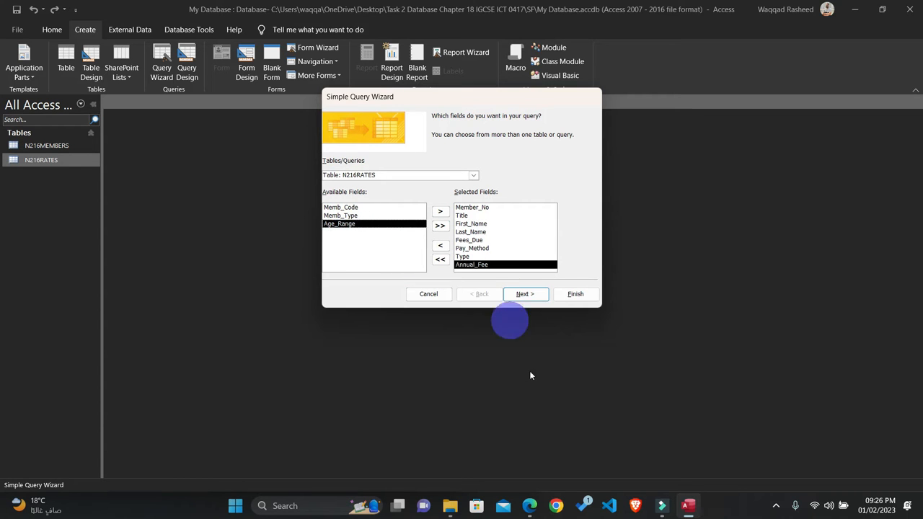
Step: Highlight question 24's required-fields bullet in yellow in the question paper PDF, and select Late_Payment in the new-field bullet
{"action": "left_click", "coordinate": [530, 514]}
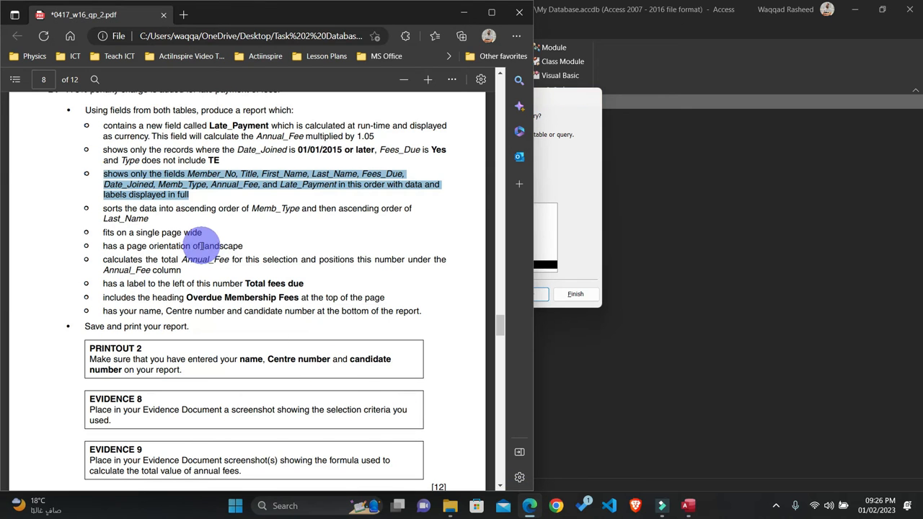
{"action": "left_click", "coordinate": [190, 195]}
{"action": "left_click_drag", "start_coordinate": [190, 194], "coordinate": [89, 171]}
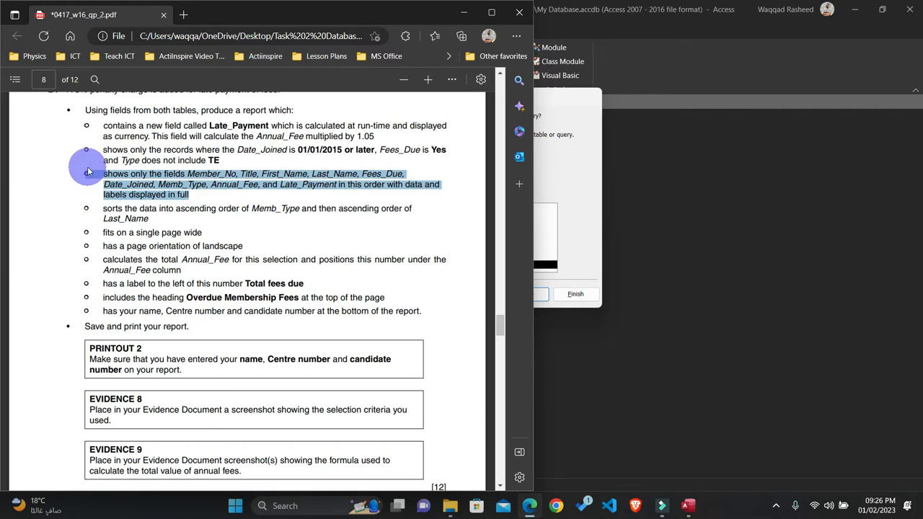
{"action": "left_click", "coordinate": [109, 117]}
{"action": "left_click", "coordinate": [135, 117]}
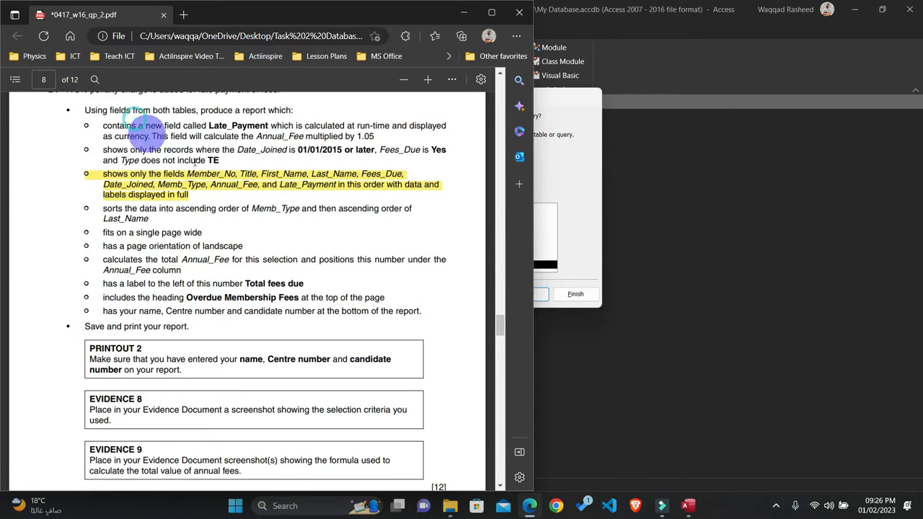
{"action": "double_click", "coordinate": [279, 185]}
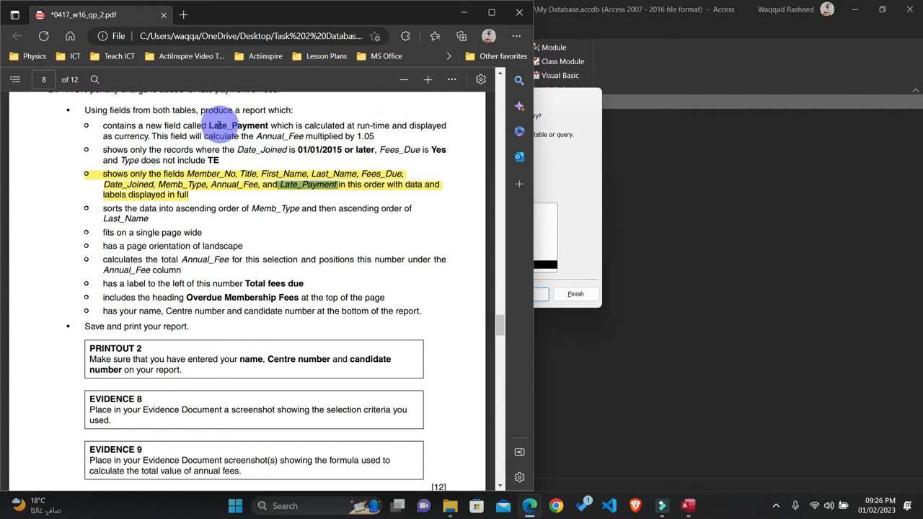
{"action": "left_click_drag", "start_coordinate": [210, 126], "coordinate": [267, 125]}
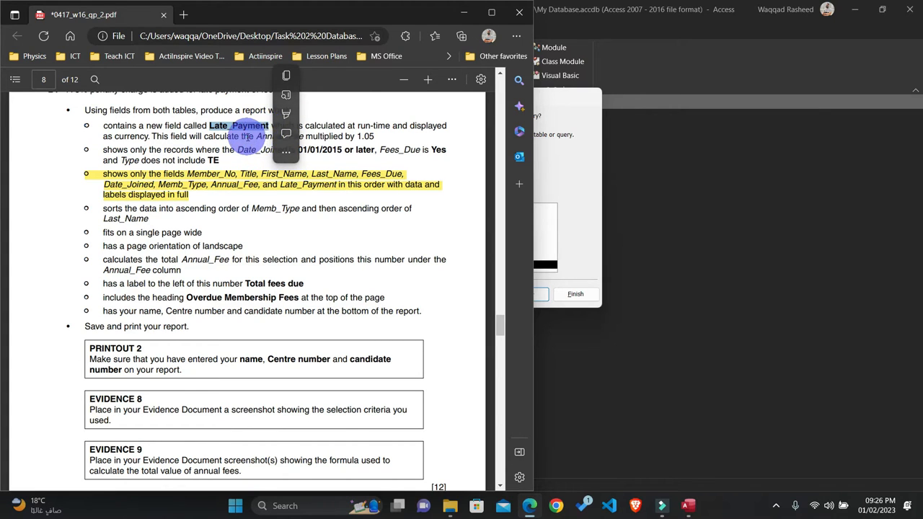
Step: Read in the question paper PDF how question 24's Late_Payment field is calculated, selecting Annual_Fee in that bullet
{"action": "left_click", "coordinate": [246, 135]}
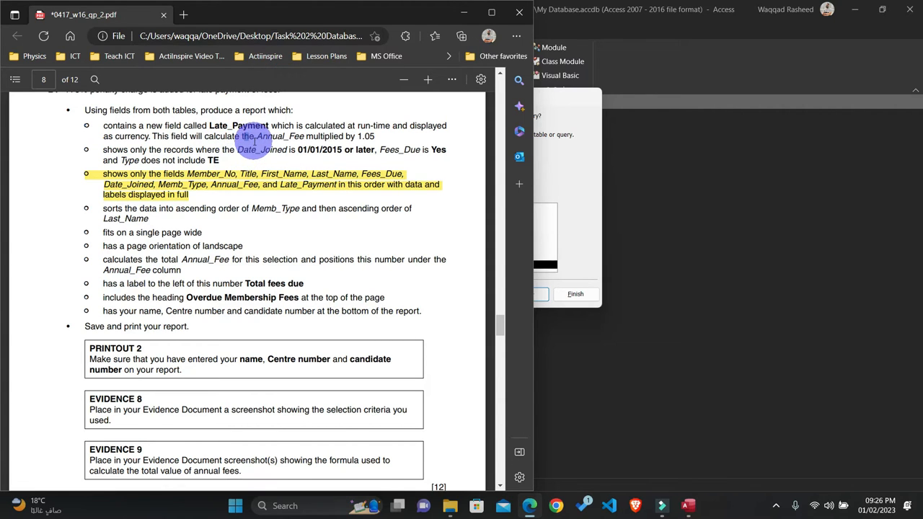
{"action": "left_click_drag", "start_coordinate": [258, 136], "coordinate": [304, 138]}
{"action": "right_click", "coordinate": [304, 137]}
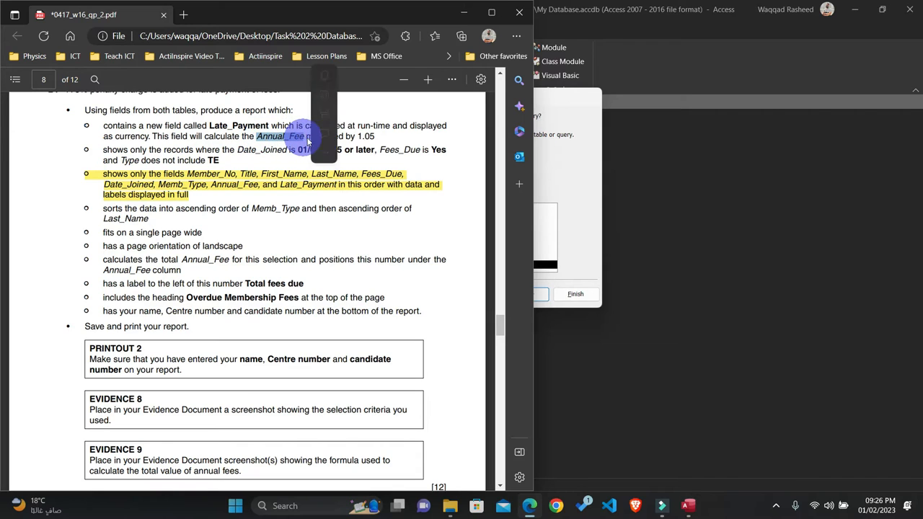
{"action": "left_click", "coordinate": [339, 227]}
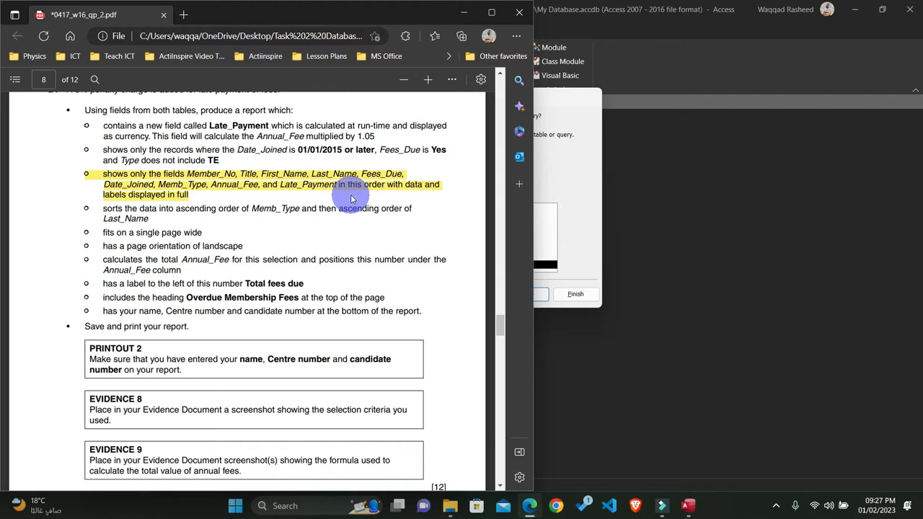
Step: Return to Access and finish the Simple Query Wizard as a detail query titled MEMBERS Query
{"action": "left_click", "coordinate": [551, 180]}
{"action": "left_click", "coordinate": [530, 294]}
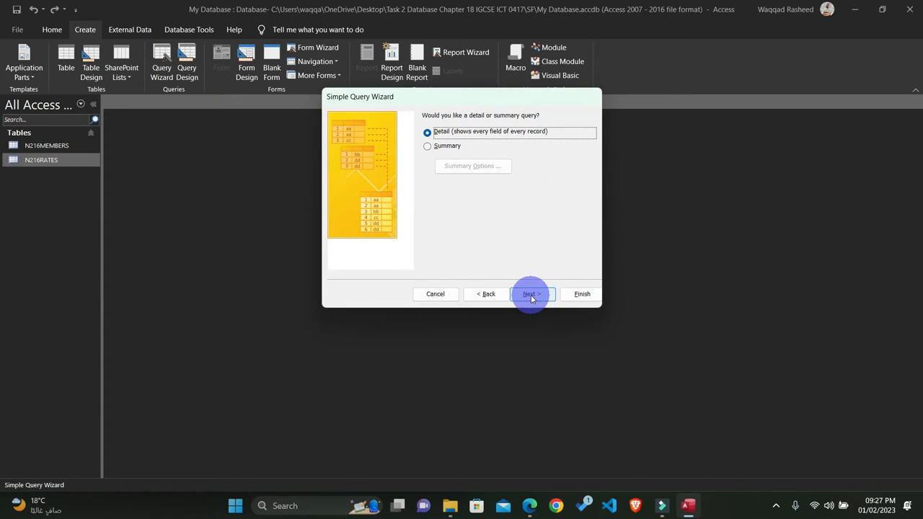
{"action": "left_click", "coordinate": [531, 295]}
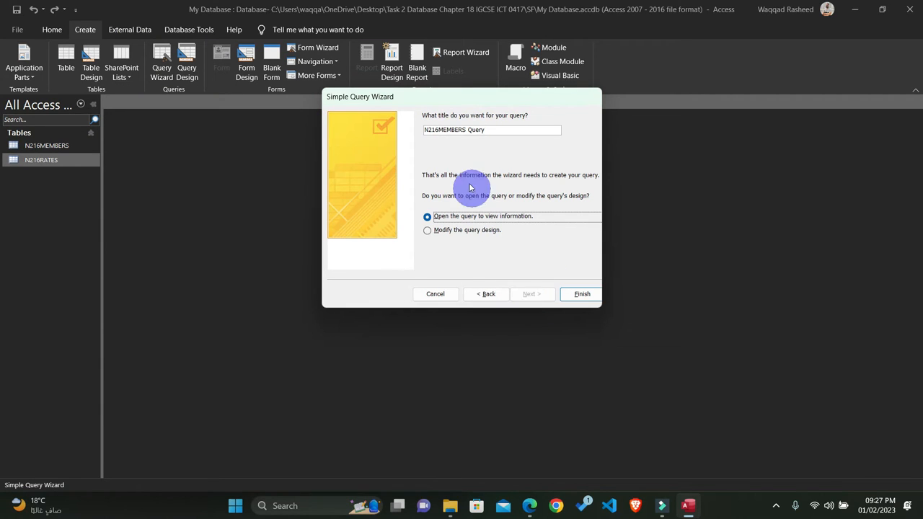
{"action": "left_click", "coordinate": [439, 130]}
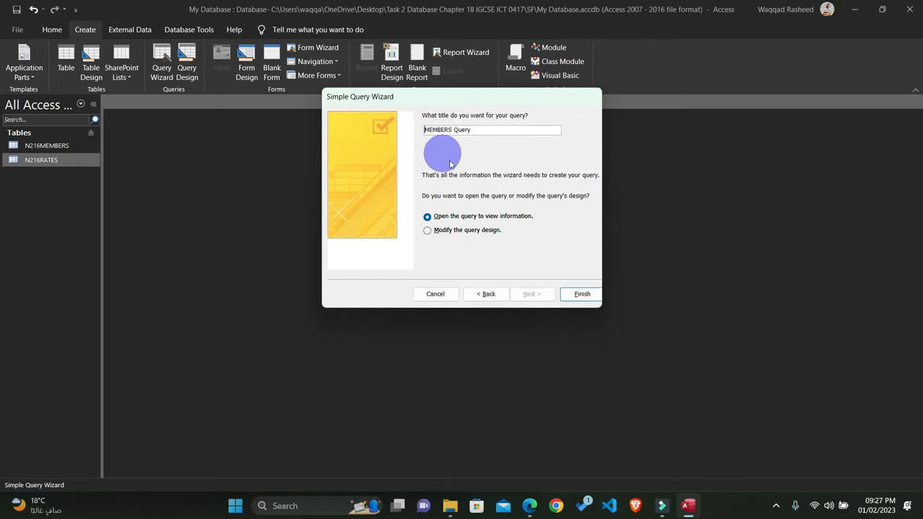
{"action": "left_click", "coordinate": [579, 297]}
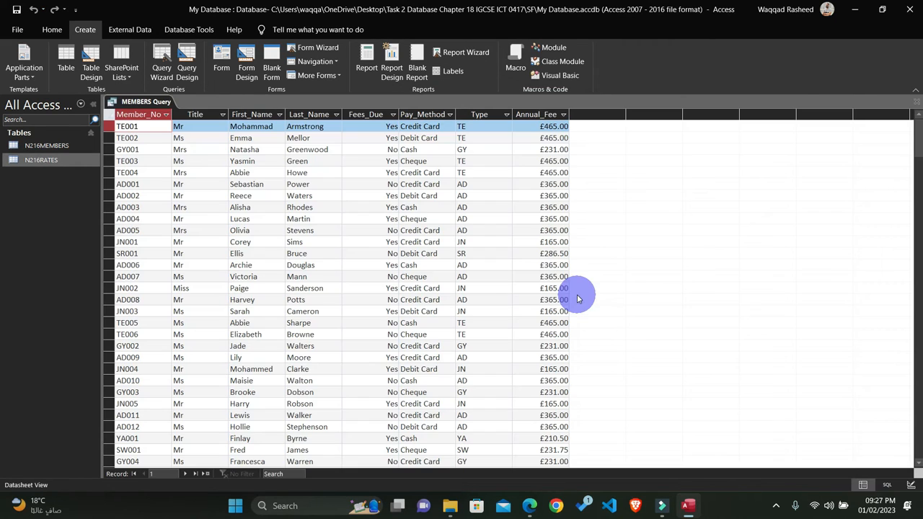
Step: Look through the records returned by MEMBERS Query and close its datasheet
{"action": "scroll", "coordinate": [374, 258], "scroll_direction": "down", "scroll_amount": 10}
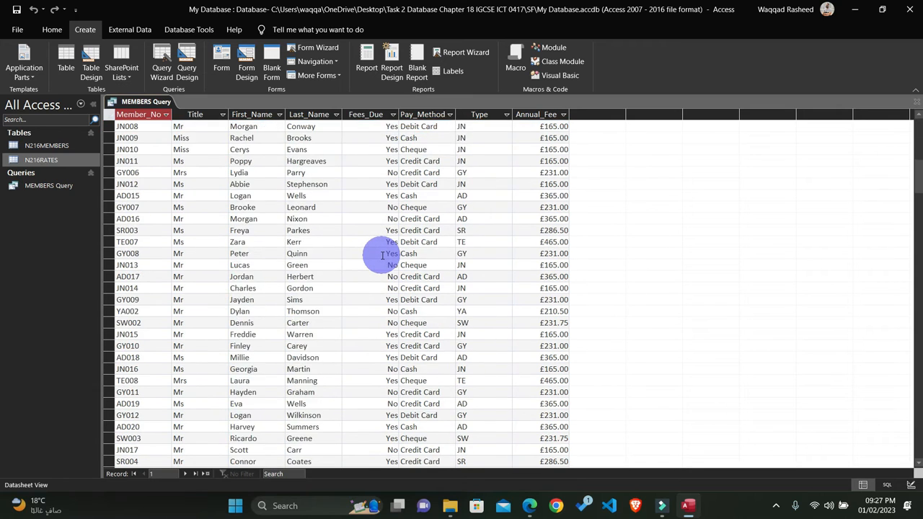
{"action": "scroll", "coordinate": [379, 256], "scroll_direction": "up", "scroll_amount": 10}
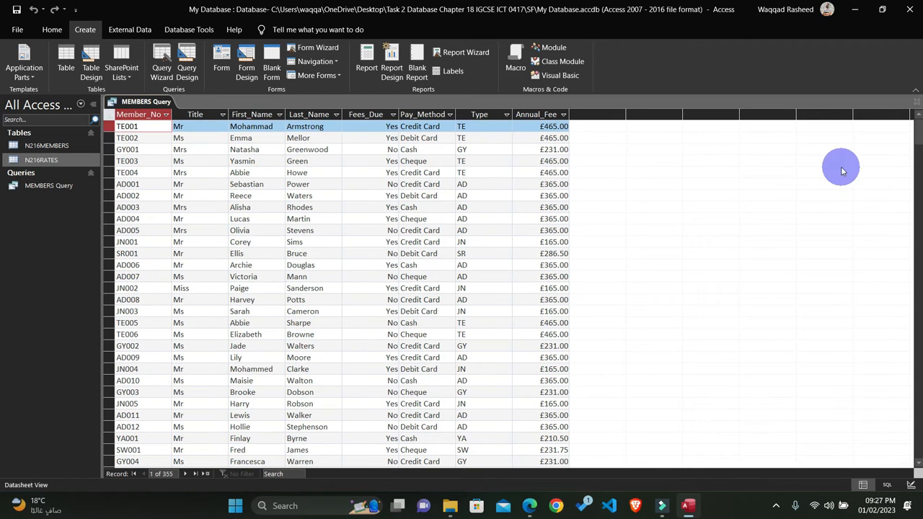
{"action": "left_click", "coordinate": [917, 104]}
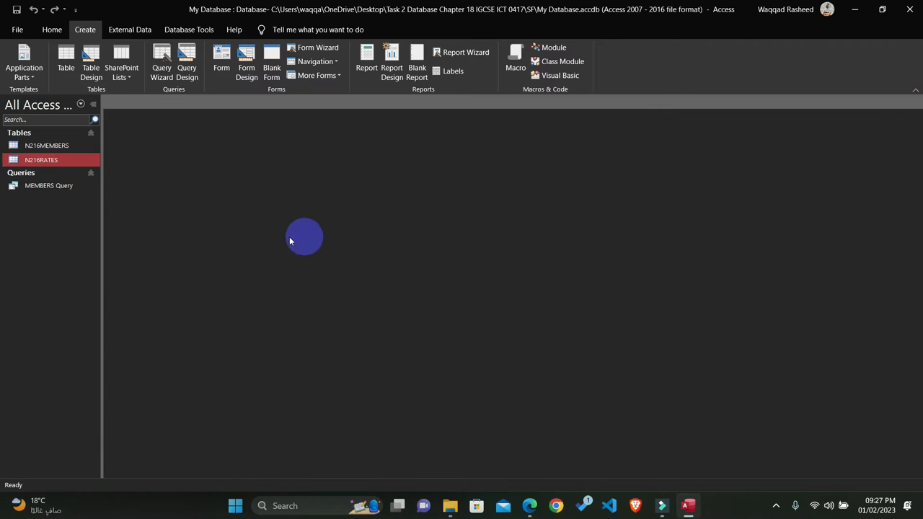
Step: Open MEMBERS Query in Design View and check question 24's requirements in the question paper PDF
{"action": "left_click", "coordinate": [49, 188]}
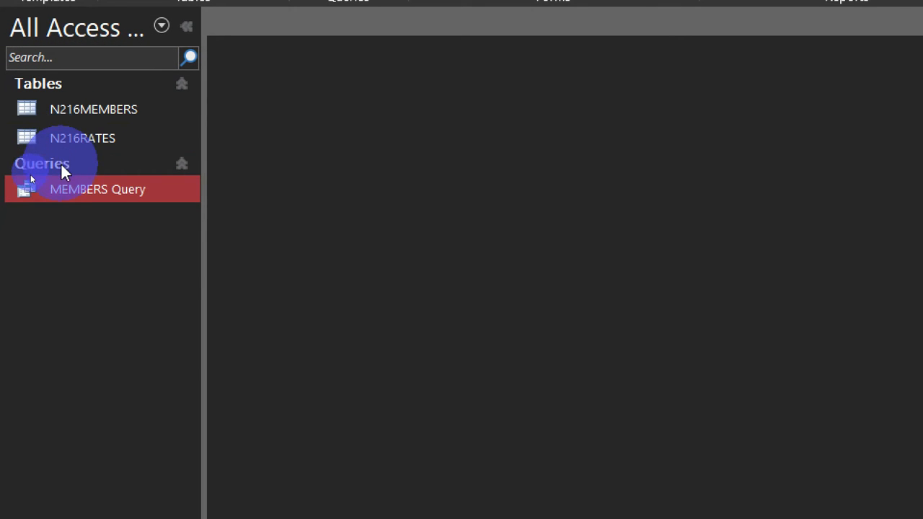
{"action": "right_click", "coordinate": [59, 191]}
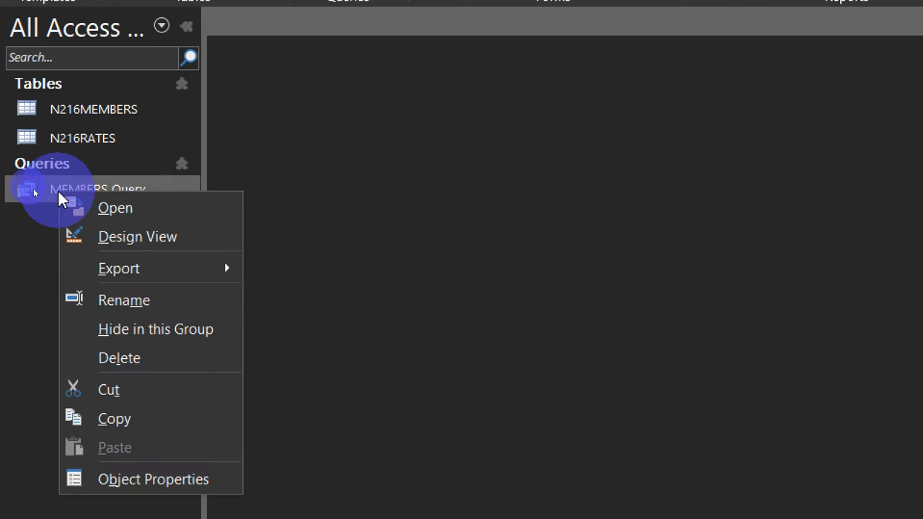
{"action": "left_click", "coordinate": [114, 231]}
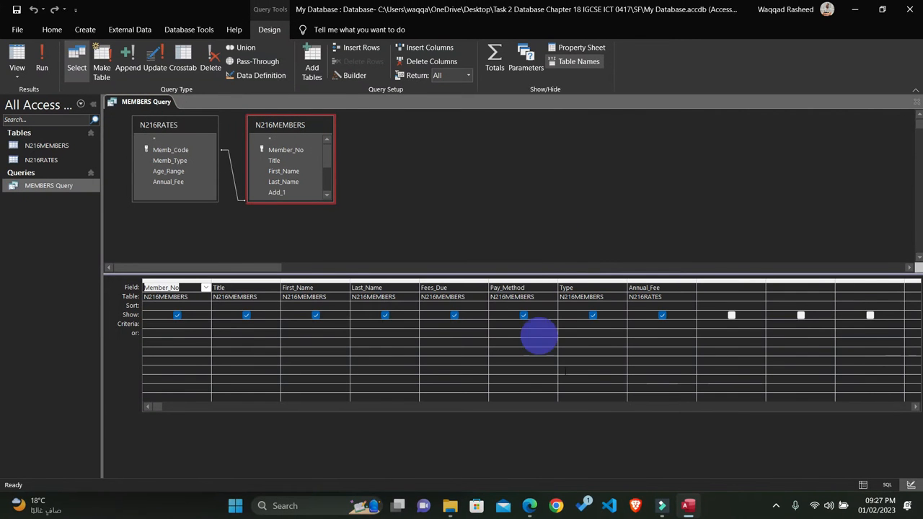
{"action": "left_click", "coordinate": [530, 506]}
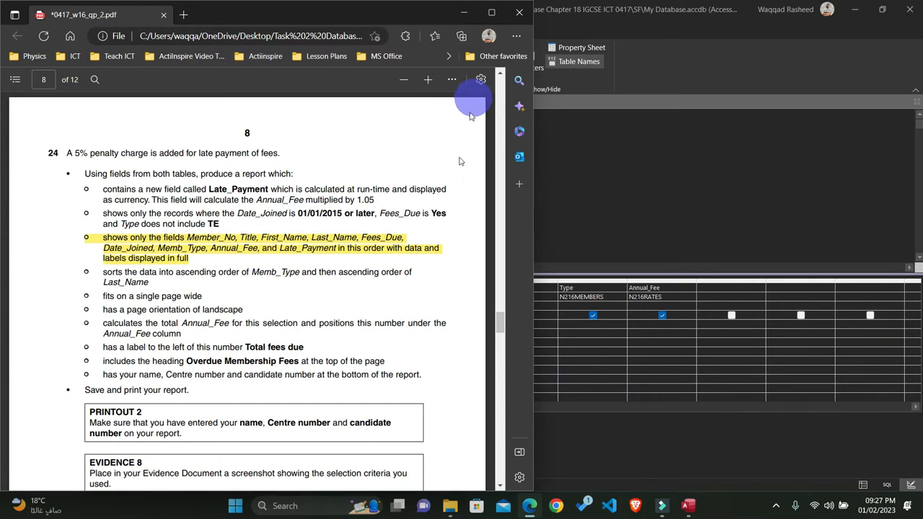
{"action": "left_click", "coordinate": [458, 14]}
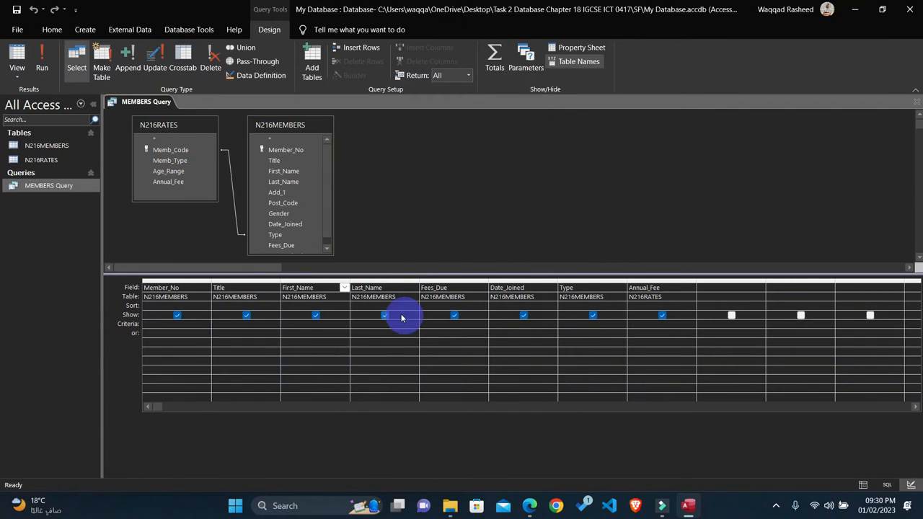
Step: Set the Date_Joined criterion to >=01/01/2015 in the query design
{"action": "left_click", "coordinate": [495, 324]}
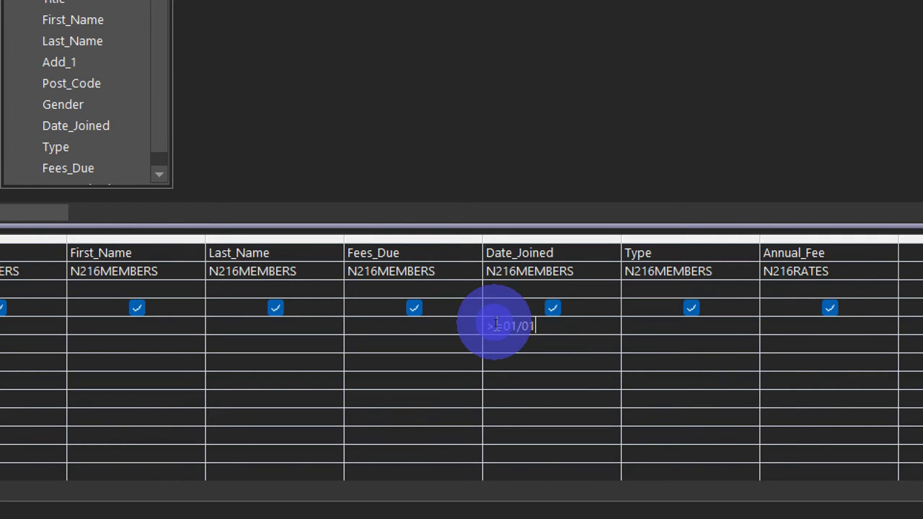
{"action": "type", "text": "2015"}
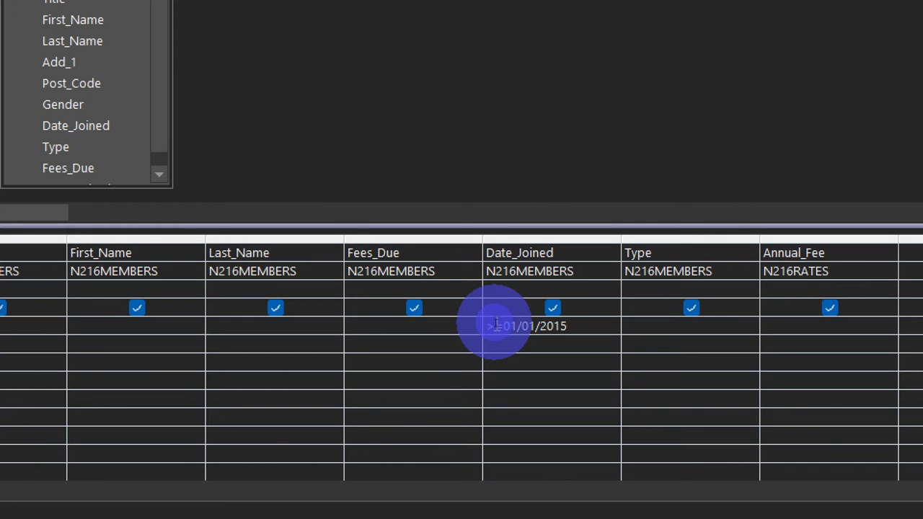
{"action": "key", "text": "Return"}
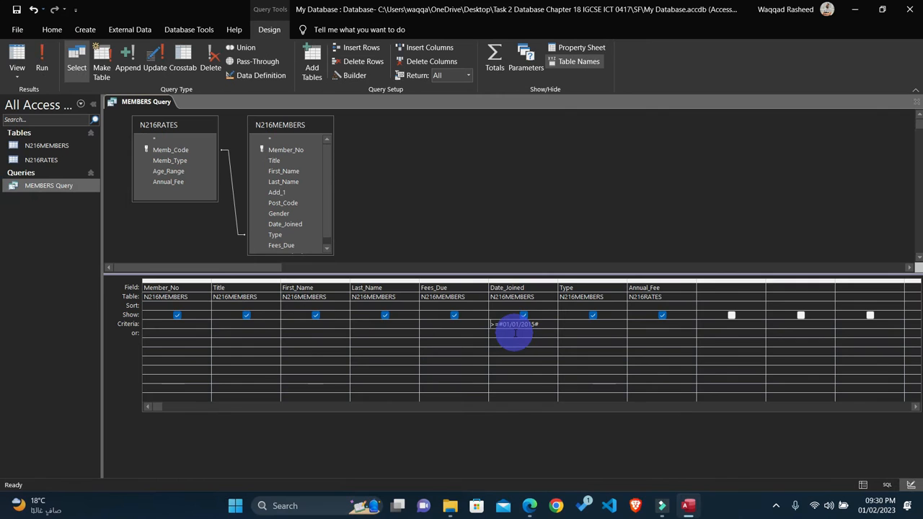
Step: Recheck question 24's record conditions in the PDF and set the Fees_Due criterion to Yes
{"action": "left_click", "coordinate": [530, 505]}
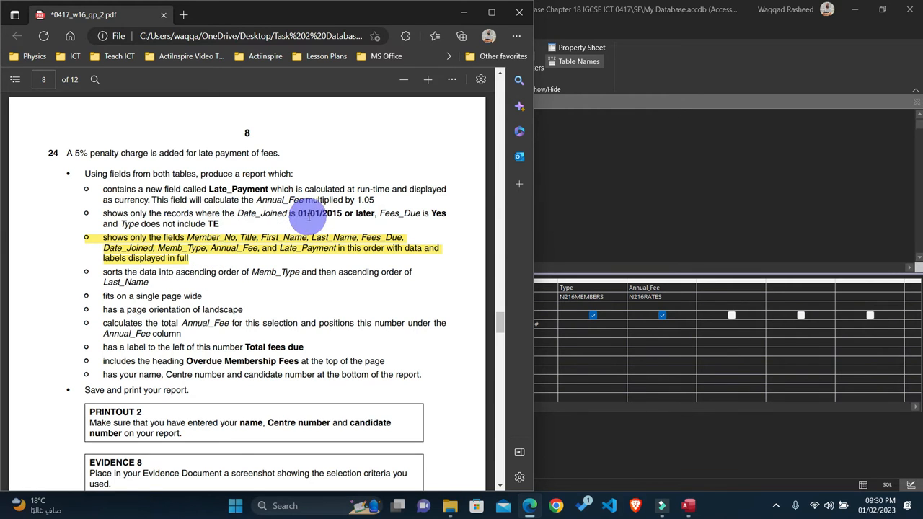
{"action": "left_click", "coordinate": [633, 282]}
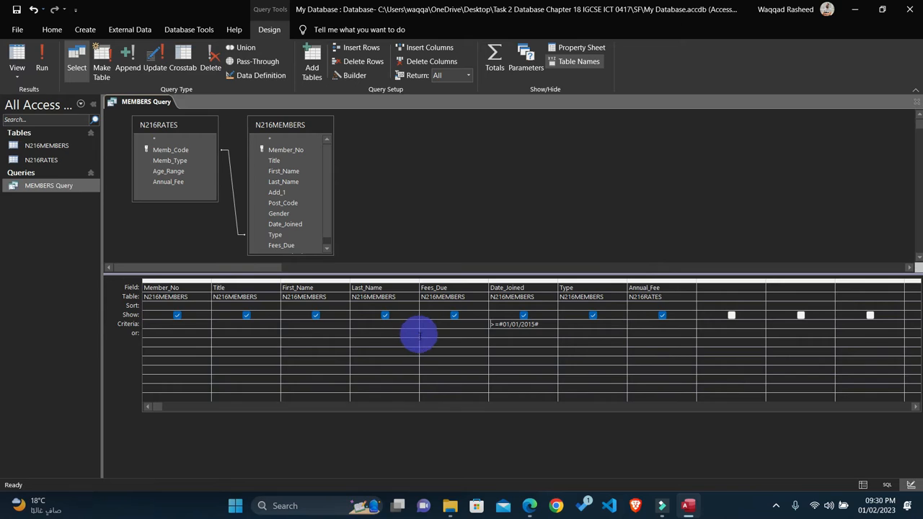
{"action": "type", "text": "Yes"}
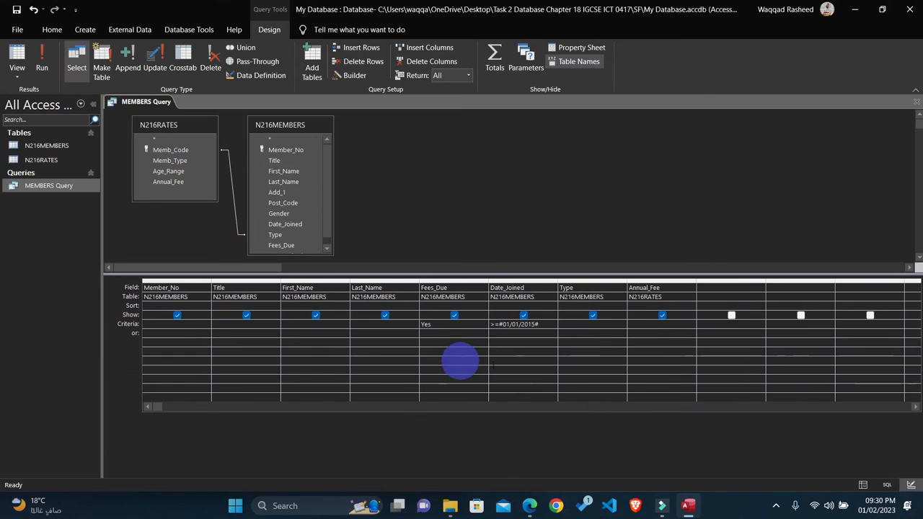
Step: Check the Type exclusion in the question paper PDF and set the Type field's criterion to Not TE
{"action": "left_click", "coordinate": [529, 506]}
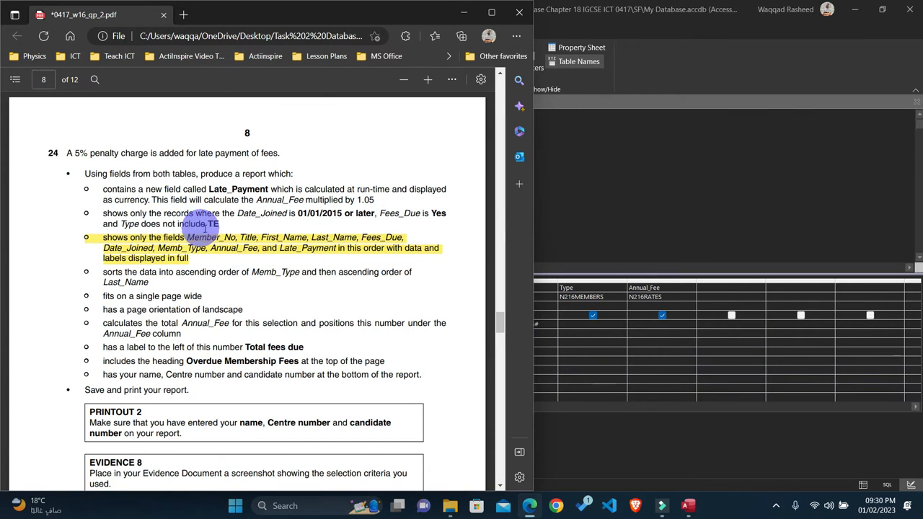
{"action": "left_click_drag", "start_coordinate": [203, 224], "coordinate": [220, 225]}
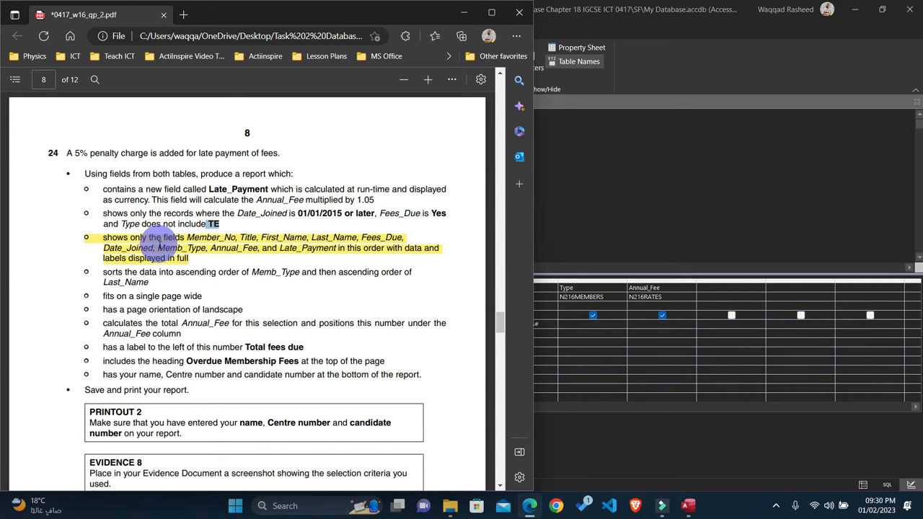
{"action": "left_click", "coordinate": [628, 336]}
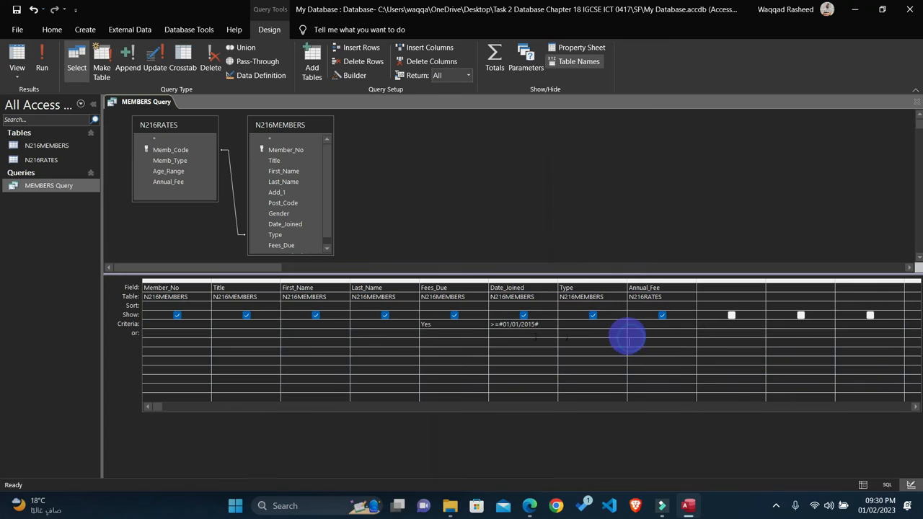
{"action": "left_click", "coordinate": [567, 325]}
{"action": "type", "text": "N"}
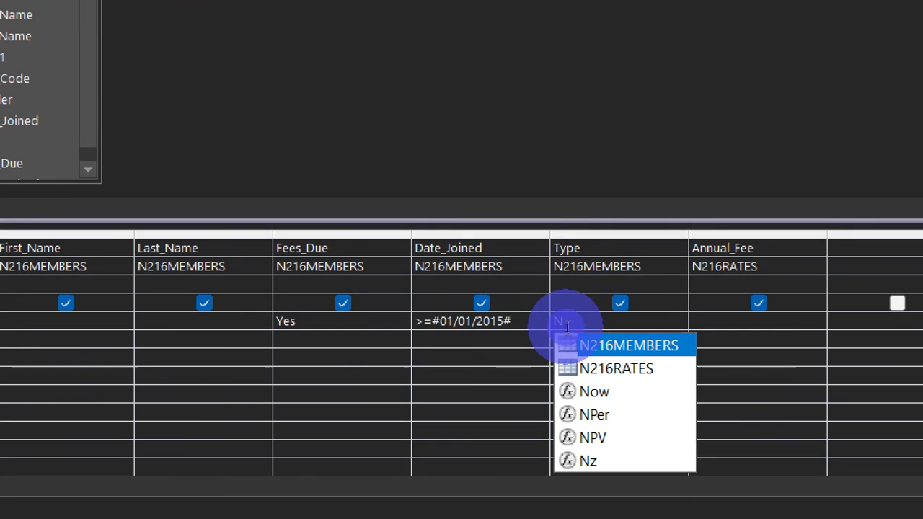
{"action": "type", "text": "ot"}
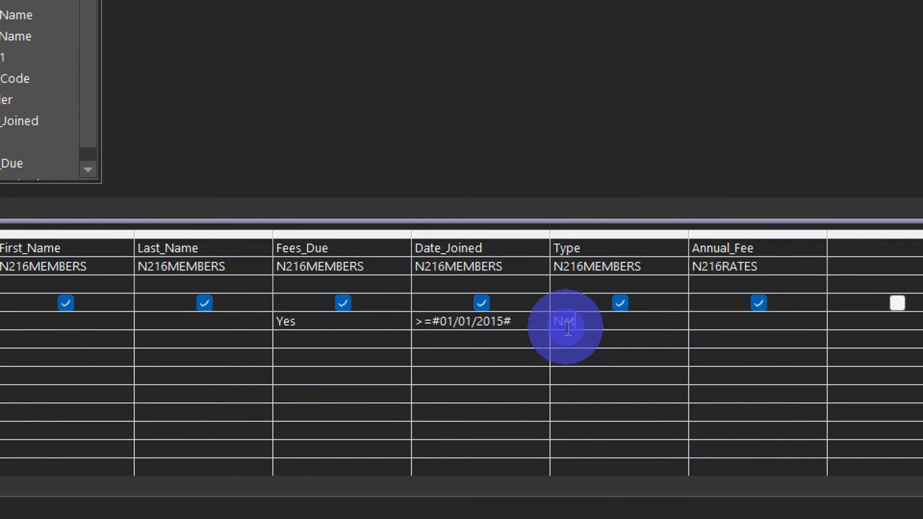
{"action": "type", "text": " TE"}
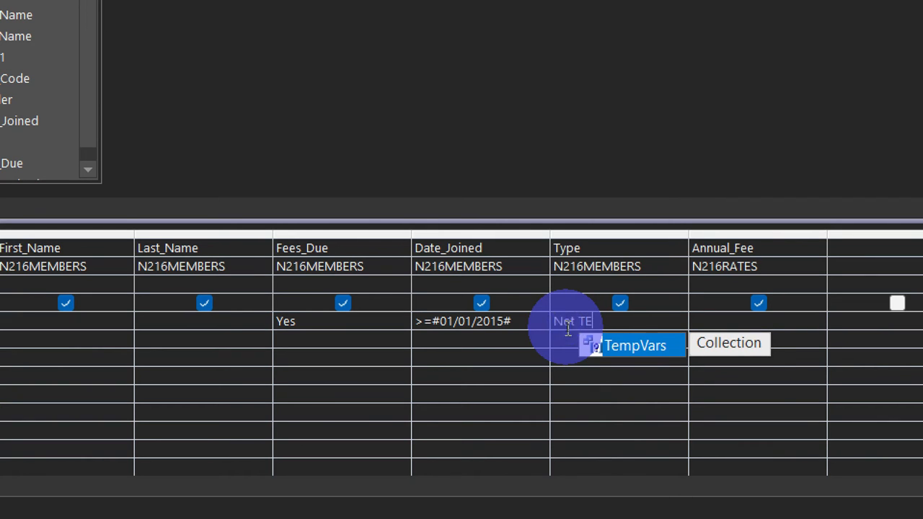
{"action": "left_click", "coordinate": [617, 401]}
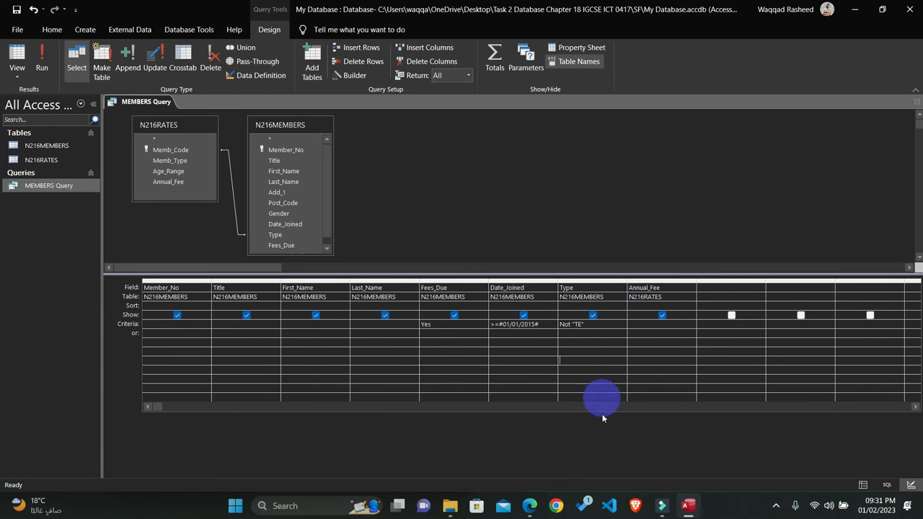
{"action": "left_click", "coordinate": [529, 507]}
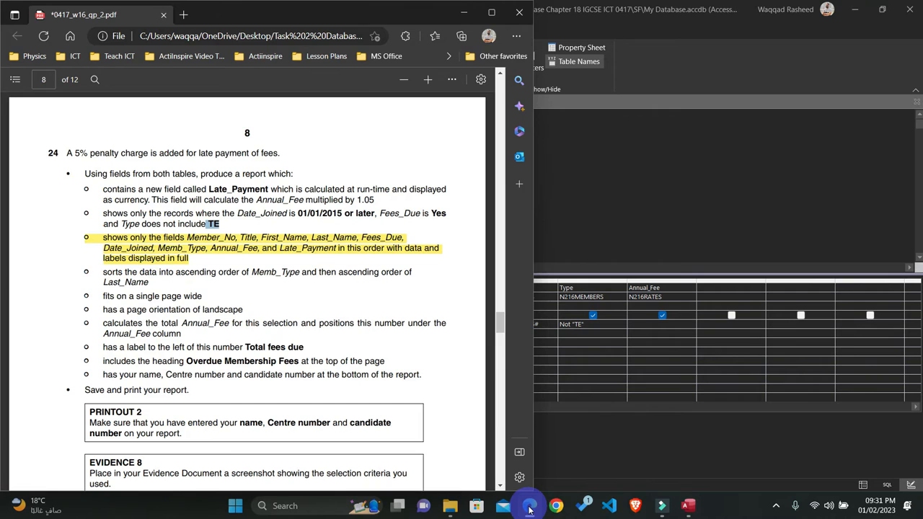
{"action": "left_click", "coordinate": [529, 507]}
{"action": "left_click", "coordinate": [776, 507]}
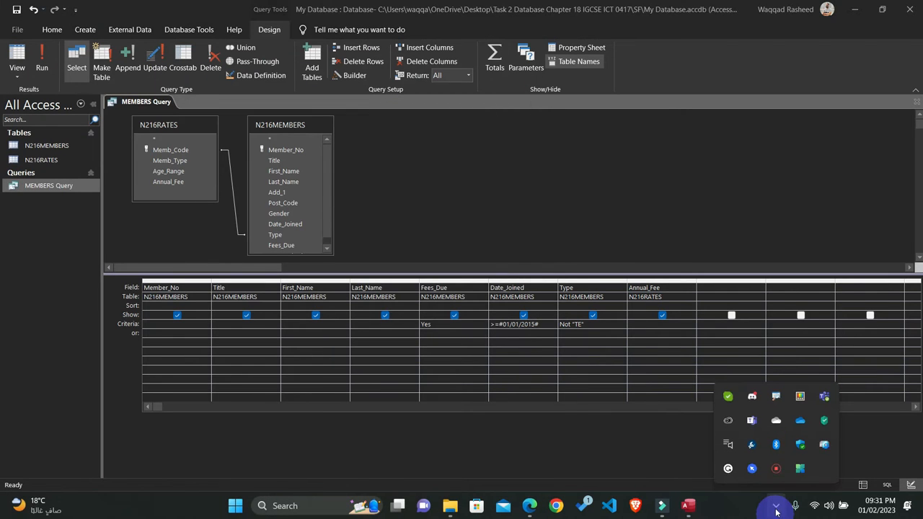
{"action": "right_click", "coordinate": [777, 476]}
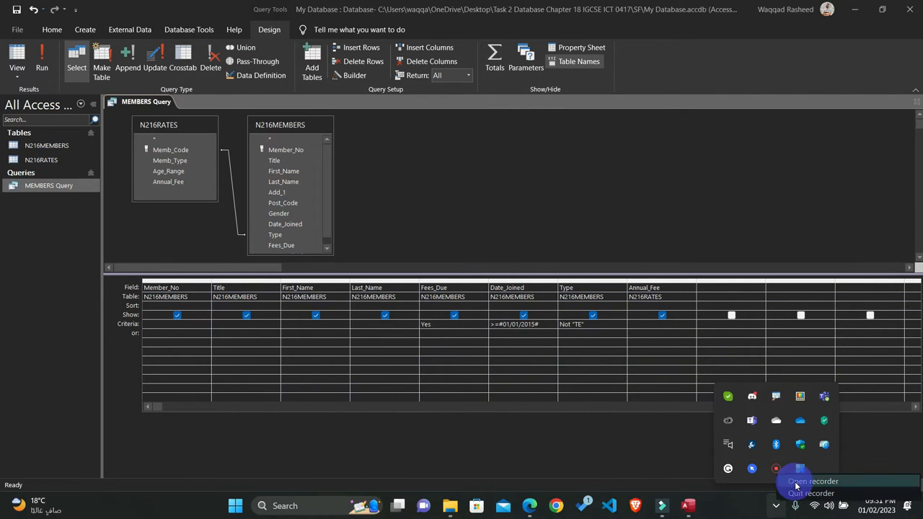
{"action": "left_click", "coordinate": [792, 483]}
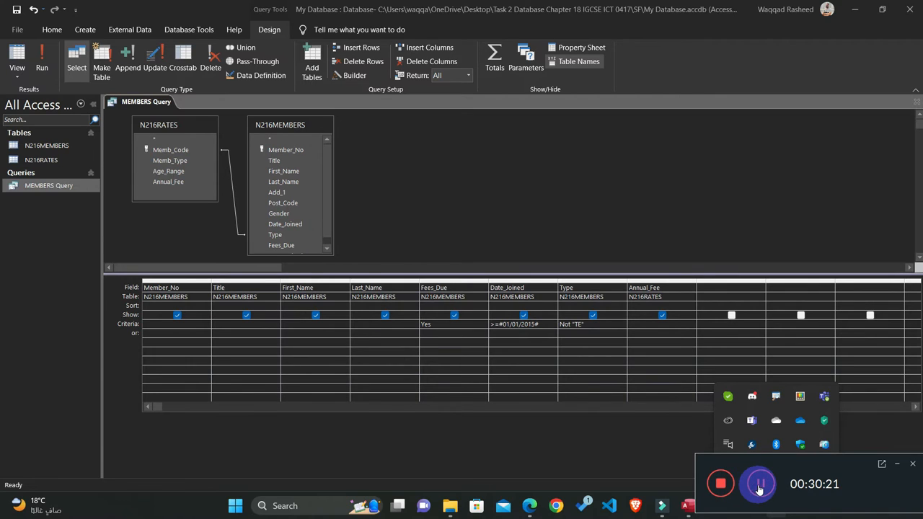
{"action": "left_click", "coordinate": [759, 484]}
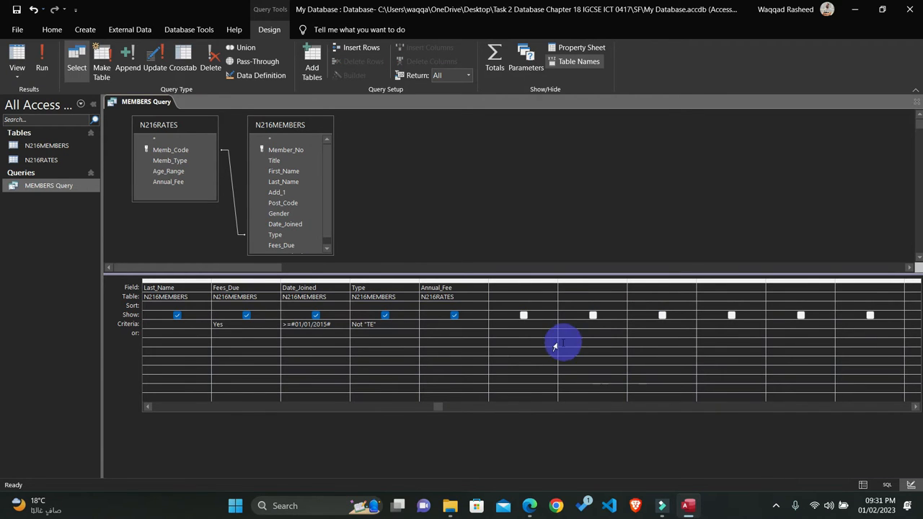
Step: Highlight question 24's Date_Joined, Fees_Due and Type record conditions in the question paper PDF after reviewing the query criteria
{"action": "left_click", "coordinate": [147, 408]}
{"action": "left_click", "coordinate": [146, 409]}
{"action": "left_click", "coordinate": [147, 409]}
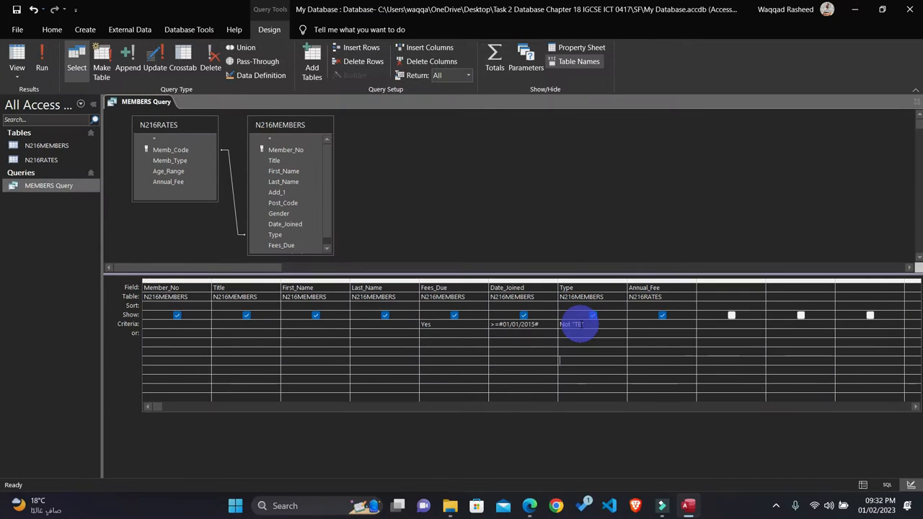
{"action": "left_click", "coordinate": [530, 505]}
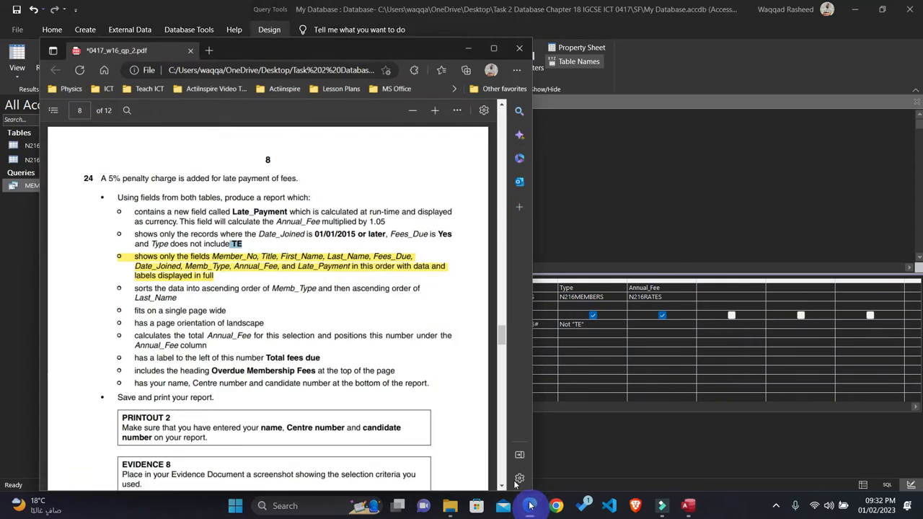
{"action": "left_click", "coordinate": [222, 221]}
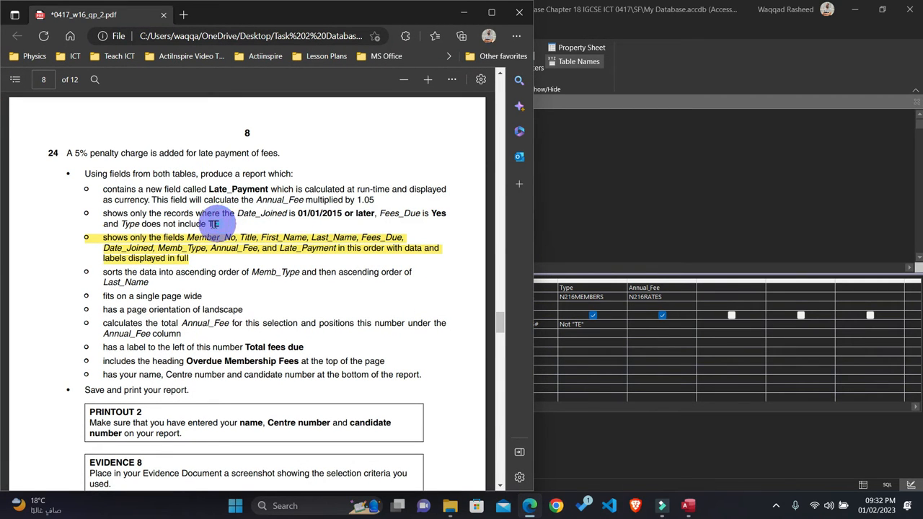
{"action": "left_click_drag", "start_coordinate": [218, 224], "coordinate": [90, 214]}
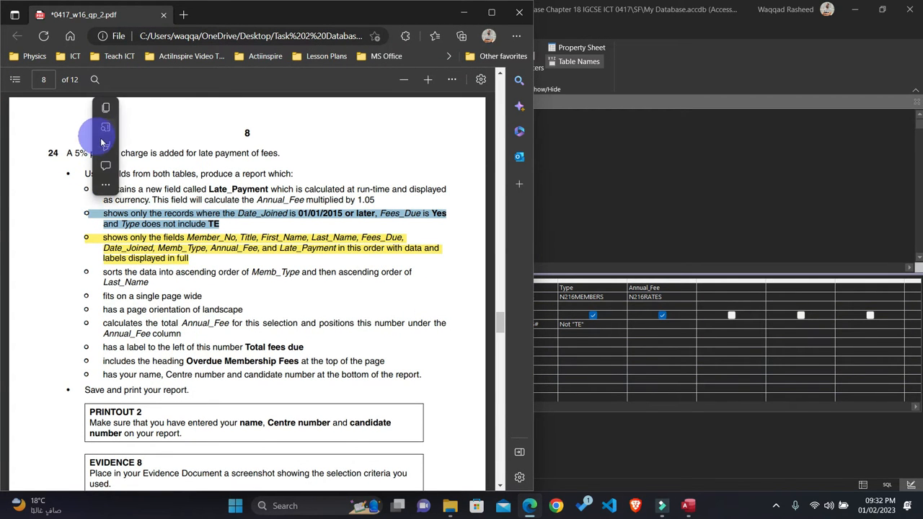
{"action": "left_click", "coordinate": [130, 149]}
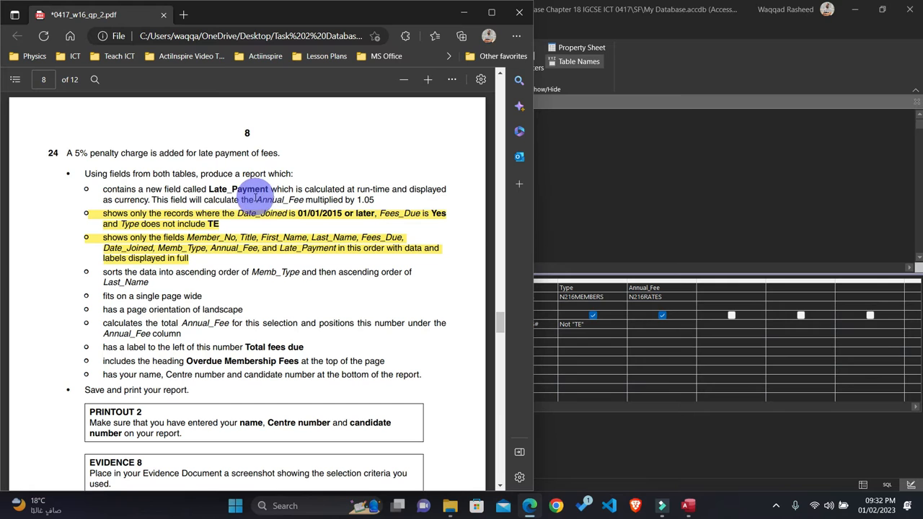
Step: Add the shown calculated field Late_Payment: [Annual_Fee]*1.05 in the empty query column after Annual_Fee
{"action": "left_click", "coordinate": [711, 290]}
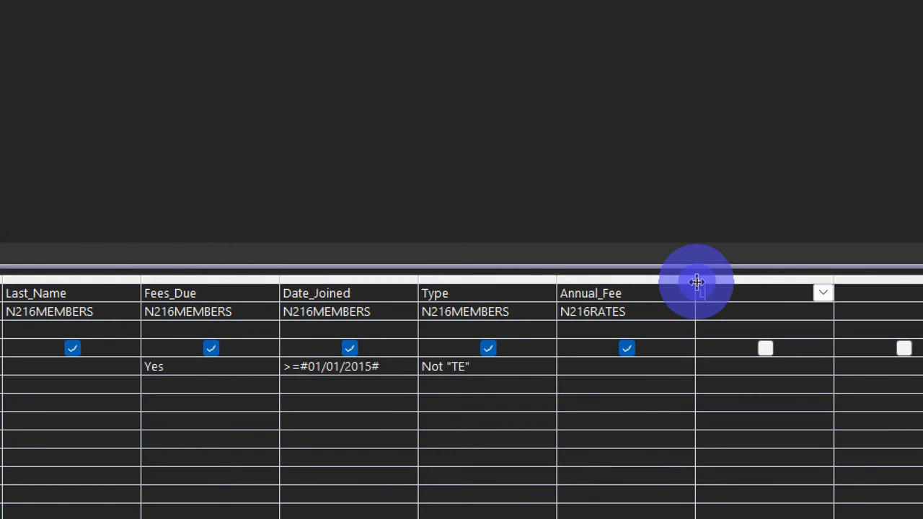
{"action": "type", "text": "L"}
{"action": "type", "text": "ate"}
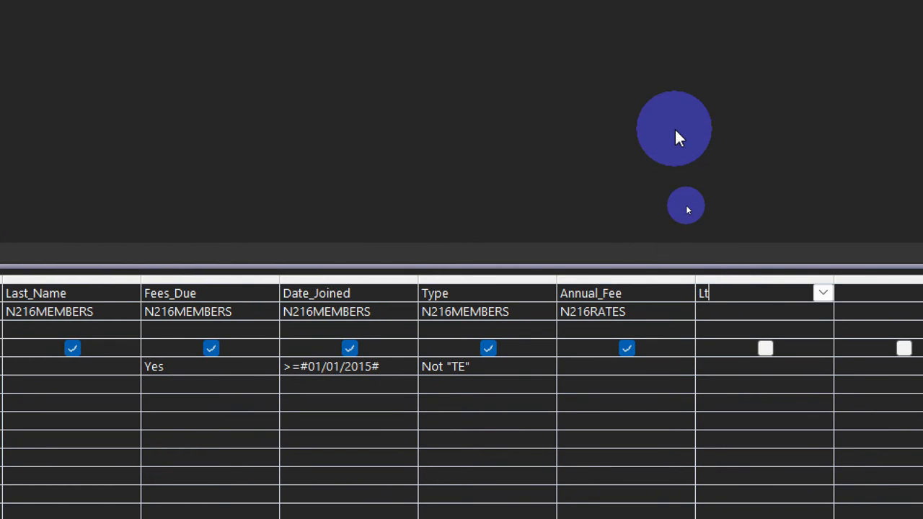
{"action": "type", "text": "_Payment"}
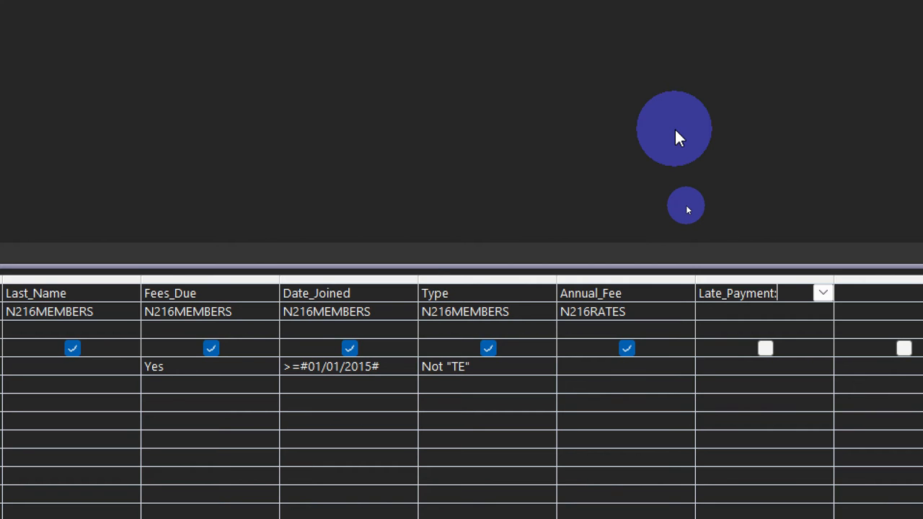
{"action": "type", "text": ":[Annual"}
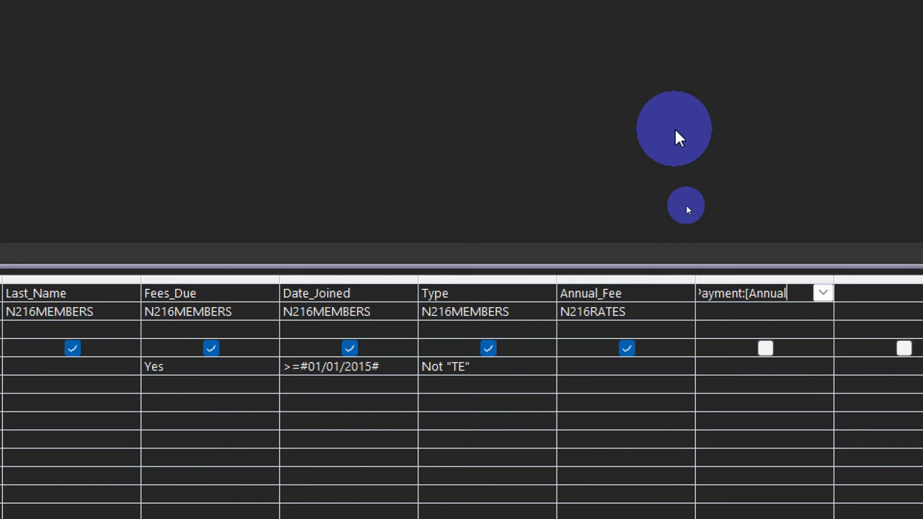
{"action": "type", "text": "_Fee]"}
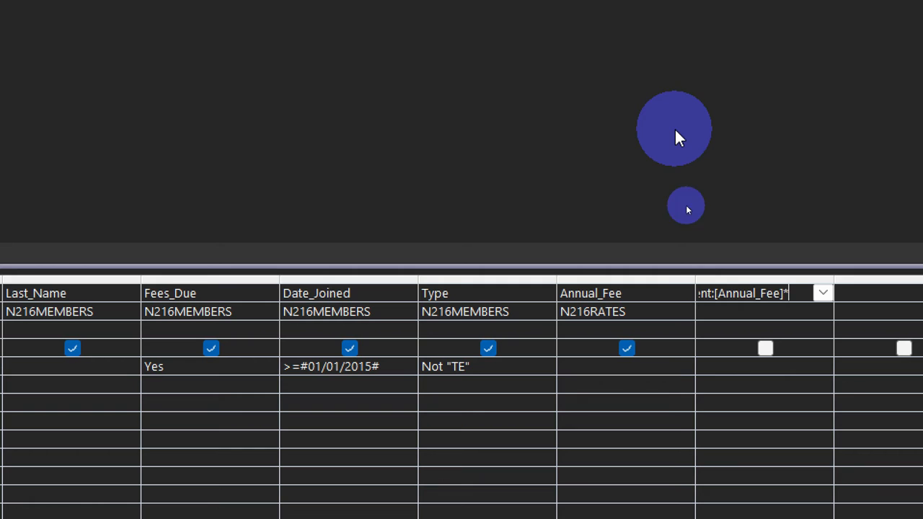
{"action": "type", "text": "*1.05"}
{"action": "left_click", "coordinate": [766, 349]}
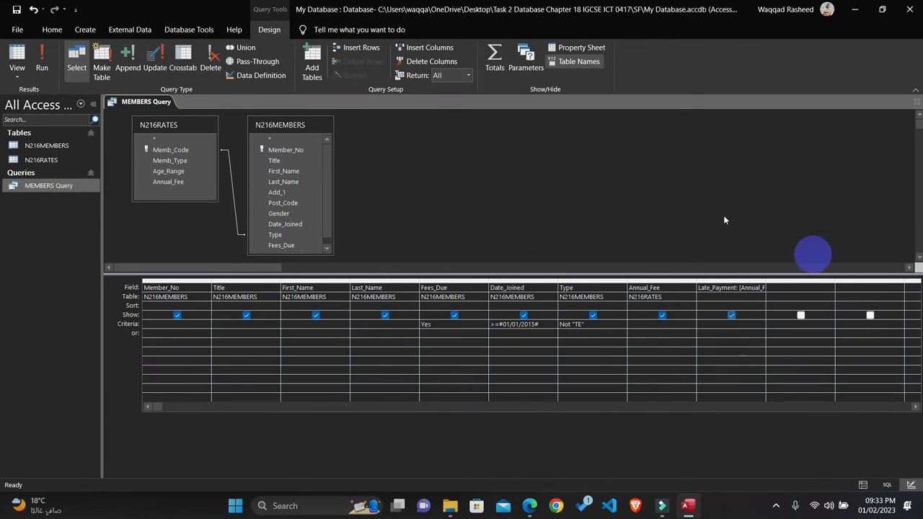
Step: Run MEMBERS Query to examine the calculated Late_Payment column, and close the query
{"action": "left_click", "coordinate": [43, 57]}
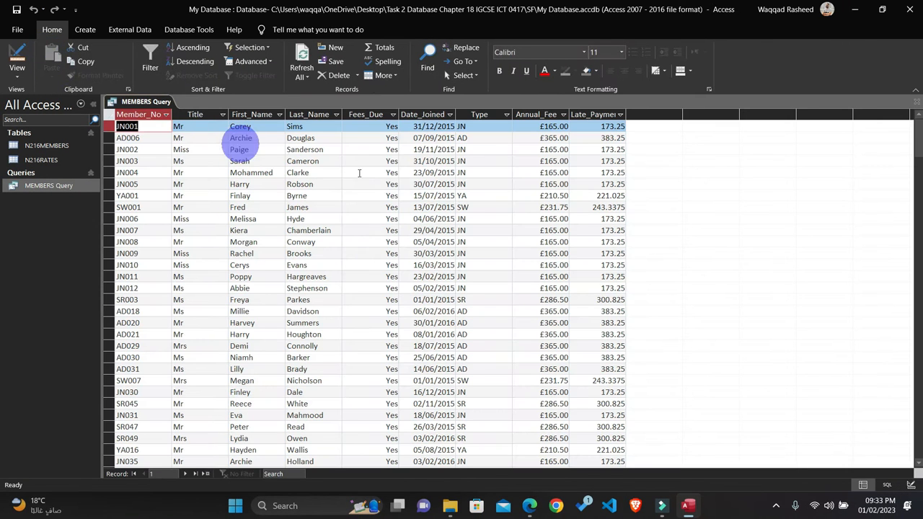
{"action": "left_click", "coordinate": [590, 114]}
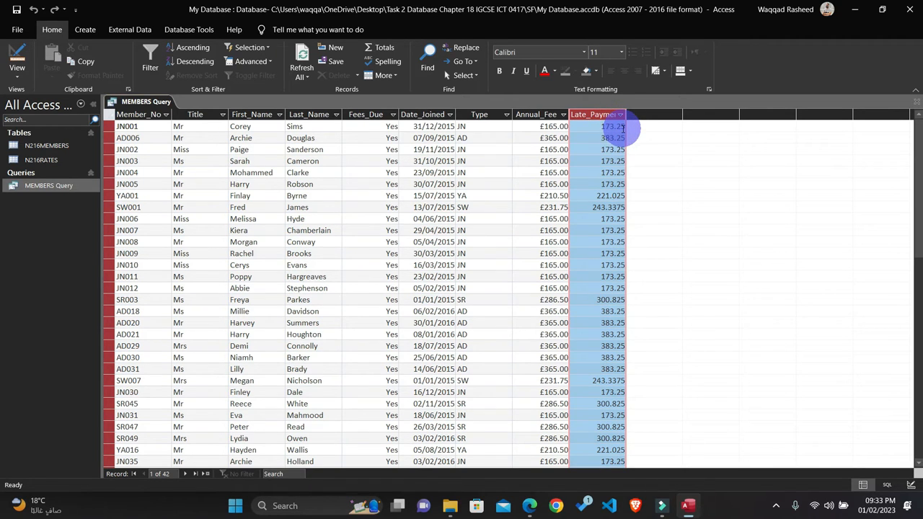
{"action": "left_click", "coordinate": [916, 102]}
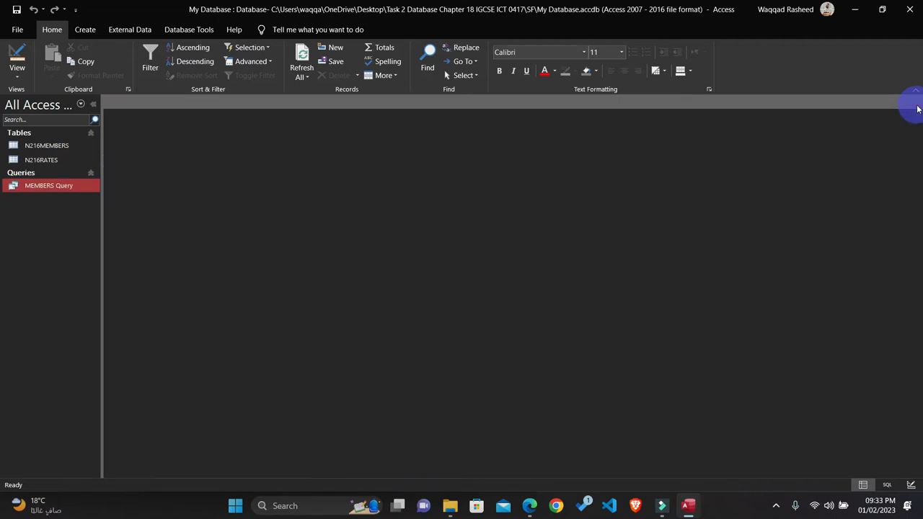
Step: Reopen MEMBERS Query in Design View, set the Late_Payment field's format to Currency, and close the query
{"action": "right_click", "coordinate": [53, 184]}
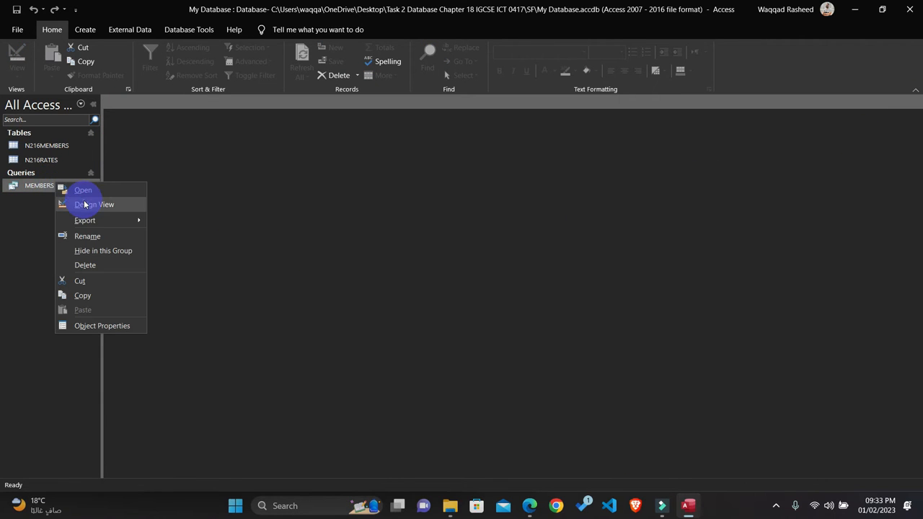
{"action": "left_click", "coordinate": [87, 203]}
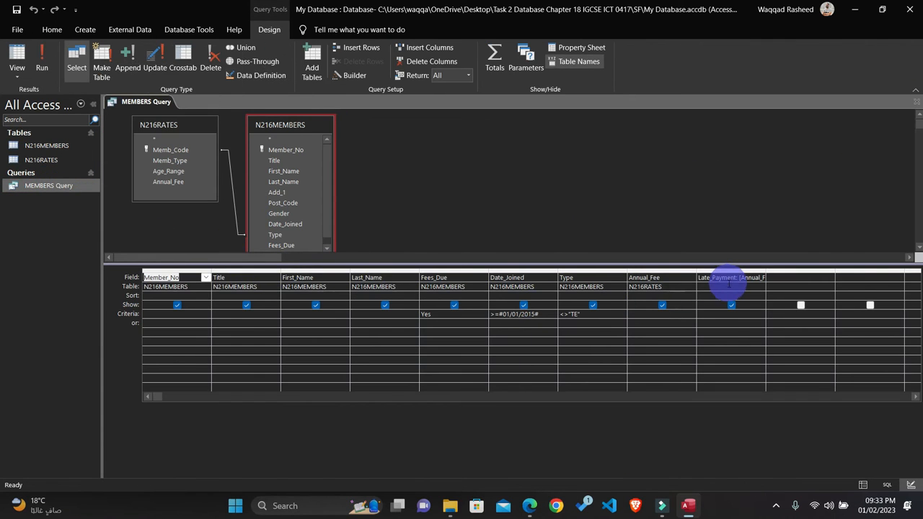
{"action": "left_click", "coordinate": [730, 280]}
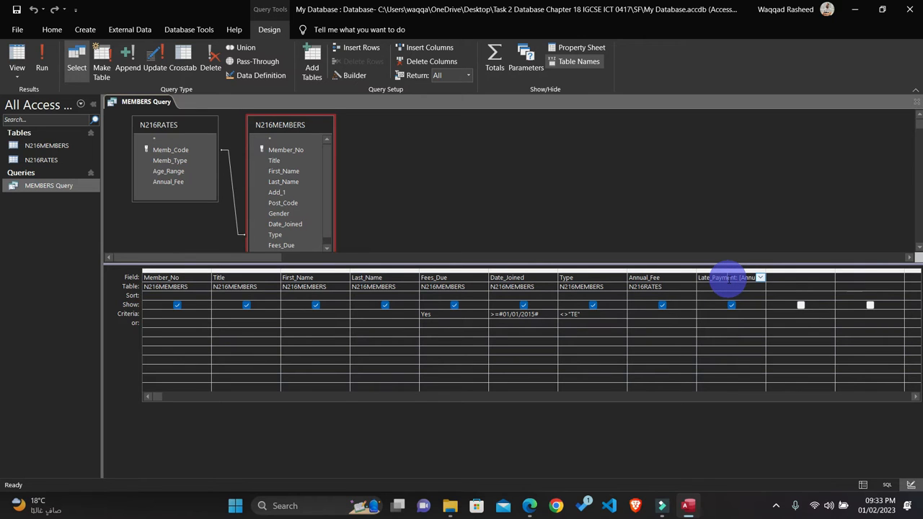
{"action": "right_click", "coordinate": [729, 280]}
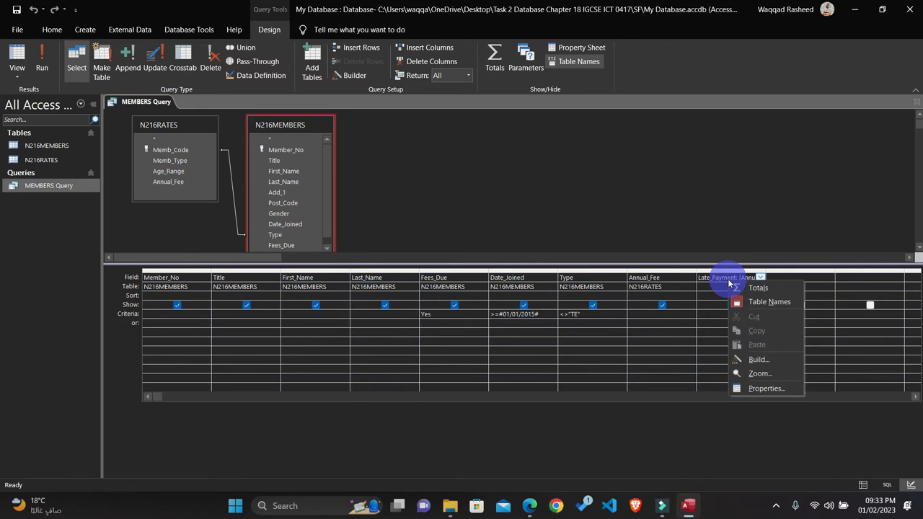
{"action": "left_click", "coordinate": [758, 388]}
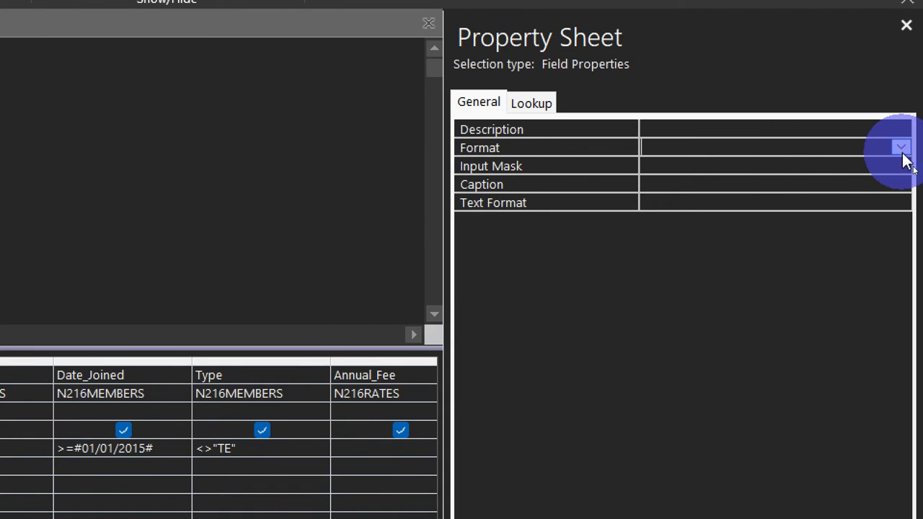
{"action": "left_click", "coordinate": [902, 152]}
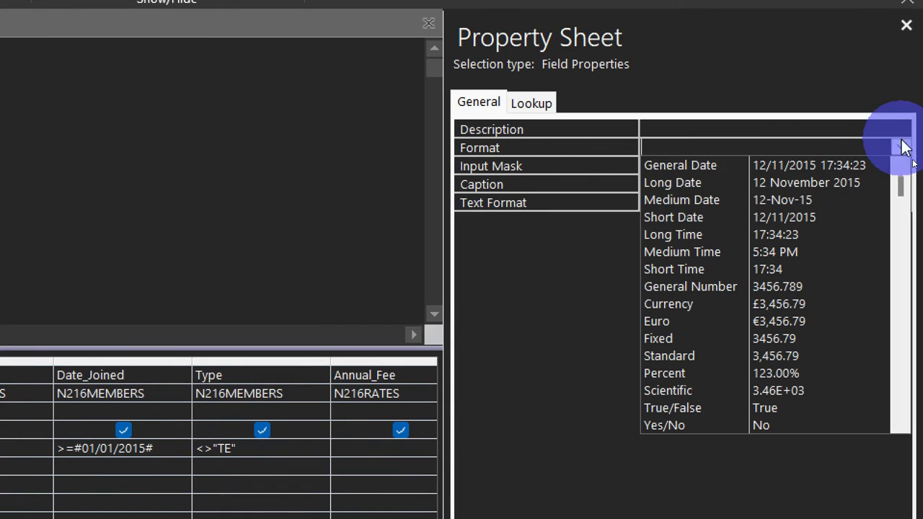
{"action": "left_click", "coordinate": [677, 305]}
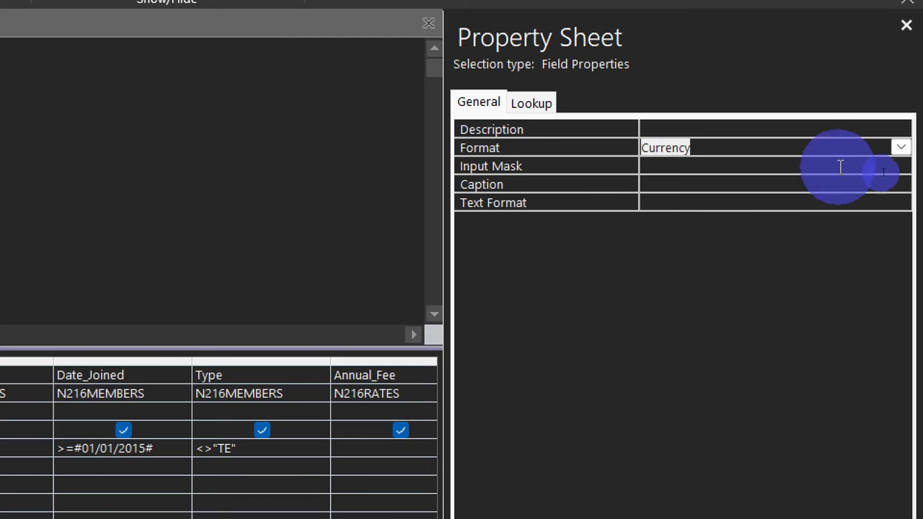
{"action": "left_click", "coordinate": [907, 25]}
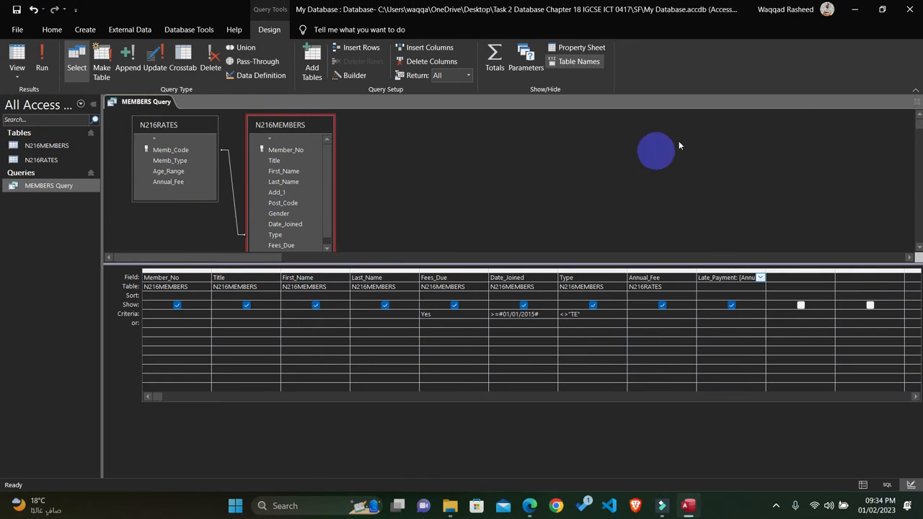
{"action": "left_click", "coordinate": [917, 102]}
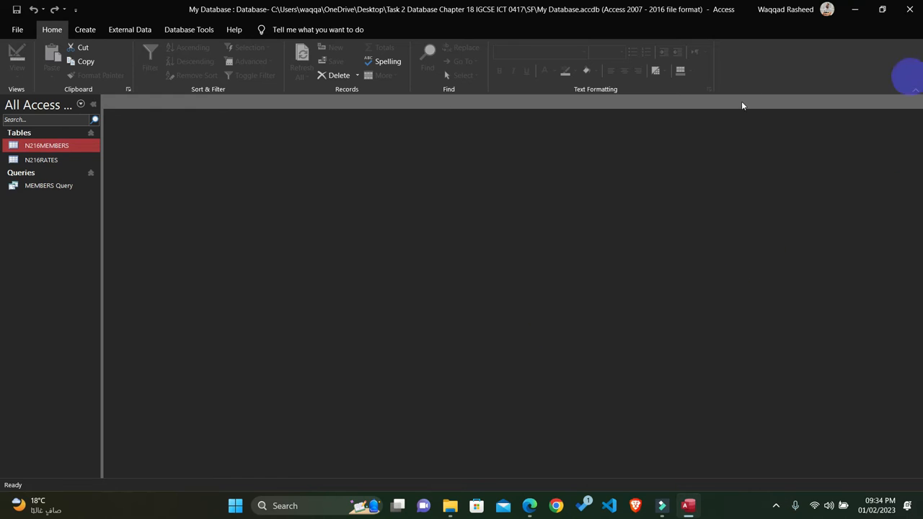
Step: Open MEMBERS Query in Datasheet View to check the format of the Late_Payment values, and close it
{"action": "double_click", "coordinate": [48, 186]}
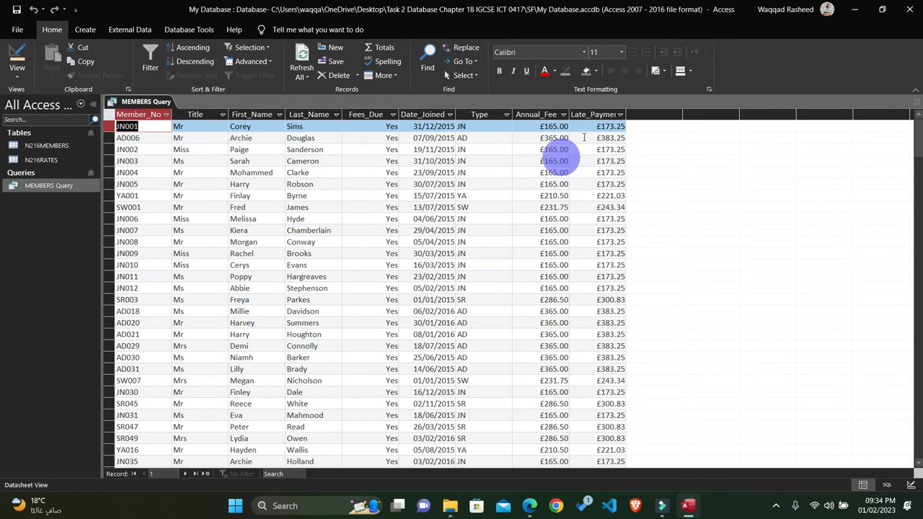
{"action": "left_click", "coordinate": [592, 114]}
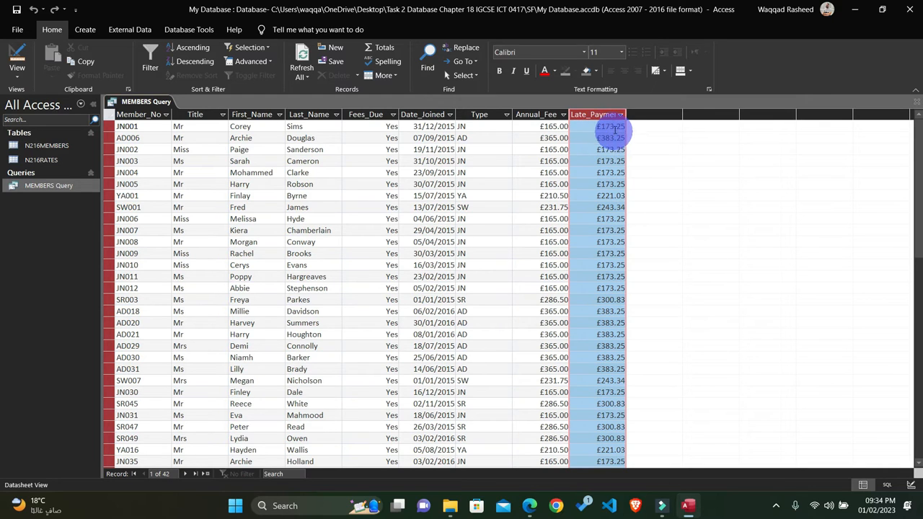
{"action": "left_click", "coordinate": [917, 102]}
Step: Highlight question 24's Late_Payment calculated field requirement in the question paper PDF and view the remaining report requirements
{"action": "left_click", "coordinate": [529, 506]}
{"action": "left_click", "coordinate": [252, 215]}
{"action": "double_click", "coordinate": [375, 196]}
{"action": "left_click_drag", "start_coordinate": [374, 197], "coordinate": [88, 191]}
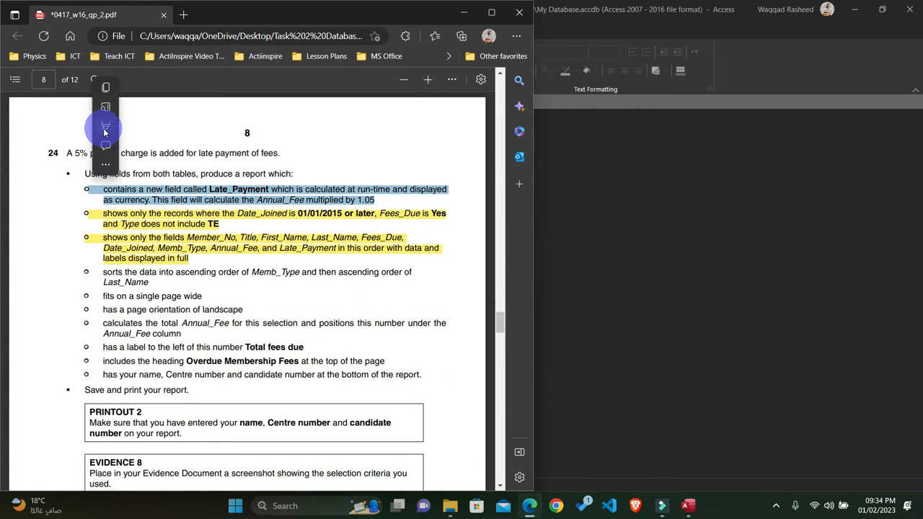
{"action": "left_click", "coordinate": [128, 128]}
{"action": "scroll", "coordinate": [217, 274], "scroll_direction": "down", "scroll_amount": 1}
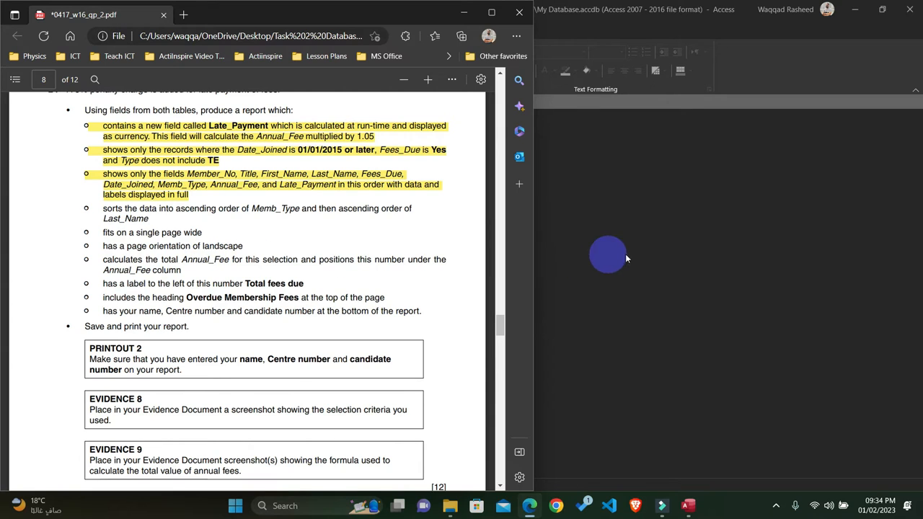
{"action": "left_click", "coordinate": [619, 253]}
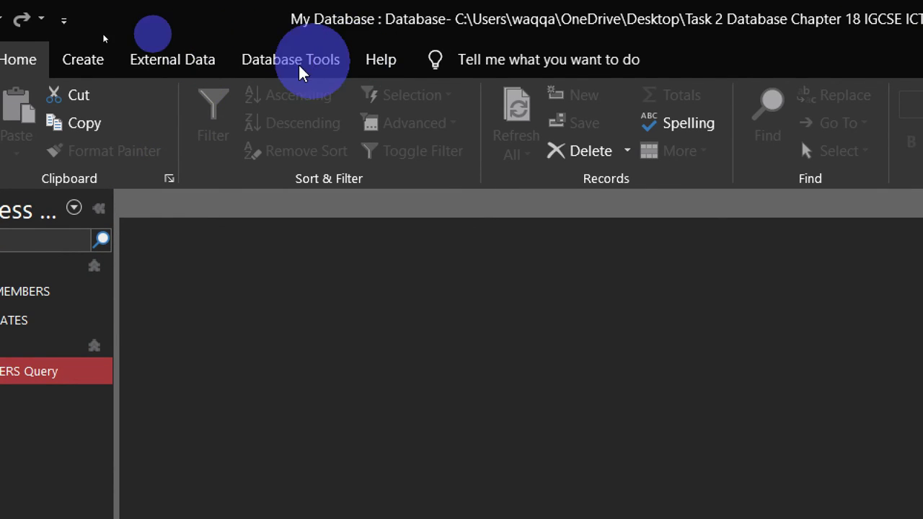
{"action": "left_click", "coordinate": [154, 52]}
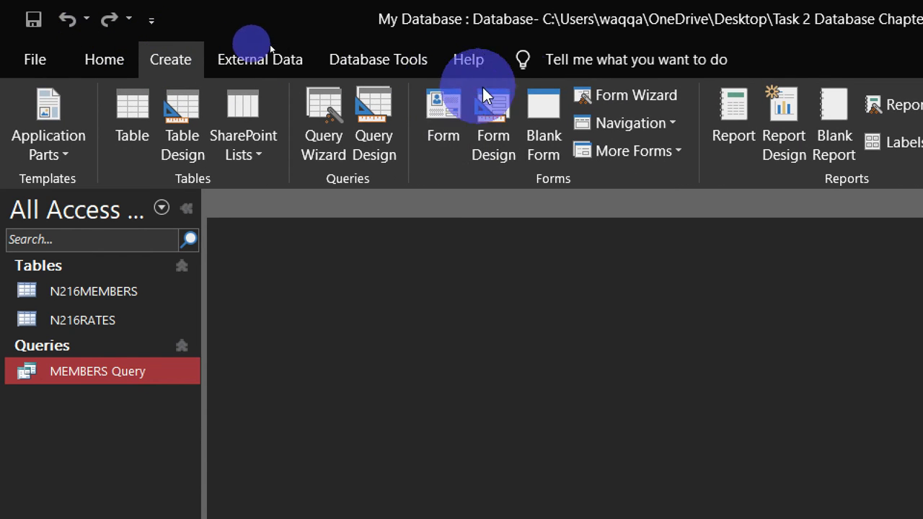
{"action": "left_click", "coordinate": [902, 105]}
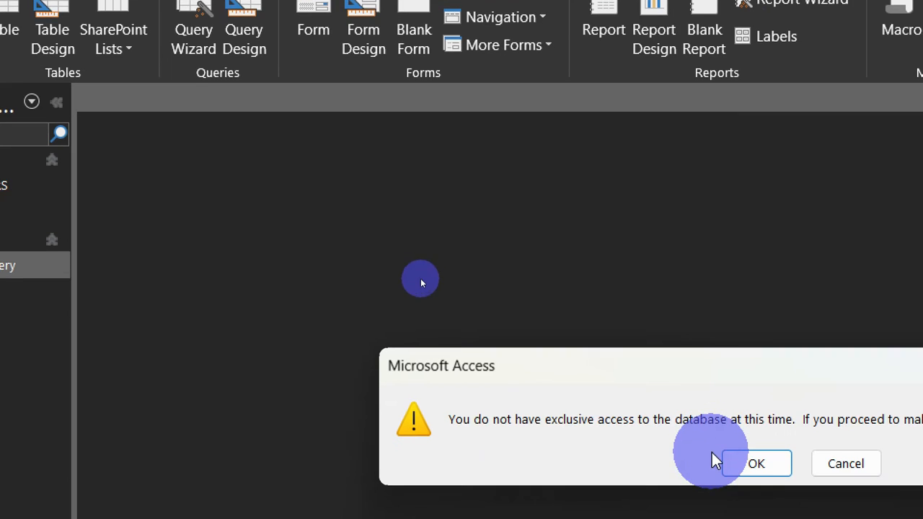
{"action": "left_click", "coordinate": [754, 414]}
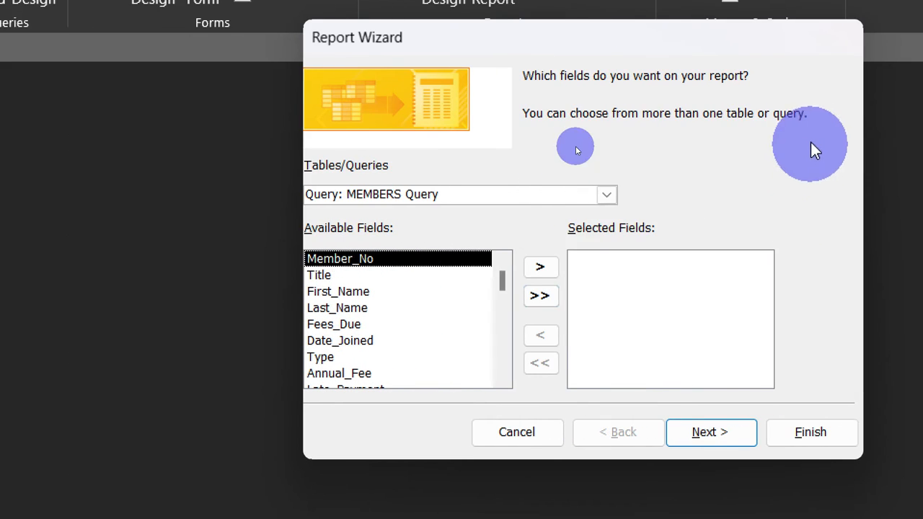
{"action": "left_click", "coordinate": [506, 418]}
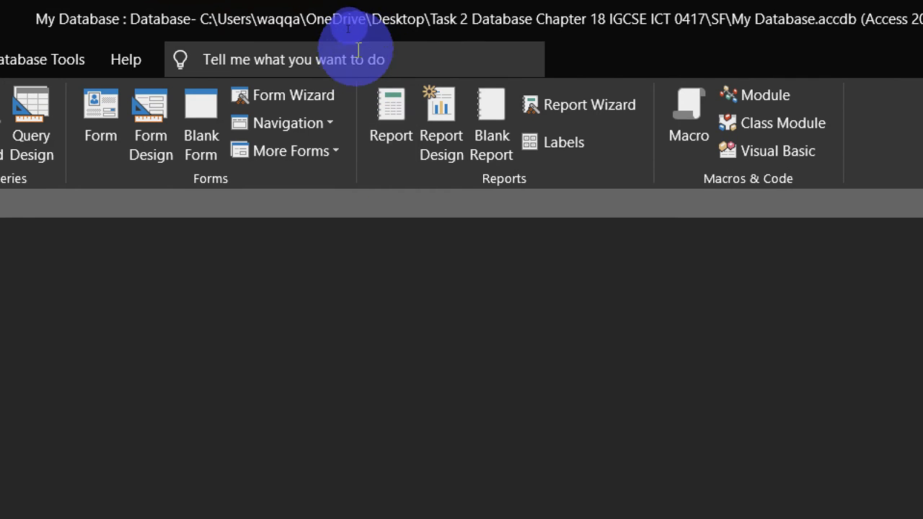
{"action": "left_click", "coordinate": [570, 108]}
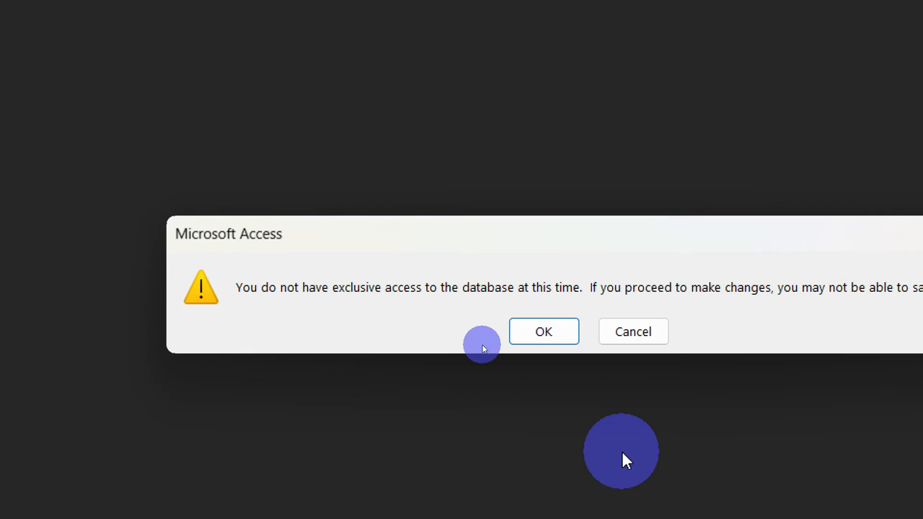
{"action": "left_click", "coordinate": [556, 343]}
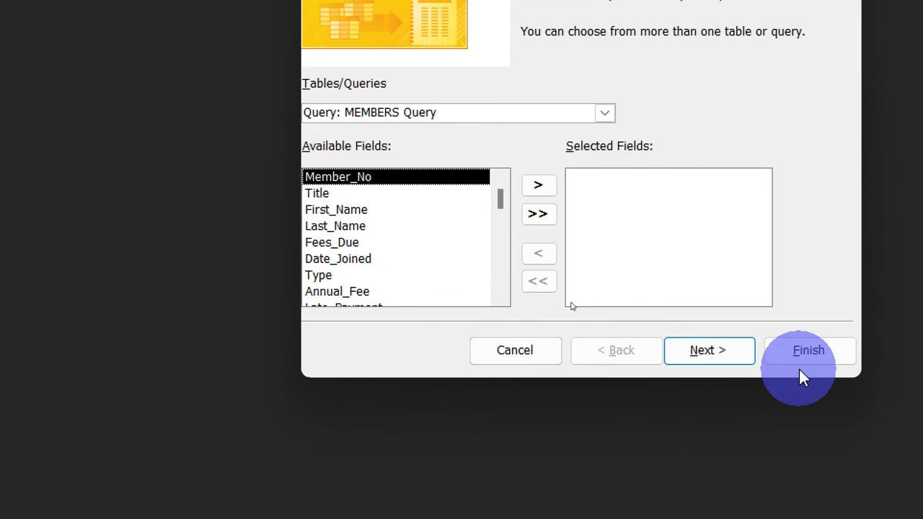
{"action": "left_click", "coordinate": [528, 349]}
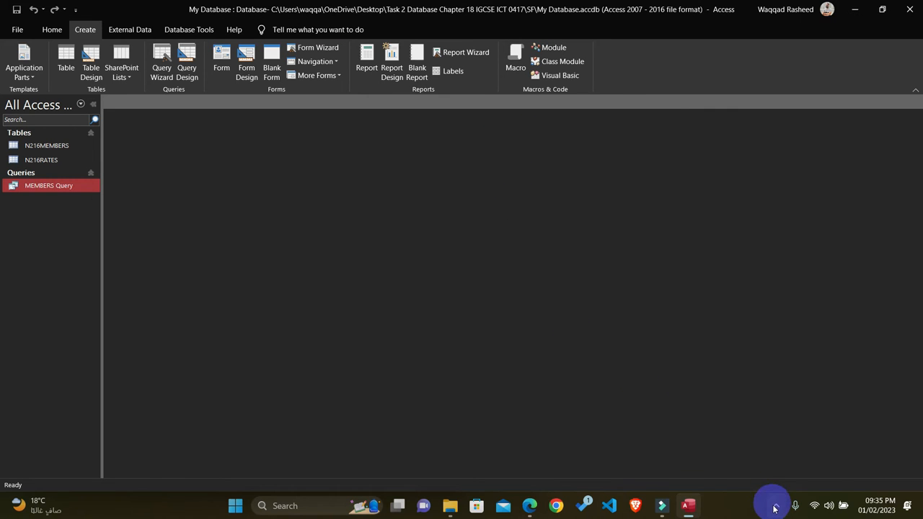
{"action": "left_click", "coordinate": [776, 509]}
{"action": "right_click", "coordinate": [775, 473]}
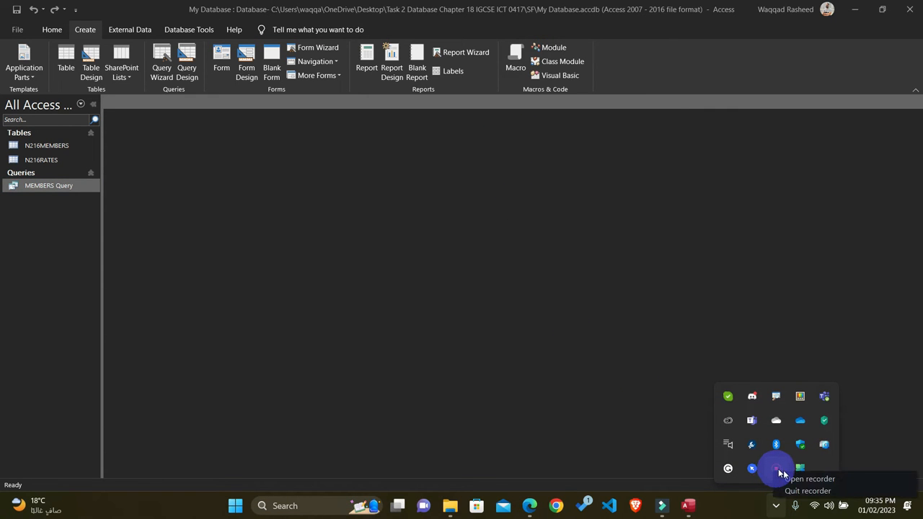
{"action": "left_click", "coordinate": [800, 479]}
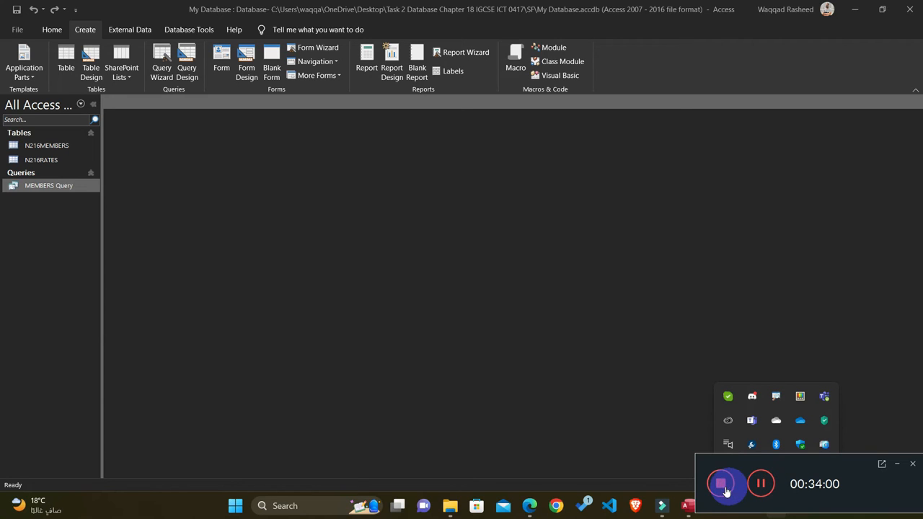
{"action": "left_click", "coordinate": [762, 485]}
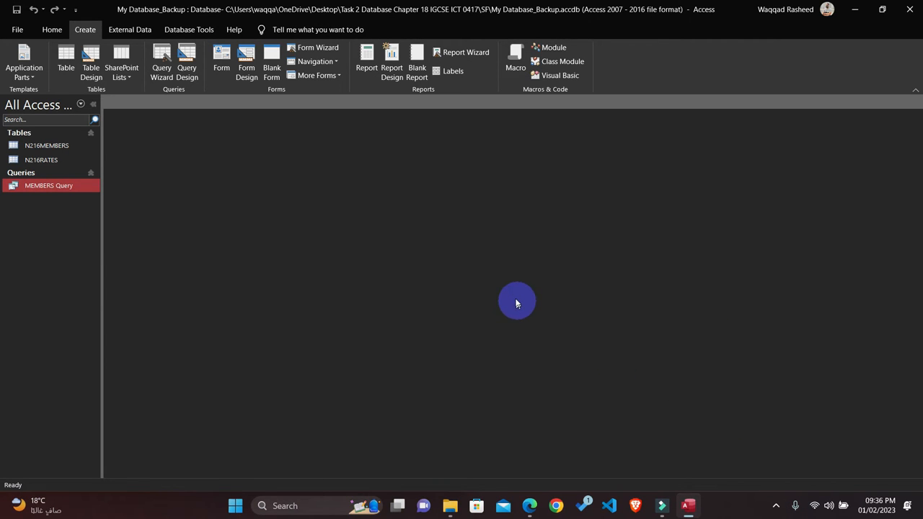
Step: Review question 24's requirements in the question paper and start a report with the Report Wizard using all fields from MEMBERS Query
{"action": "left_click", "coordinate": [530, 506]}
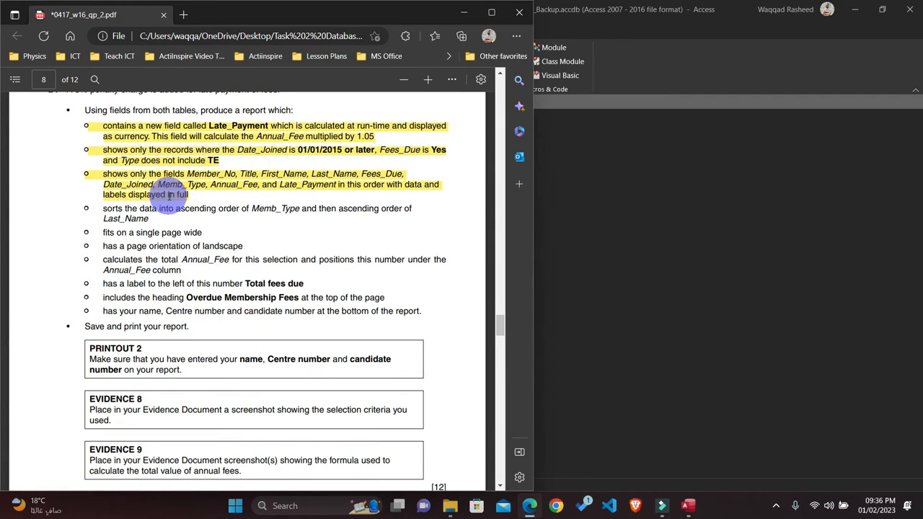
{"action": "scroll", "coordinate": [170, 196], "scroll_direction": "up", "scroll_amount": 1}
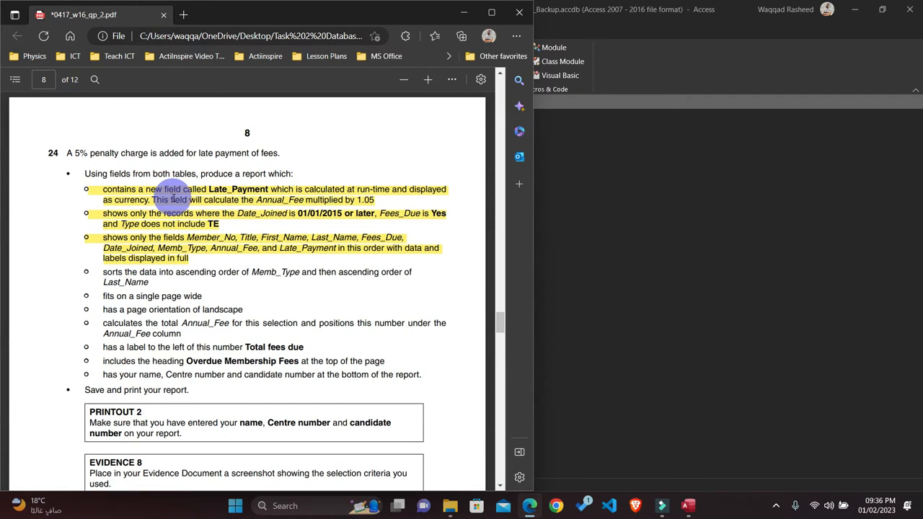
{"action": "left_click", "coordinate": [602, 233]}
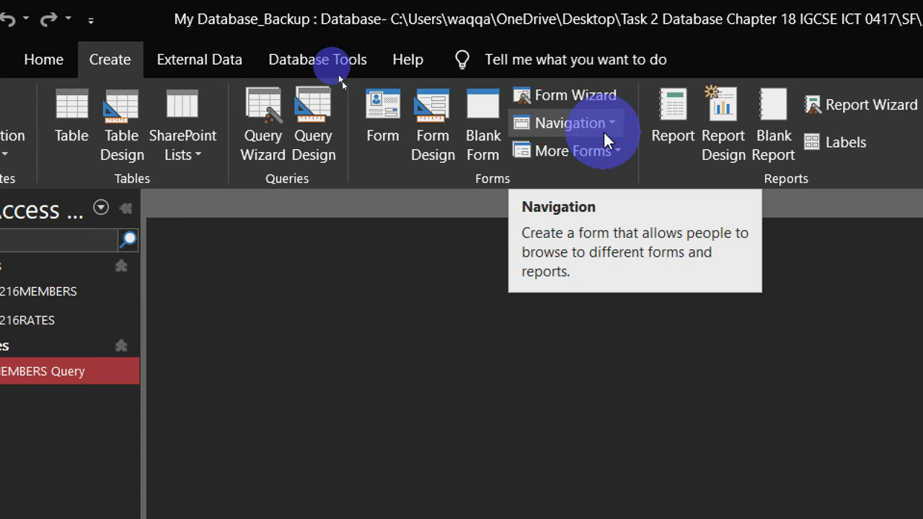
{"action": "left_click", "coordinate": [865, 98]}
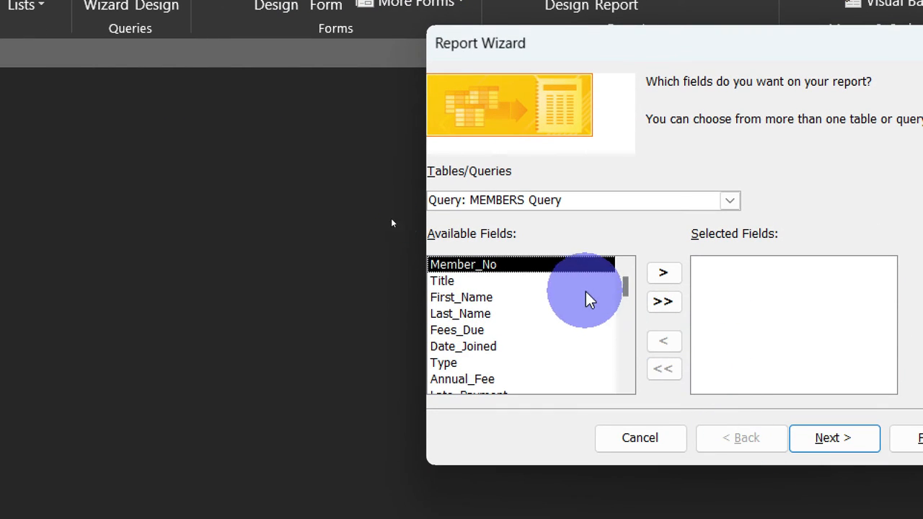
{"action": "left_click", "coordinate": [664, 301]}
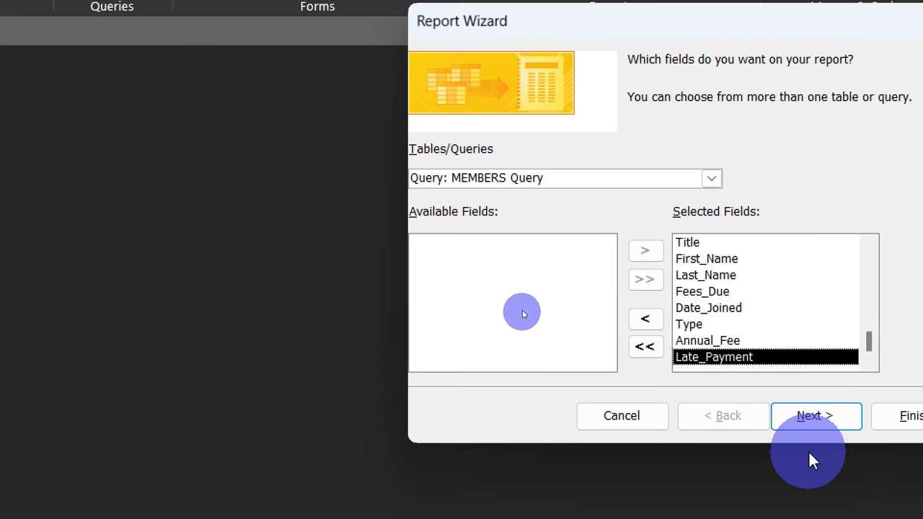
{"action": "left_click", "coordinate": [806, 412]}
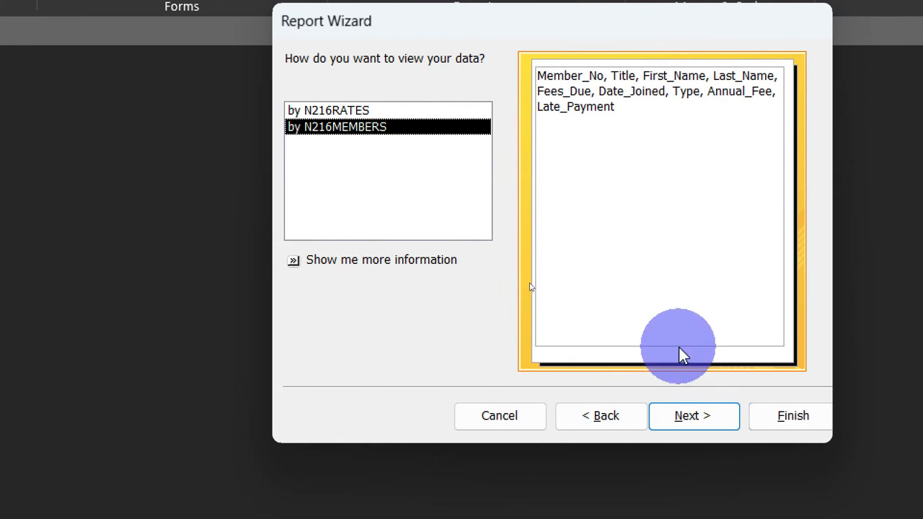
Step: View the report data by N216MEMBERS without grouping or sorting, and choose a tabular layout in landscape orientation
{"action": "left_click", "coordinate": [697, 418]}
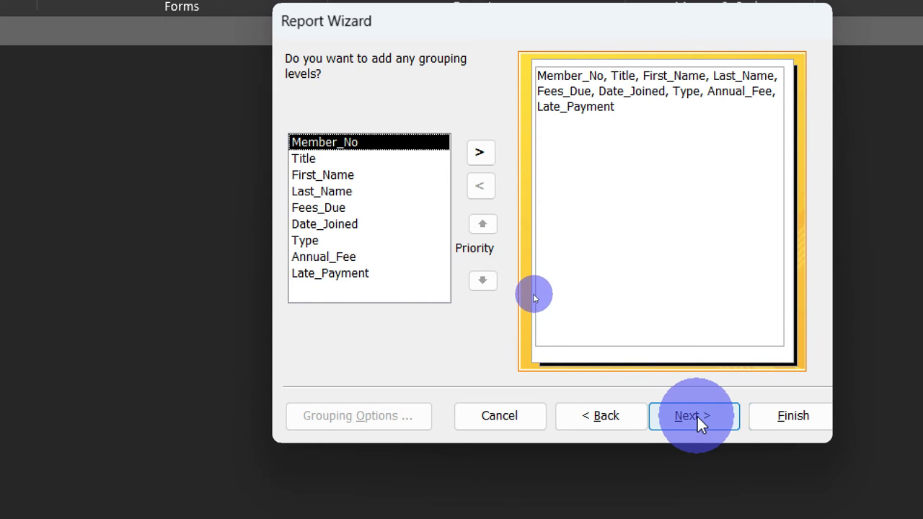
{"action": "left_click", "coordinate": [696, 416]}
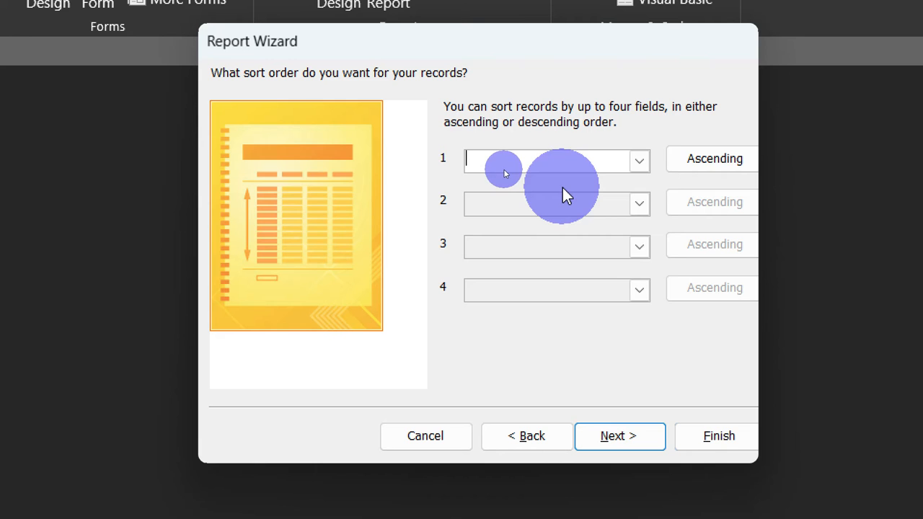
{"action": "left_click", "coordinate": [620, 443]}
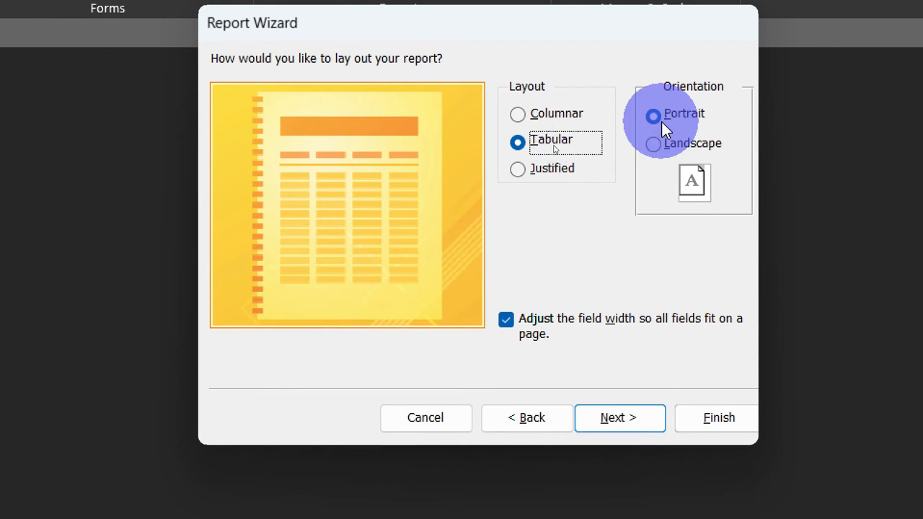
{"action": "left_click", "coordinate": [653, 163]}
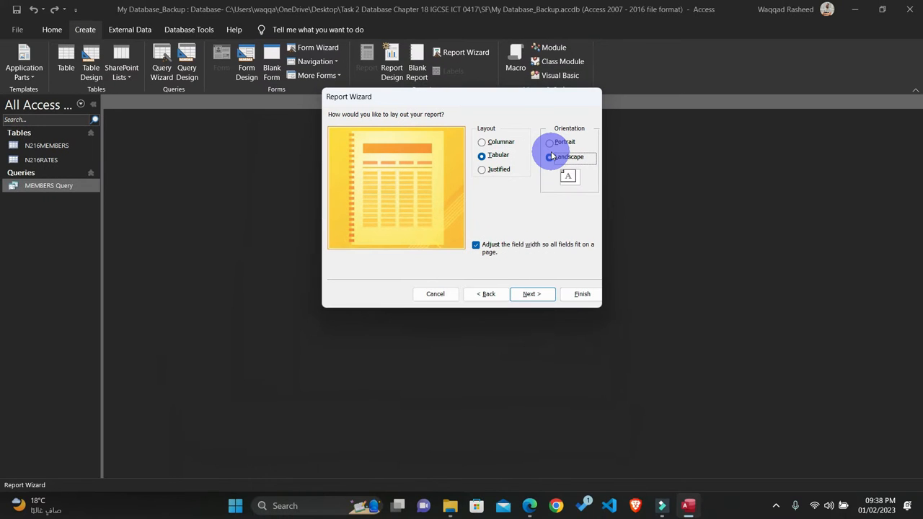
Step: Highlight question 24's landscape page orientation requirement in the question paper PDF
{"action": "left_click", "coordinate": [531, 505]}
{"action": "left_click_drag", "start_coordinate": [243, 311], "coordinate": [85, 318]}
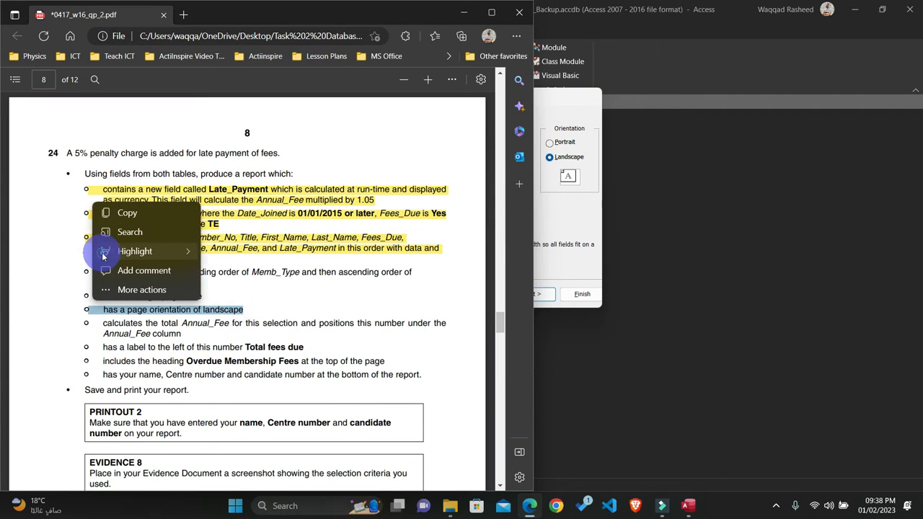
{"action": "mouse_move", "coordinate": [177, 251]}
{"action": "left_click", "coordinate": [214, 253]}
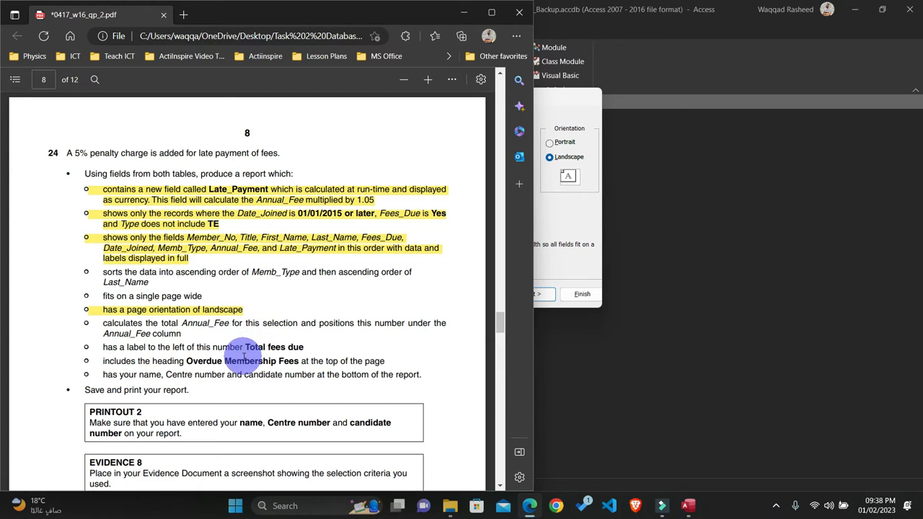
Step: Title the report Overdue Membership Fees, copying the heading from the question paper, and finish the wizard with a preview of the report
{"action": "left_click", "coordinate": [563, 231]}
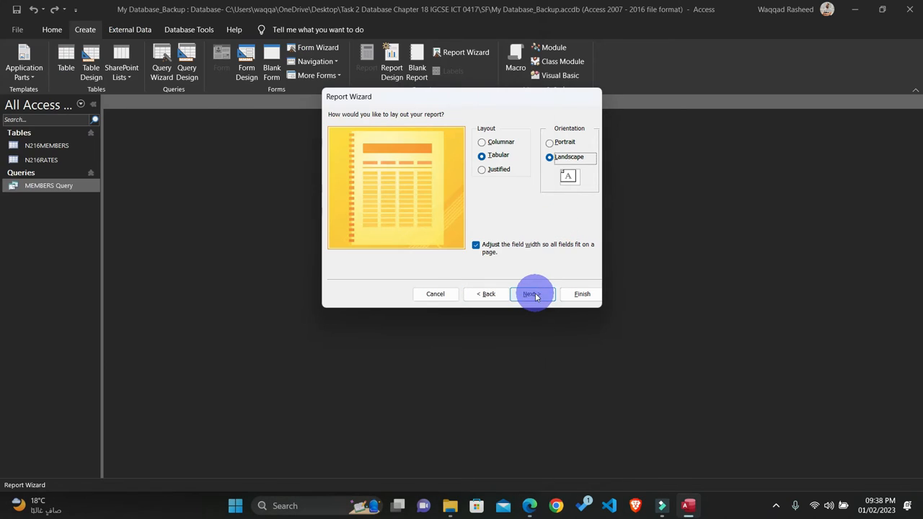
{"action": "left_click", "coordinate": [535, 295]}
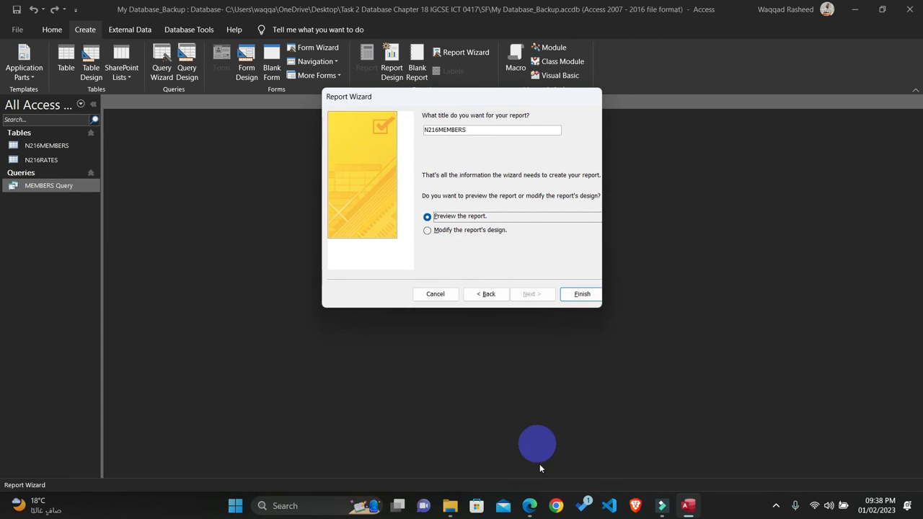
{"action": "left_click", "coordinate": [530, 506]}
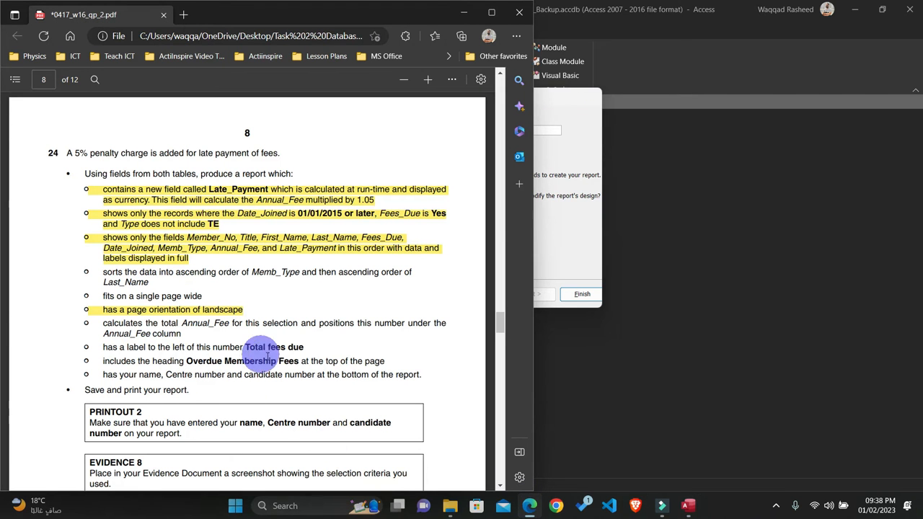
{"action": "left_click_drag", "start_coordinate": [298, 361], "coordinate": [192, 364]}
{"action": "key", "text": "ctrl+c"}
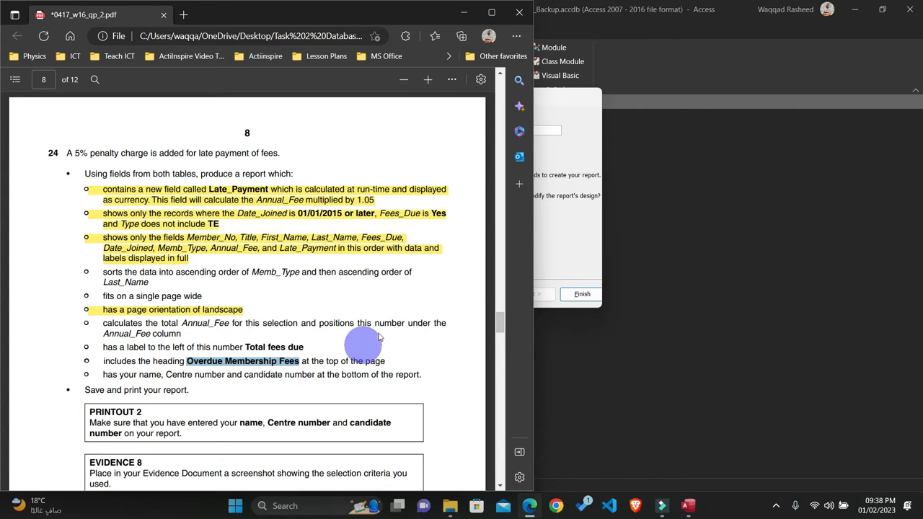
{"action": "left_click", "coordinate": [584, 252]}
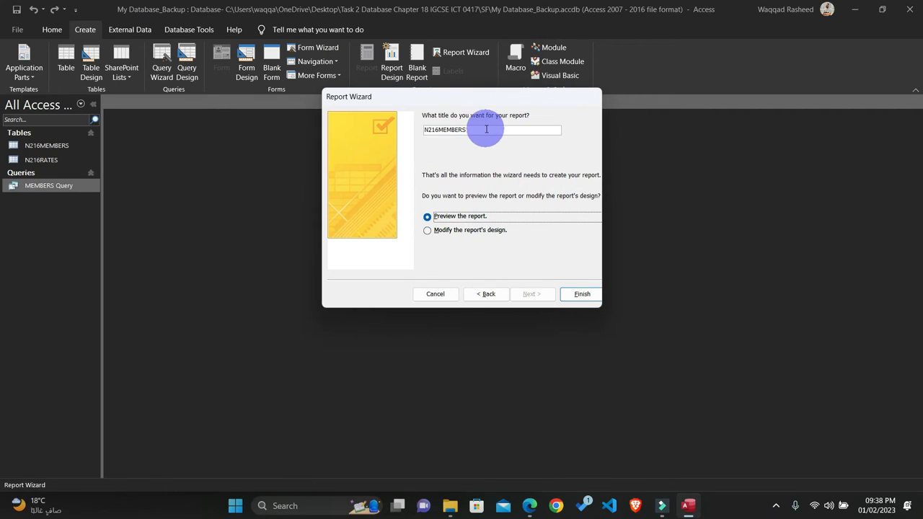
{"action": "left_click_drag", "start_coordinate": [481, 128], "coordinate": [423, 133]}
{"action": "key", "text": "ctrl+v"}
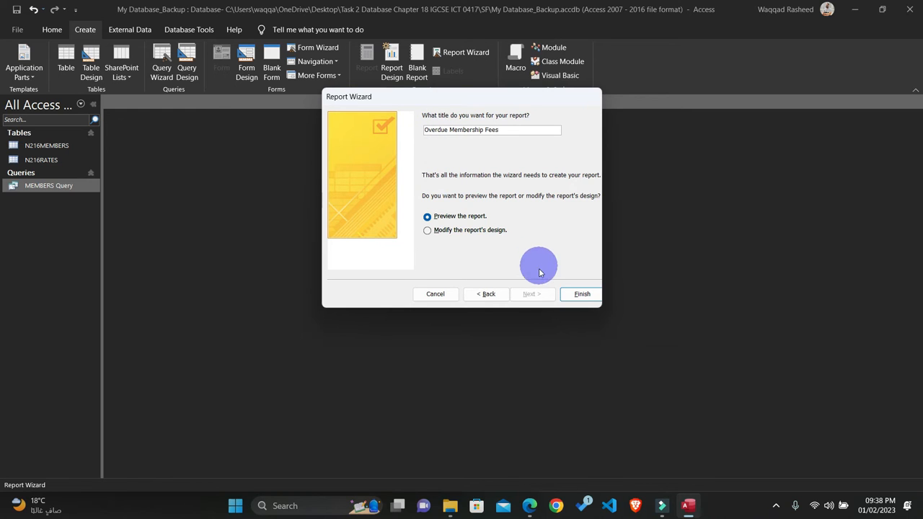
{"action": "left_click", "coordinate": [573, 296]}
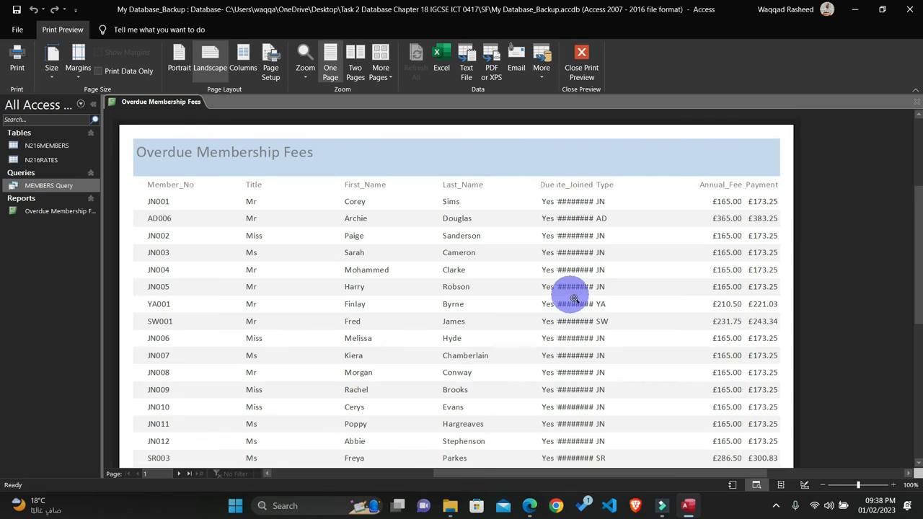
Step: Examine the column headings and data of the Overdue Membership Fees report in Print Preview, and close it
{"action": "scroll", "coordinate": [573, 297], "scroll_direction": "down", "scroll_amount": 5}
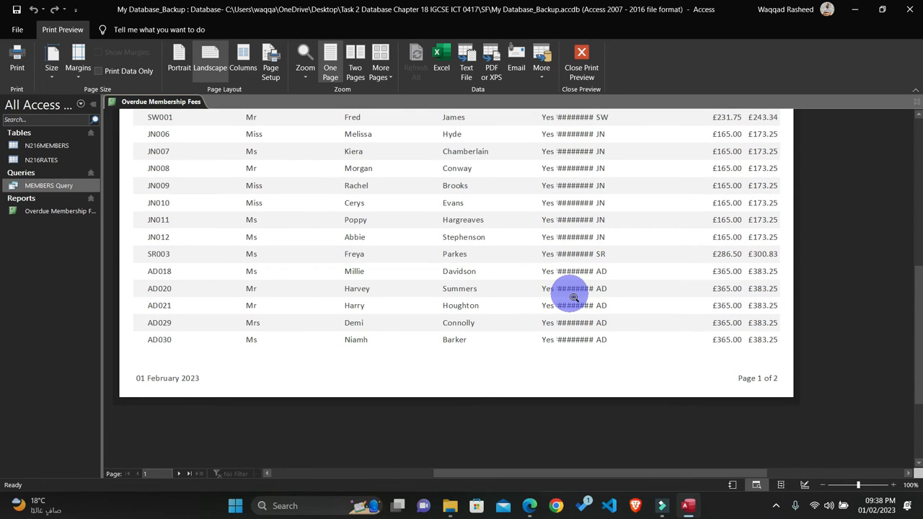
{"action": "scroll", "coordinate": [573, 296], "scroll_direction": "up", "scroll_amount": 3}
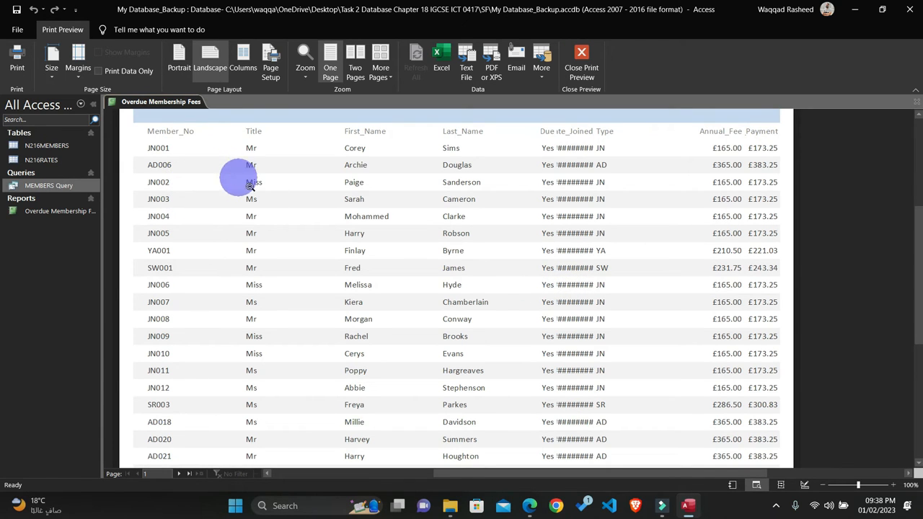
{"action": "scroll", "coordinate": [322, 242], "scroll_direction": "up", "scroll_amount": 1}
{"action": "scroll", "coordinate": [323, 242], "scroll_direction": "down", "scroll_amount": 1}
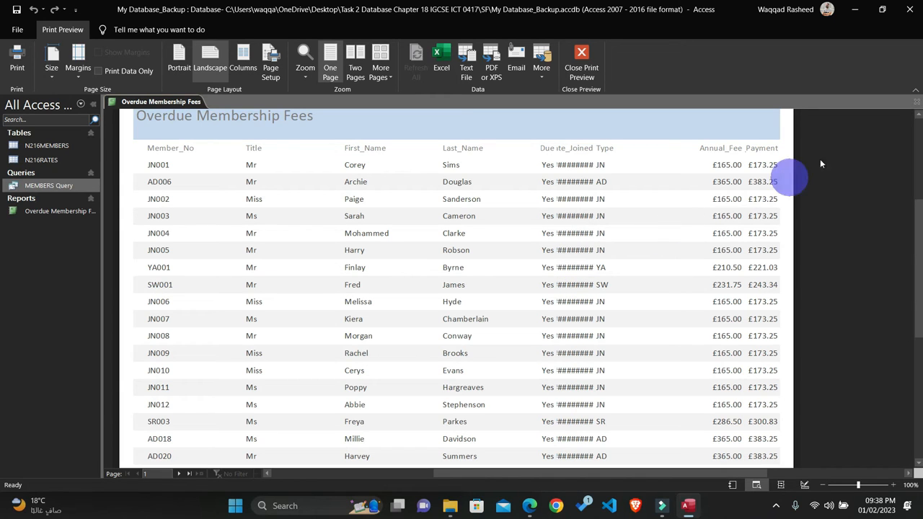
Step: Open the Overdue Membership Fees report in Layout View, close the Field List, and look over the report's columns
{"action": "right_click", "coordinate": [58, 212]}
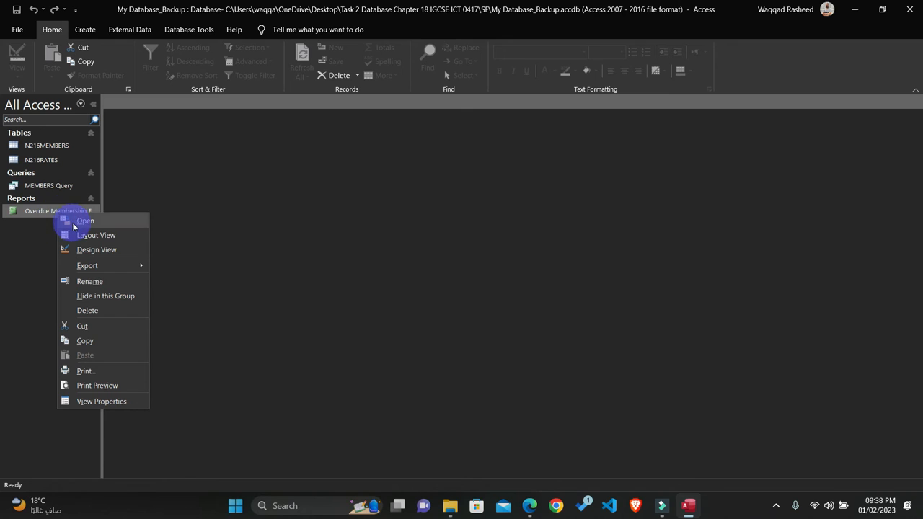
{"action": "left_click", "coordinate": [80, 235]}
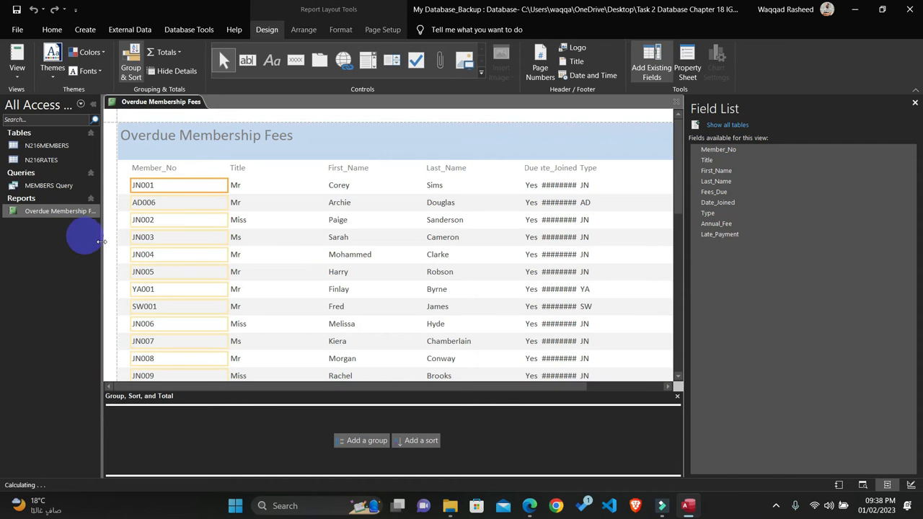
{"action": "left_click", "coordinate": [914, 103]}
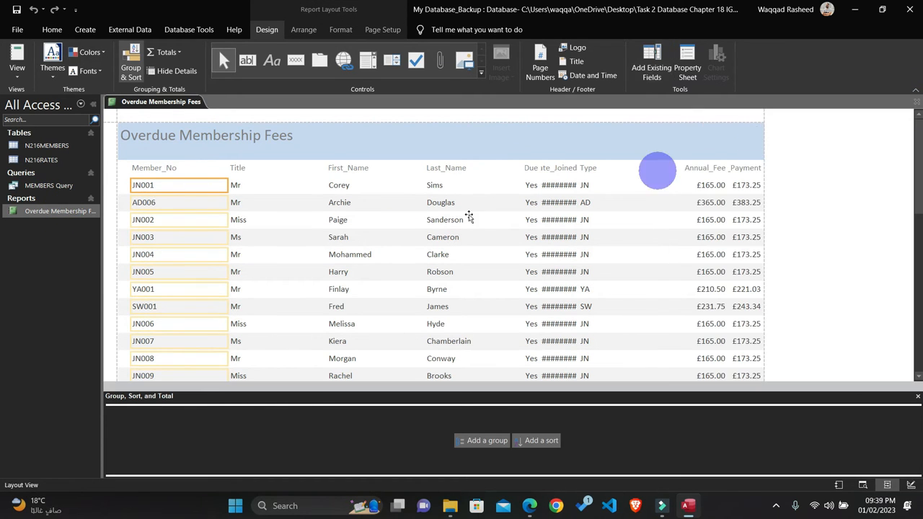
{"action": "left_click", "coordinate": [155, 171]}
{"action": "scroll", "coordinate": [197, 215], "scroll_direction": "down", "scroll_amount": 10}
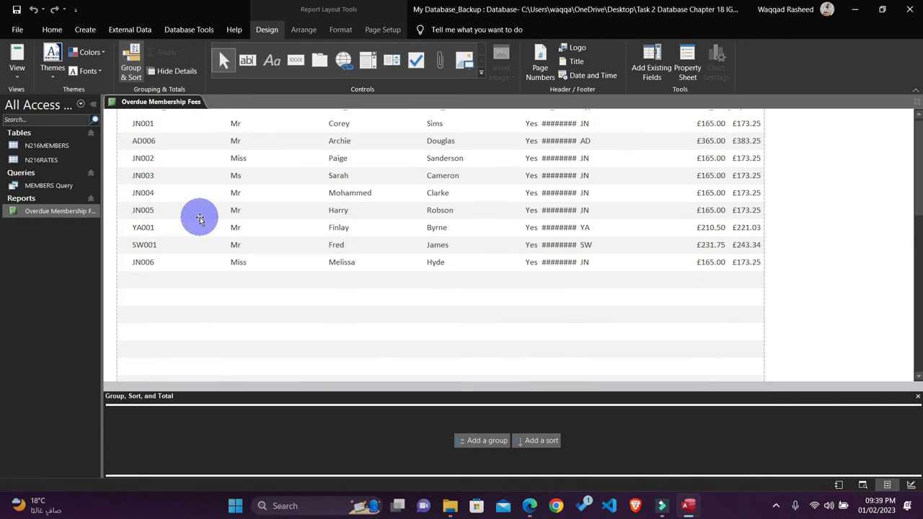
{"action": "scroll", "coordinate": [197, 215], "scroll_direction": "up", "scroll_amount": 10}
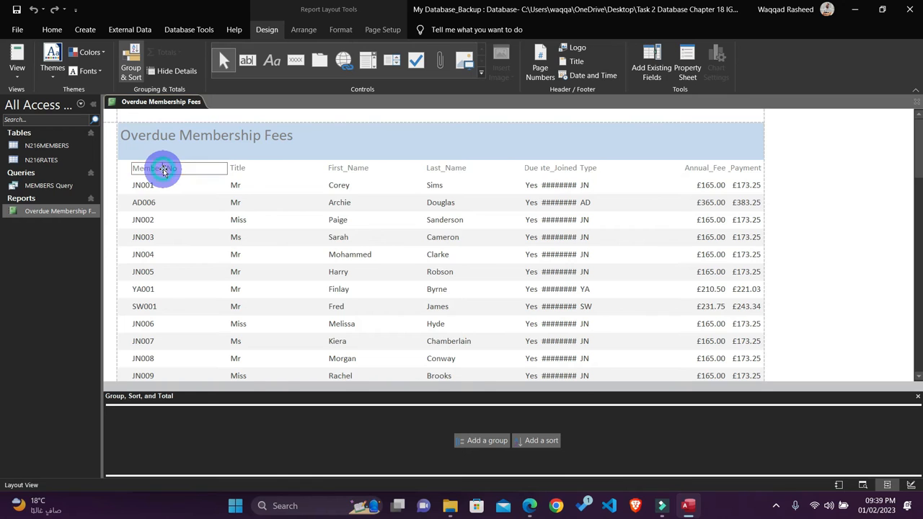
Step: Narrow the Member_No heading together with its data column, and check the member numbers throughout the report
{"action": "left_click", "coordinate": [177, 198]}
{"action": "left_click", "coordinate": [159, 158]}
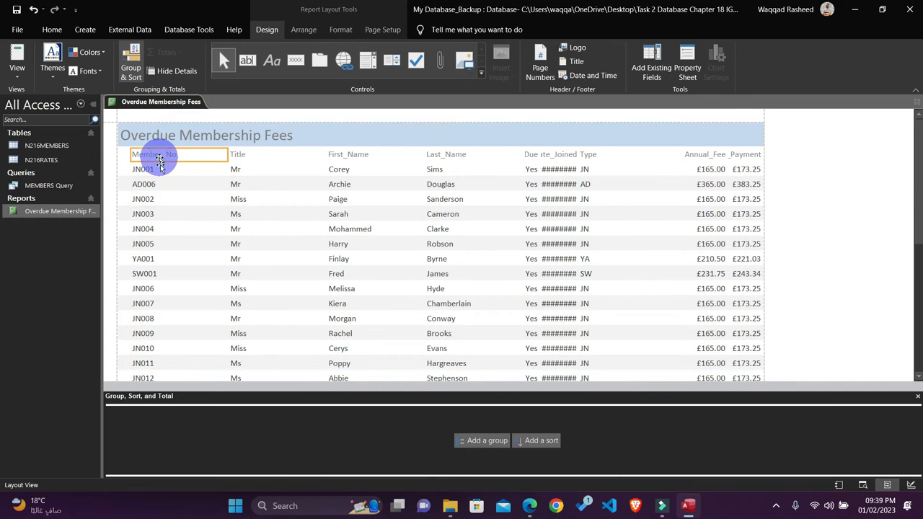
{"action": "left_click", "coordinate": [161, 171], "text": "shift"}
{"action": "left_click_drag", "start_coordinate": [227, 158], "coordinate": [186, 159]}
{"action": "scroll", "coordinate": [202, 208], "scroll_direction": "down", "scroll_amount": 3}
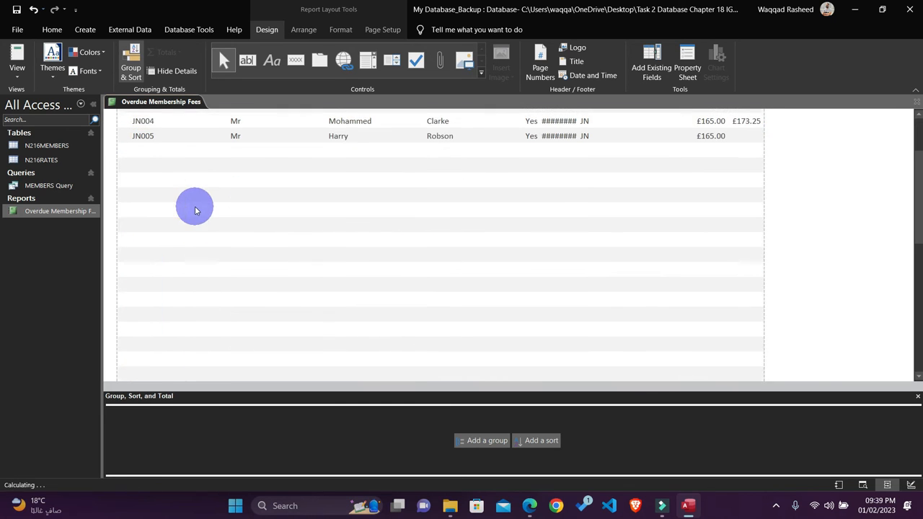
{"action": "scroll", "coordinate": [195, 209], "scroll_direction": "down", "scroll_amount": 2}
{"action": "scroll", "coordinate": [194, 207], "scroll_direction": "down", "scroll_amount": 4}
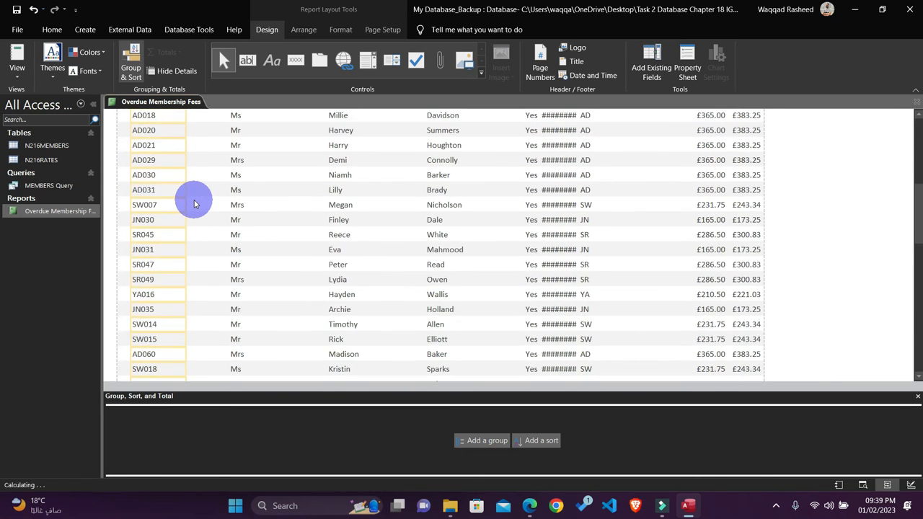
{"action": "scroll", "coordinate": [195, 204], "scroll_direction": "down", "scroll_amount": 2}
{"action": "scroll", "coordinate": [195, 204], "scroll_direction": "up", "scroll_amount": 5}
{"action": "scroll", "coordinate": [194, 201], "scroll_direction": "up", "scroll_amount": 5}
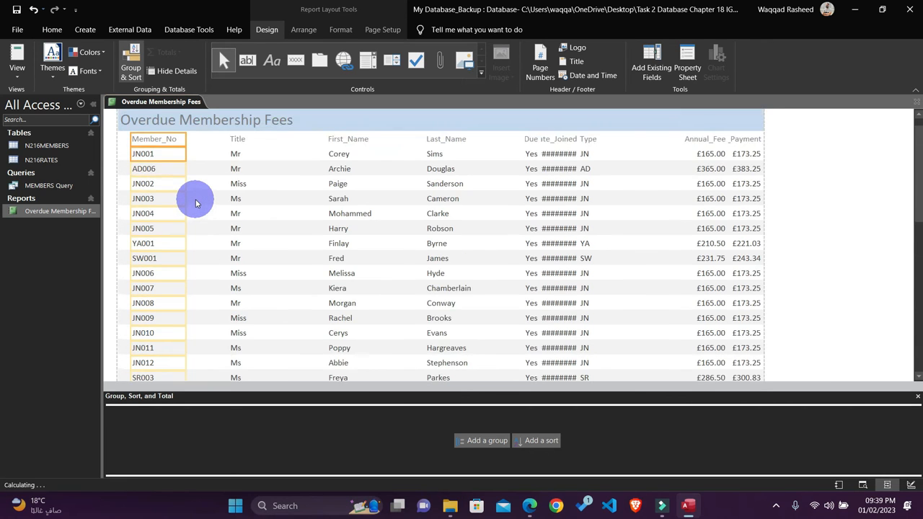
Step: Move the Title heading and its data column closer to Member_No, and narrow the column to fit its short entries
{"action": "left_click", "coordinate": [237, 156]}
{"action": "left_click", "coordinate": [237, 170]}
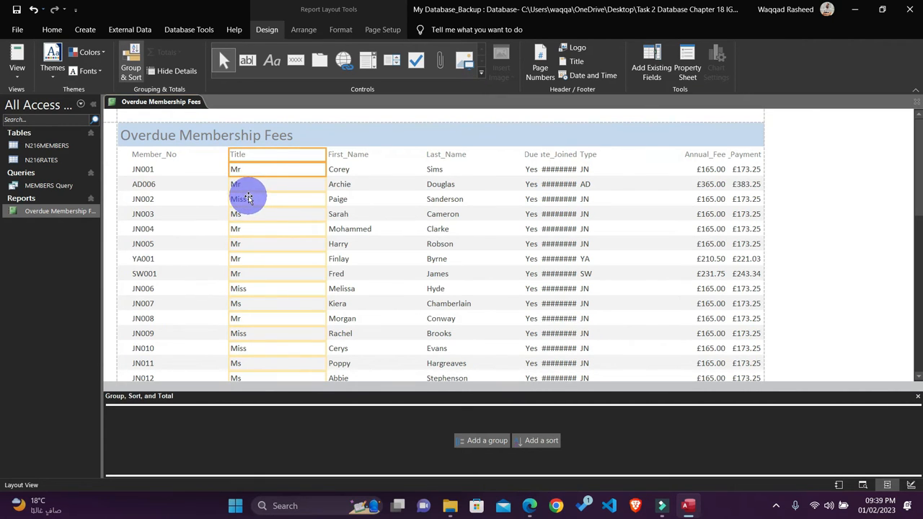
{"action": "key", "text": "Left"}
{"action": "key", "text": "Left"}
{"action": "key", "text": "Left"}
{"action": "key", "text": "Left"}
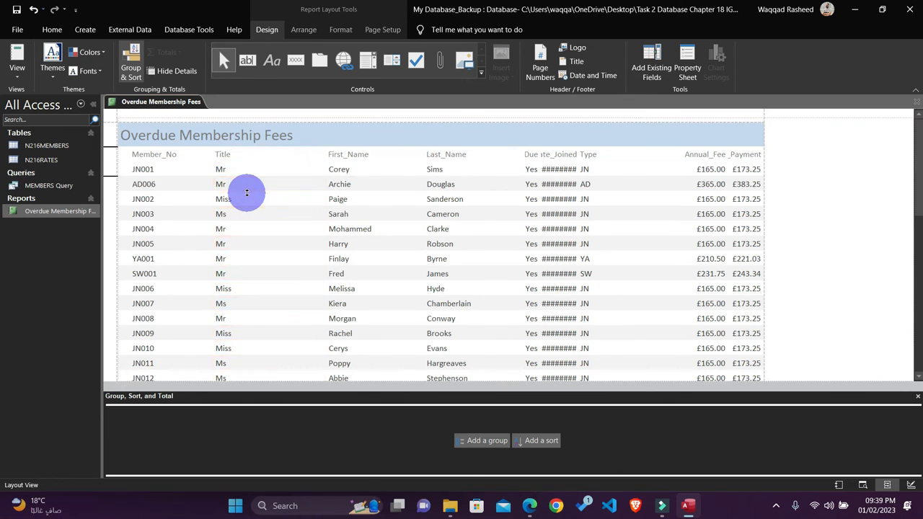
{"action": "key", "text": "Left"}
{"action": "key", "text": "Left"}
{"action": "key", "text": "Left"}
{"action": "key", "text": "Left"}
{"action": "key", "text": "Left"}
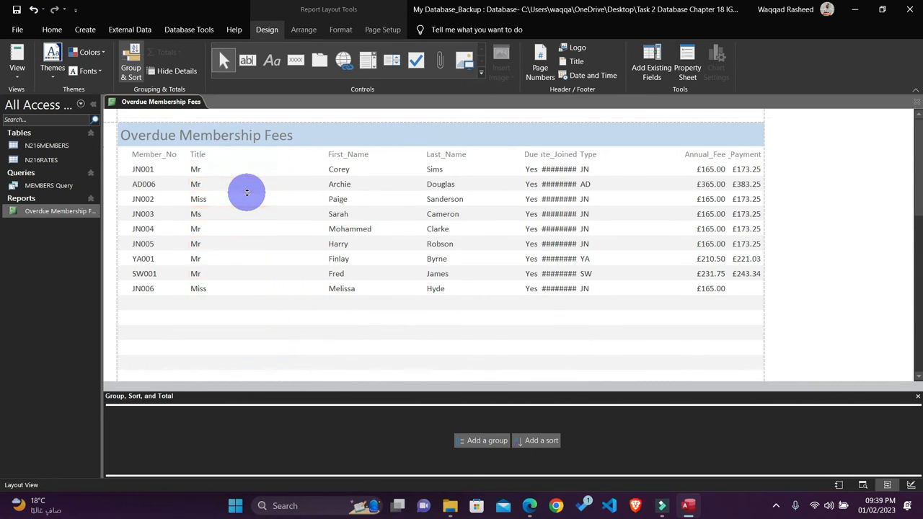
{"action": "left_click_drag", "start_coordinate": [282, 157], "coordinate": [235, 163]}
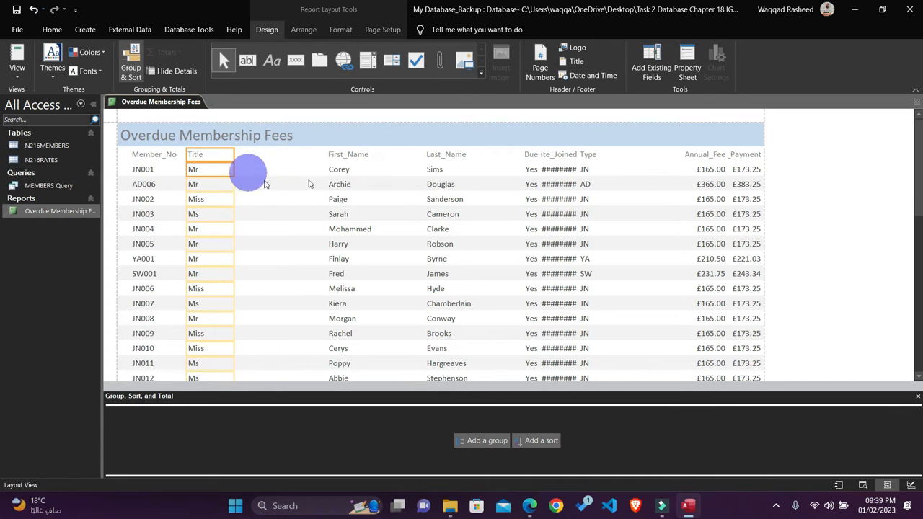
Step: Move the First_Name heading and its data column beside Title, and narrow the column to fit the names
{"action": "left_click", "coordinate": [340, 163]}
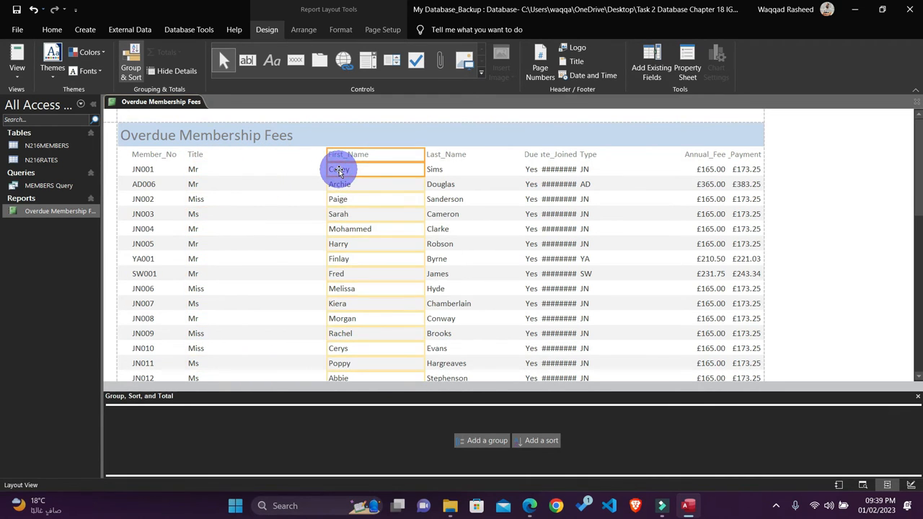
{"action": "key", "text": "Left"}
{"action": "key", "text": "Left"}
{"action": "key", "text": "Left"}
{"action": "key", "text": "Left"}
{"action": "key", "text": "Left"}
{"action": "key", "text": "Left"}
{"action": "key", "text": "Left"}
{"action": "key", "text": "Left"}
{"action": "key", "text": "Left"}
{"action": "key", "text": "Left"}
{"action": "key", "text": "Left"}
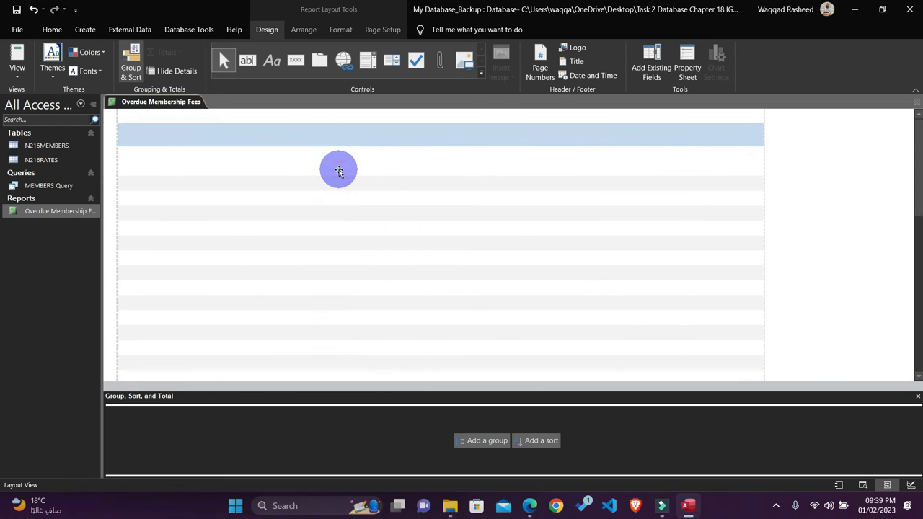
{"action": "left_click_drag", "start_coordinate": [332, 154], "coordinate": [307, 161]}
{"action": "scroll", "coordinate": [363, 207], "scroll_direction": "down", "scroll_amount": 5}
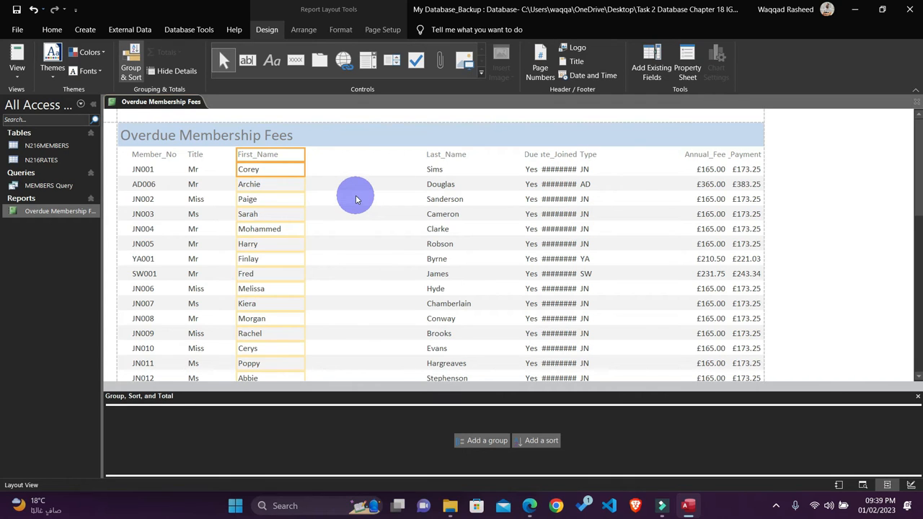
Step: Move the Last_Name heading and its data column beside First_Name, and narrow the column to fit the surnames
{"action": "left_click", "coordinate": [444, 153]}
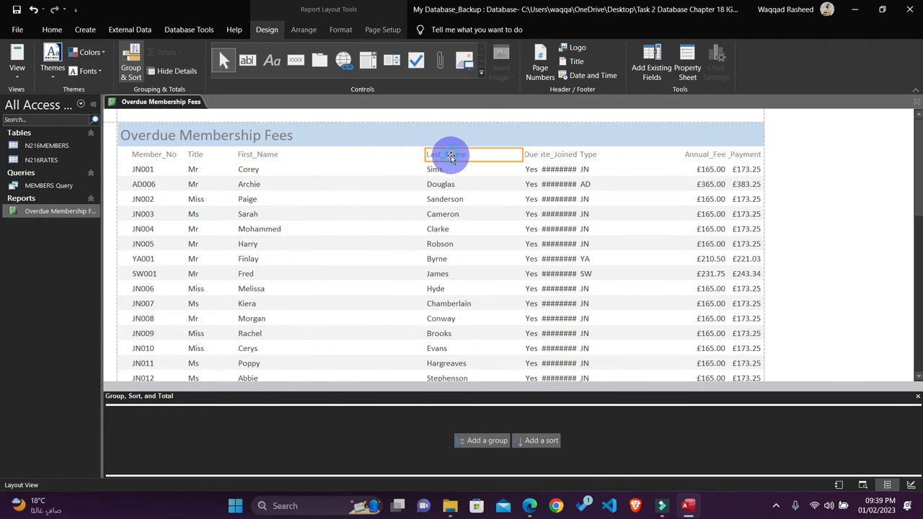
{"action": "left_click", "coordinate": [441, 171]}
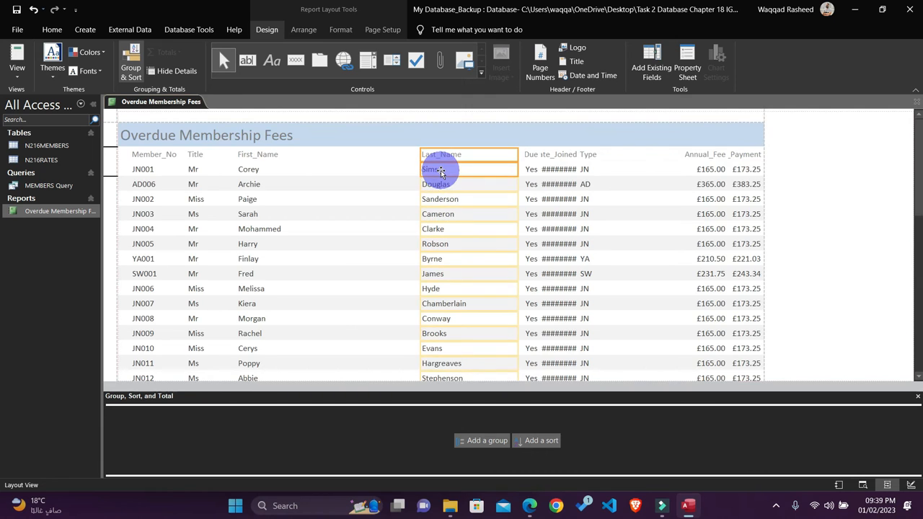
{"action": "key", "text": "Left"}
{"action": "key", "text": "Left"}
{"action": "key", "text": "Left"}
{"action": "key", "text": "Left"}
{"action": "key", "text": "Left"}
{"action": "key", "text": "Left"}
{"action": "key", "text": "Left"}
{"action": "key", "text": "Left"}
{"action": "key", "text": "Left"}
{"action": "key", "text": "Left"}
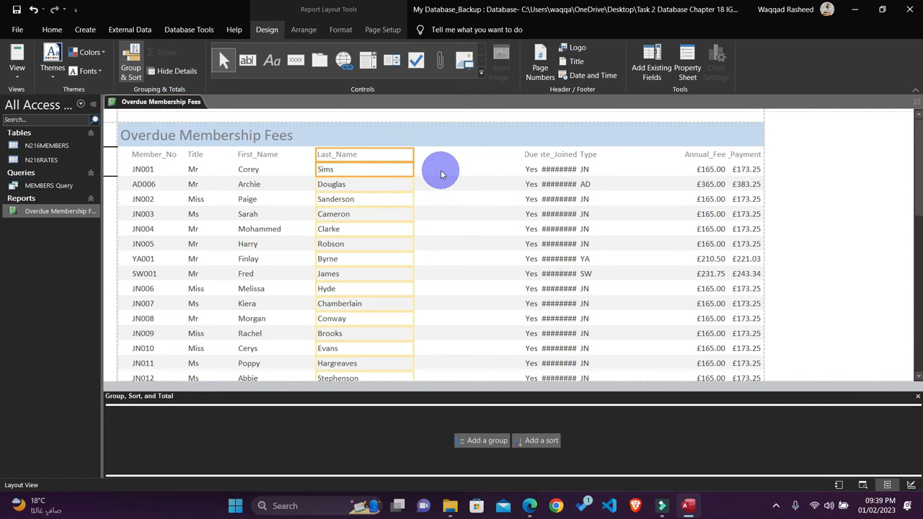
{"action": "key", "text": "Left"}
{"action": "left_click_drag", "start_coordinate": [404, 156], "coordinate": [375, 158]}
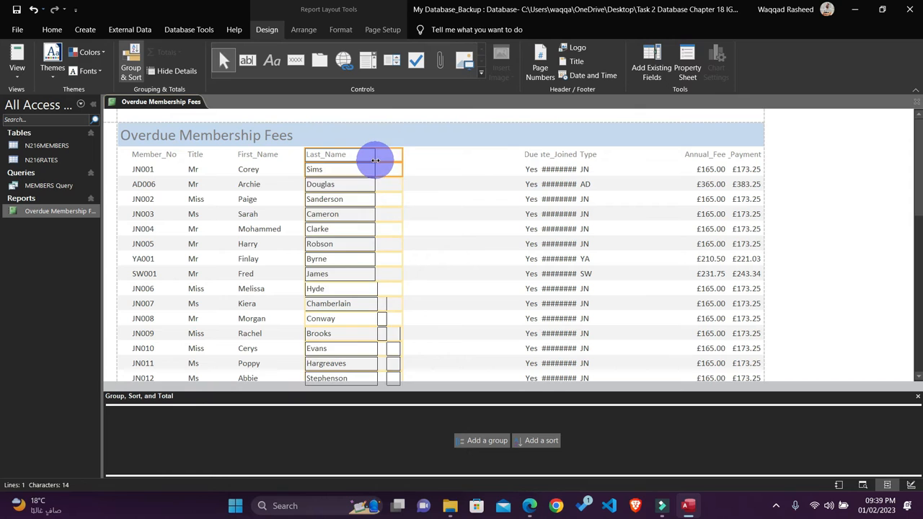
Step: Move the Fees_Due and Date_Joined columns with their headings in sequence after Last_Name, widening both so labels and dates display in full
{"action": "left_click", "coordinate": [527, 170]}
{"action": "left_click_drag", "start_coordinate": [528, 171], "coordinate": [420, 161]}
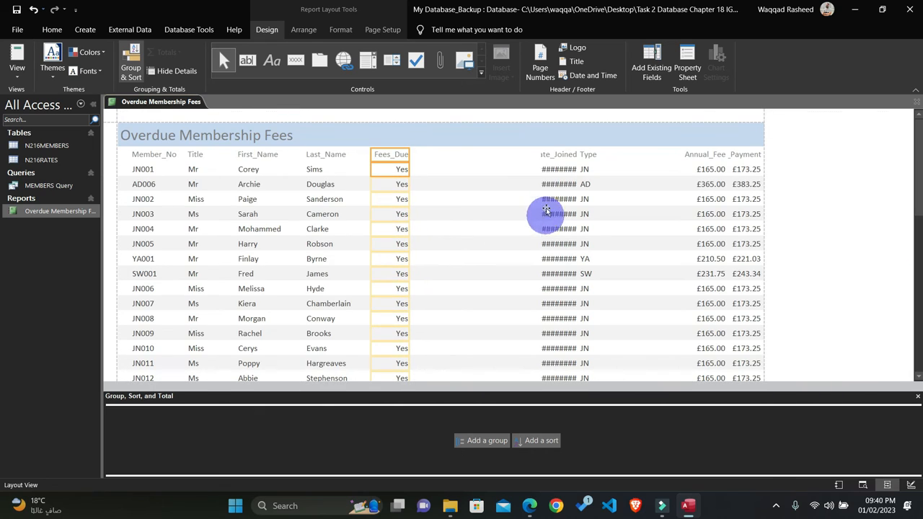
{"action": "left_click", "coordinate": [542, 159]}
{"action": "left_click", "coordinate": [548, 169]}
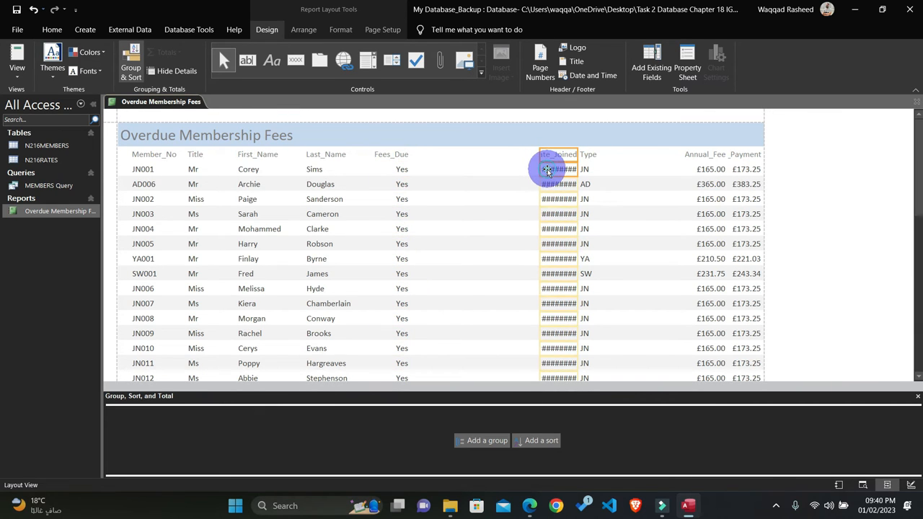
{"action": "key", "text": "Left"}
{"action": "key", "text": "Left"}
{"action": "key", "text": "Left"}
{"action": "key", "text": "Left"}
{"action": "key", "text": "Left"}
{"action": "key", "text": "Left"}
{"action": "key", "text": "Left"}
{"action": "key", "text": "Left"}
{"action": "key", "text": "Left"}
{"action": "key", "text": "Left"}
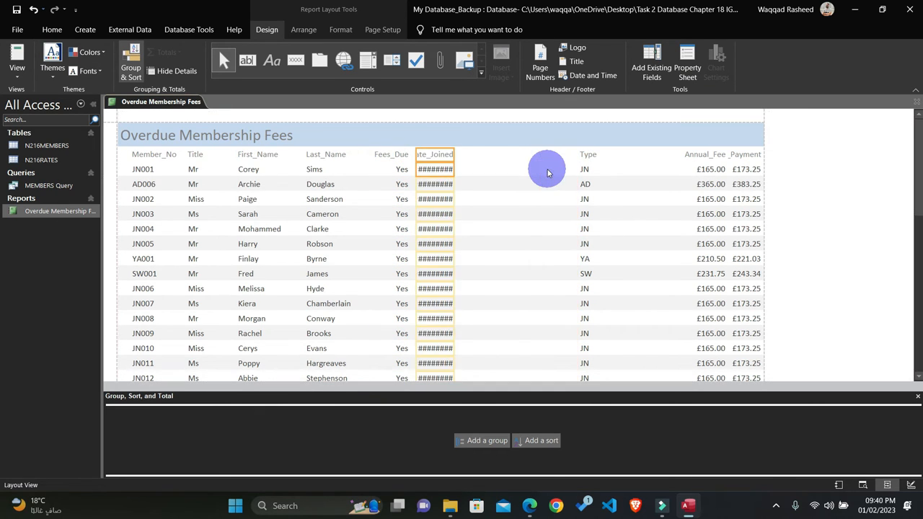
{"action": "key", "text": "Right"}
{"action": "key", "text": "Right"}
{"action": "key", "text": "Right"}
{"action": "key", "text": "Right"}
{"action": "key", "text": "Right"}
{"action": "key", "text": "Right"}
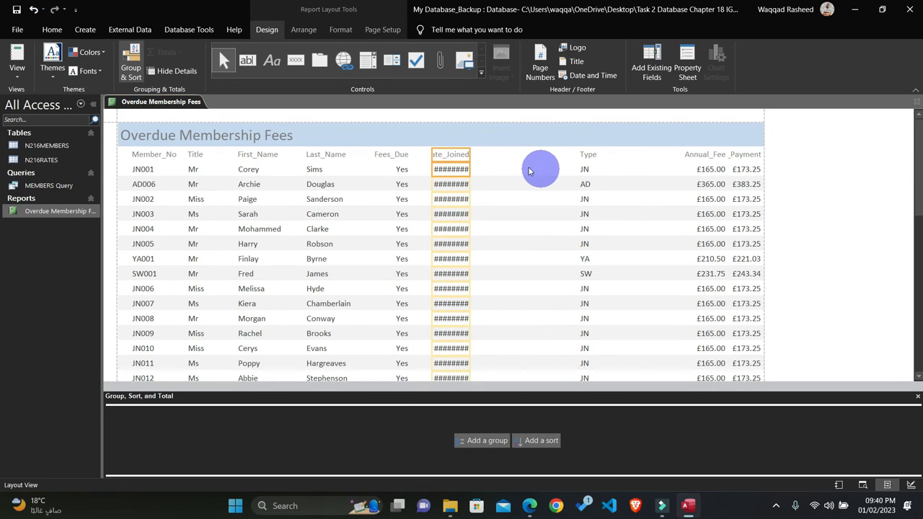
{"action": "left_click_drag", "start_coordinate": [469, 154], "coordinate": [490, 153]}
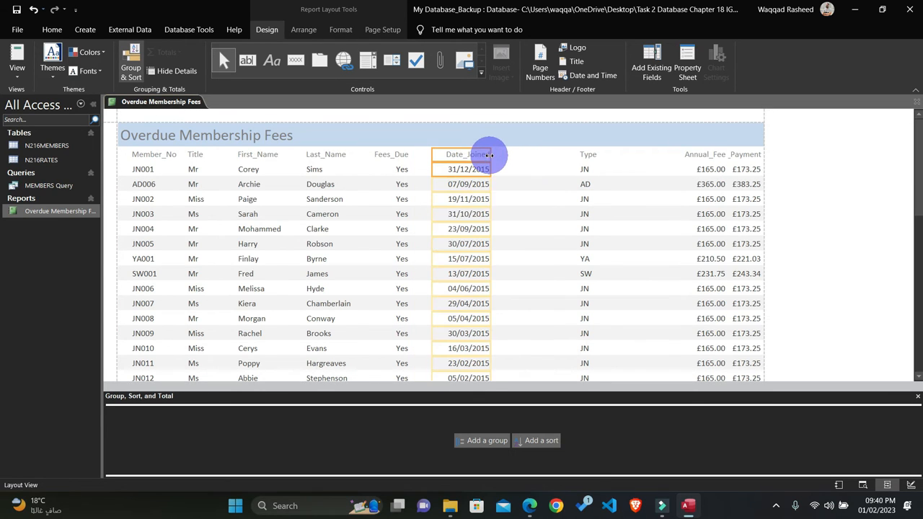
Step: Move the Type heading and its data column closer to Date_Joined, and narrow the column
{"action": "left_click", "coordinate": [579, 154]}
{"action": "left_click", "coordinate": [584, 170]}
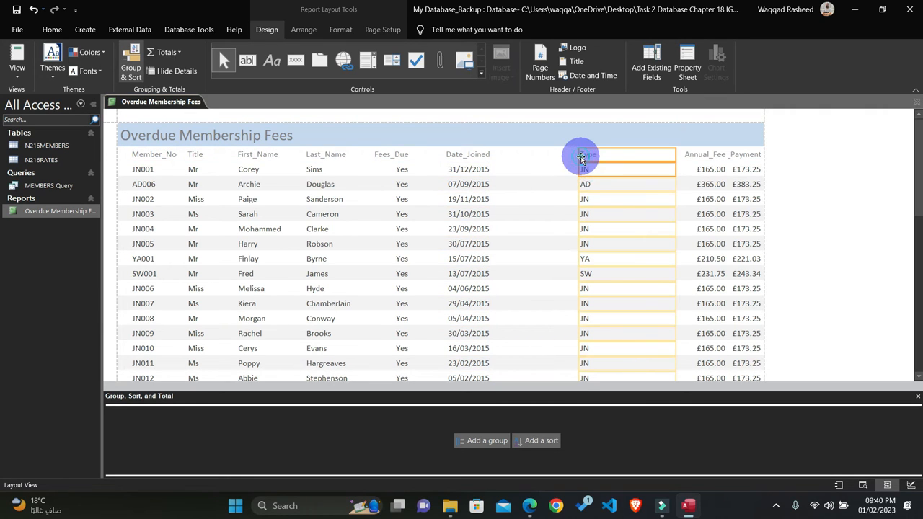
{"action": "key", "text": "Left"}
{"action": "key", "text": "Left"}
{"action": "key", "text": "Left"}
{"action": "key", "text": "Left"}
{"action": "key", "text": "Left"}
{"action": "key", "text": "Left"}
{"action": "key", "text": "Left"}
{"action": "key", "text": "Left"}
{"action": "key", "text": "Left"}
{"action": "key", "text": "Left"}
{"action": "key", "text": "Left"}
{"action": "key", "text": "Left"}
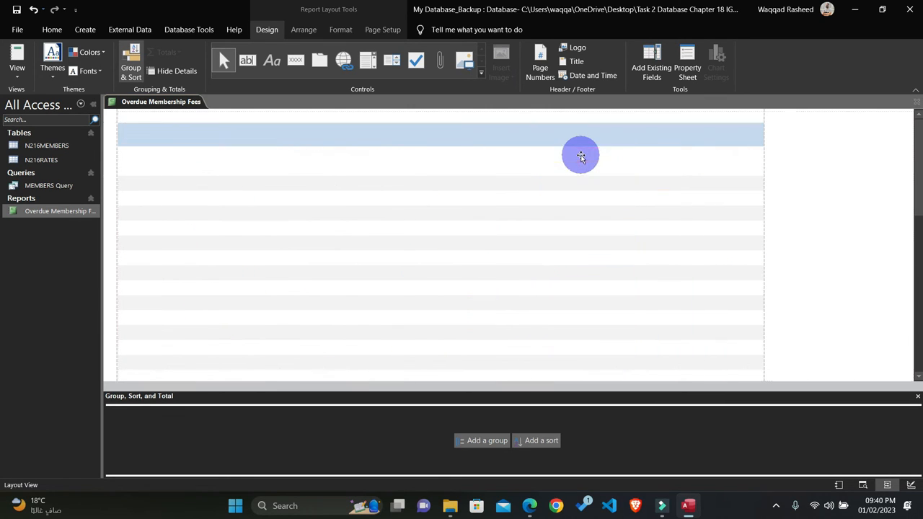
{"action": "key", "text": "Left"}
{"action": "key", "text": "Left"}
{"action": "key", "text": "Left"}
{"action": "key", "text": "Left"}
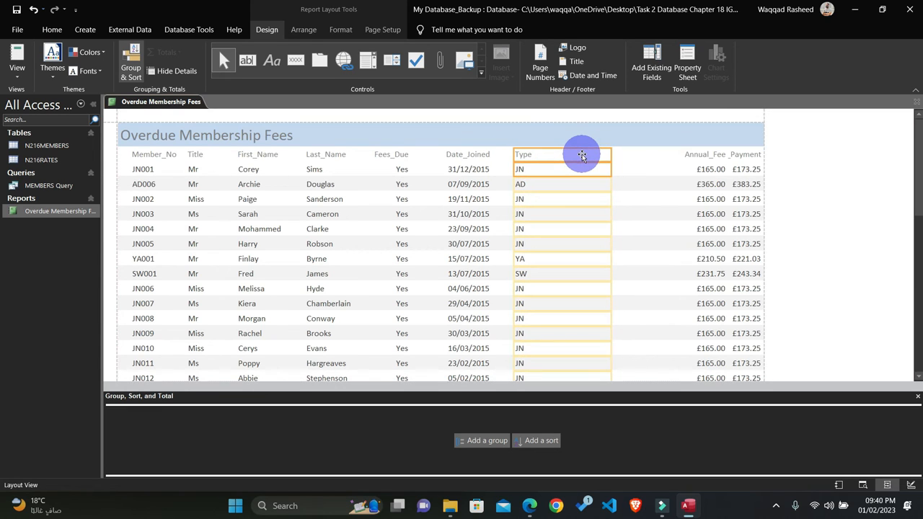
{"action": "left_click_drag", "start_coordinate": [610, 154], "coordinate": [558, 161]}
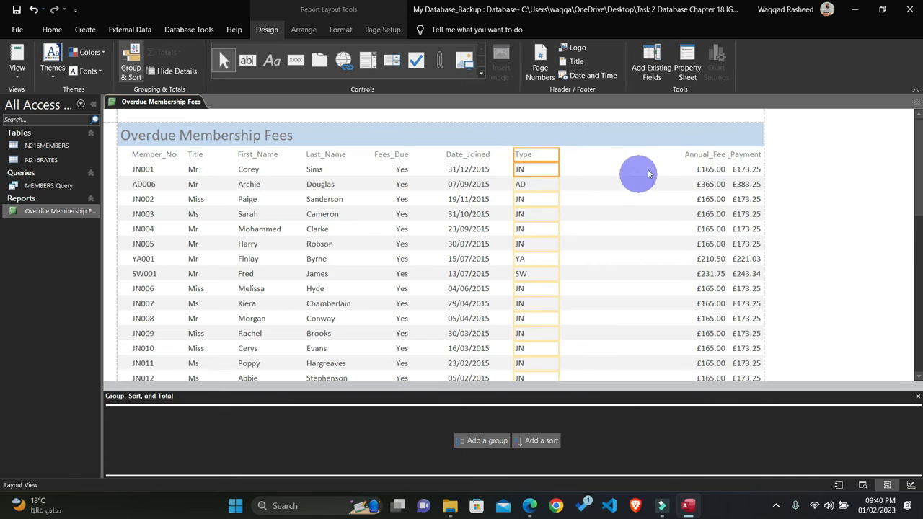
Step: Move the Annual_Fee heading and its data column beside the Type column
{"action": "left_click", "coordinate": [694, 154]}
{"action": "key", "text": "Left"}
{"action": "key", "text": "Left"}
{"action": "key", "text": "Left"}
{"action": "key", "text": "Left"}
{"action": "key", "text": "Left"}
{"action": "key", "text": "Left"}
{"action": "key", "text": "Left"}
{"action": "key", "text": "Left"}
{"action": "key", "text": "Left"}
{"action": "key", "text": "Left"}
{"action": "key", "text": "Left"}
{"action": "key", "text": "Left"}
{"action": "key", "text": "Left"}
{"action": "key", "text": "Left"}
{"action": "key", "text": "Left"}
{"action": "key", "text": "Left"}
{"action": "key", "text": "Left"}
{"action": "key", "text": "Left"}
{"action": "key", "text": "Left"}
{"action": "key", "text": "Left"}
{"action": "key", "text": "Left"}
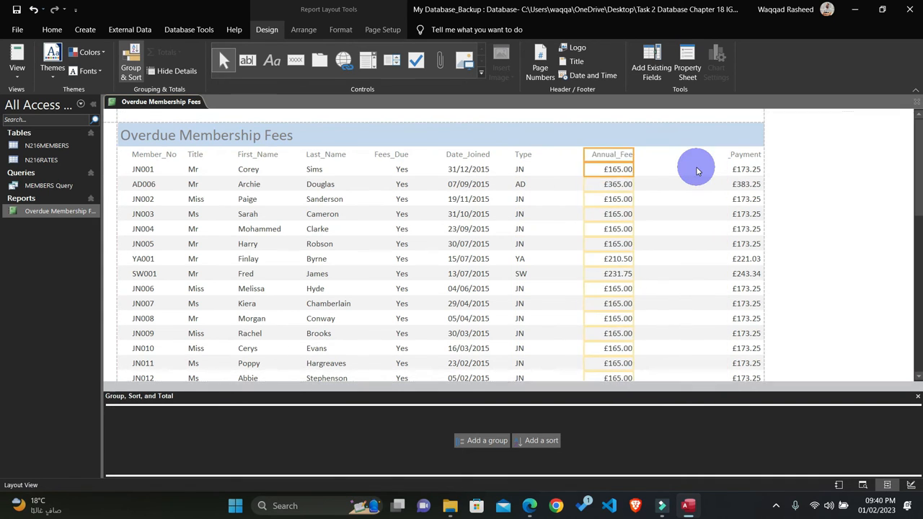
{"action": "key", "text": "Left"}
{"action": "key", "text": "Left"}
{"action": "key", "text": "Left"}
{"action": "key", "text": "Left"}
{"action": "key", "text": "Left"}
{"action": "key", "text": "Left"}
{"action": "key", "text": "Left"}
{"action": "key", "text": "Left"}
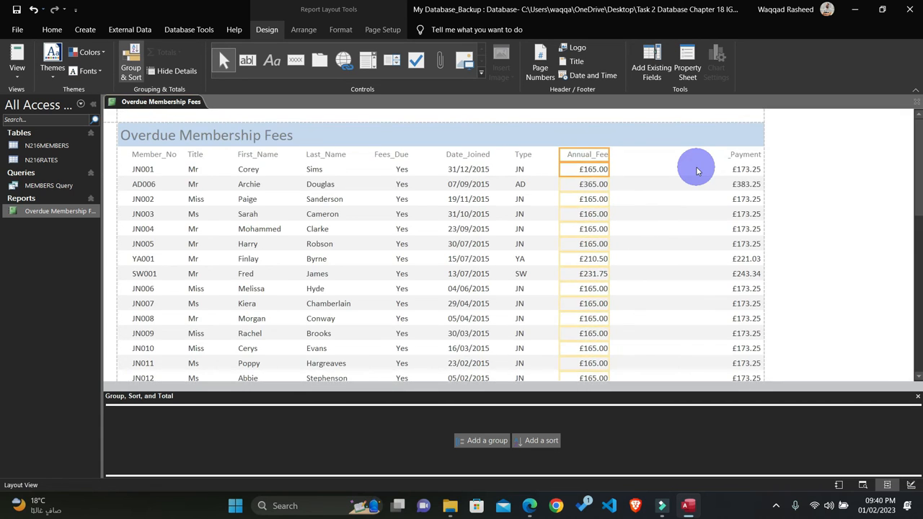
{"action": "left_click_drag", "start_coordinate": [606, 154], "coordinate": [611, 151]}
Step: Move the Late_Payment heading and its data column towards Annual_Fee, and widen the column so its full heading displays
{"action": "left_click", "coordinate": [736, 156]}
{"action": "left_click", "coordinate": [736, 168]}
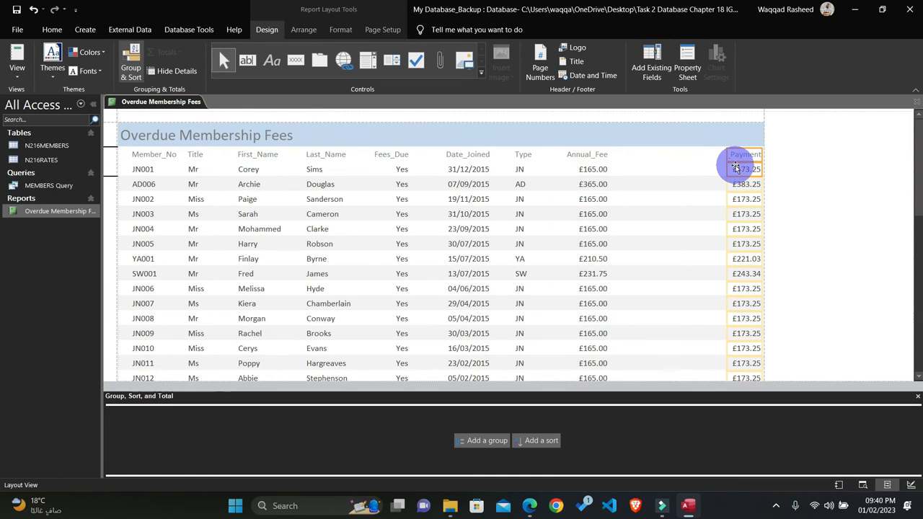
{"action": "key", "text": "Left"}
{"action": "key", "text": "Left"}
{"action": "key", "text": "Left"}
{"action": "key", "text": "Left"}
{"action": "key", "text": "Left"}
{"action": "key", "text": "Left"}
{"action": "key", "text": "Left"}
{"action": "key", "text": "Left"}
{"action": "key", "text": "Left"}
{"action": "key", "text": "Left"}
{"action": "key", "text": "Left"}
{"action": "key", "text": "Left"}
{"action": "key", "text": "Left"}
{"action": "key", "text": "Left"}
{"action": "key", "text": "Left"}
{"action": "left_click_drag", "start_coordinate": [665, 153], "coordinate": [681, 150]}
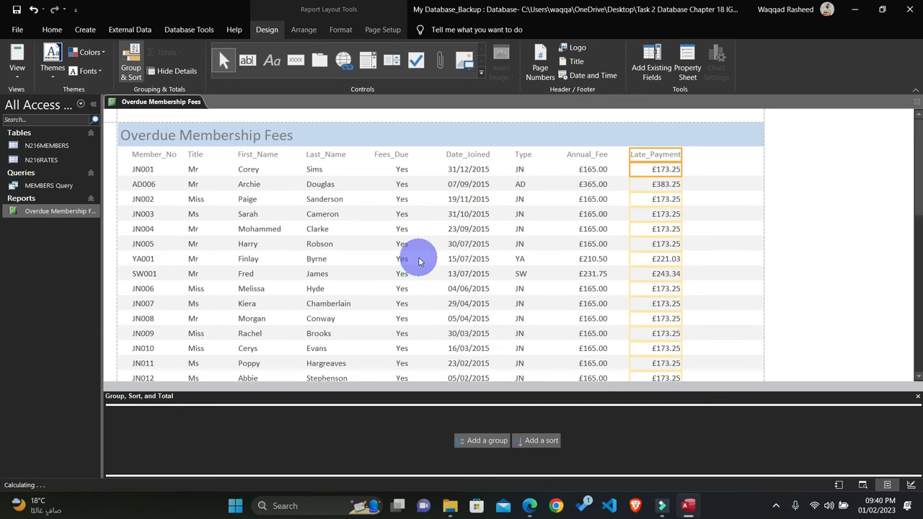
Step: Shift the Annual_Fee and Late_Payment columns with their headings slightly further left to even out the column spacing
{"action": "left_click", "coordinate": [583, 155]}
{"action": "left_click", "coordinate": [584, 171], "text": "shift"}
{"action": "key", "text": "Left"}
{"action": "key", "text": "Left"}
{"action": "key", "text": "Left"}
{"action": "left_click", "coordinate": [693, 164]}
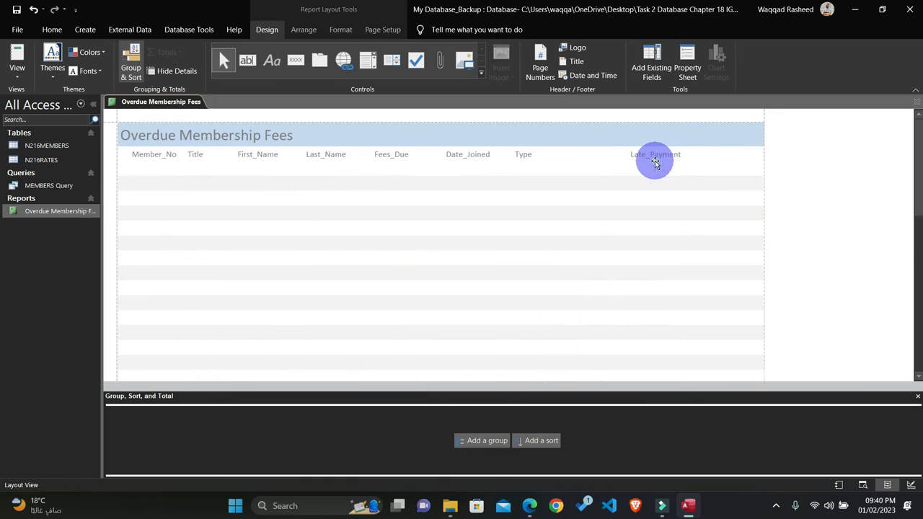
{"action": "left_click", "coordinate": [653, 156]}
{"action": "left_click", "coordinate": [655, 170], "text": "shift"}
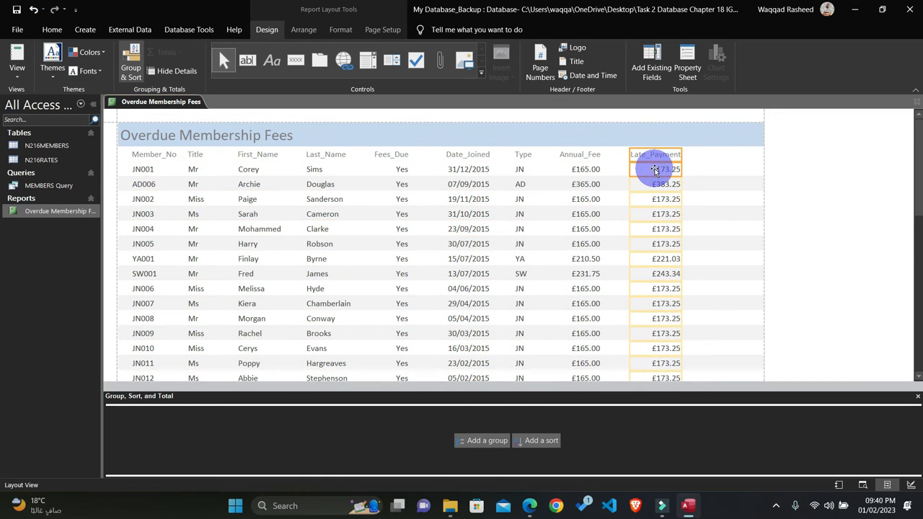
{"action": "key", "text": "Left"}
{"action": "key", "text": "Left"}
{"action": "key", "text": "Left"}
{"action": "key", "text": "Left"}
{"action": "key", "text": "Left"}
{"action": "key", "text": "Left"}
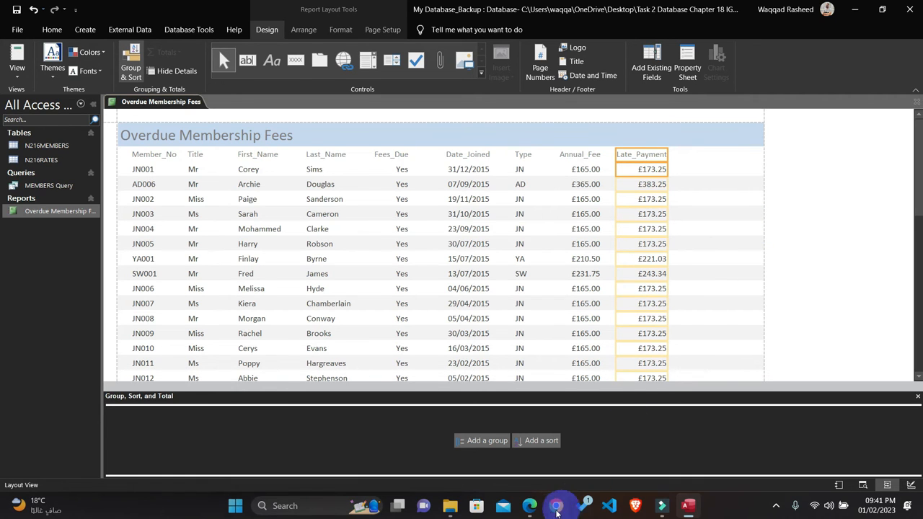
Step: Check question 24's sorting requirement in the question paper, and add an ascending sort by Type to the report
{"action": "left_click", "coordinate": [529, 508]}
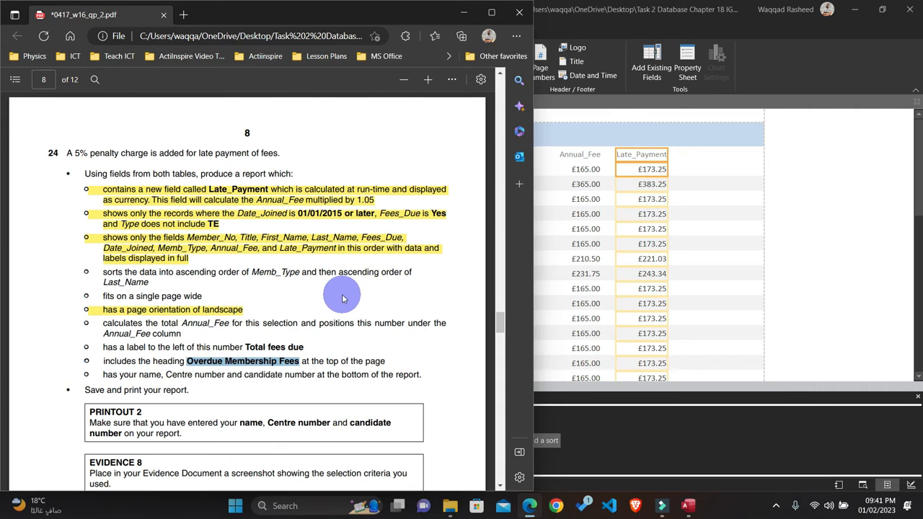
{"action": "left_click", "coordinate": [818, 258]}
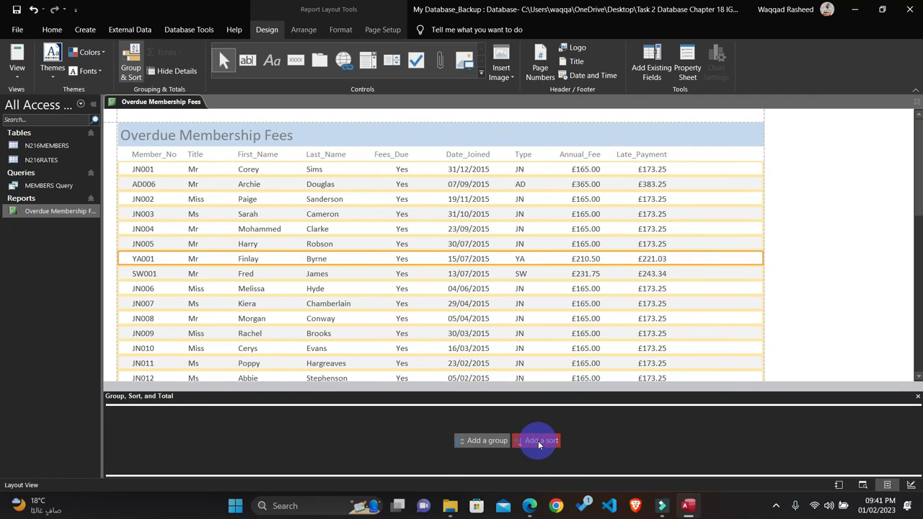
{"action": "left_click", "coordinate": [131, 75]}
{"action": "left_click", "coordinate": [536, 440]}
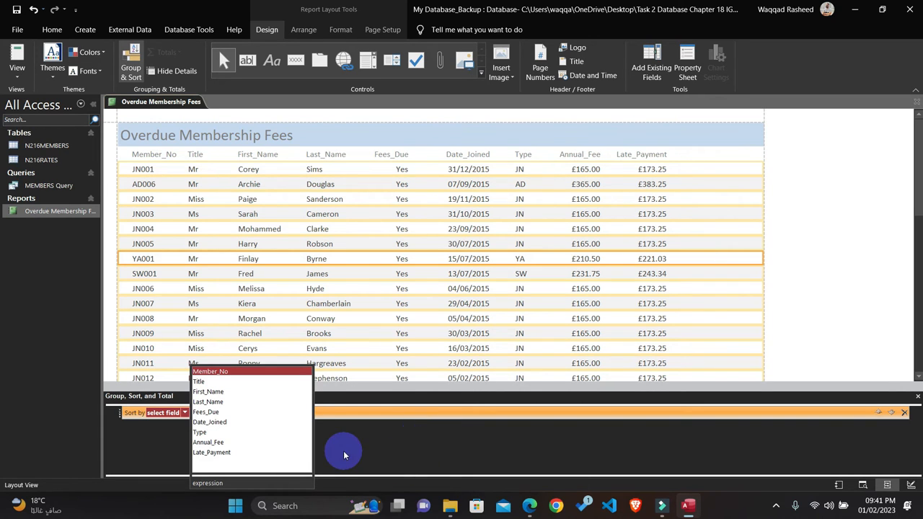
{"action": "left_click", "coordinate": [532, 504]}
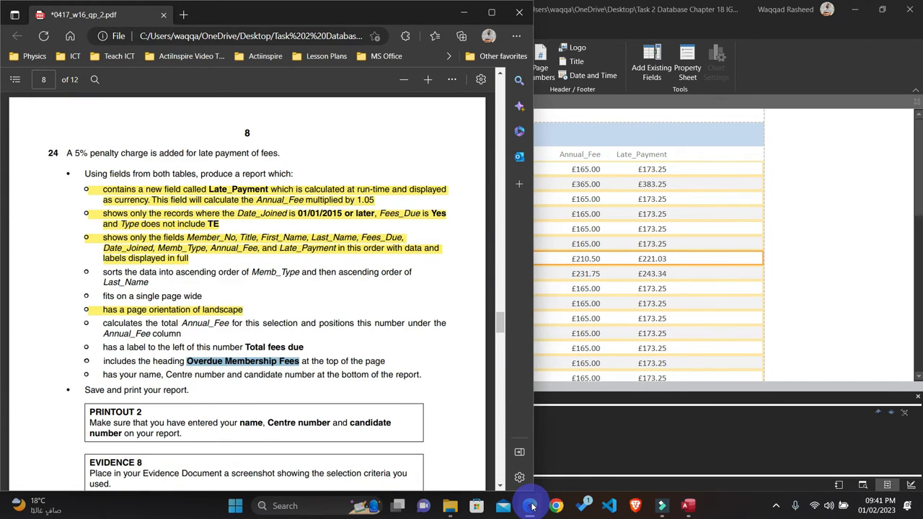
{"action": "left_click", "coordinate": [531, 506]}
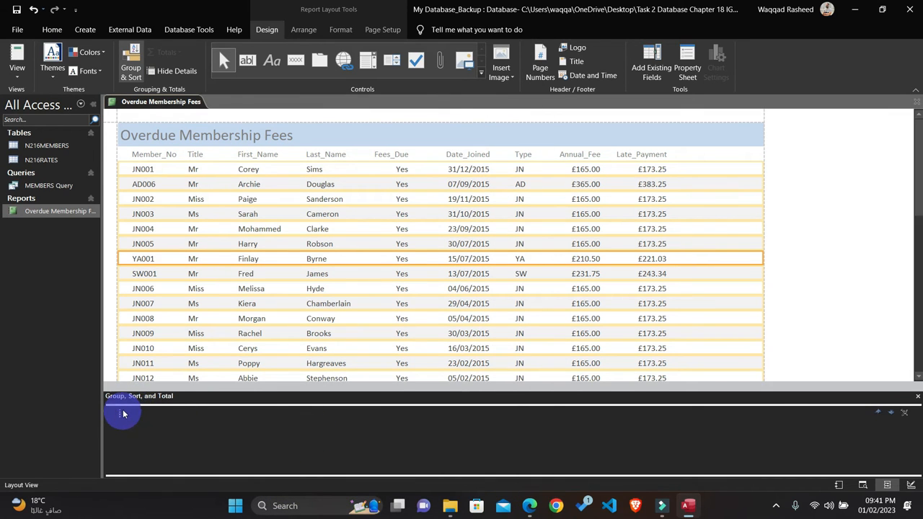
{"action": "left_click", "coordinate": [133, 413]}
{"action": "left_click", "coordinate": [185, 413]}
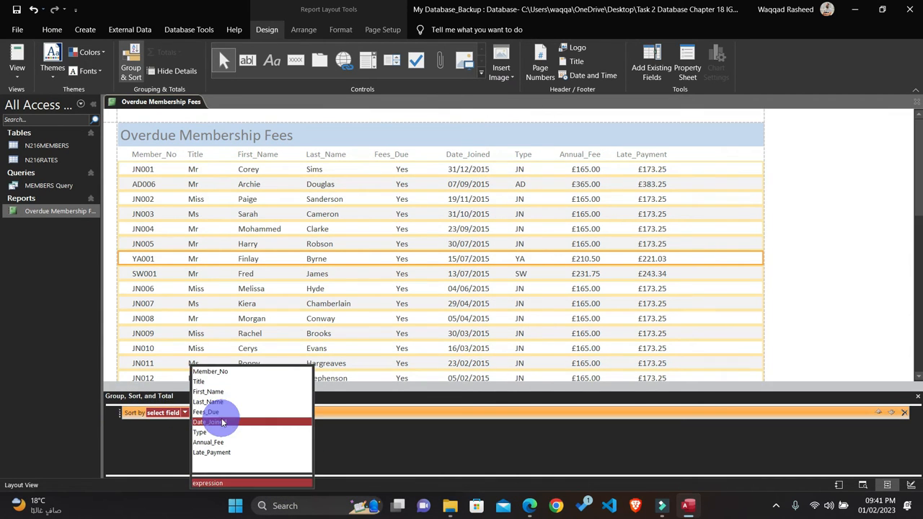
{"action": "left_click", "coordinate": [202, 433]}
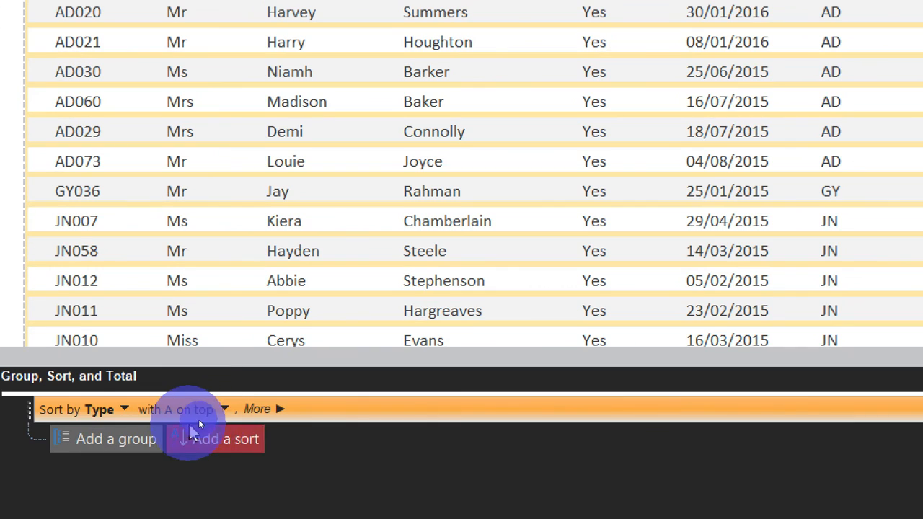
Step: Add a second sort level to the report, ordering by Last_Name with A on top beneath the Type sort
{"action": "left_click", "coordinate": [219, 441]}
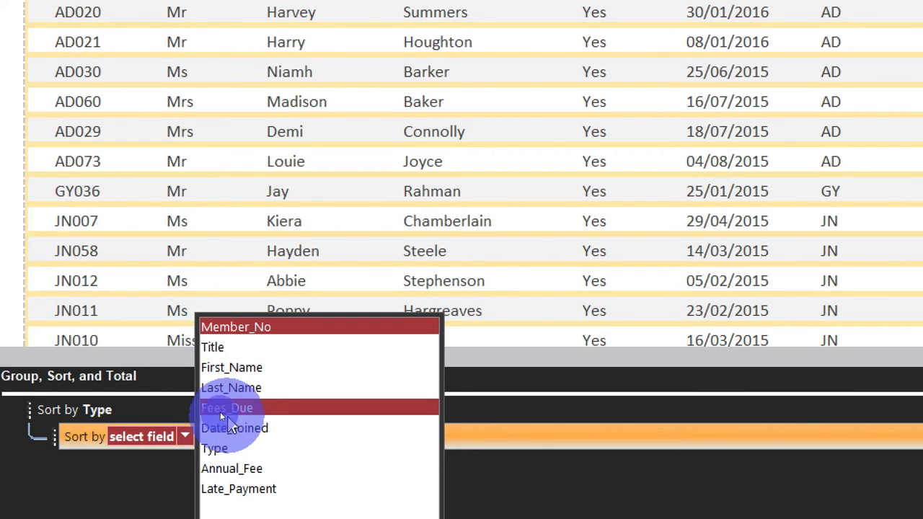
{"action": "left_click", "coordinate": [233, 388]}
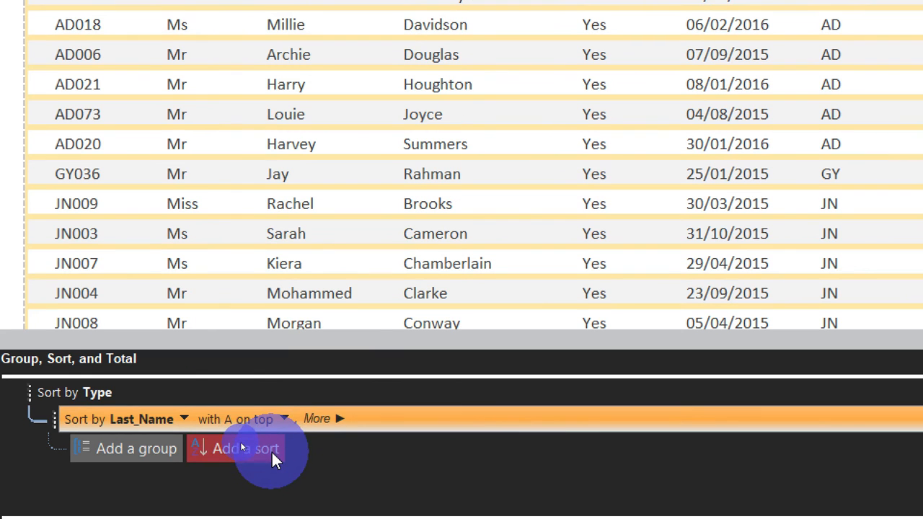
{"action": "left_click", "coordinate": [264, 469]}
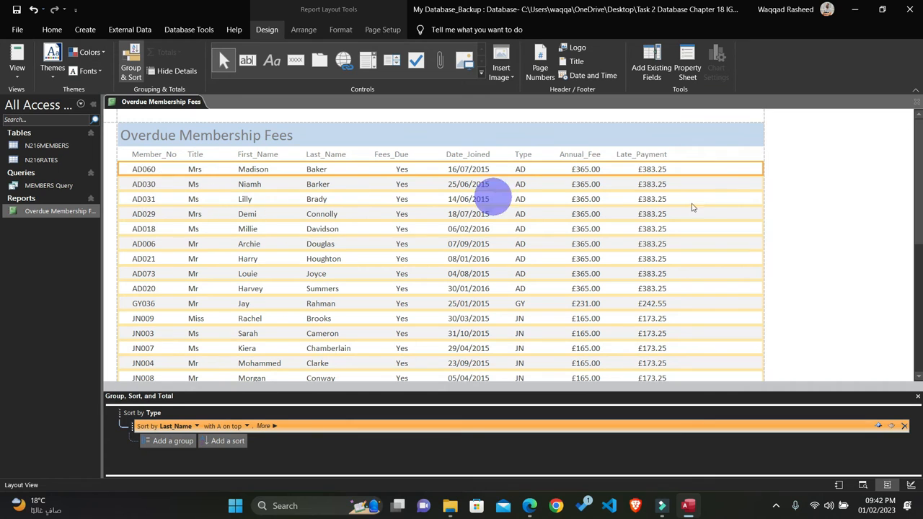
Step: Close and reopen the Overdue Membership Fees report, then review its sorted records on both pages in print preview
{"action": "left_click", "coordinate": [917, 105]}
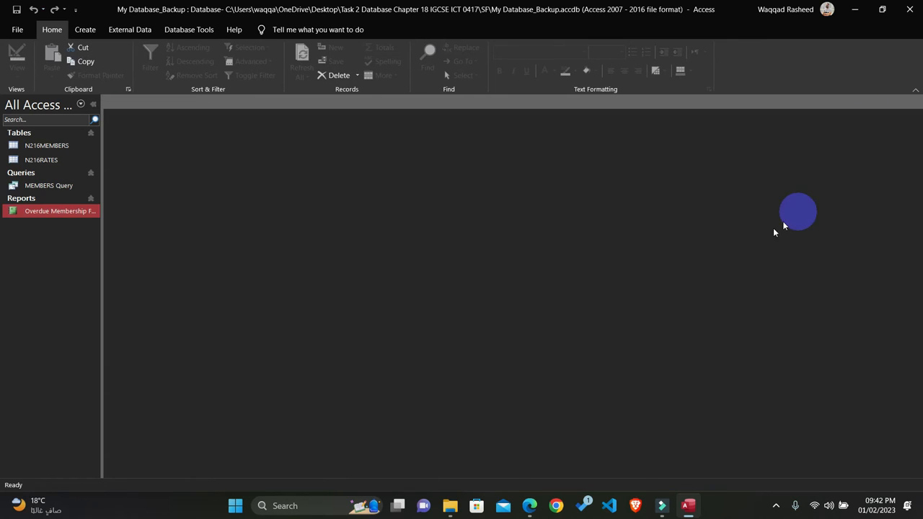
{"action": "double_click", "coordinate": [45, 213]}
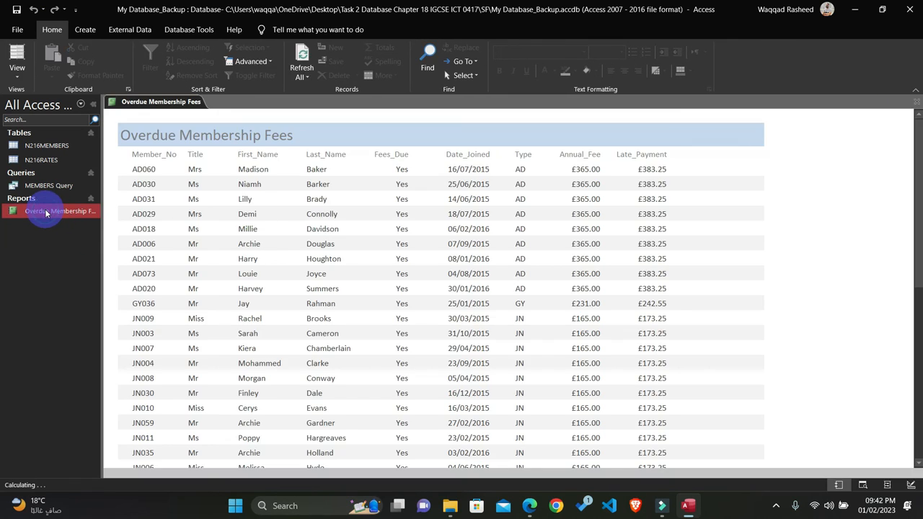
{"action": "scroll", "coordinate": [559, 223], "scroll_direction": "down", "scroll_amount": 3}
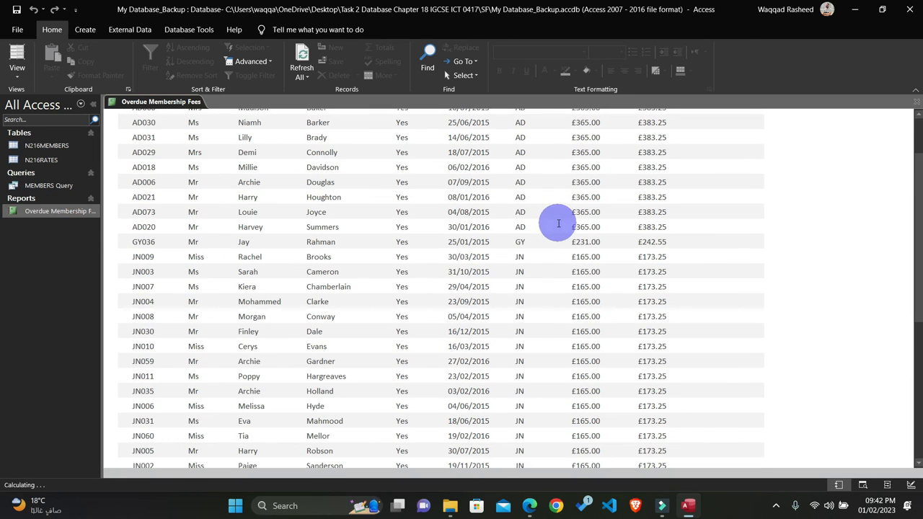
{"action": "right_click", "coordinate": [748, 230]}
{"action": "left_click", "coordinate": [786, 278]}
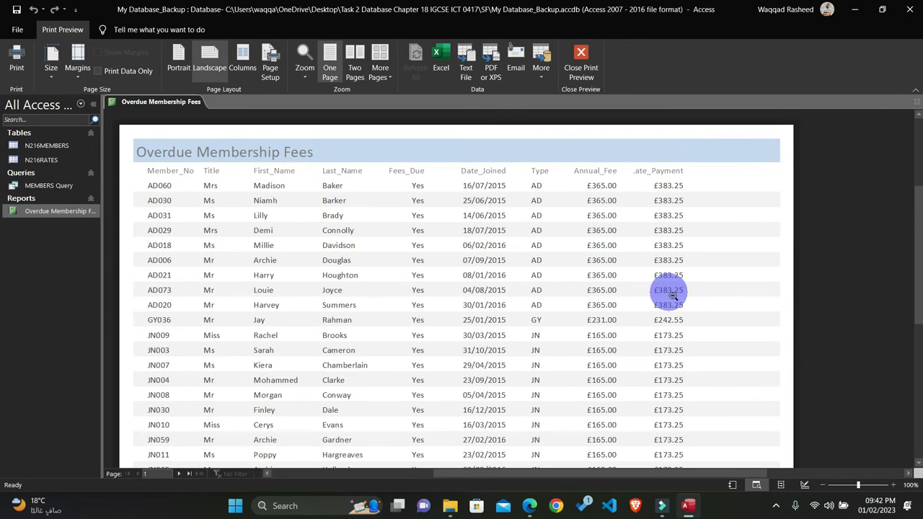
{"action": "scroll", "coordinate": [664, 291], "scroll_direction": "down", "scroll_amount": 6}
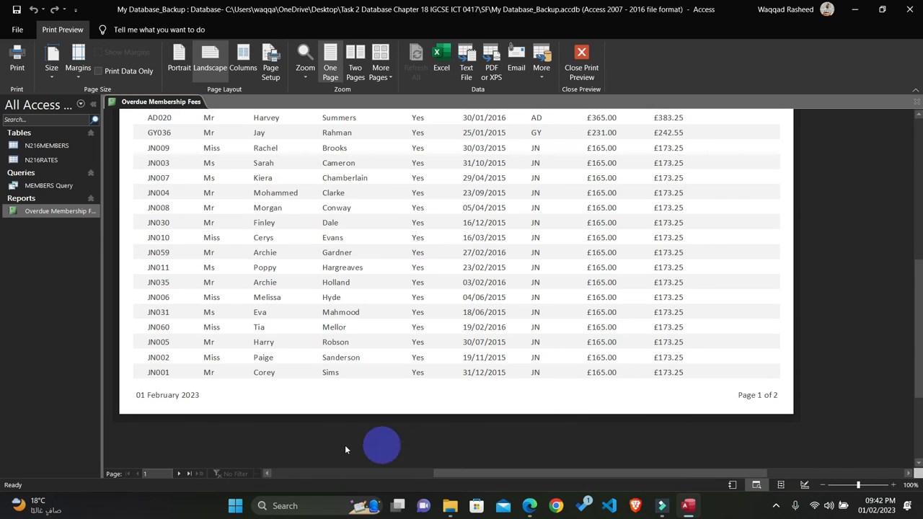
{"action": "left_click", "coordinate": [179, 474]}
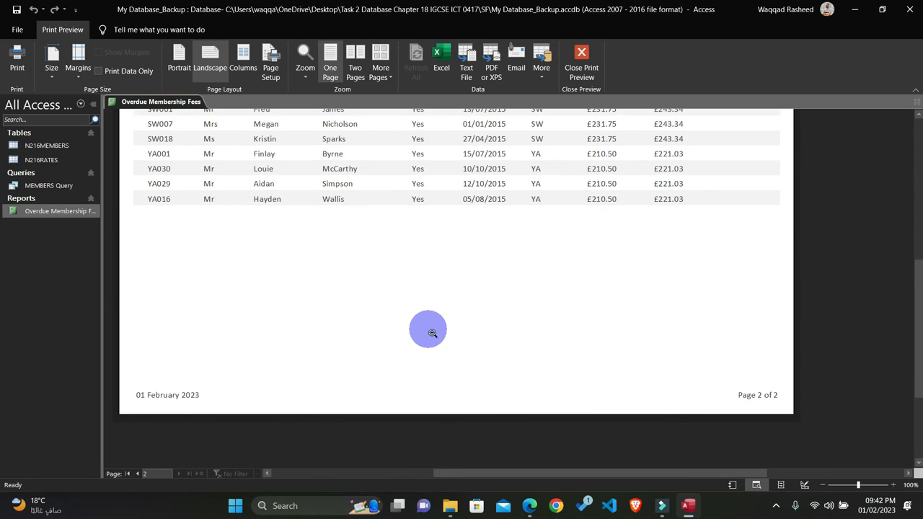
{"action": "scroll", "coordinate": [427, 330], "scroll_direction": "up", "scroll_amount": 5}
{"action": "scroll", "coordinate": [434, 333], "scroll_direction": "up", "scroll_amount": 2}
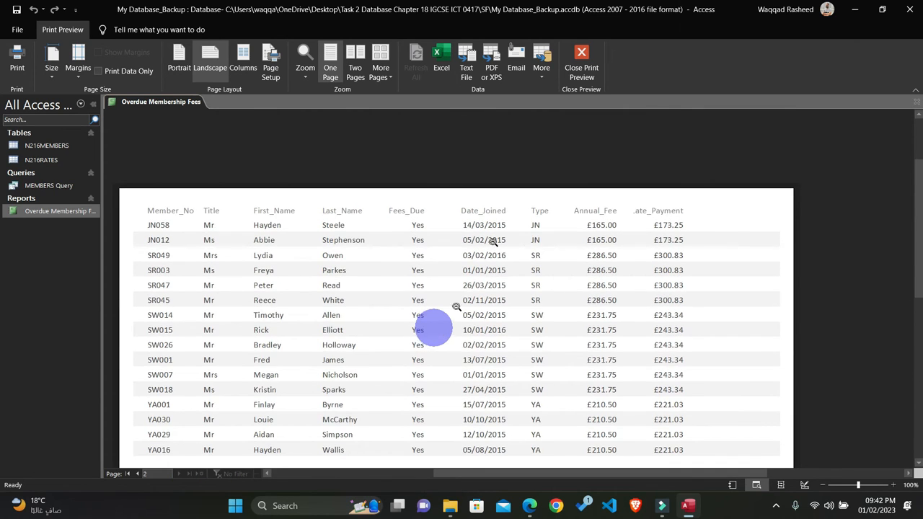
{"action": "left_click", "coordinate": [582, 64]}
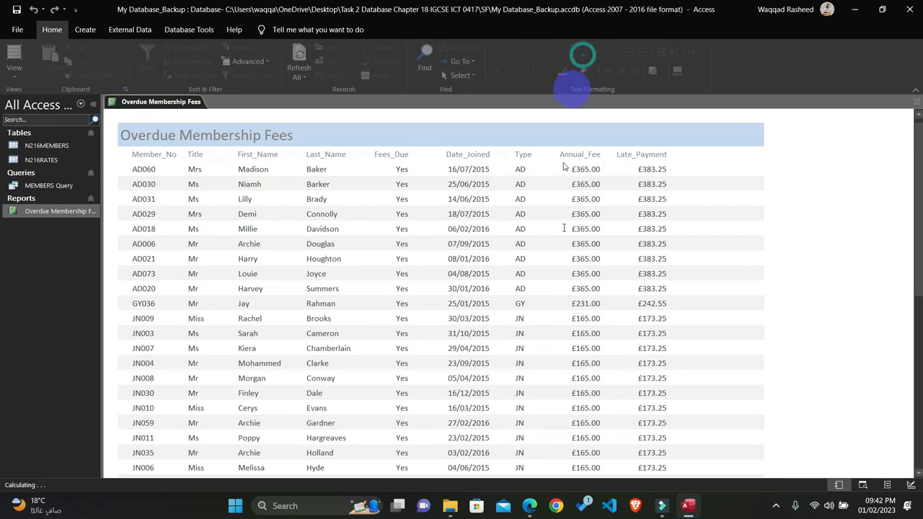
Step: Switch to the question paper in Edge and highlight the Memb_Type and Last_Name sorting requirement in yellow
{"action": "left_click", "coordinate": [531, 507]}
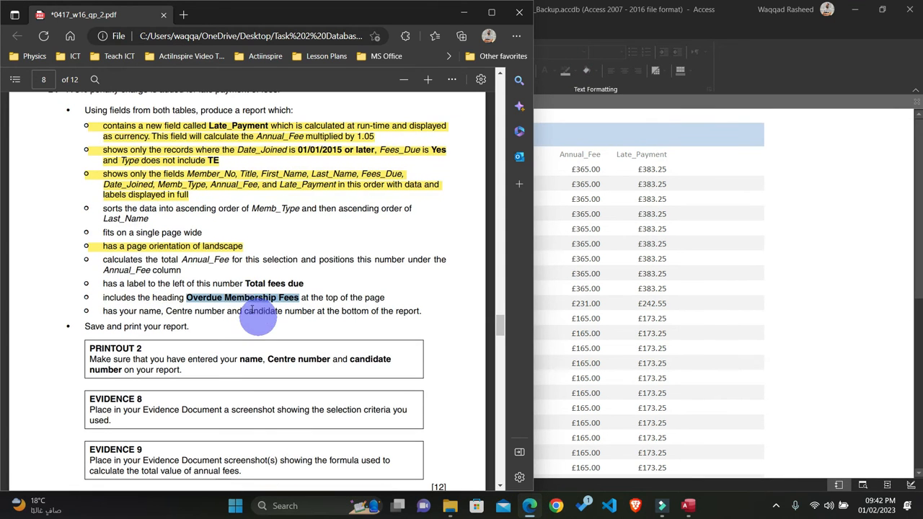
{"action": "triple_click", "coordinate": [101, 208]}
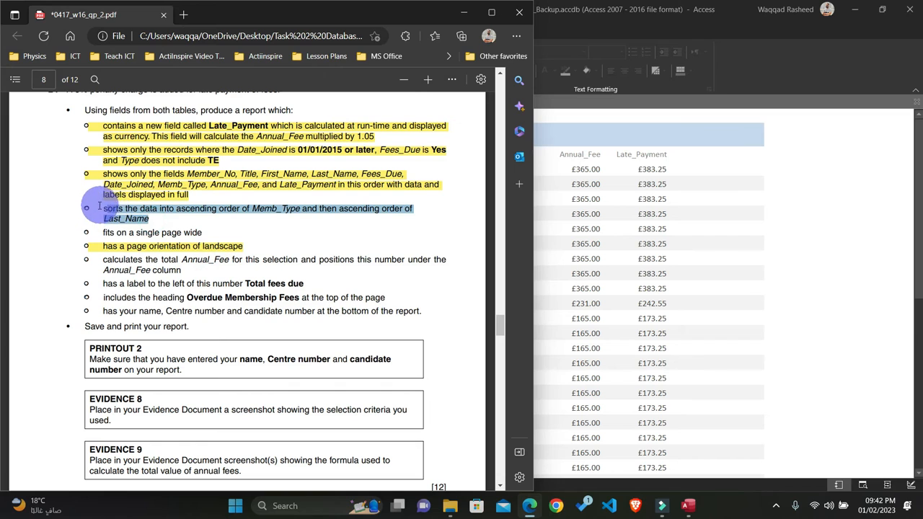
{"action": "left_click", "coordinate": [136, 144]}
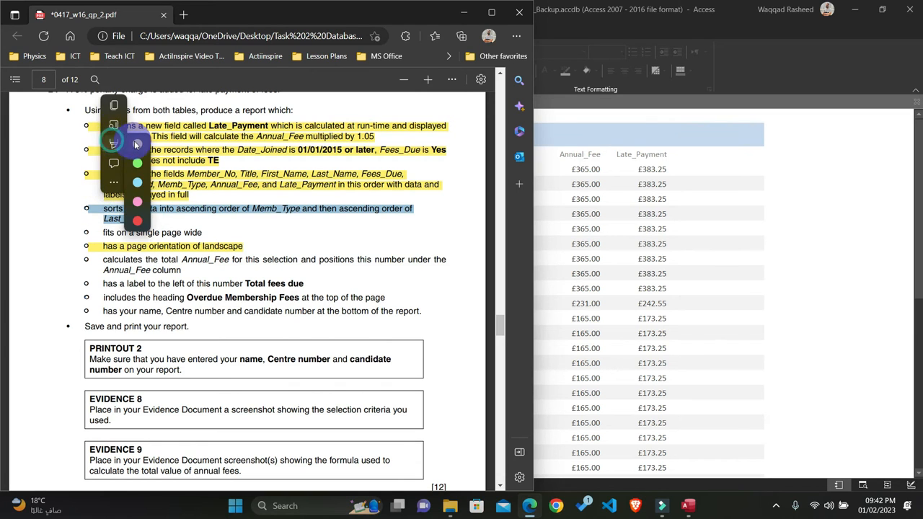
{"action": "left_click", "coordinate": [136, 144]}
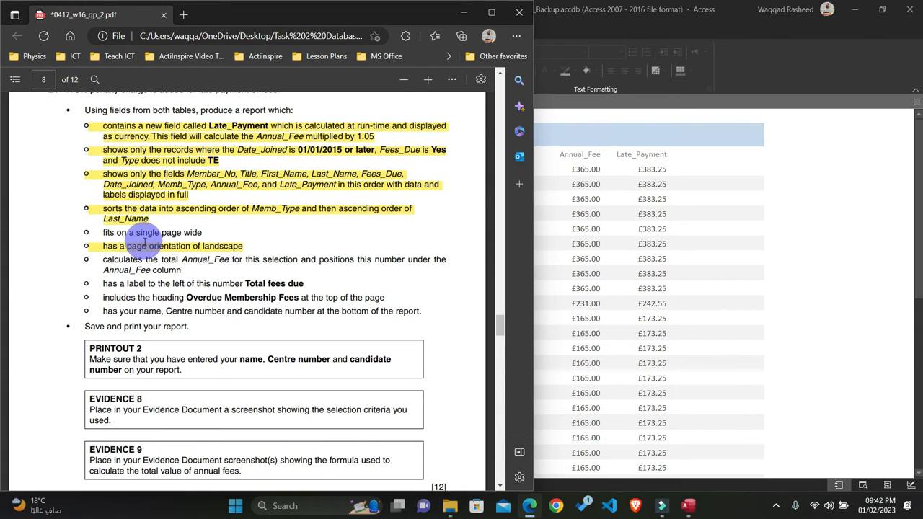
Step: Check the report's width against the "fits on a single page wide" requirement and highlight that requirement in yellow in the question paper
{"action": "left_click_drag", "start_coordinate": [182, 233], "coordinate": [195, 239]}
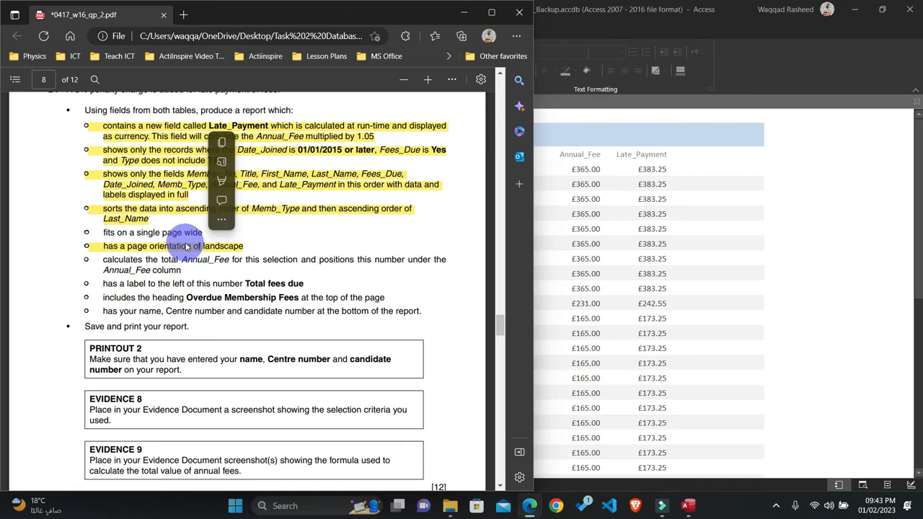
{"action": "mouse_move", "coordinate": [184, 234]}
{"action": "left_mouse_down"}
{"action": "mouse_move", "coordinate": [202, 236]}
{"action": "mouse_move", "coordinate": [173, 234]}
{"action": "mouse_move", "coordinate": [180, 242]}
{"action": "left_mouse_up"}
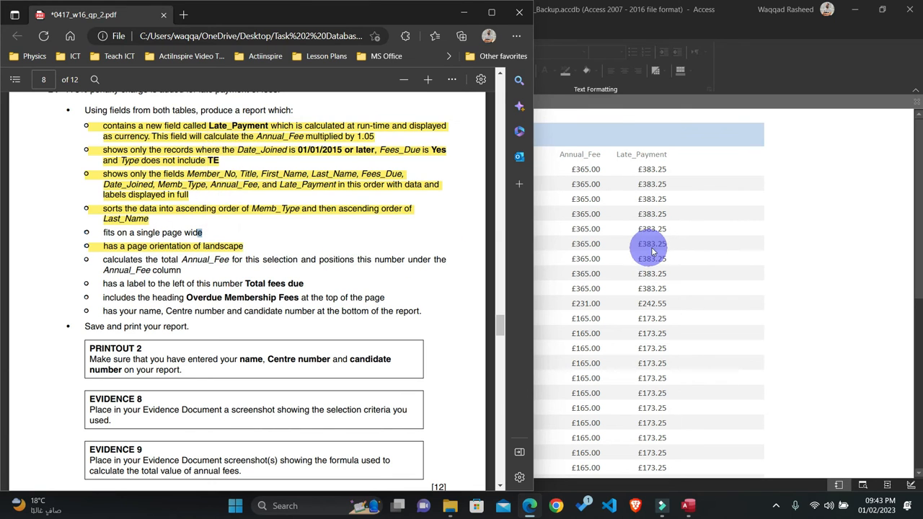
{"action": "left_click", "coordinate": [654, 245]}
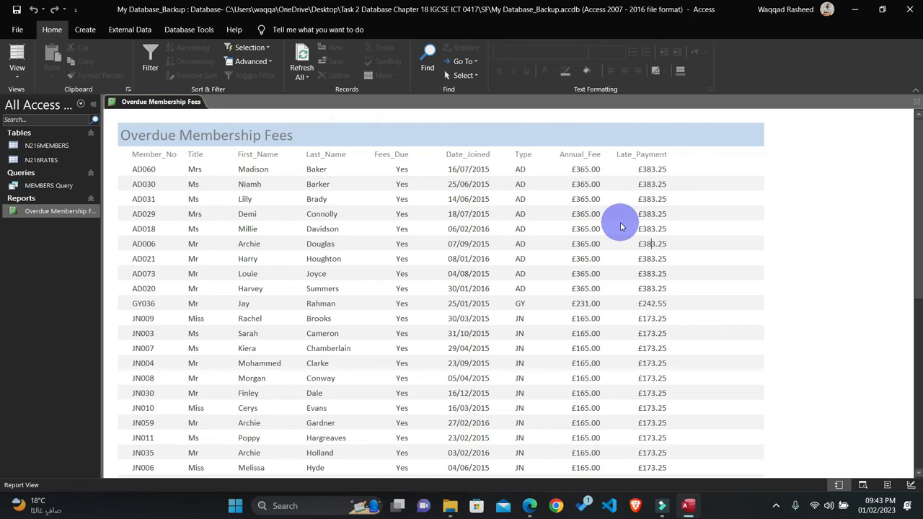
{"action": "left_click", "coordinate": [530, 507]}
{"action": "left_click", "coordinate": [211, 234]}
{"action": "left_click_drag", "start_coordinate": [170, 228], "coordinate": [86, 232]}
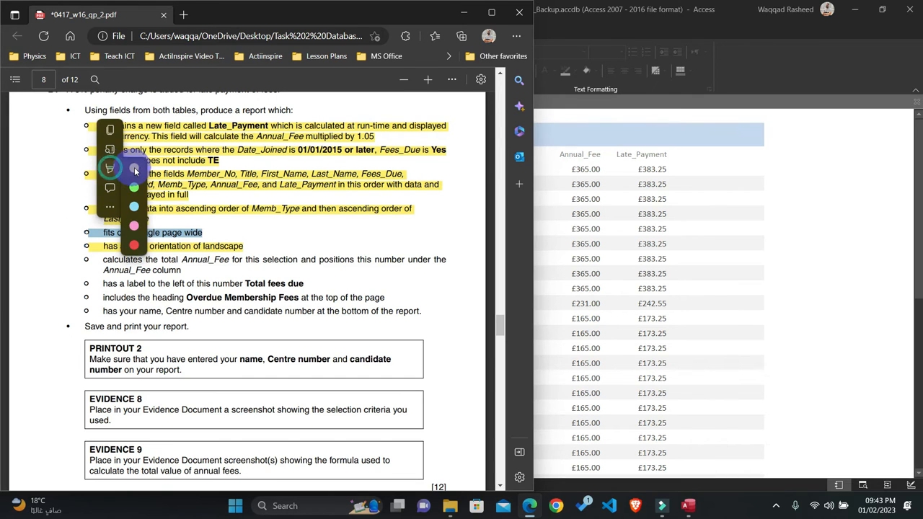
{"action": "left_click", "coordinate": [134, 170]}
Step: Return to Access, open the Overdue Membership Fees report in Design View, and extend the Report Footer just past the 1 mark on the vertical ruler
{"action": "scroll", "coordinate": [197, 263], "scroll_direction": "down", "scroll_amount": 1}
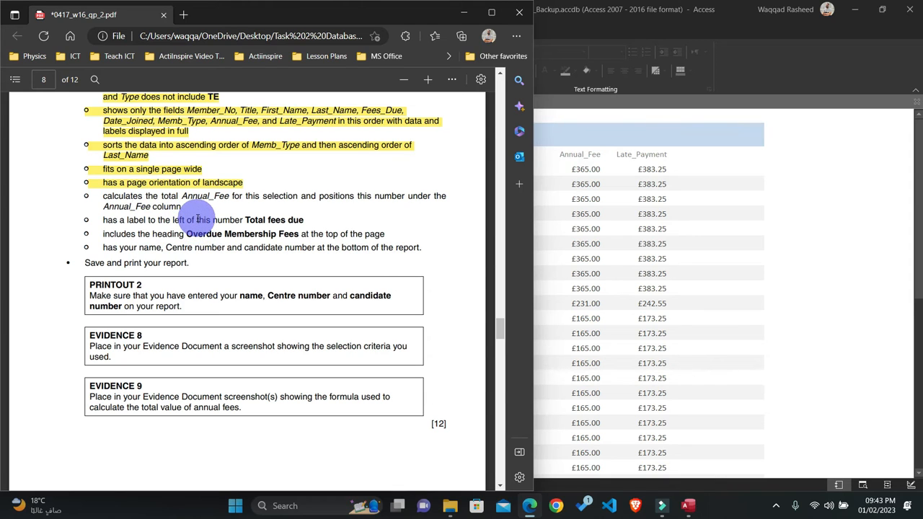
{"action": "left_click", "coordinate": [727, 247]}
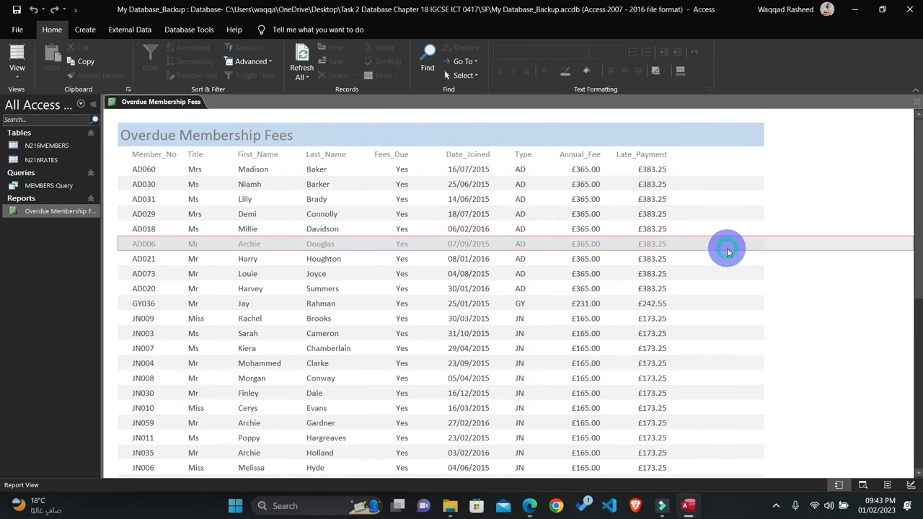
{"action": "left_click", "coordinate": [915, 107]}
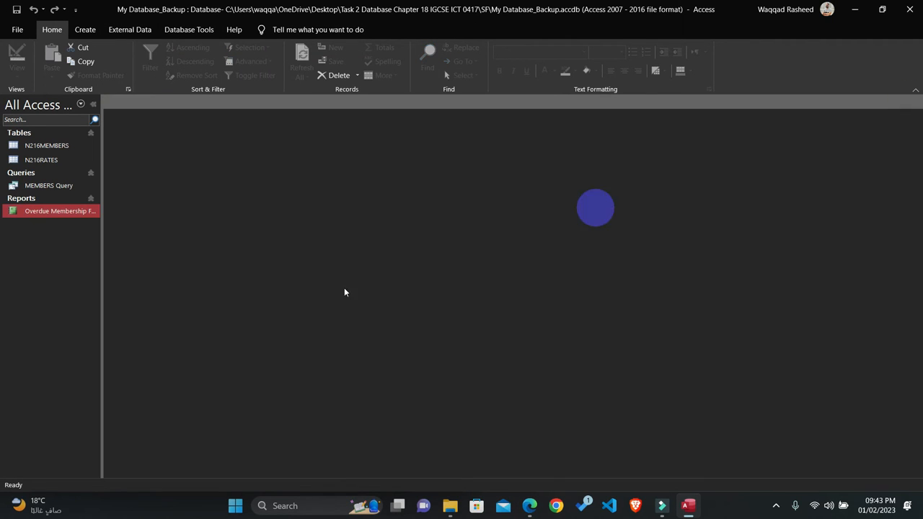
{"action": "right_click", "coordinate": [69, 213]}
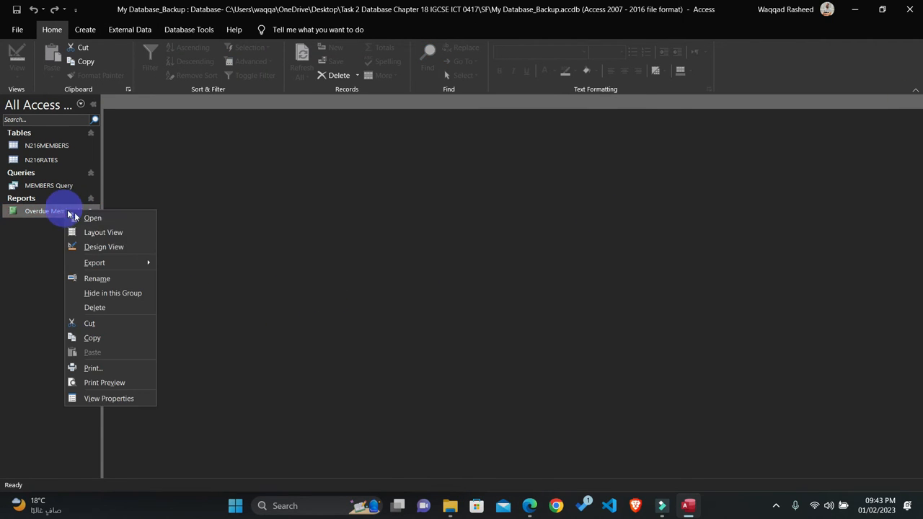
{"action": "left_click", "coordinate": [107, 247]}
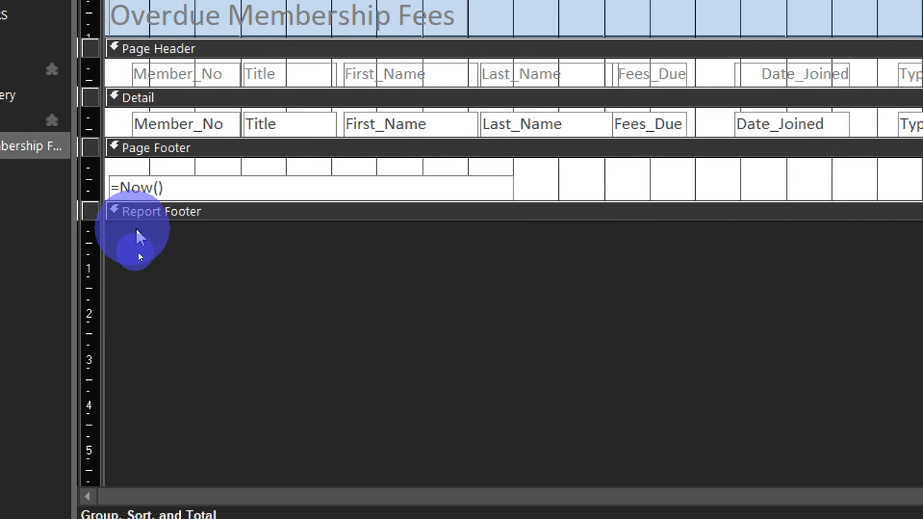
{"action": "left_click_drag", "start_coordinate": [128, 220], "coordinate": [160, 278]}
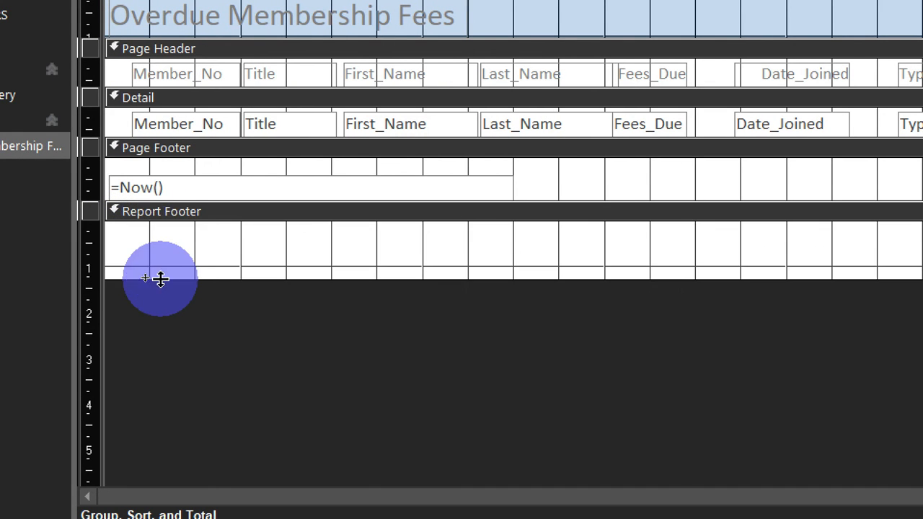
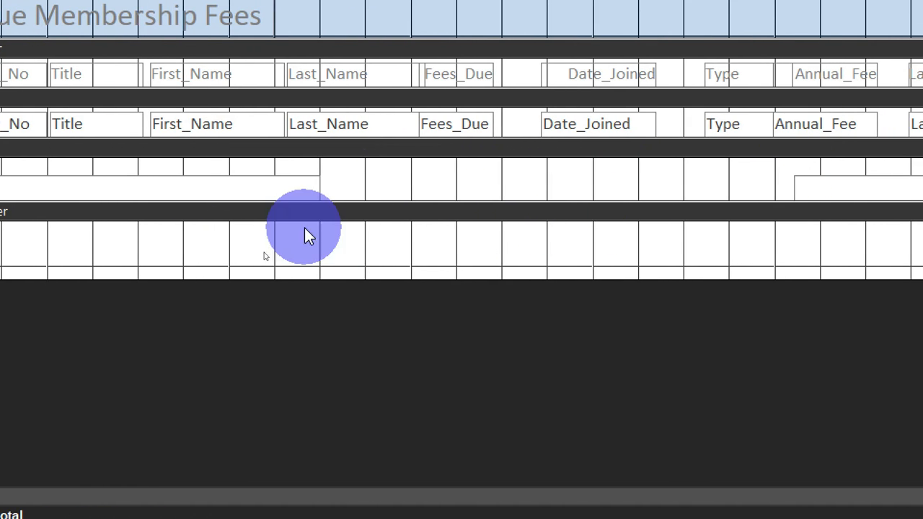
Step: Delete the date and page number controls from the report's Page Footer
{"action": "left_click", "coordinate": [33, 181]}
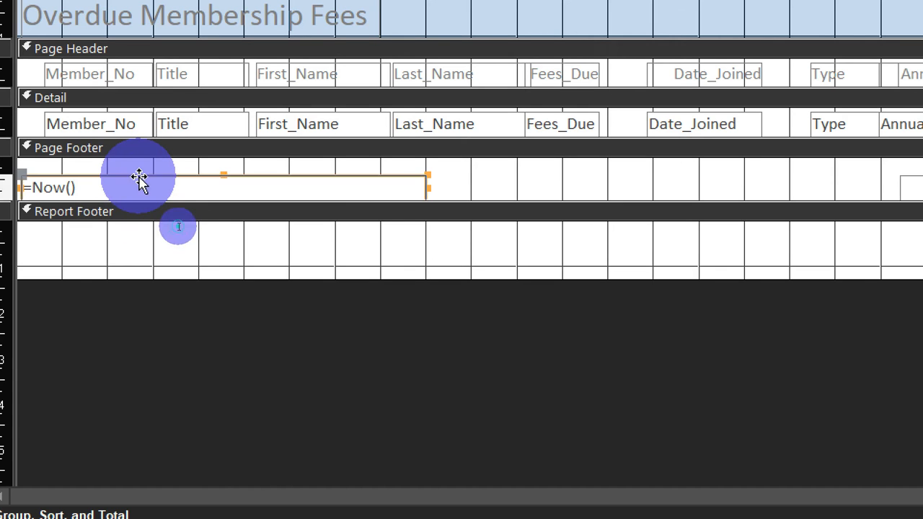
{"action": "key", "text": "Delete"}
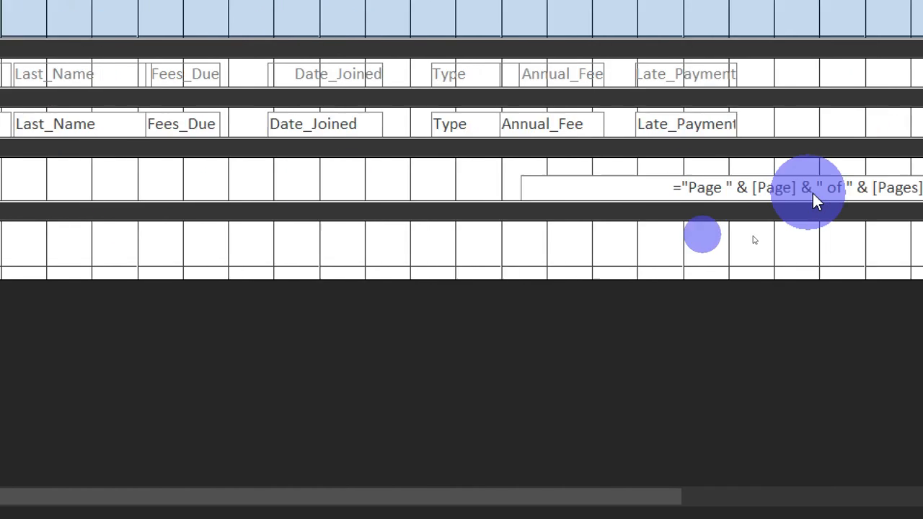
{"action": "left_click", "coordinate": [851, 182]}
{"action": "key", "text": "Delete"}
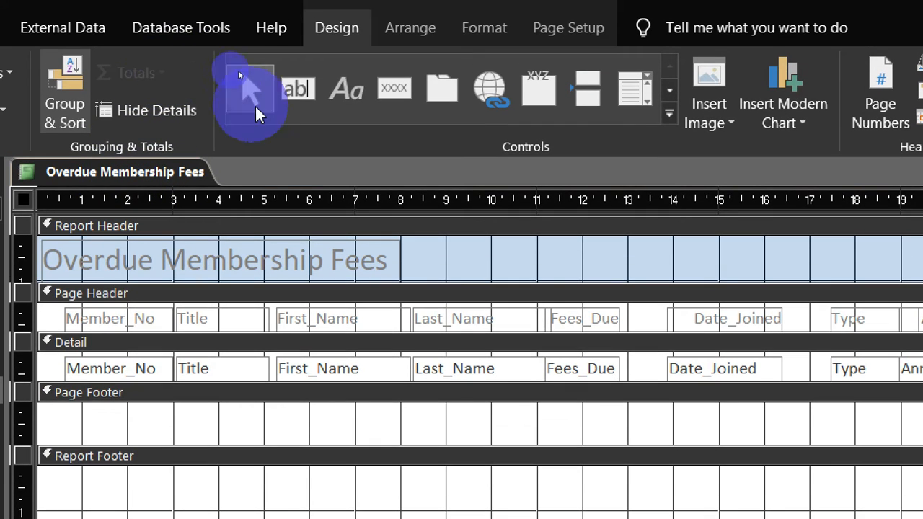
Step: Add a text box about 4.1 cm wide to the Report Footer beneath the Annual_Fee column, containing =Sum([Annual_Fee])
{"action": "left_click", "coordinate": [301, 91]}
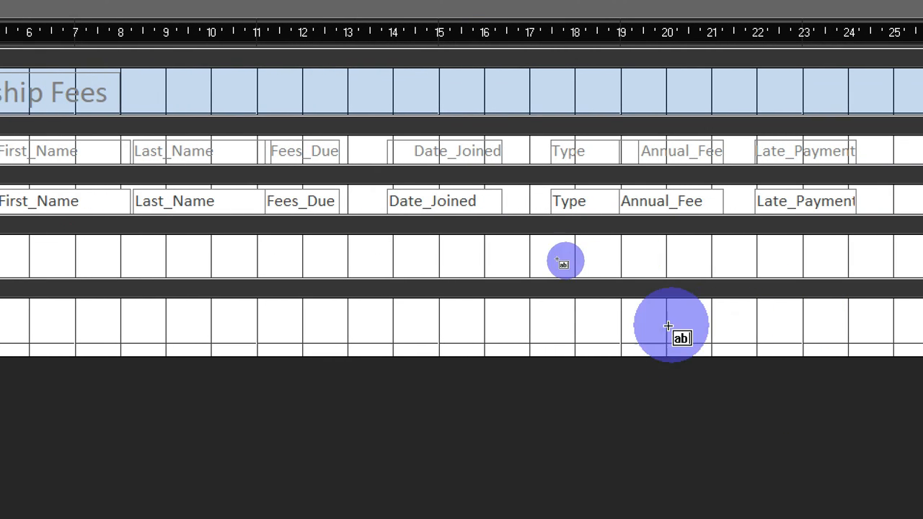
{"action": "left_click_drag", "start_coordinate": [561, 303], "coordinate": [750, 328]}
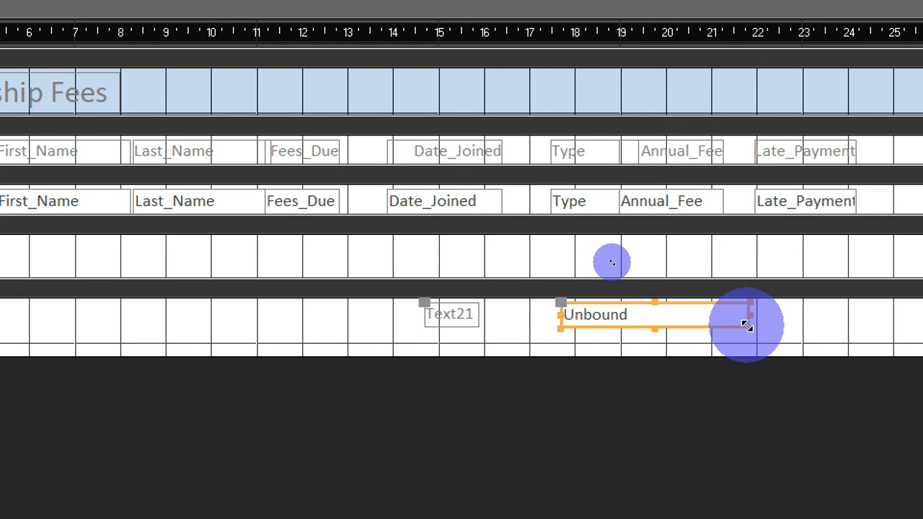
{"action": "left_click", "coordinate": [629, 321]}
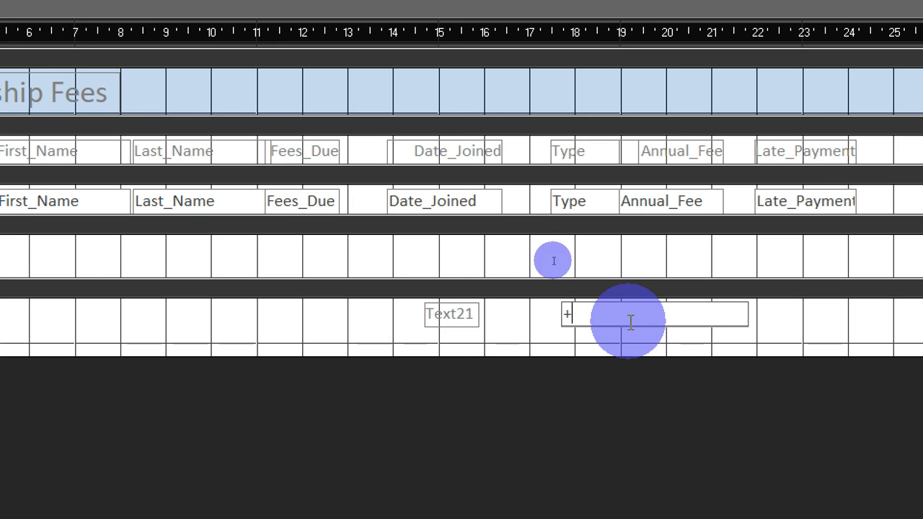
{"action": "type", "text": "-"}
{"action": "key", "text": "BackSpace"}
{"action": "type", "text": "="}
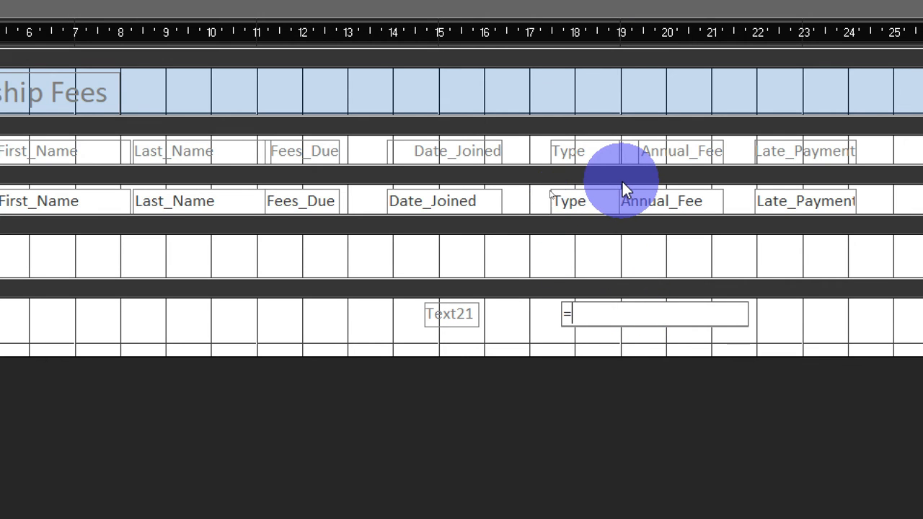
{"action": "type", "text": "Sum"}
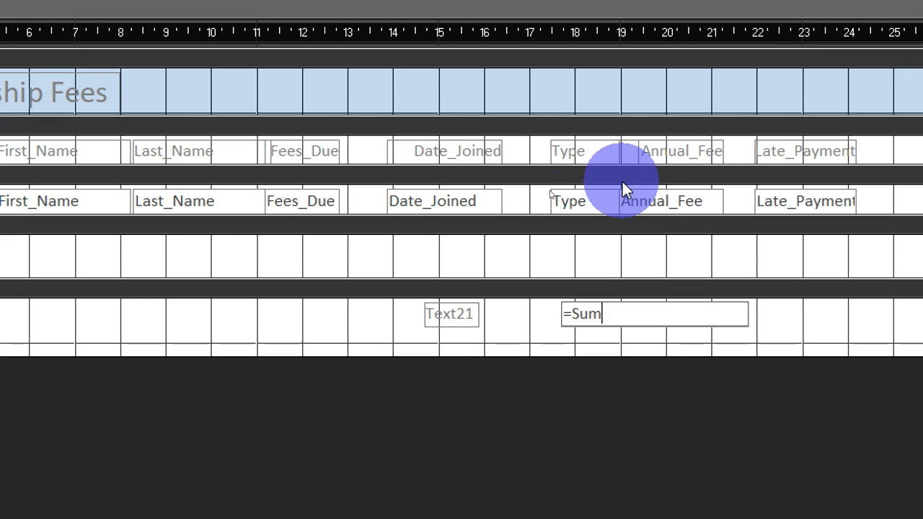
{"action": "type", "text": "("}
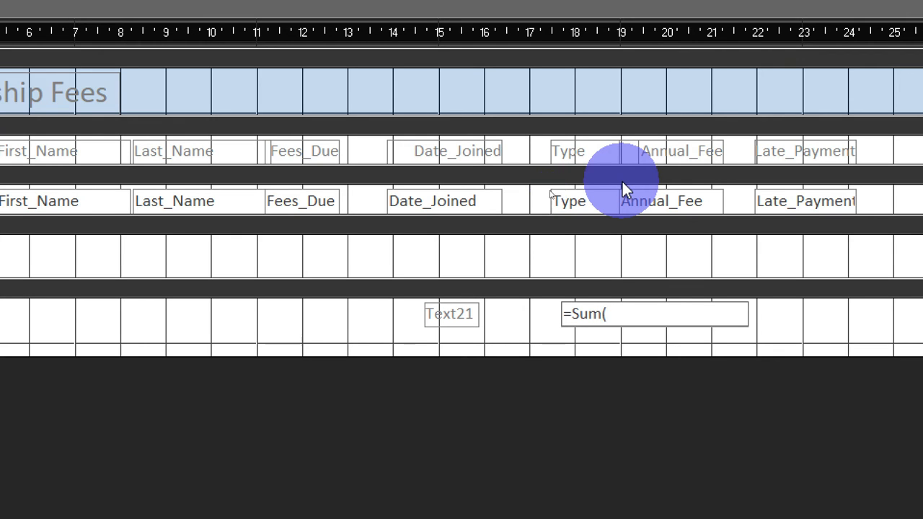
{"action": "type", "text": ")"}
{"action": "key", "text": "Left"}
{"action": "type", "text": "[Ann"}
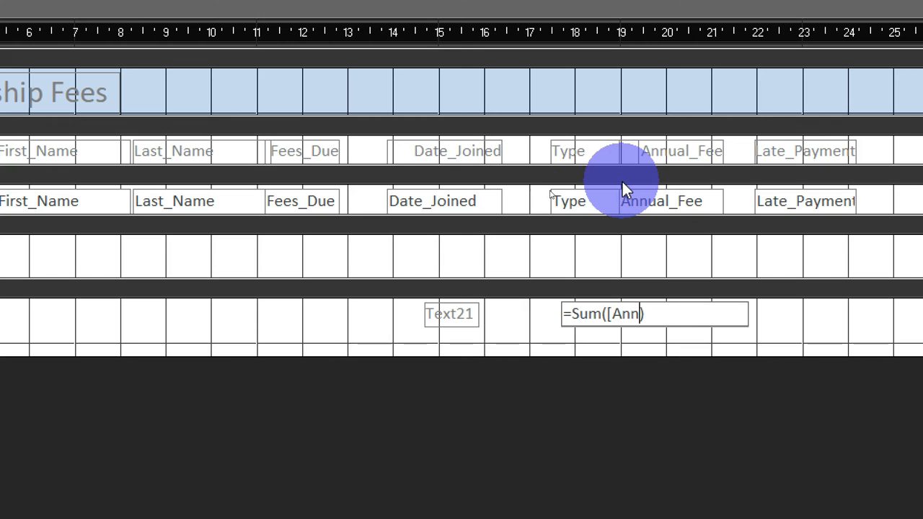
{"action": "type", "text": "ual"}
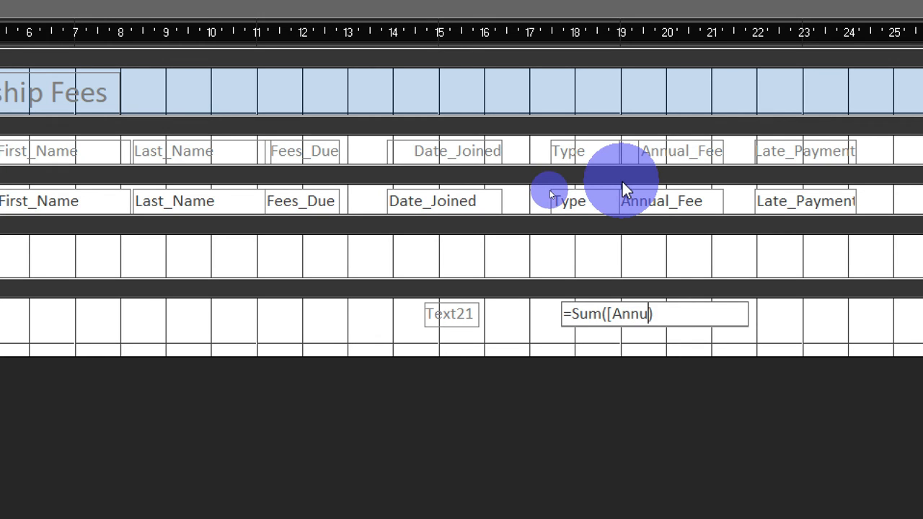
{"action": "type", "text": "_Fee]"}
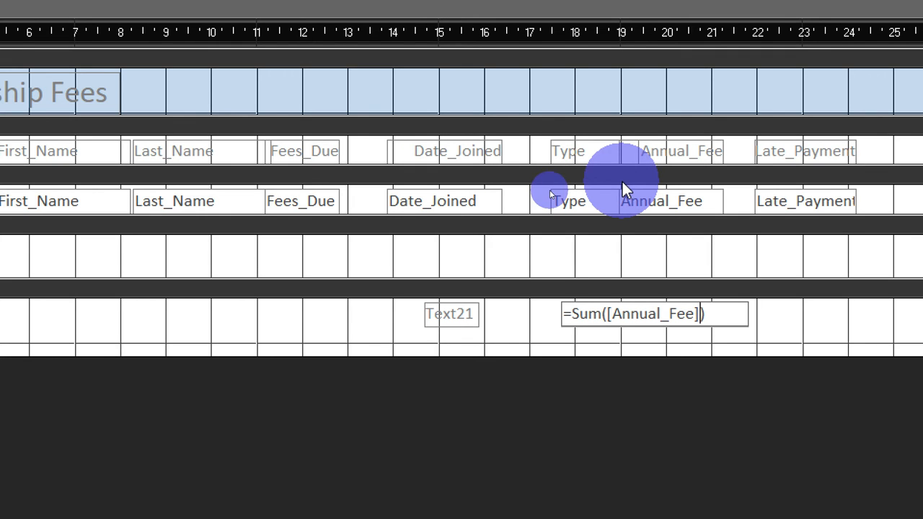
{"action": "key", "text": "Return"}
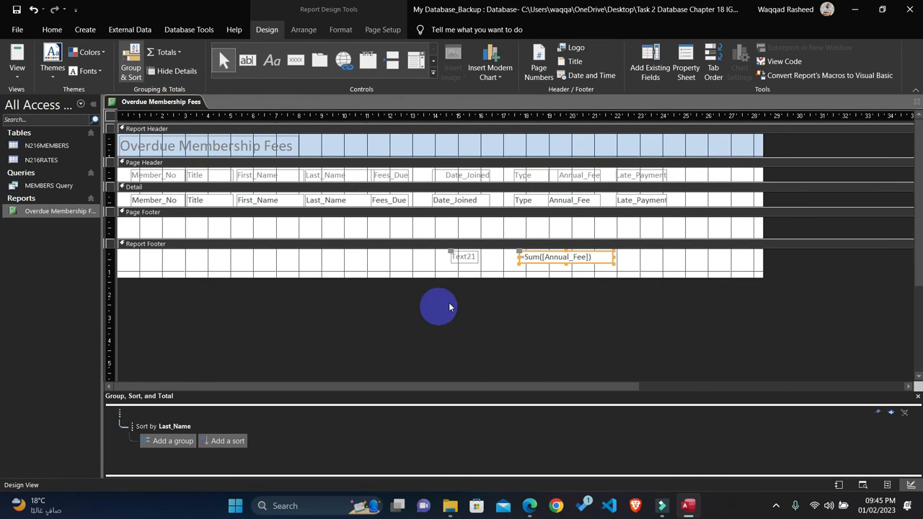
Step: Copy the label wording from the question paper in Edge and caption the total's label in Access "Total fees due"
{"action": "left_click", "coordinate": [531, 505]}
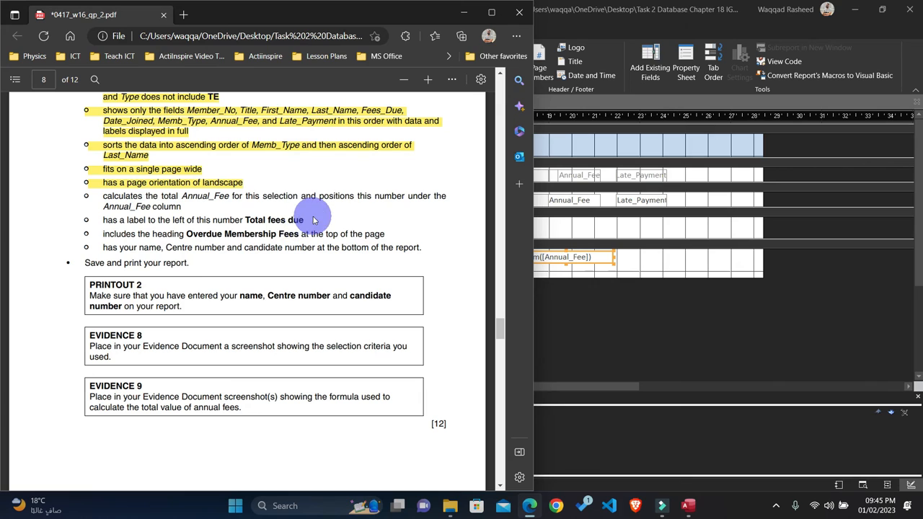
{"action": "left_click_drag", "start_coordinate": [303, 220], "coordinate": [246, 222]}
{"action": "key", "text": "ctrl+c"}
{"action": "left_click", "coordinate": [584, 256]}
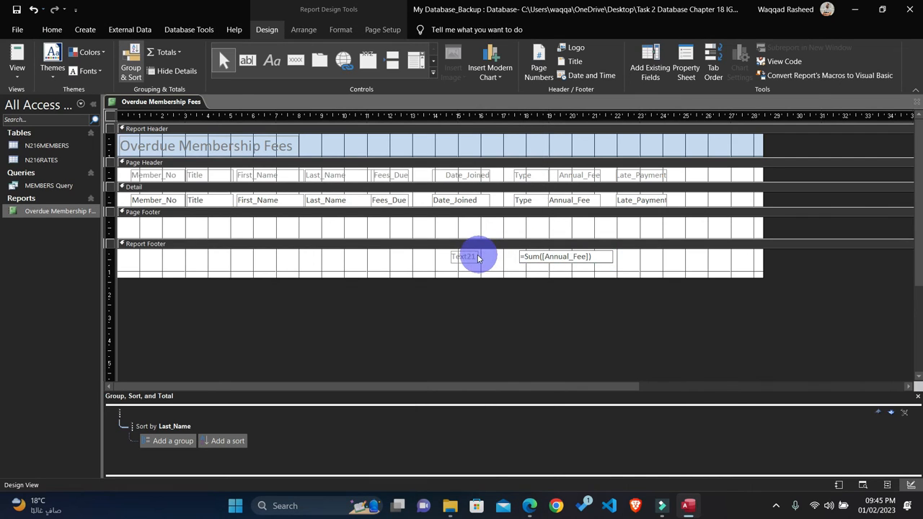
{"action": "left_click_drag", "start_coordinate": [472, 256], "coordinate": [453, 258]}
{"action": "type", "text": "Total fees due"}
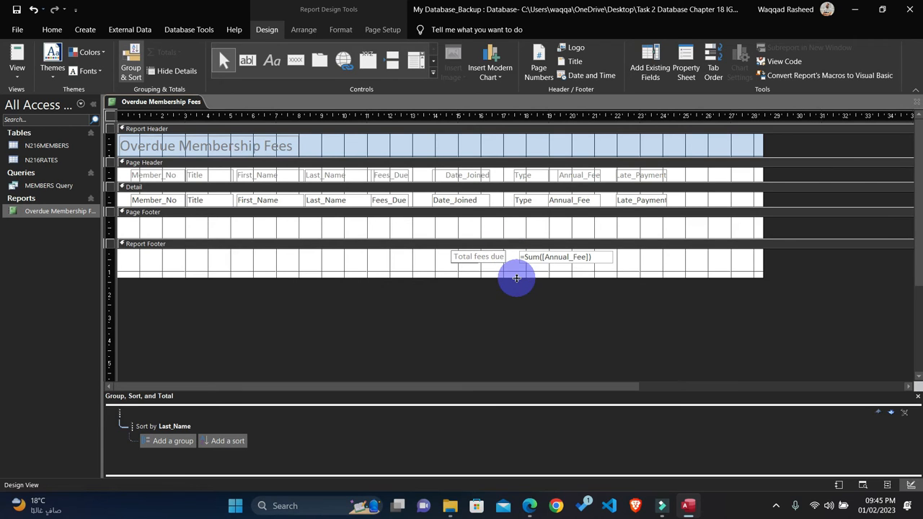
Step: Close and reopen the Overdue Membership Fees report, then check the total fees value at its end
{"action": "left_click", "coordinate": [916, 102]}
{"action": "left_click", "coordinate": [47, 211]}
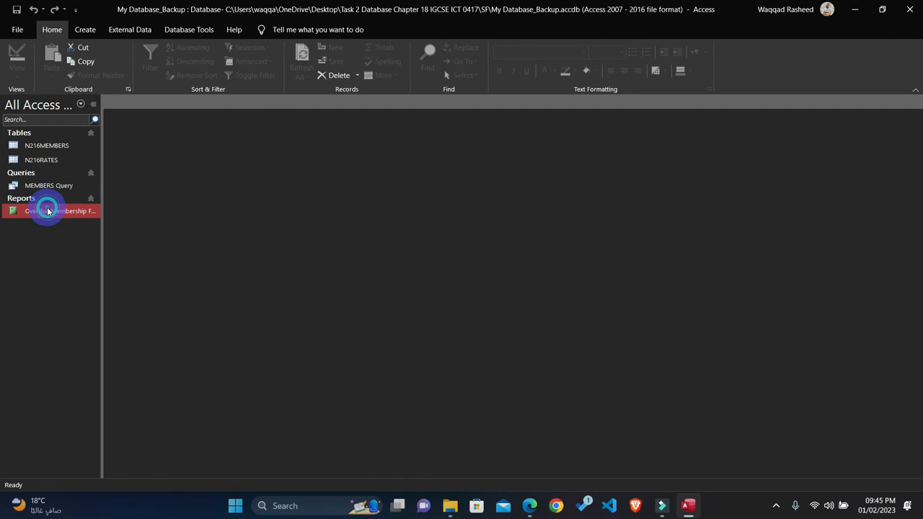
{"action": "double_click", "coordinate": [48, 211]}
{"action": "scroll", "coordinate": [426, 258], "scroll_direction": "down", "scroll_amount": 15}
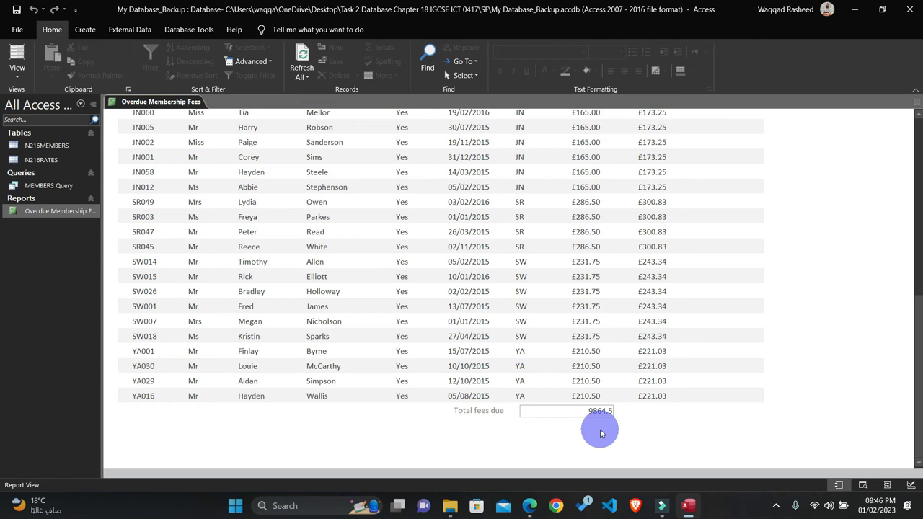
{"action": "double_click", "coordinate": [588, 411]}
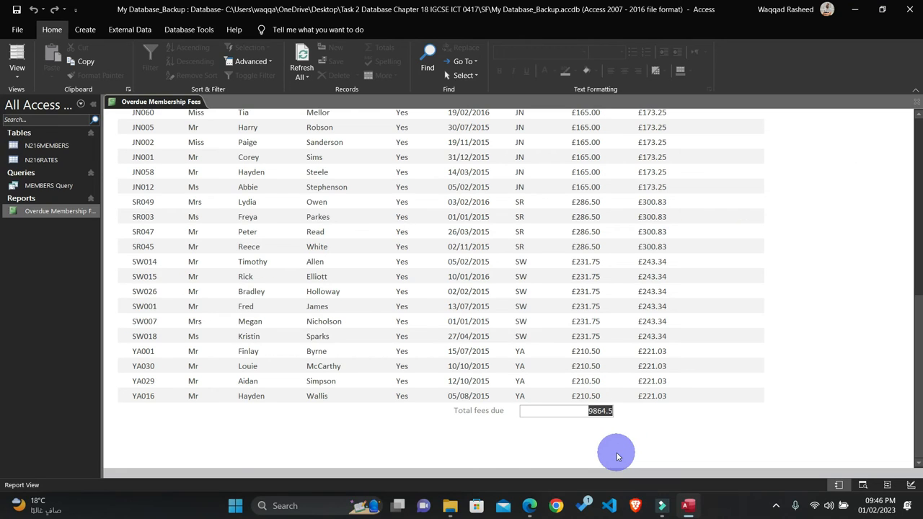
Step: Reopen the report in Design View and set the Annual_Fee total's format to Currency in its properties
{"action": "left_click", "coordinate": [916, 102]}
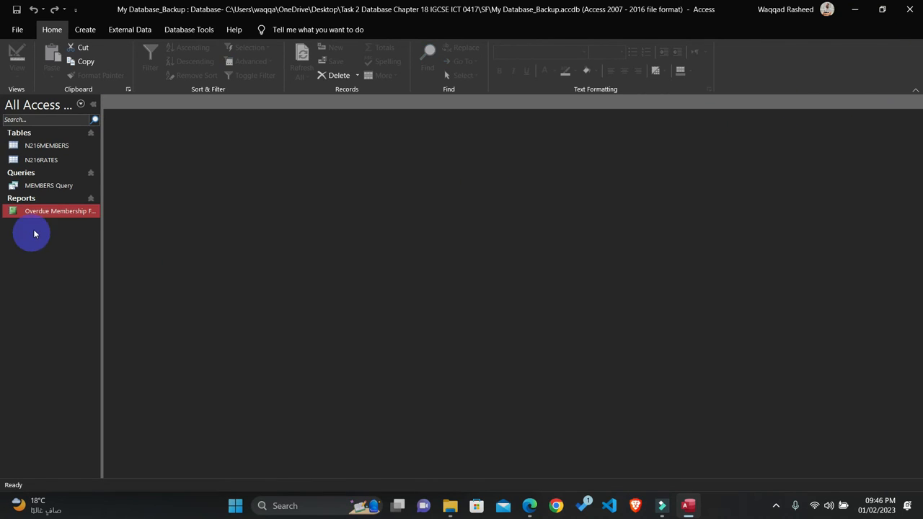
{"action": "right_click", "coordinate": [42, 211]}
{"action": "left_click", "coordinate": [74, 244]}
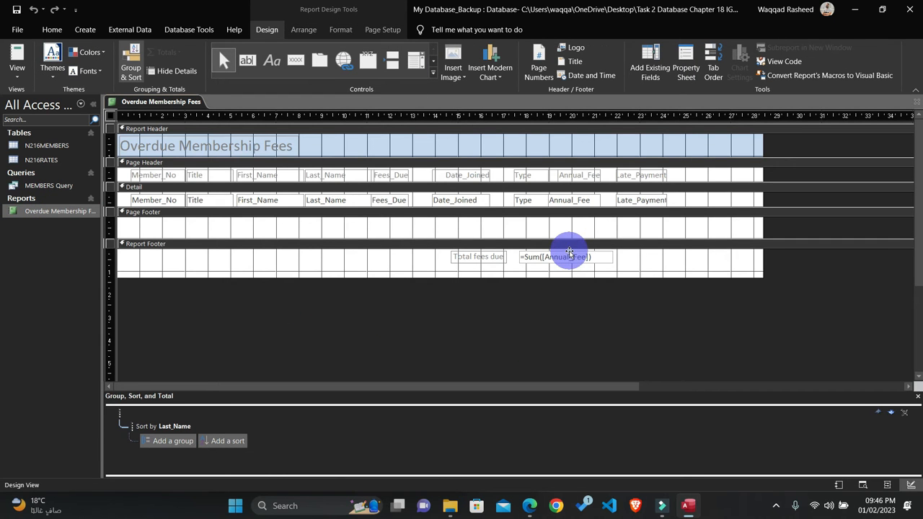
{"action": "right_click", "coordinate": [570, 254]}
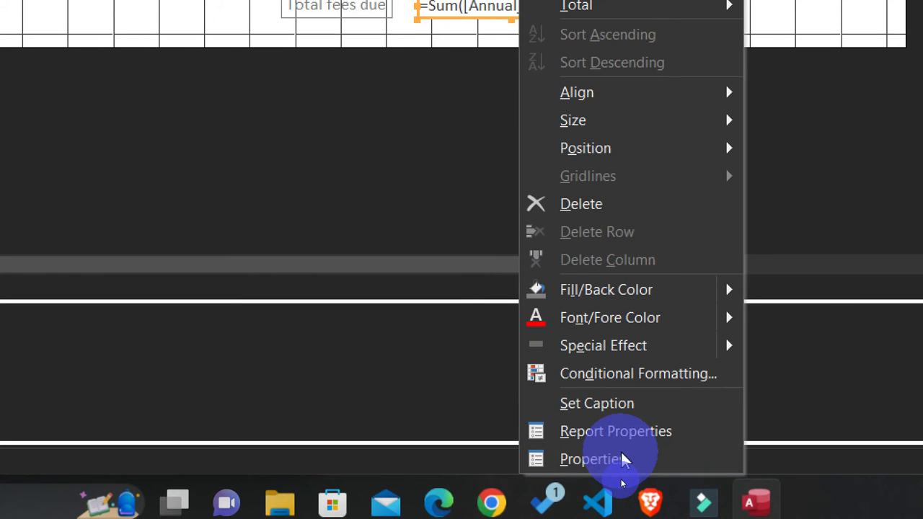
{"action": "left_click", "coordinate": [625, 460]}
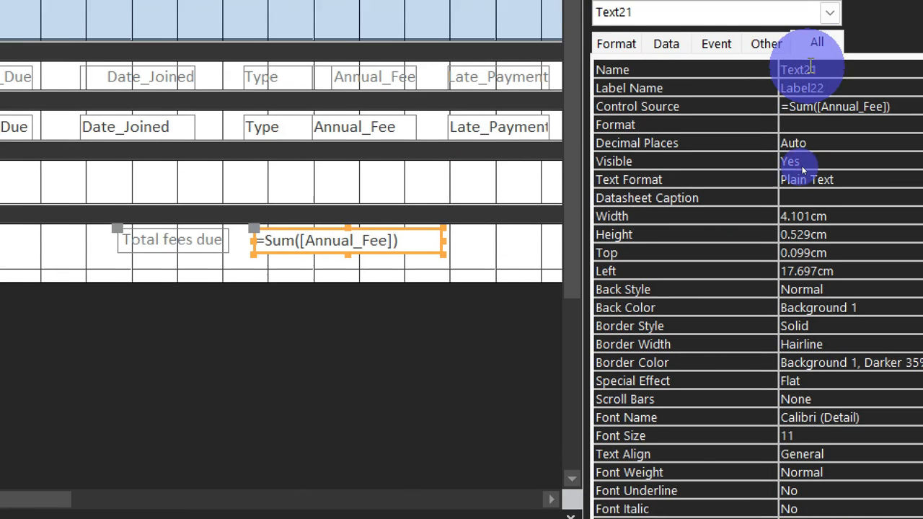
{"action": "left_click", "coordinate": [616, 44]}
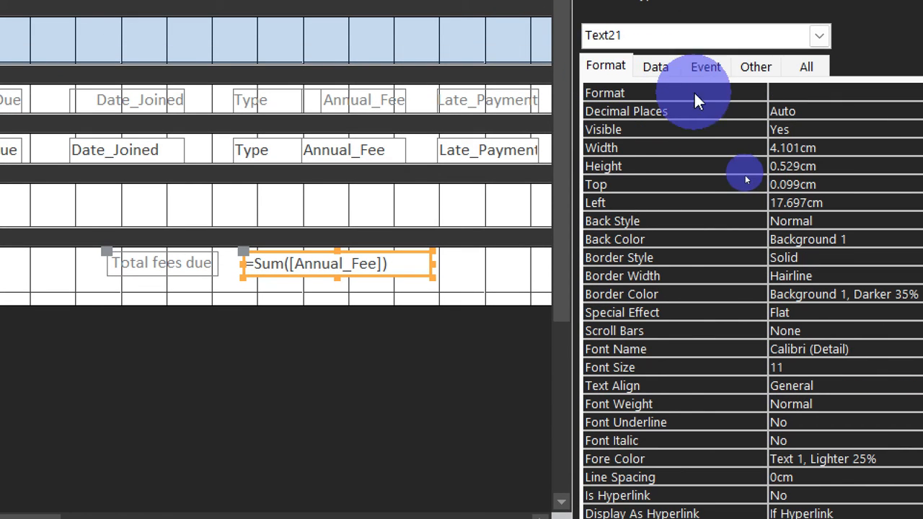
{"action": "left_click", "coordinate": [797, 94]}
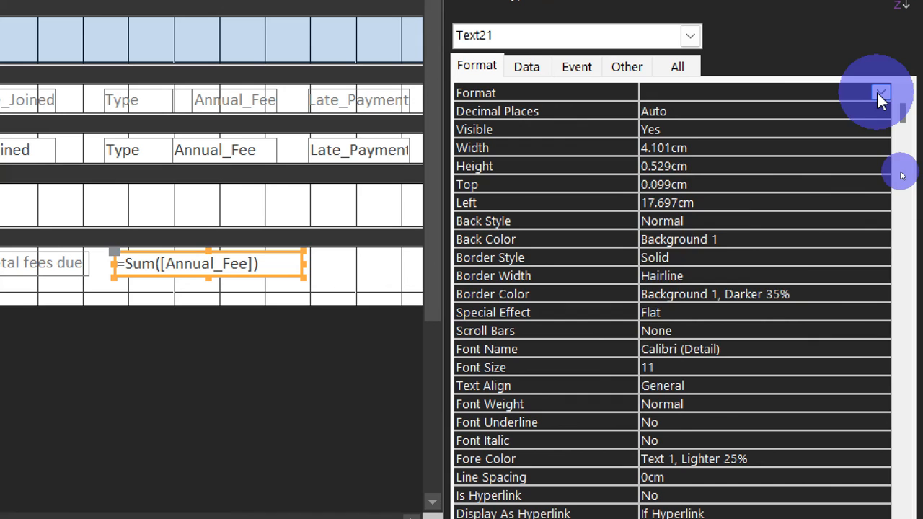
{"action": "left_click", "coordinate": [880, 93]}
{"action": "left_click", "coordinate": [676, 247]}
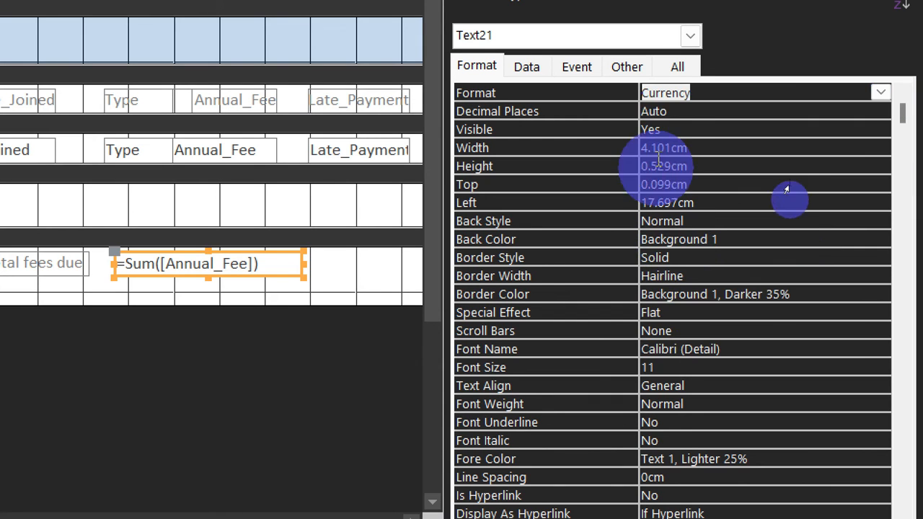
Step: Set the Annual_Fee total's decimal places to 2 and close its property sheet
{"action": "left_click", "coordinate": [660, 111]}
{"action": "key", "text": "BackSpace"}
{"action": "key", "text": "BackSpace"}
{"action": "key", "text": "BackSpace"}
{"action": "key", "text": "BackSpace"}
{"action": "type", "text": "2"}
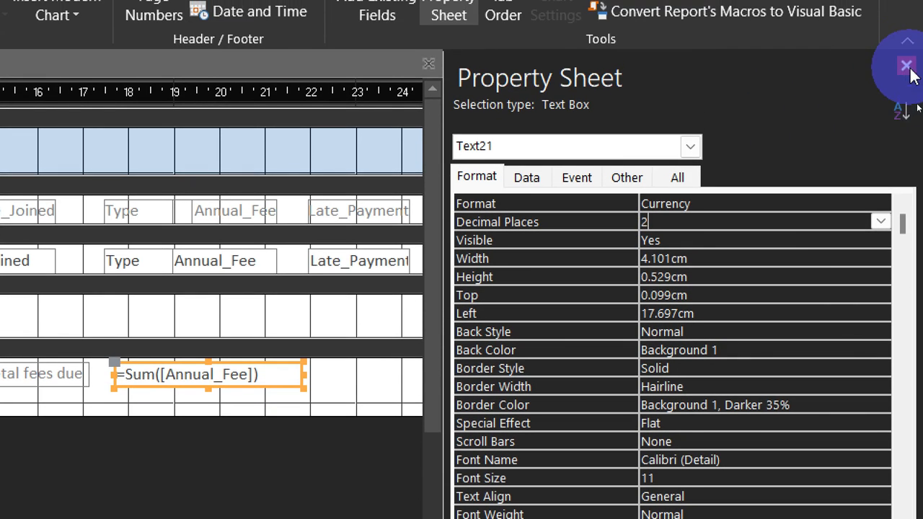
{"action": "left_click", "coordinate": [906, 67]}
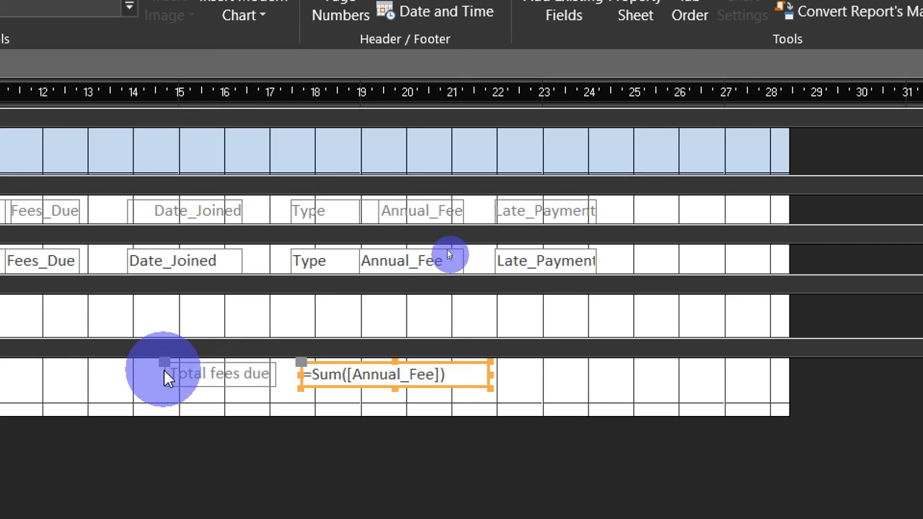
Step: Shift the "Total fees due" label left to about 13.7 cm and the Annual_Fee total box left to about 17 cm
{"action": "left_click_drag", "start_coordinate": [165, 363], "coordinate": [130, 367]}
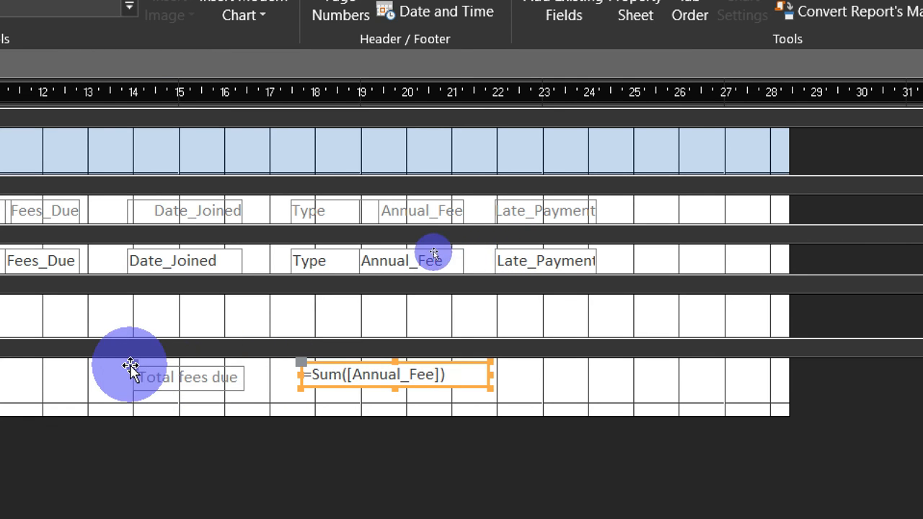
{"action": "left_click", "coordinate": [126, 365]}
{"action": "left_click", "coordinate": [123, 362]}
{"action": "left_click", "coordinate": [133, 362]}
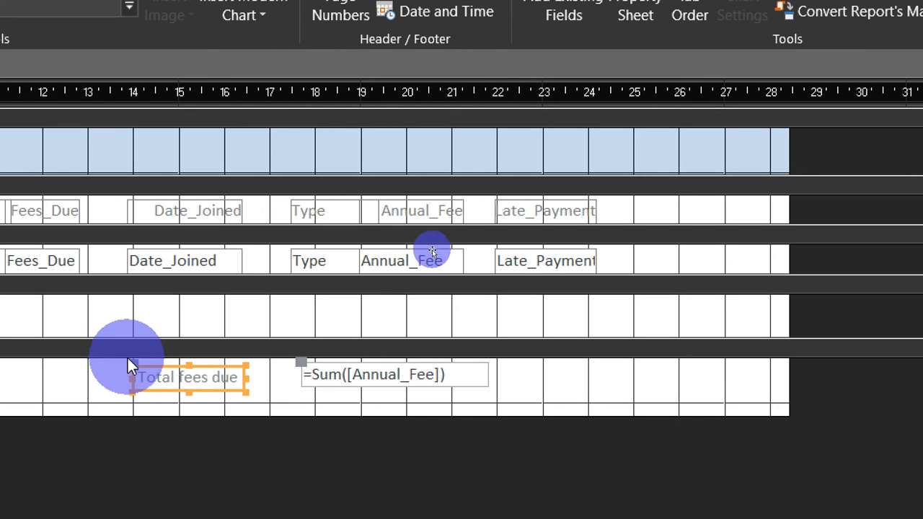
{"action": "left_click_drag", "start_coordinate": [128, 357], "coordinate": [119, 364]}
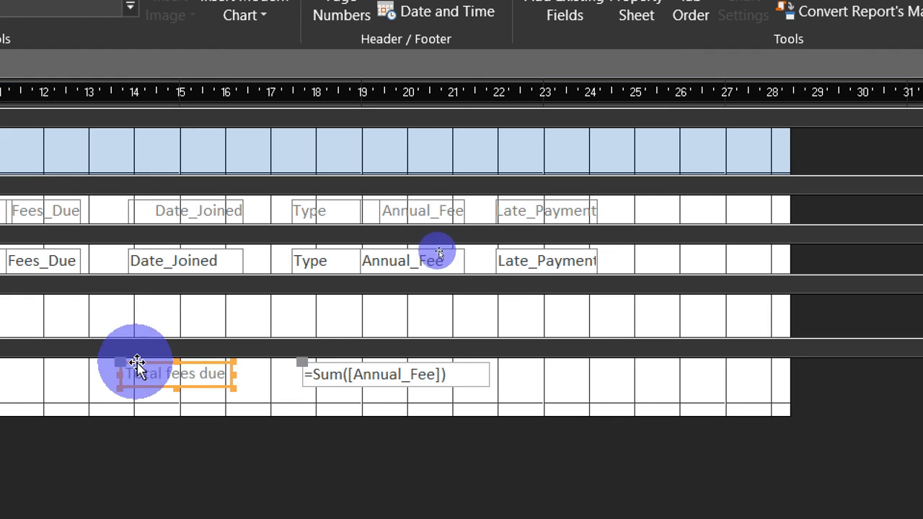
{"action": "left_click_drag", "start_coordinate": [302, 358], "coordinate": [268, 364]}
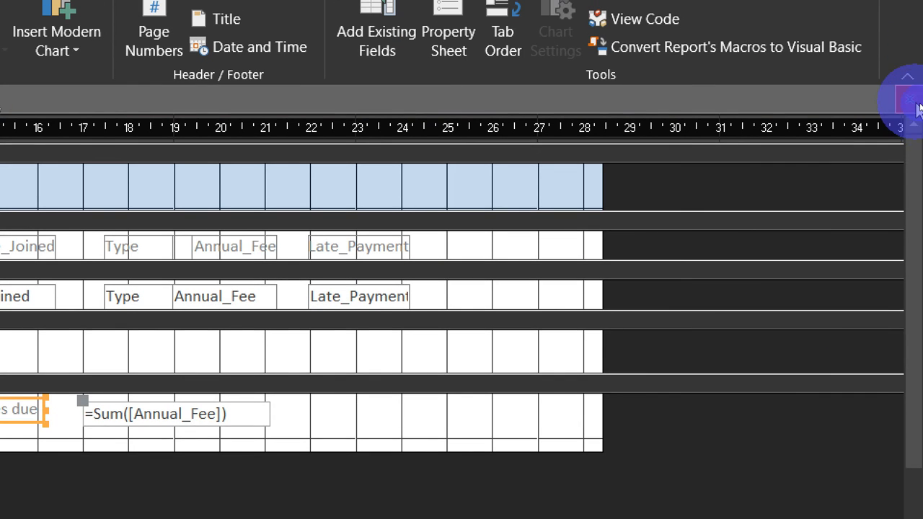
Step: Close and reopen the report, then check the total's currency format and alignment under the Annual_Fee column
{"action": "left_click", "coordinate": [916, 106]}
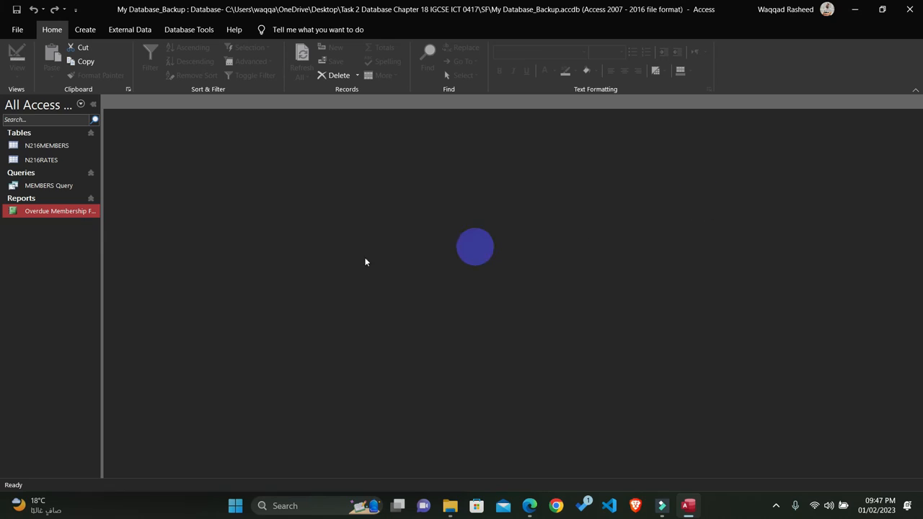
{"action": "double_click", "coordinate": [68, 218]}
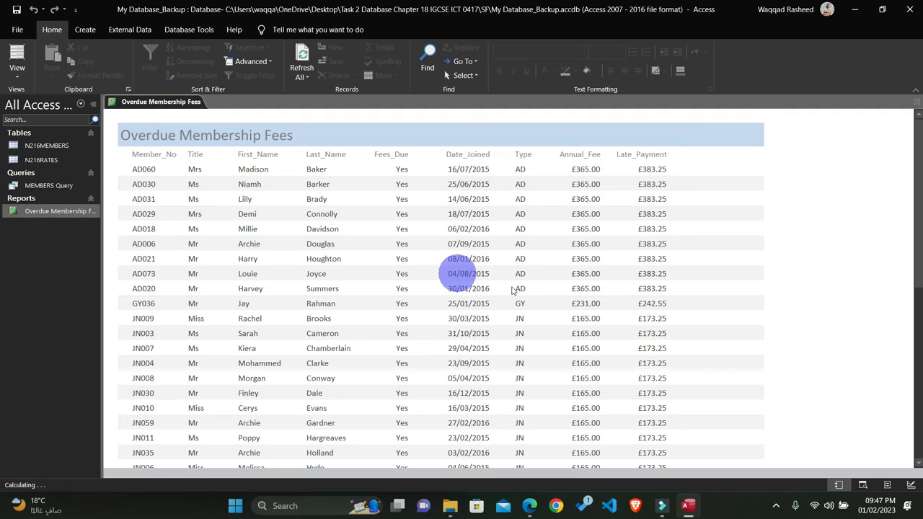
{"action": "scroll", "coordinate": [511, 291], "scroll_direction": "down", "scroll_amount": 10}
{"action": "scroll", "coordinate": [514, 294], "scroll_direction": "down", "scroll_amount": 2}
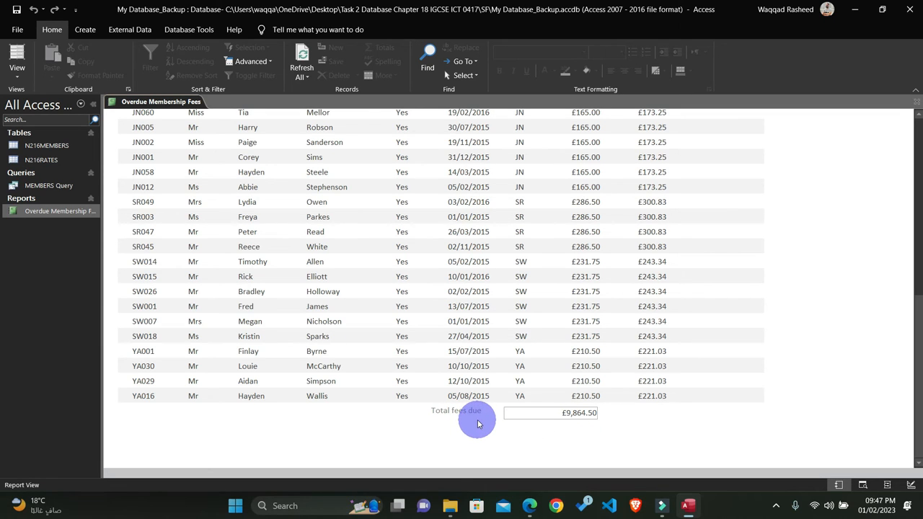
Step: Switch to the exam paper PDF and highlight in yellow the Annual_Fee total, "Total fees due" label and report heading requirements
{"action": "left_click", "coordinate": [529, 506]}
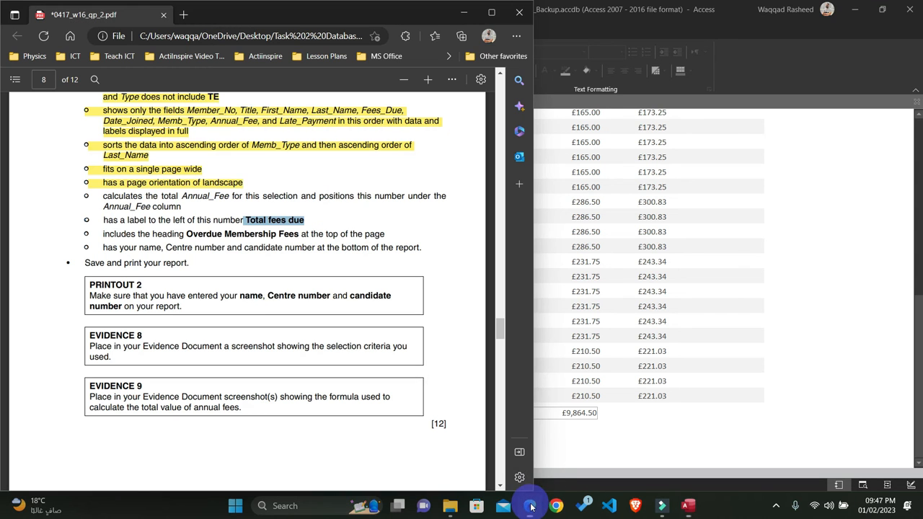
{"action": "left_click", "coordinate": [286, 231]}
{"action": "left_click_drag", "start_coordinate": [386, 234], "coordinate": [89, 202]}
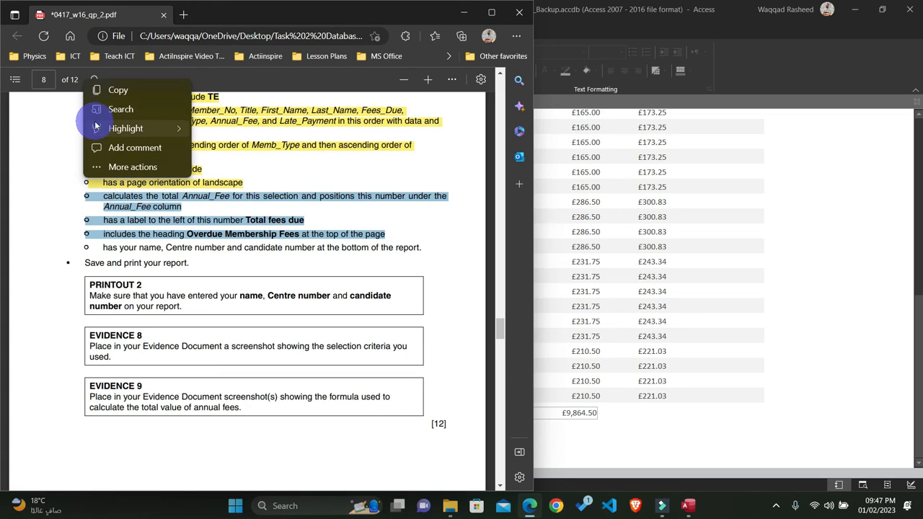
{"action": "mouse_move", "coordinate": [153, 131]}
{"action": "left_click", "coordinate": [222, 128]}
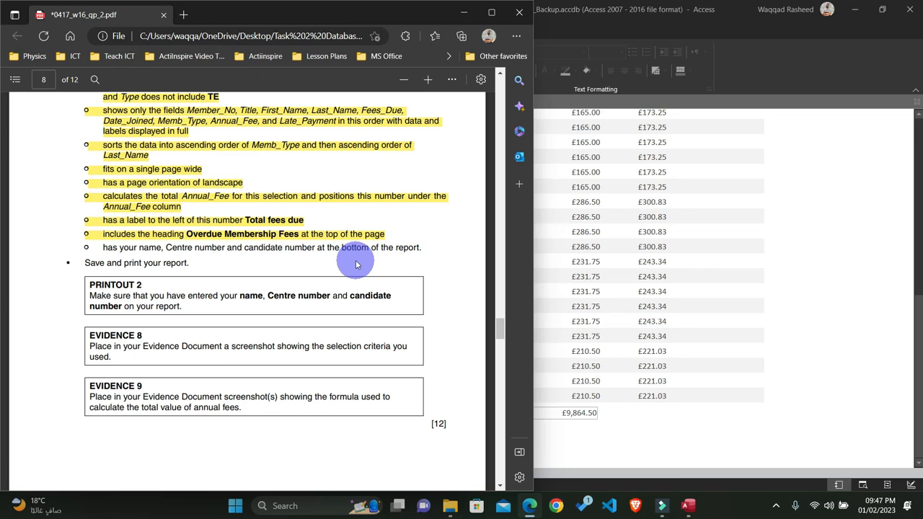
Step: Return to Access, reopen the Overdue Membership Fees report in Design View and shift the Annual_Fee total box right to about 17.3 cm
{"action": "left_click", "coordinate": [729, 319]}
{"action": "left_click", "coordinate": [559, 412]}
{"action": "left_click", "coordinate": [917, 102]}
{"action": "left_click", "coordinate": [47, 224]}
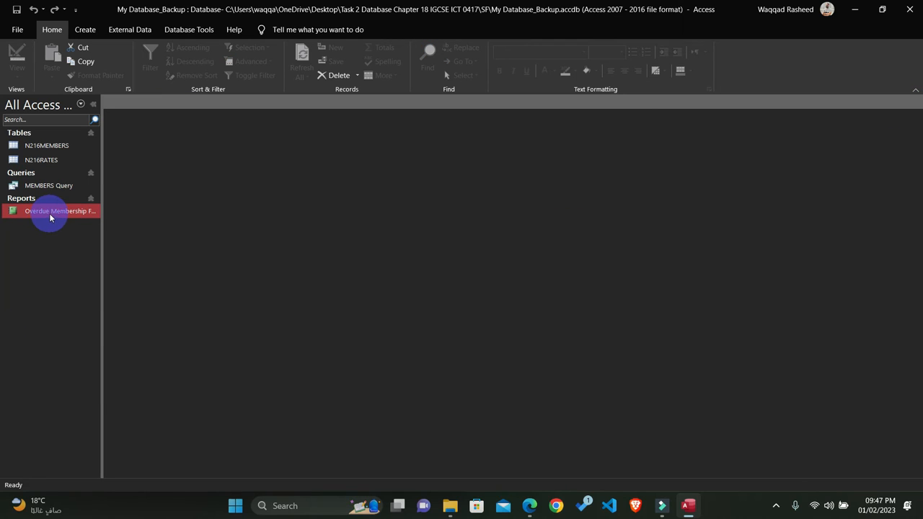
{"action": "right_click", "coordinate": [49, 218]}
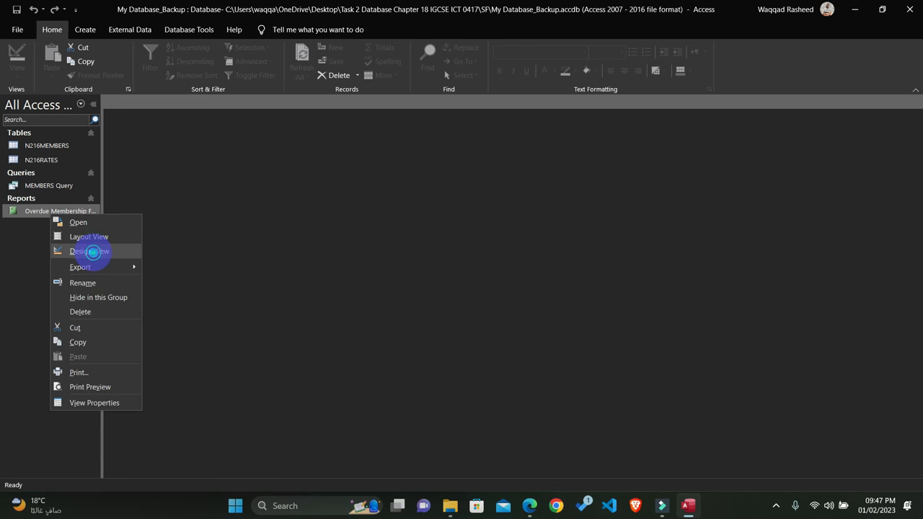
{"action": "left_click", "coordinate": [92, 251]}
{"action": "left_click", "coordinate": [538, 257]}
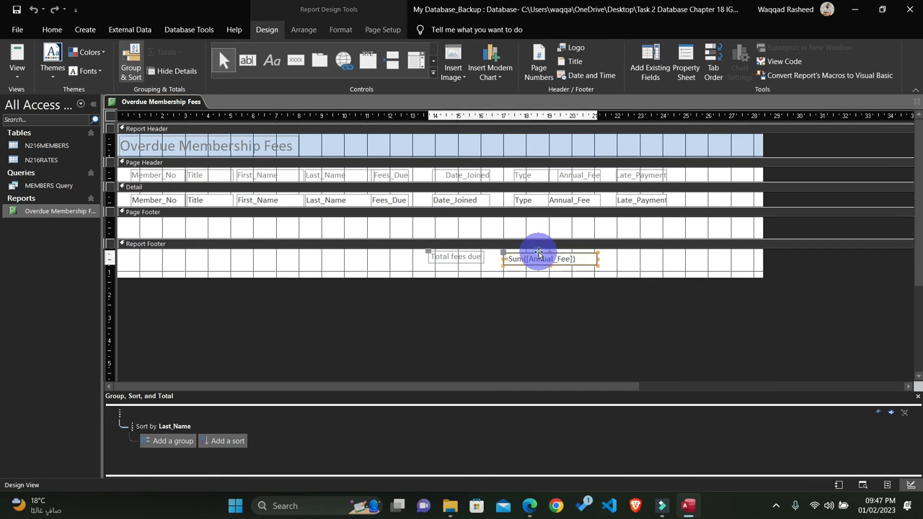
{"action": "left_click_drag", "start_coordinate": [504, 253], "coordinate": [511, 250]}
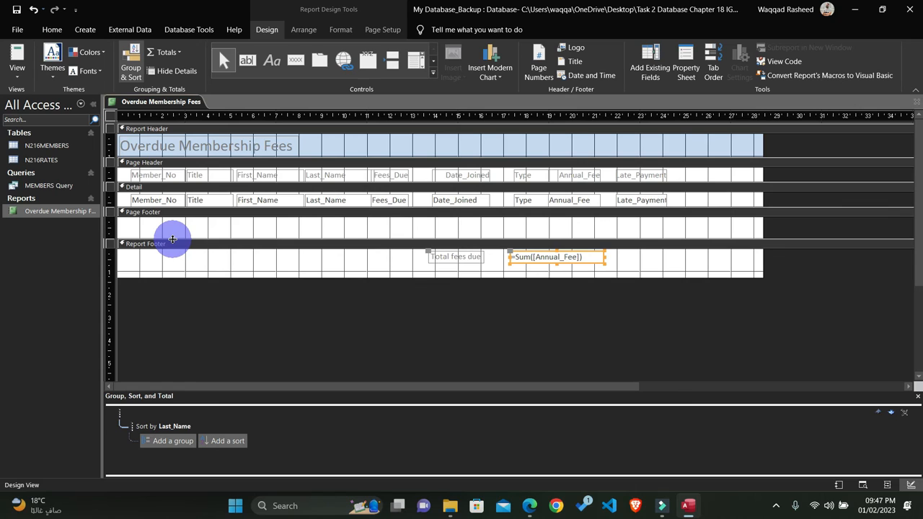
{"action": "left_click", "coordinate": [246, 62]}
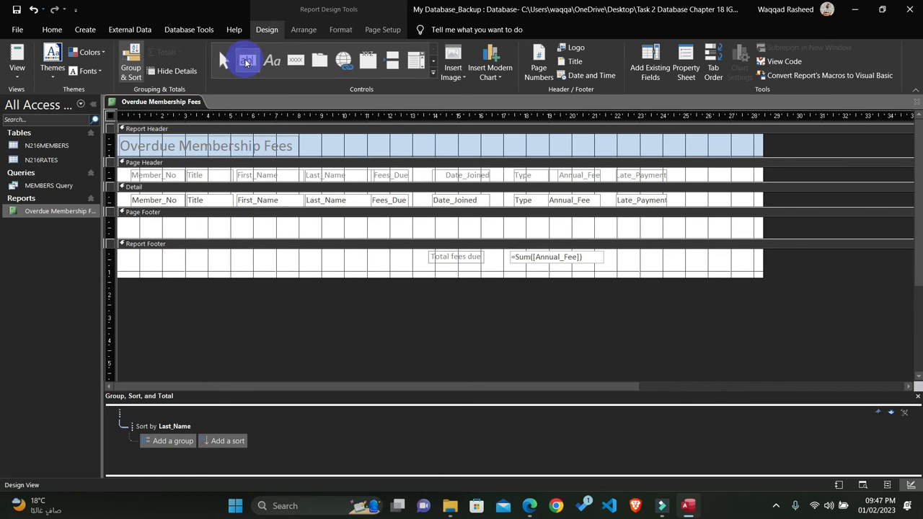
{"action": "left_click_drag", "start_coordinate": [127, 223], "coordinate": [233, 236]}
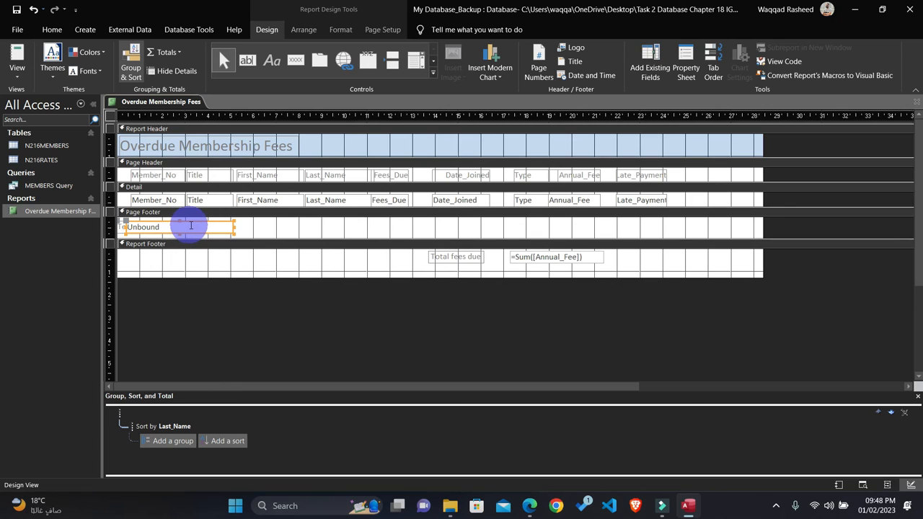
{"action": "key", "text": "Delete"}
Step: Add a label about 4 cm wide to the Page Footer containing the candidate's name, Centre number and candidate number, separated by commas
{"action": "left_click", "coordinate": [272, 60]}
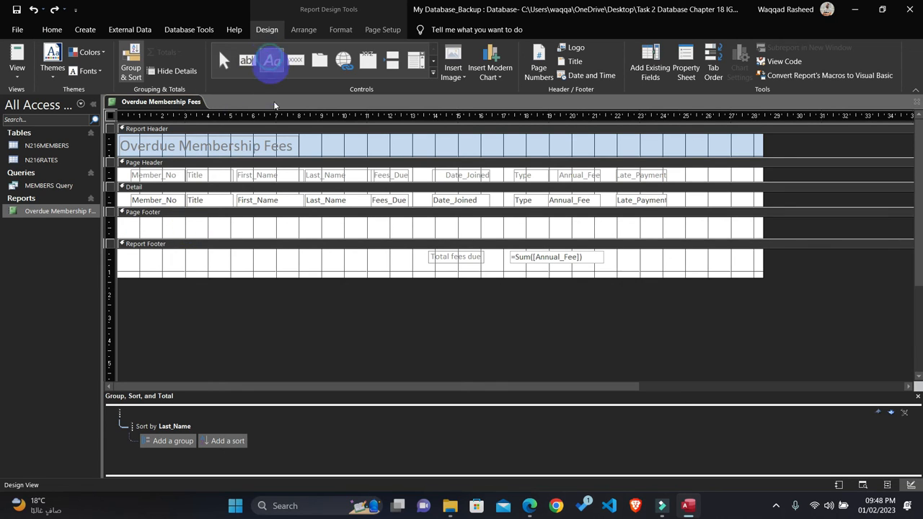
{"action": "left_click_drag", "start_coordinate": [128, 221], "coordinate": [218, 235]}
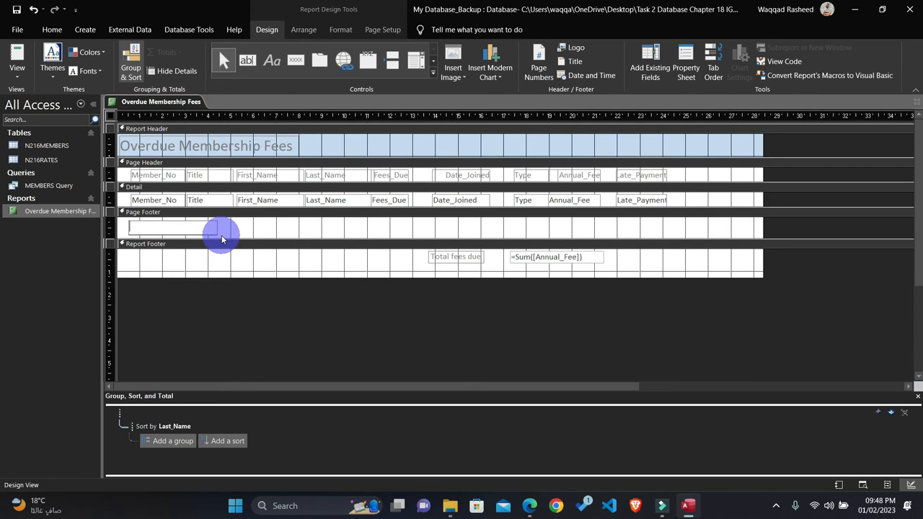
{"action": "type", "text": "Waqqad,AB123,0000"}
{"action": "key", "text": "Return"}
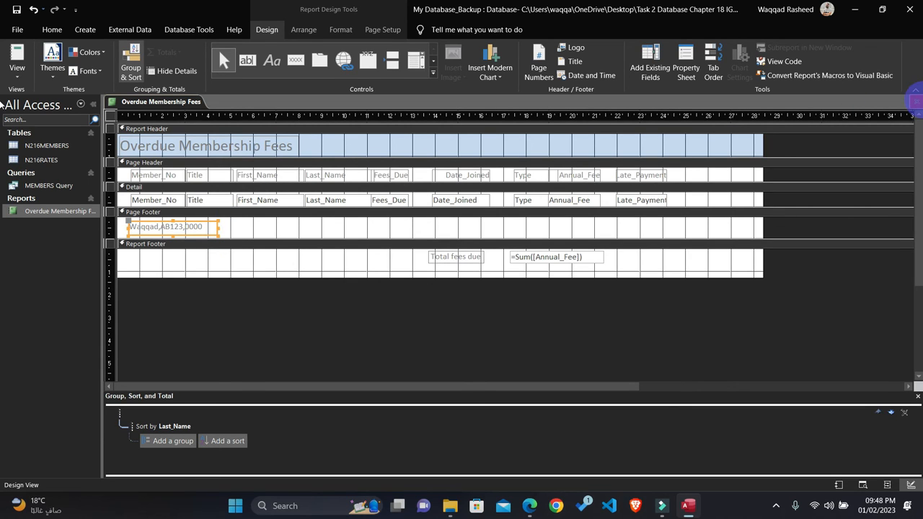
Step: Close and reopen the report, check the total and the candidate details at its end, and close it again
{"action": "left_click", "coordinate": [918, 102]}
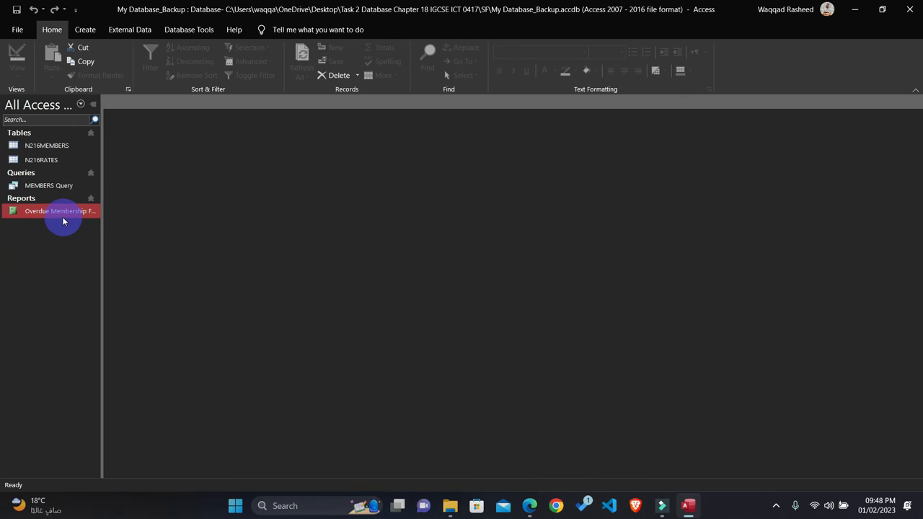
{"action": "double_click", "coordinate": [60, 212]}
{"action": "scroll", "coordinate": [673, 223], "scroll_direction": "down", "scroll_amount": 15}
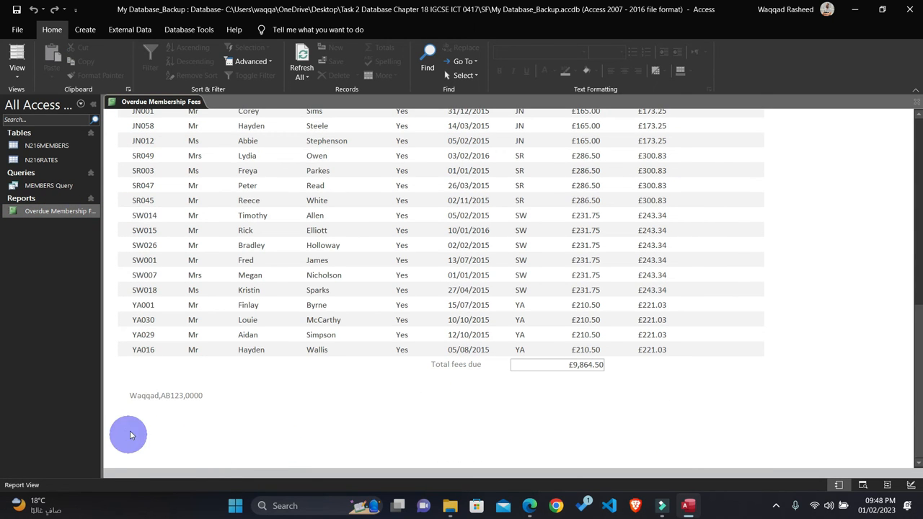
{"action": "left_click", "coordinate": [918, 102]}
Step: Reopen the report in Print Preview, check the layout, footer and total across both pages, and close the preview and report
{"action": "double_click", "coordinate": [62, 213]}
{"action": "right_click", "coordinate": [576, 224]}
{"action": "left_click", "coordinate": [767, 196]}
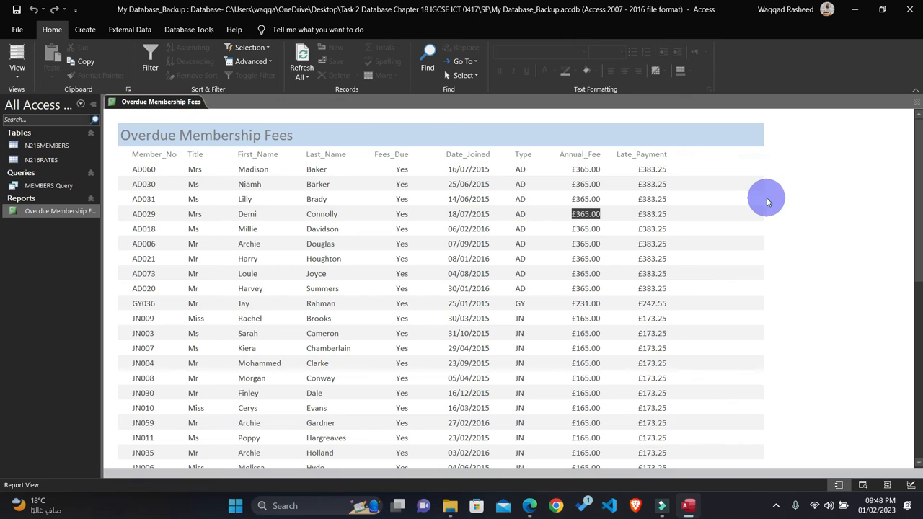
{"action": "right_click", "coordinate": [768, 200]}
{"action": "left_click", "coordinate": [789, 251]}
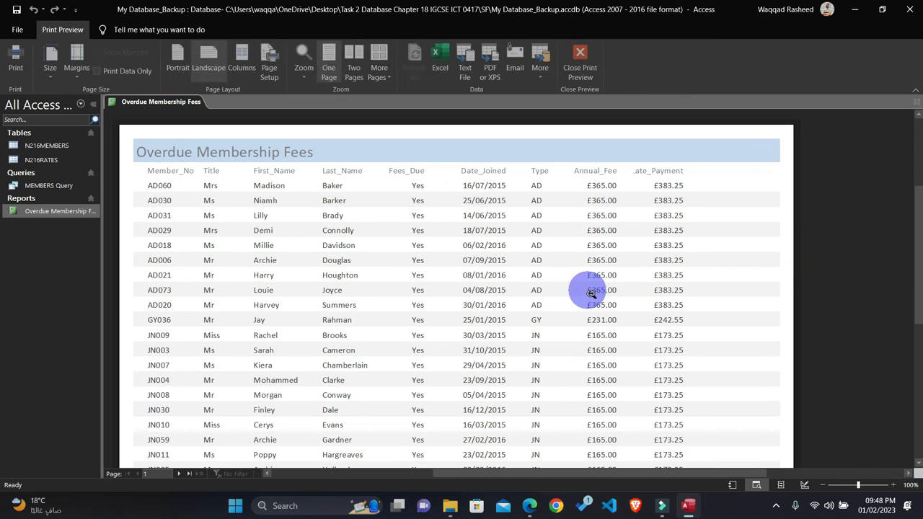
{"action": "scroll", "coordinate": [587, 288], "scroll_direction": "down", "scroll_amount": 5}
{"action": "left_click", "coordinate": [322, 416]}
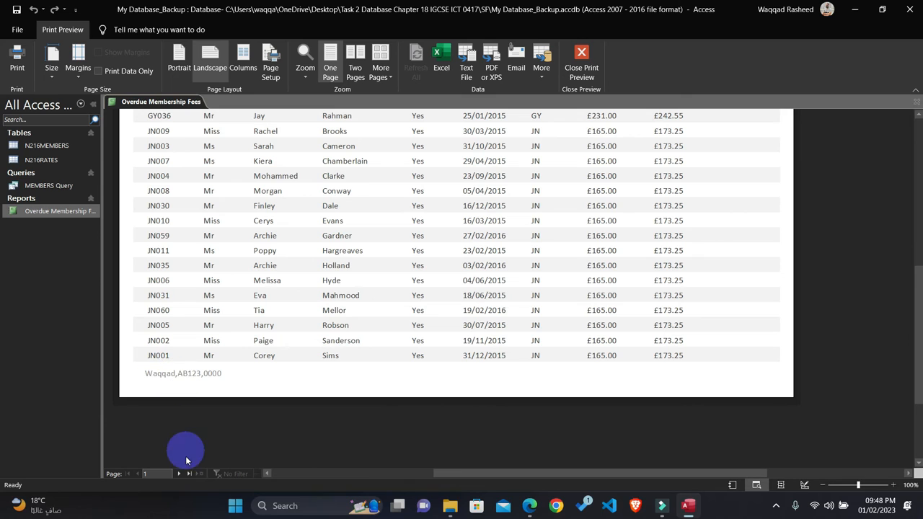
{"action": "left_click", "coordinate": [180, 476]}
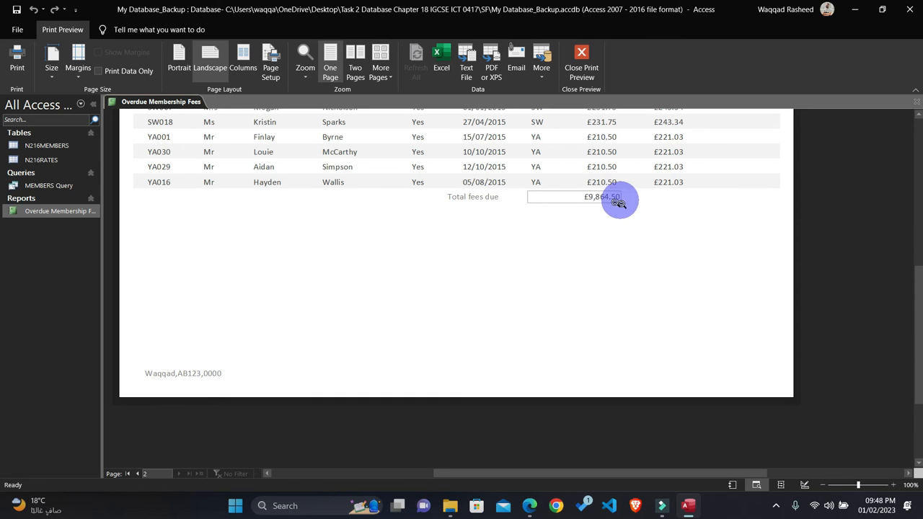
{"action": "scroll", "coordinate": [610, 206], "scroll_direction": "up", "scroll_amount": 2}
{"action": "scroll", "coordinate": [606, 206], "scroll_direction": "up", "scroll_amount": 6}
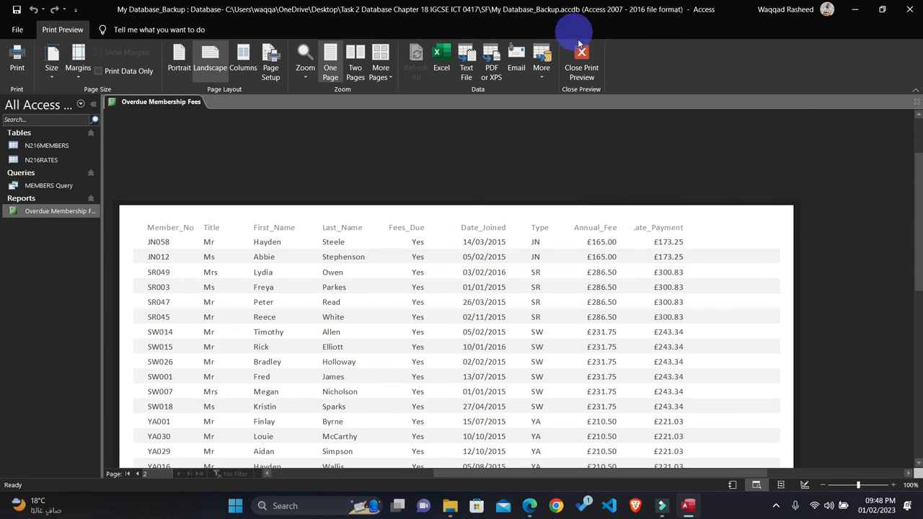
{"action": "left_click", "coordinate": [582, 61]}
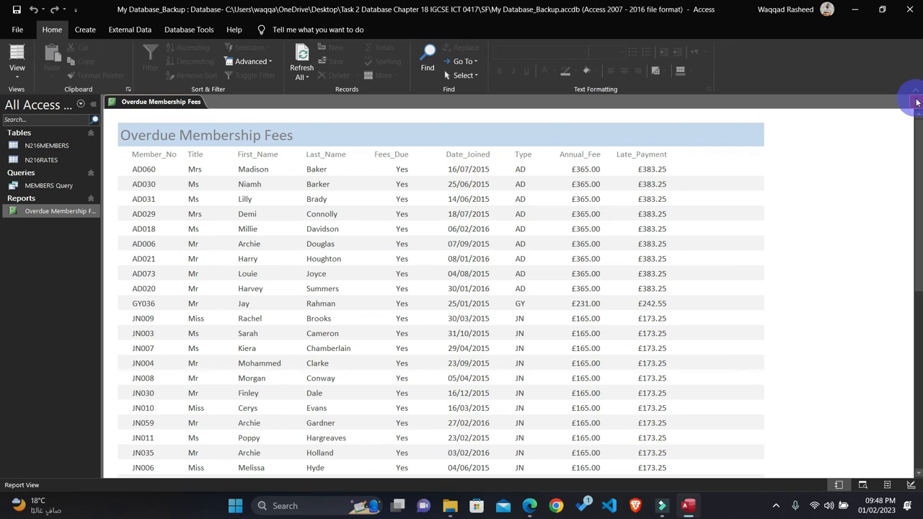
{"action": "left_click", "coordinate": [917, 103]}
Step: In the exam paper PDF, highlight in yellow the name, Centre and candidate number requirement and the save and print instruction
{"action": "left_click", "coordinate": [530, 506]}
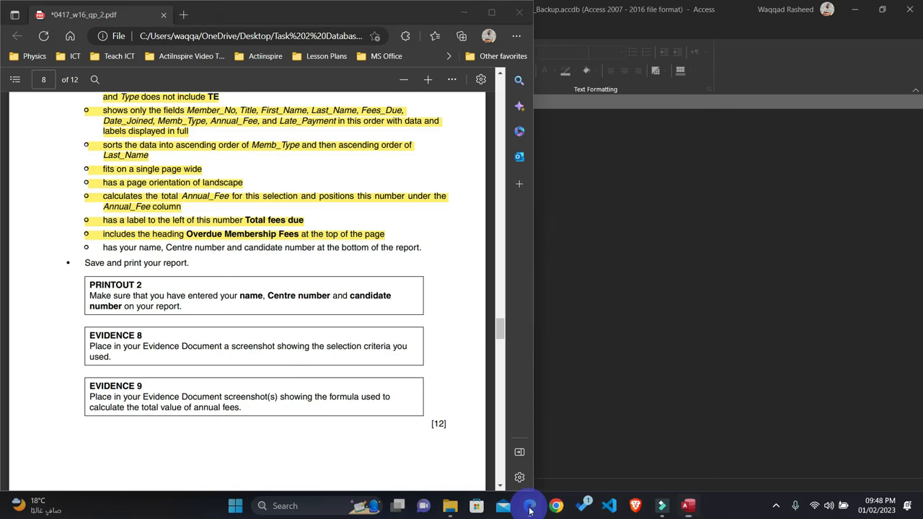
{"action": "left_click_drag", "start_coordinate": [183, 264], "coordinate": [69, 231]}
{"action": "mouse_move", "coordinate": [108, 134]}
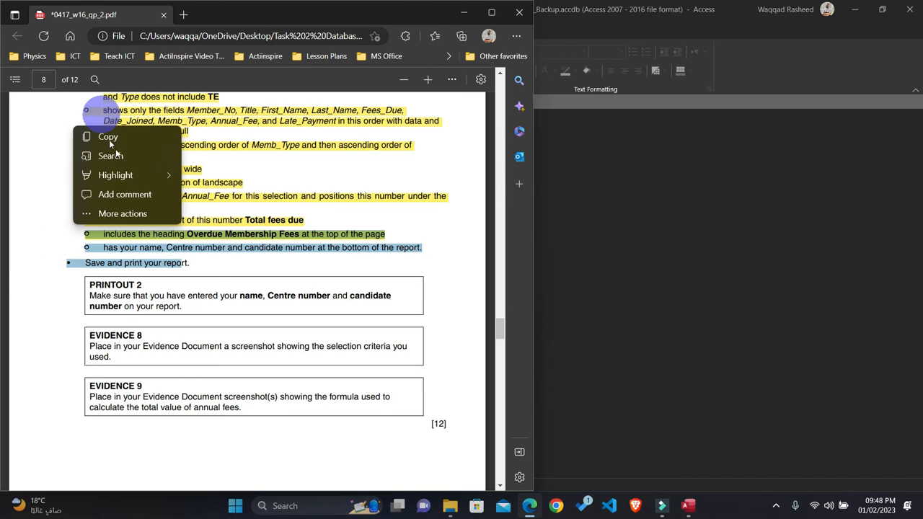
{"action": "mouse_move", "coordinate": [120, 177]}
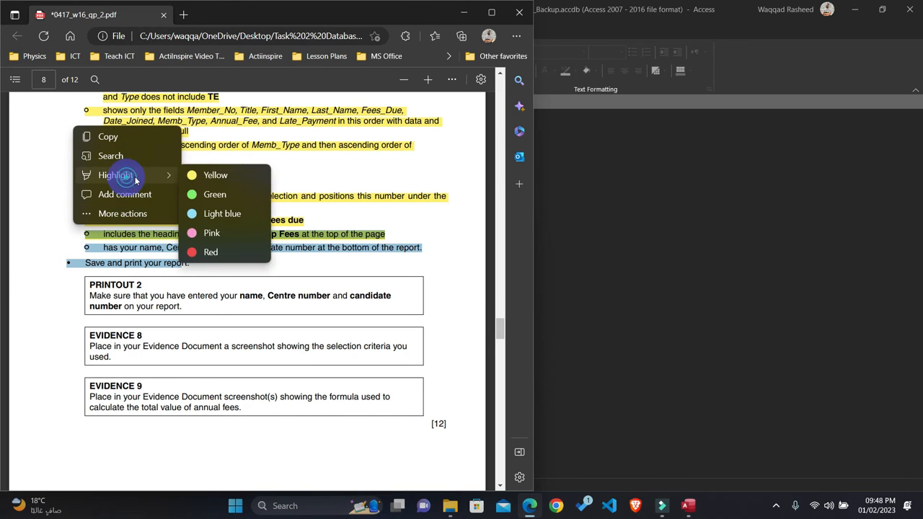
{"action": "left_click", "coordinate": [217, 177]}
Step: Highlight the PRINTOUT 2 heading and its instruction in yellow
{"action": "scroll", "coordinate": [229, 289], "scroll_direction": "down", "scroll_amount": 1}
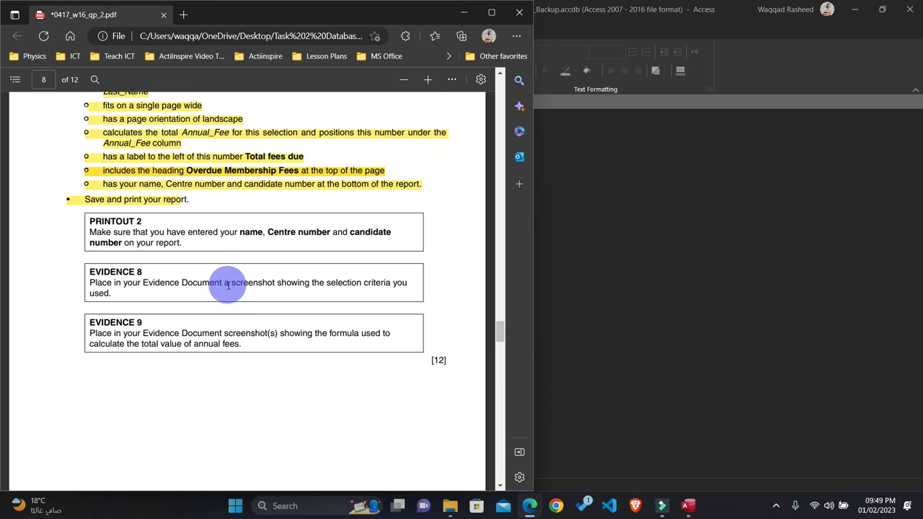
{"action": "left_click_drag", "start_coordinate": [182, 245], "coordinate": [79, 221]}
{"action": "mouse_move", "coordinate": [112, 154]}
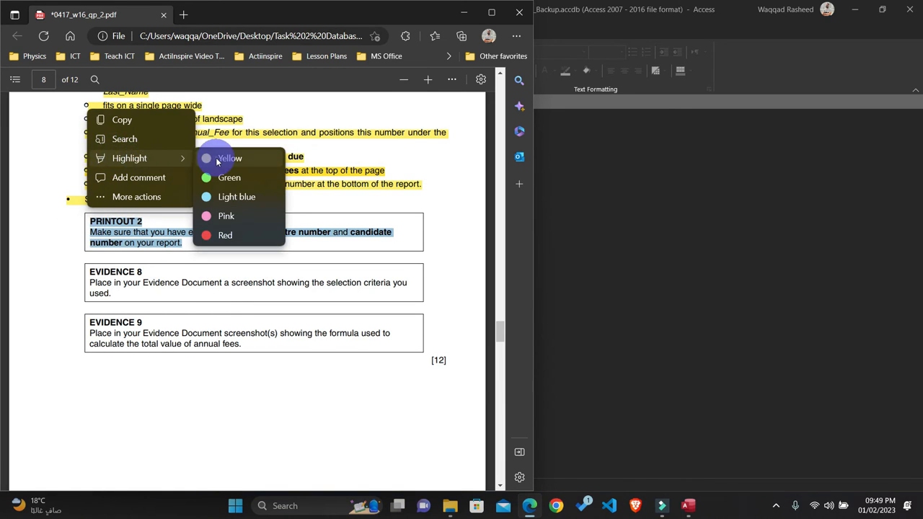
{"action": "left_click", "coordinate": [205, 156]}
Step: Highlight the EVIDENCE 8 heading and its selection criteria screenshot instruction in yellow
{"action": "scroll", "coordinate": [217, 292], "scroll_direction": "down", "scroll_amount": 1}
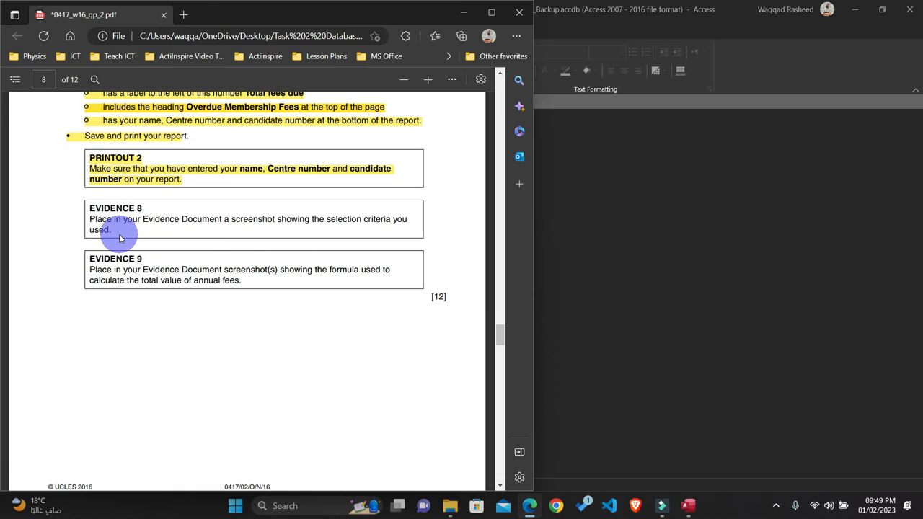
{"action": "left_click_drag", "start_coordinate": [119, 239], "coordinate": [86, 209]}
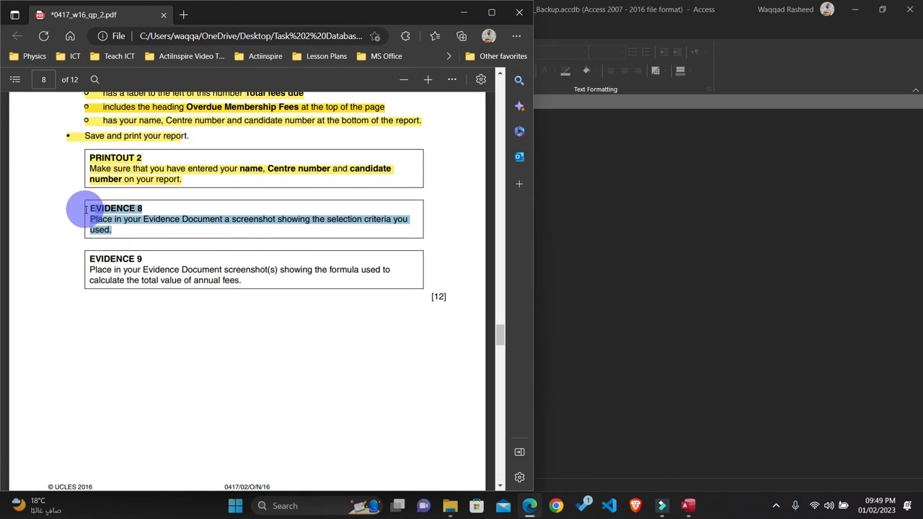
{"action": "mouse_move", "coordinate": [94, 139]}
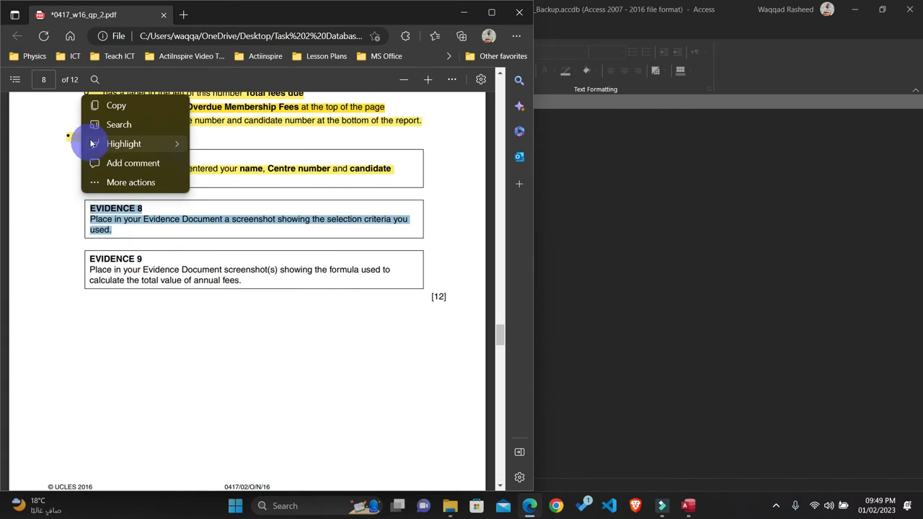
{"action": "left_click", "coordinate": [206, 145]}
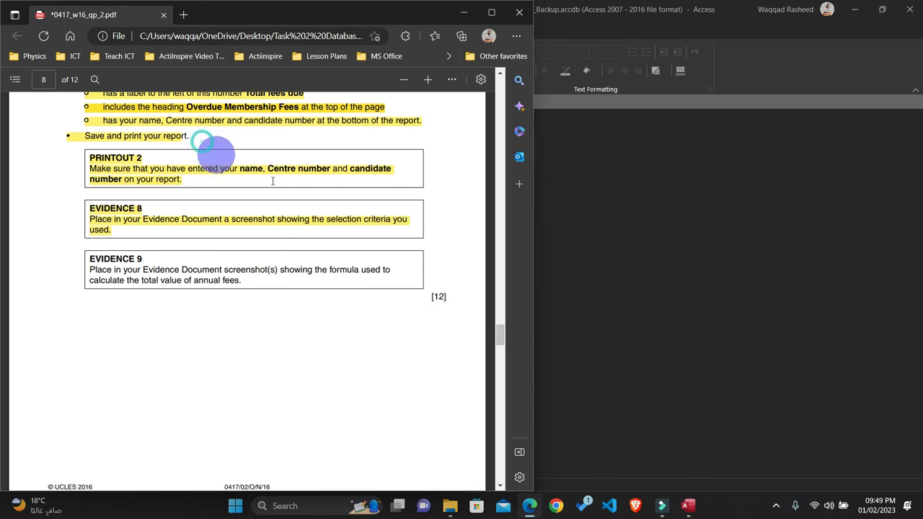
Step: Minimize the exam paper and open the MEMBERS Query in Design View in Access
{"action": "left_click", "coordinate": [464, 13]}
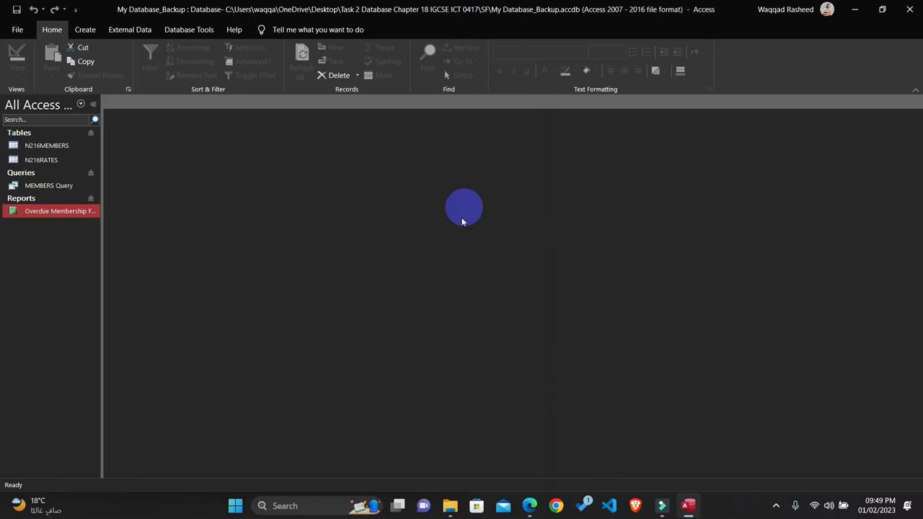
{"action": "left_click", "coordinate": [52, 187]}
{"action": "right_click", "coordinate": [52, 187]}
{"action": "left_click", "coordinate": [79, 207]}
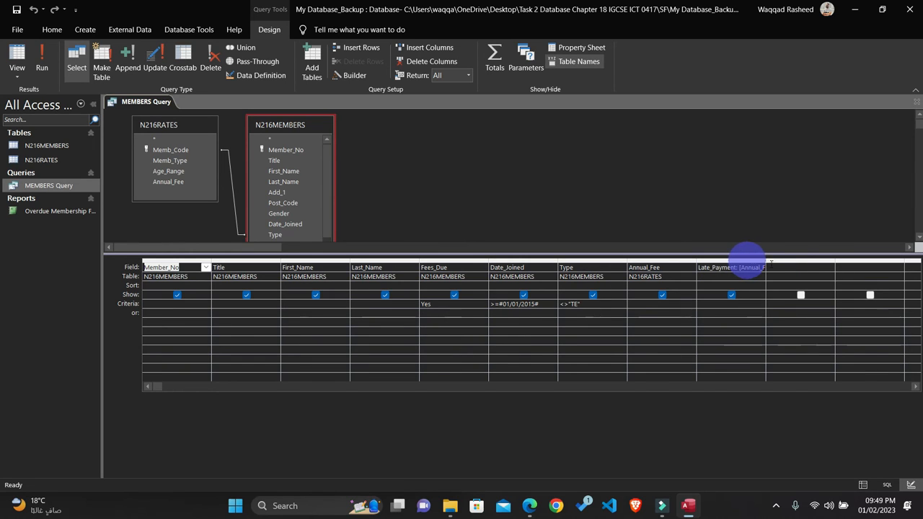
Step: Widen the Late_Payment column to fit its full expression and move it between Type and Annual_Fee in the query grid
{"action": "left_click_drag", "start_coordinate": [769, 261], "coordinate": [796, 263]}
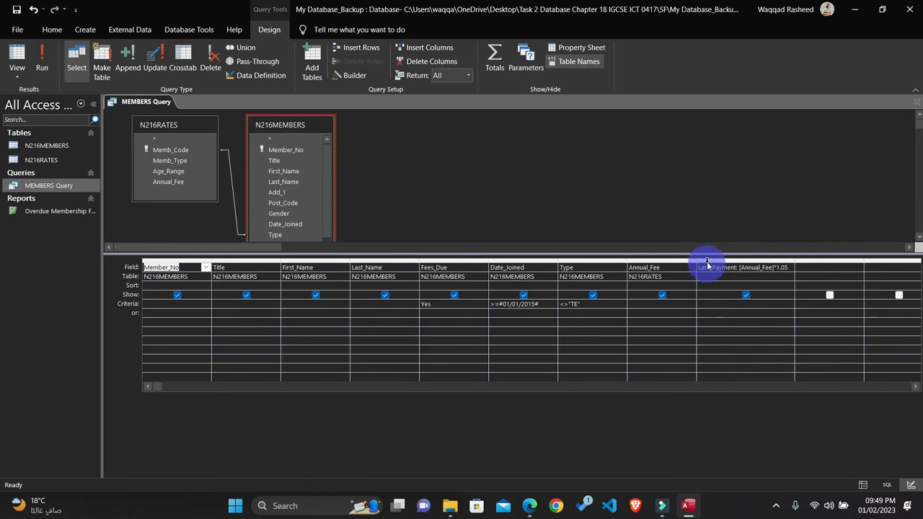
{"action": "left_click", "coordinate": [707, 261]}
{"action": "left_click_drag", "start_coordinate": [707, 262], "coordinate": [633, 265]}
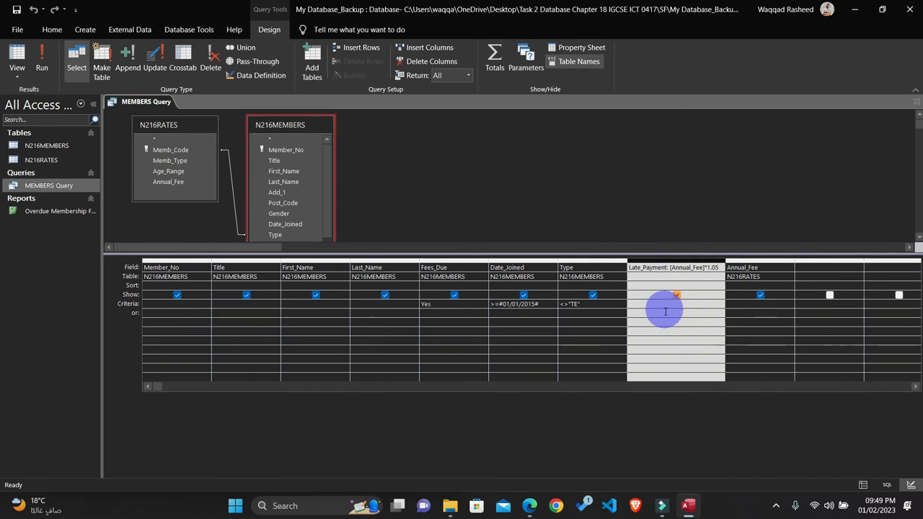
{"action": "left_click", "coordinate": [628, 217]}
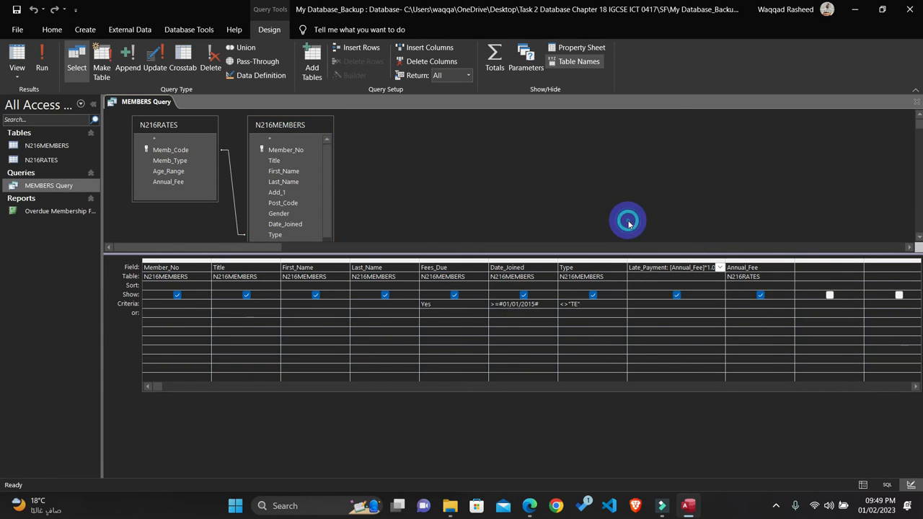
{"action": "double_click", "coordinate": [732, 259]}
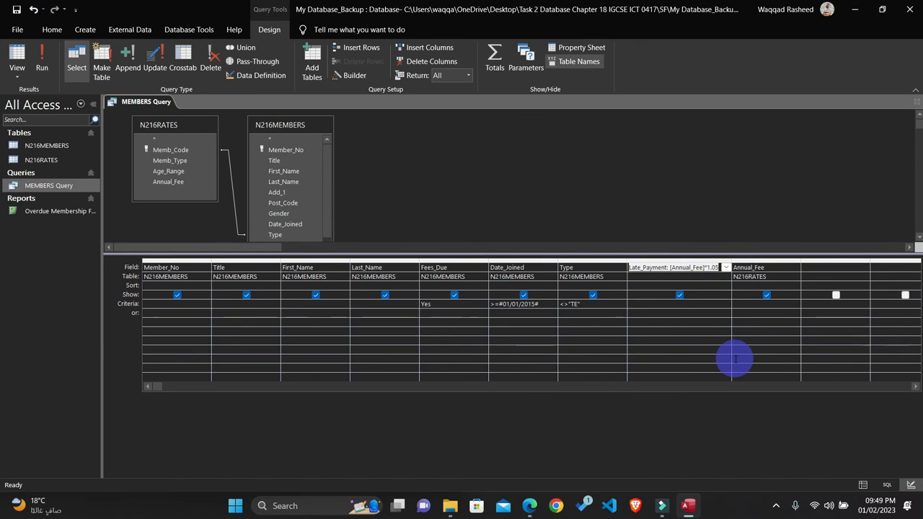
Step: Capture a screenshot of the query grid from Fees_Due to Late_Payment, including the criteria row, and close the MEMBERS Query
{"action": "key", "text": "super+shift+s"}
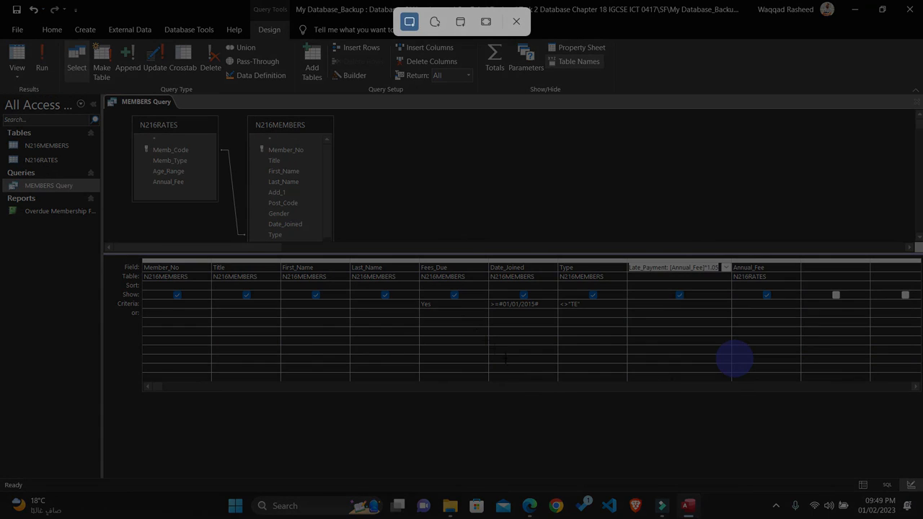
{"action": "left_click_drag", "start_coordinate": [415, 245], "coordinate": [733, 318]}
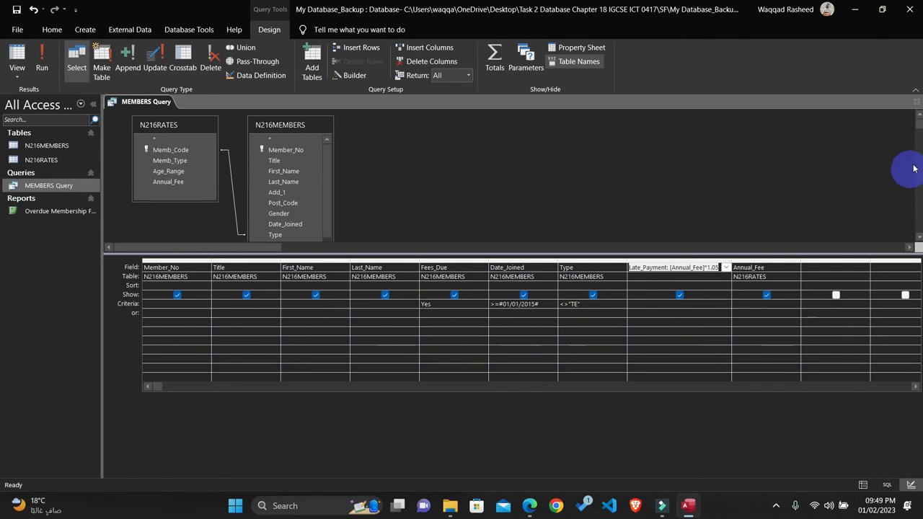
{"action": "left_click", "coordinate": [917, 102]}
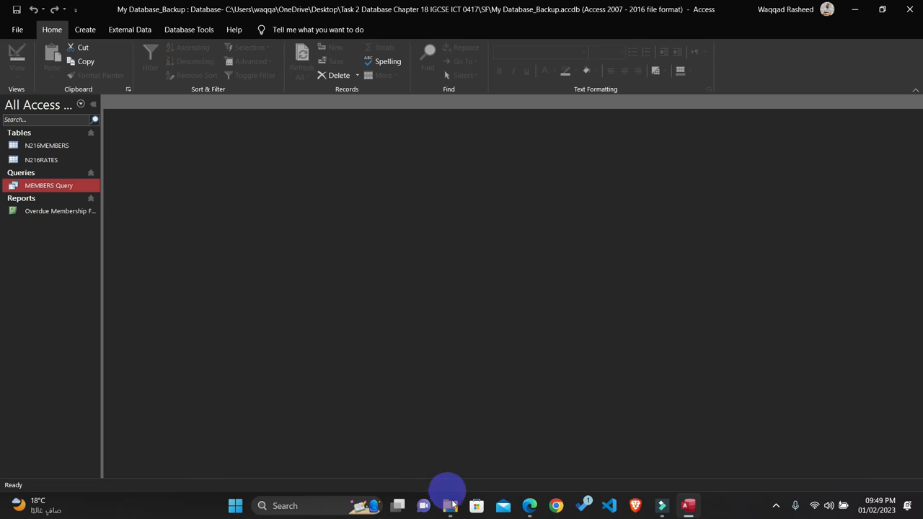
Step: Switch to the exam paper in Edge and highlight the EVIDENCE 9 heading and its formula screenshot instruction
{"action": "left_click", "coordinate": [522, 455]}
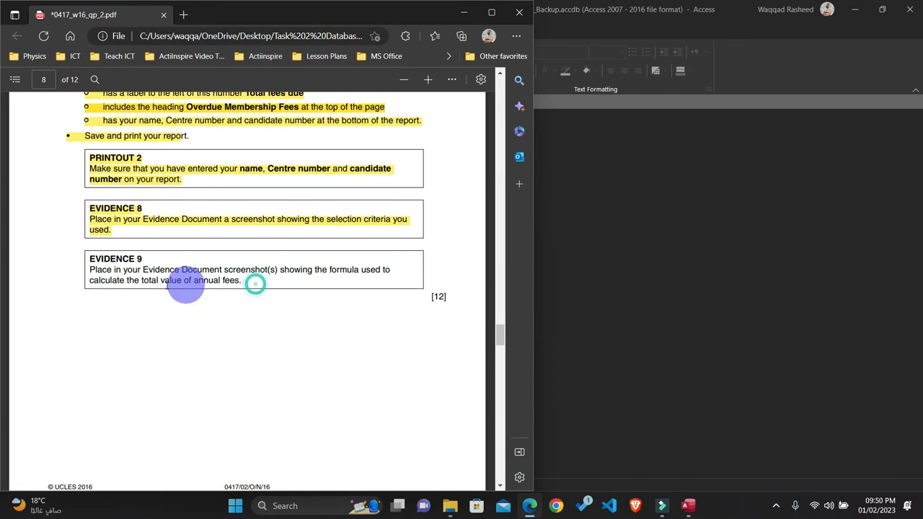
{"action": "left_click_drag", "start_coordinate": [238, 280], "coordinate": [66, 268]}
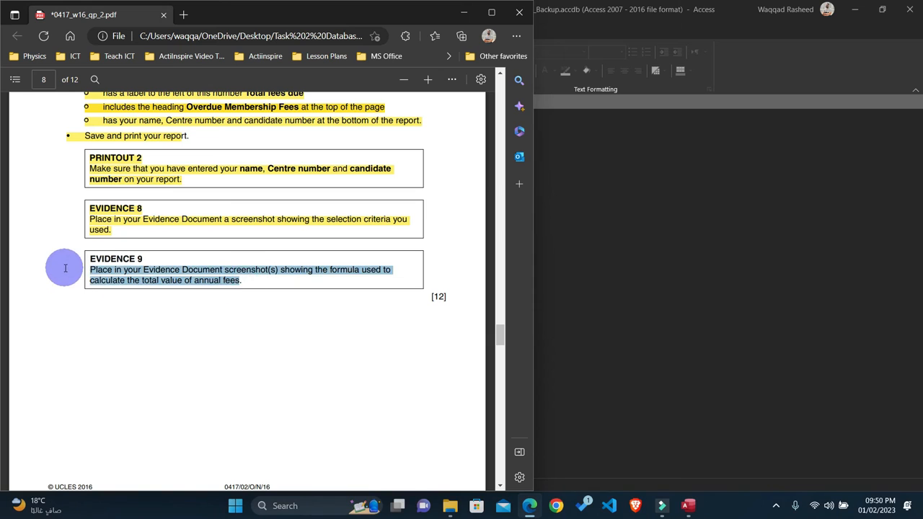
{"action": "left_click_drag", "start_coordinate": [153, 270], "coordinate": [166, 271]}
{"action": "left_click", "coordinate": [241, 281]}
{"action": "left_click", "coordinate": [245, 277]}
{"action": "left_click_drag", "start_coordinate": [240, 281], "coordinate": [83, 252]}
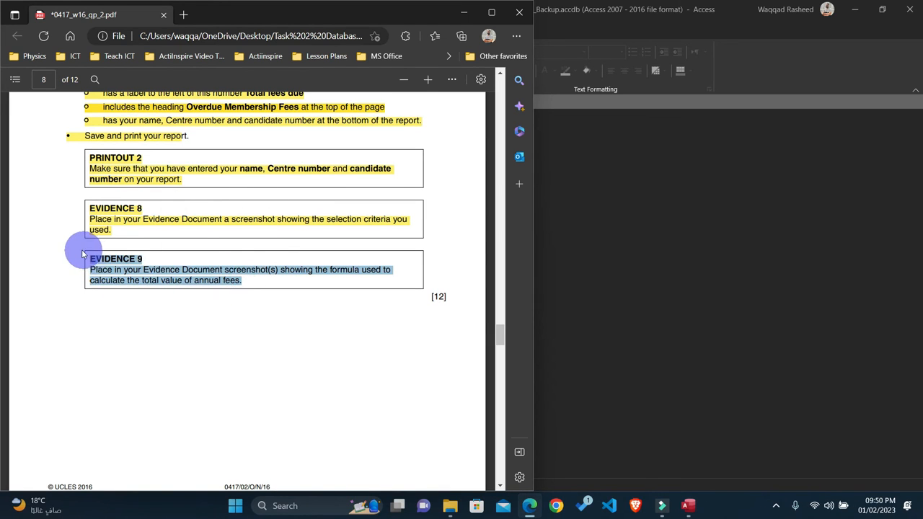
{"action": "left_click", "coordinate": [108, 189]}
Step: Review question 25 on page 9 for the record criteria, required fields, sort order and single-page requirement
{"action": "scroll", "coordinate": [305, 181], "scroll_direction": "down", "scroll_amount": 6}
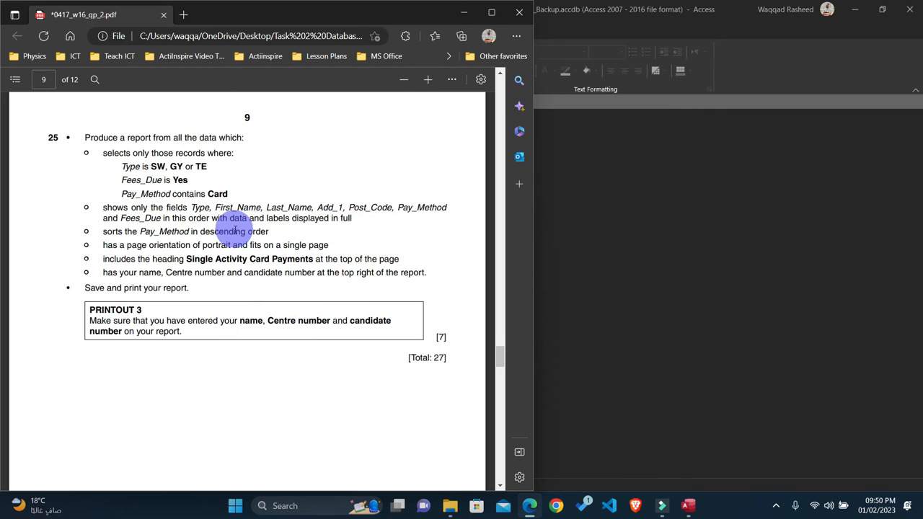
{"action": "left_click_drag", "start_coordinate": [122, 167], "coordinate": [206, 193]}
{"action": "left_click", "coordinate": [150, 234]}
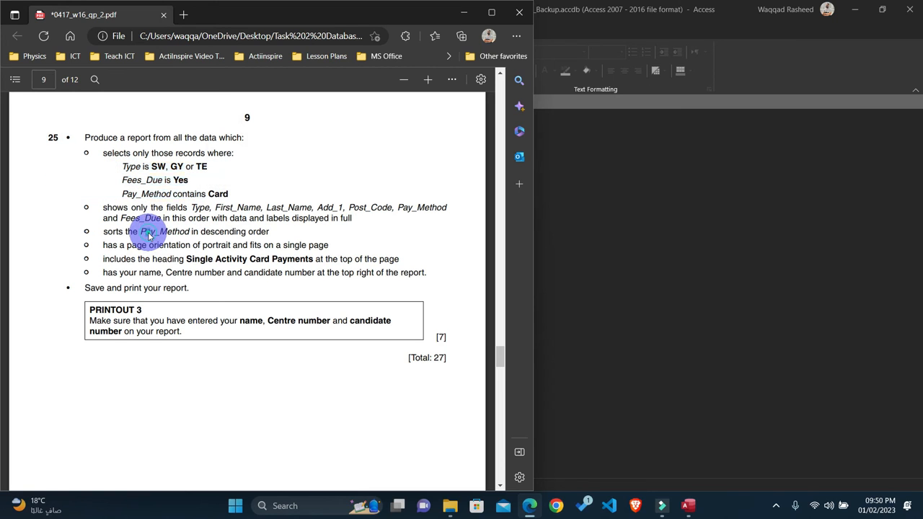
{"action": "left_click", "coordinate": [115, 215]}
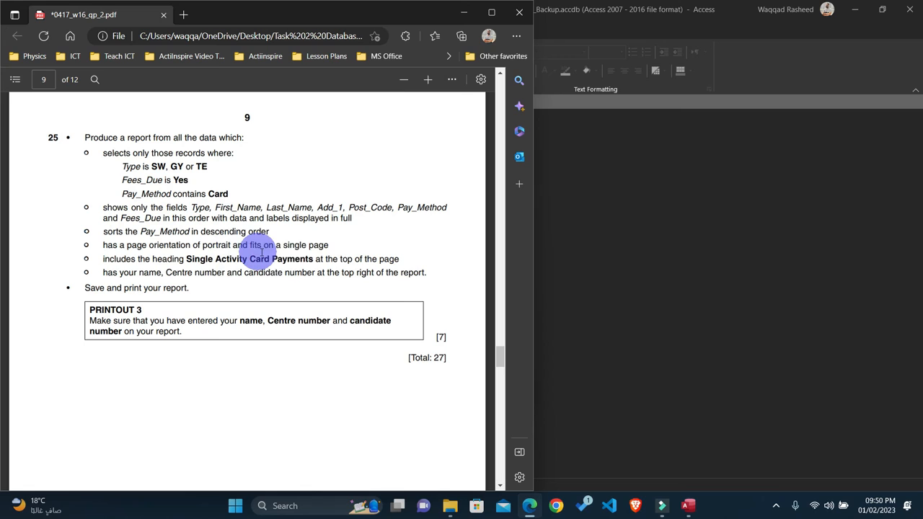
{"action": "left_click_drag", "start_coordinate": [329, 245], "coordinate": [282, 245]}
{"action": "left_click", "coordinate": [333, 246]}
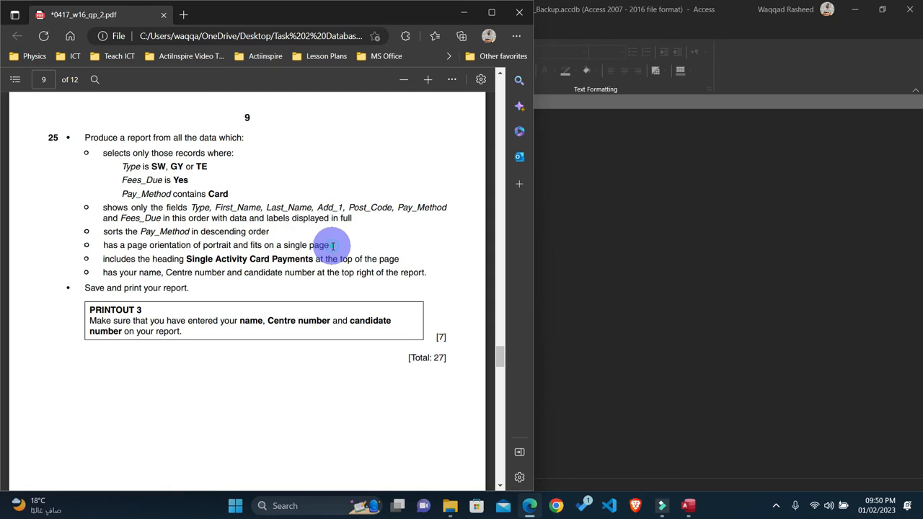
{"action": "left_click_drag", "start_coordinate": [332, 246], "coordinate": [280, 245]}
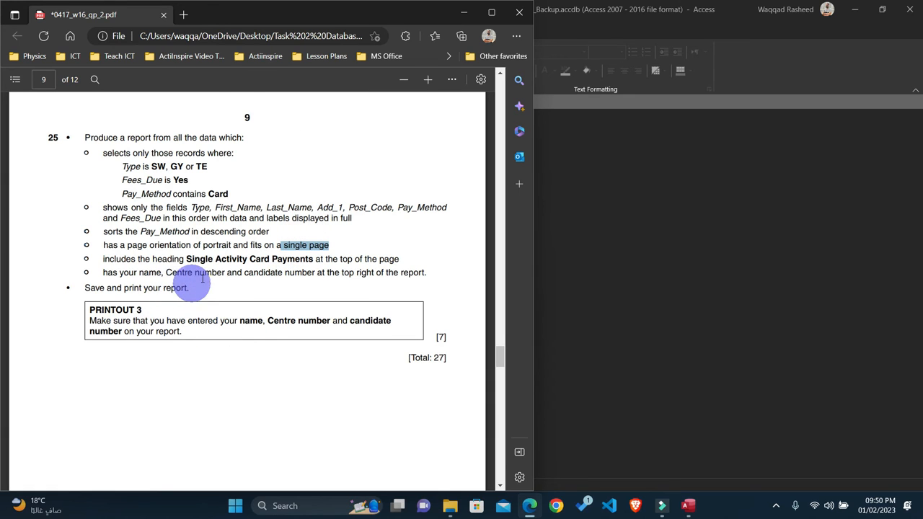
{"action": "left_click", "coordinate": [605, 282]}
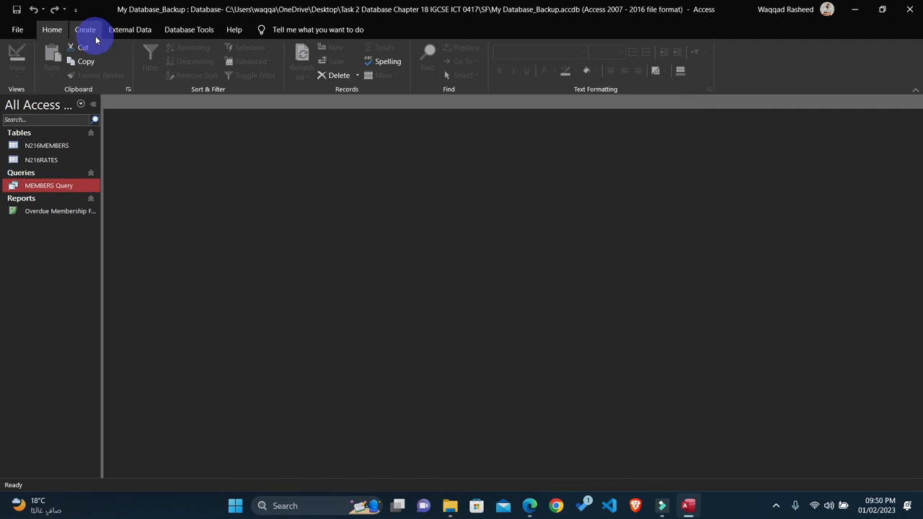
{"action": "left_click", "coordinate": [92, 33]}
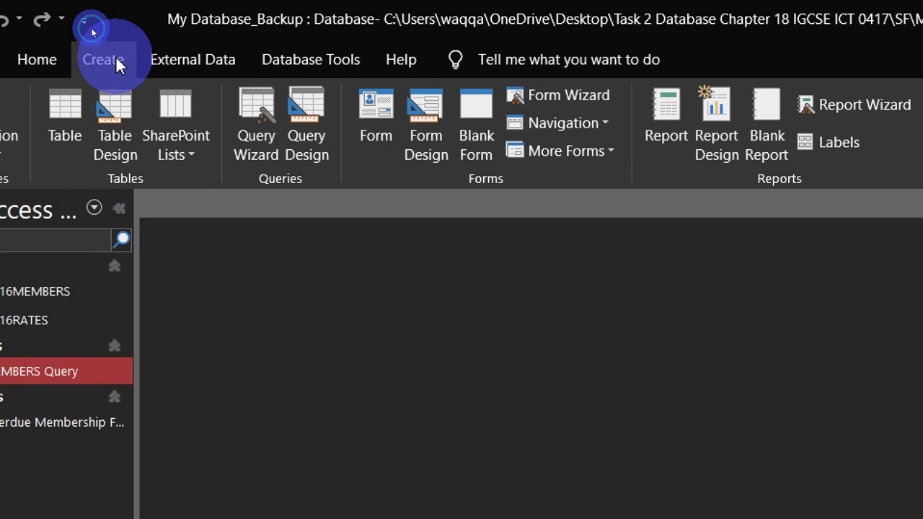
{"action": "left_click", "coordinate": [298, 124]}
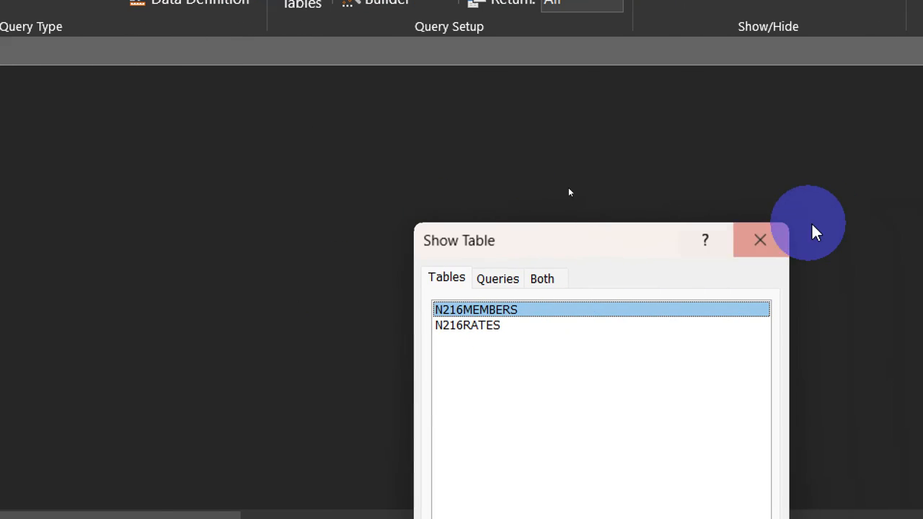
{"action": "left_click", "coordinate": [754, 245]}
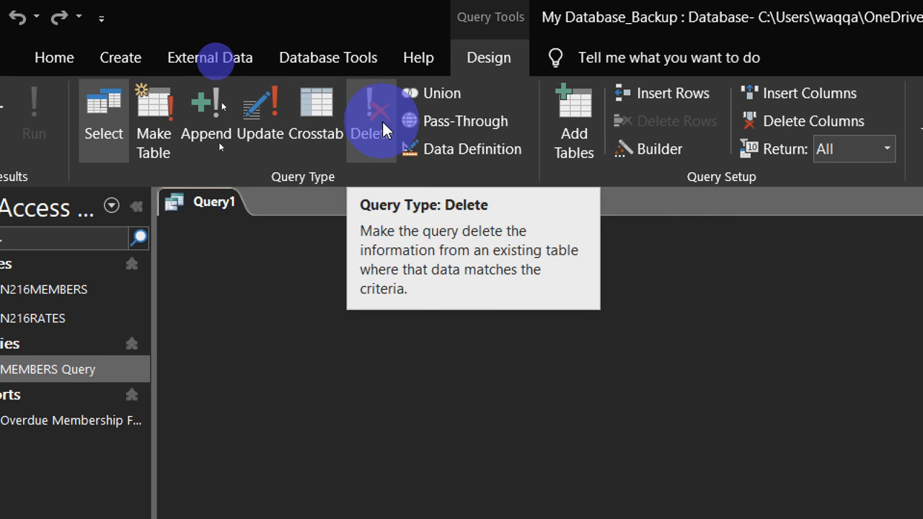
{"action": "left_click", "coordinate": [339, 395]}
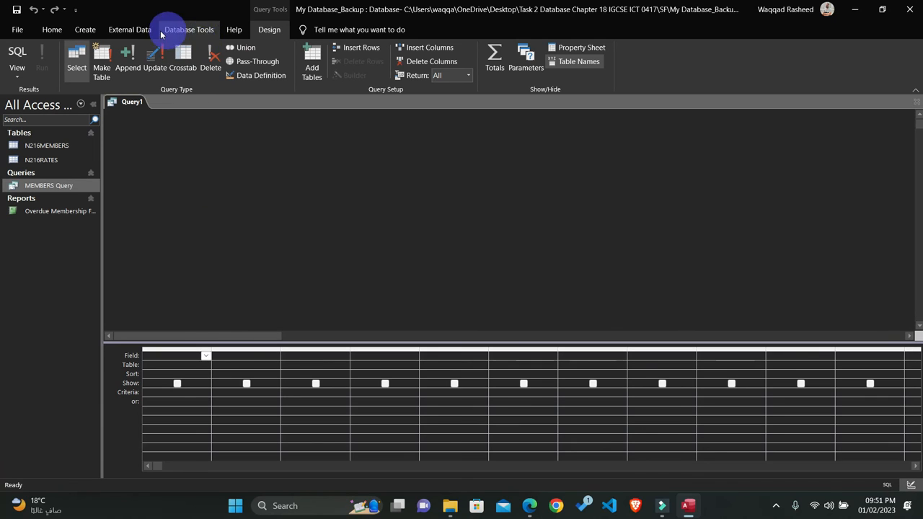
{"action": "left_click", "coordinate": [88, 30]}
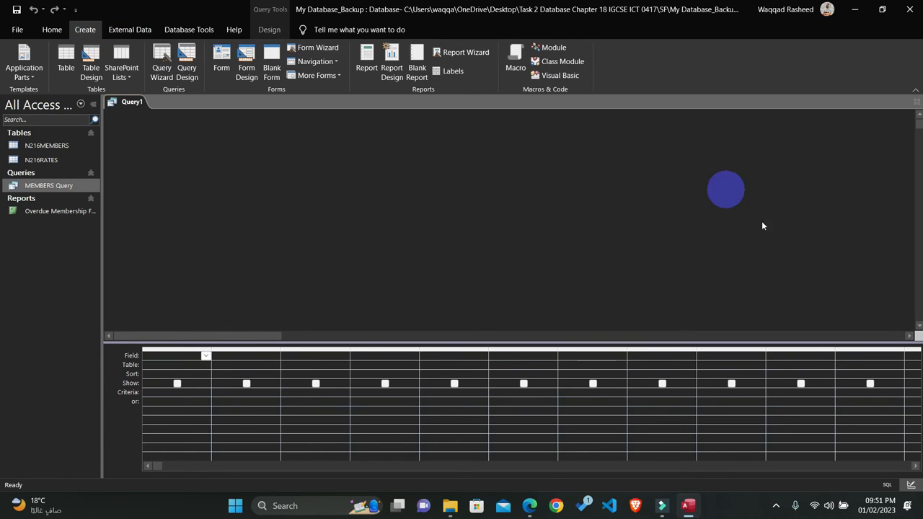
{"action": "left_click", "coordinate": [913, 108]}
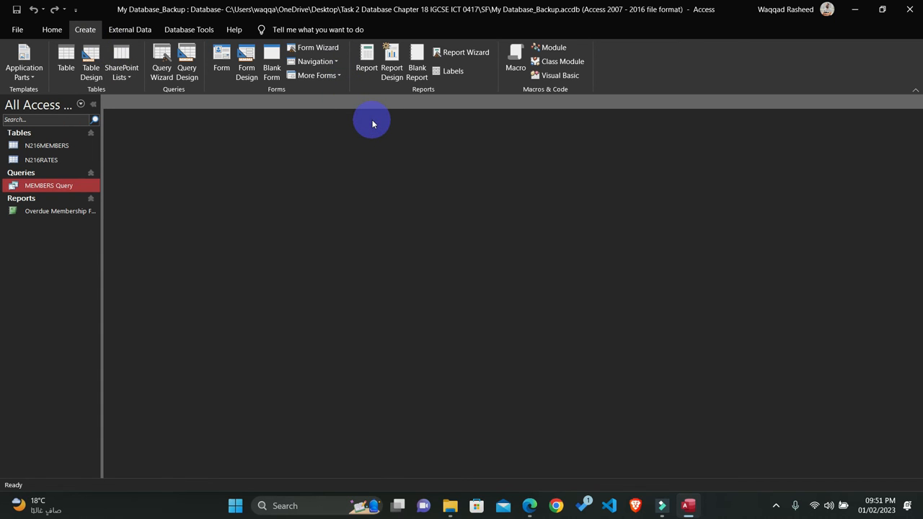
{"action": "left_click", "coordinate": [157, 68]}
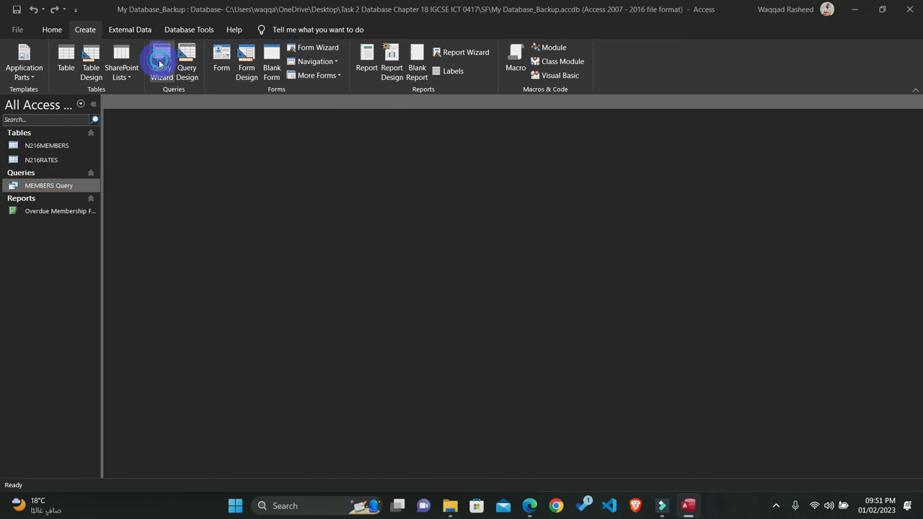
{"action": "left_click", "coordinate": [511, 285]}
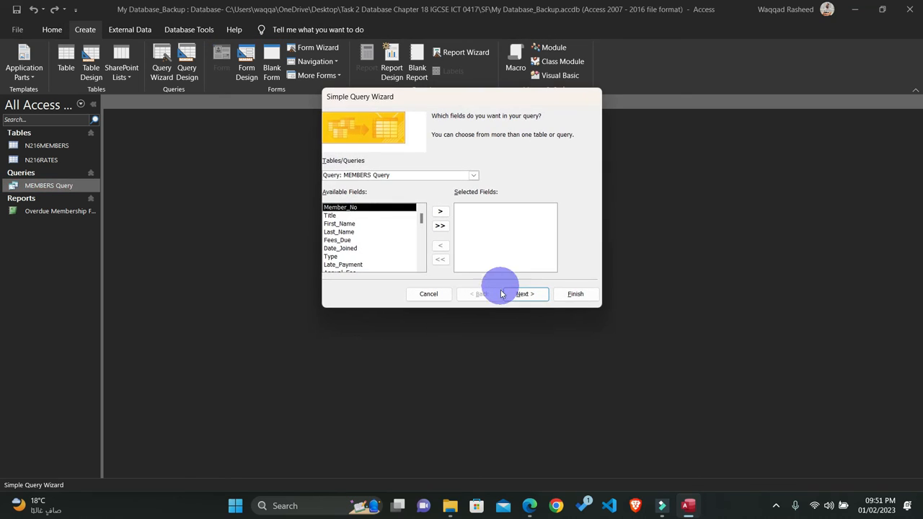
{"action": "left_click", "coordinate": [529, 506]}
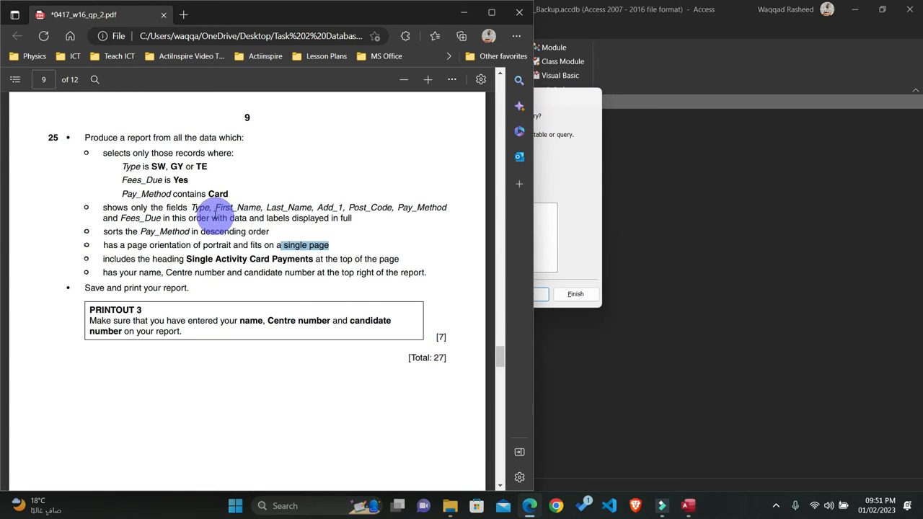
{"action": "double_click", "coordinate": [199, 208]}
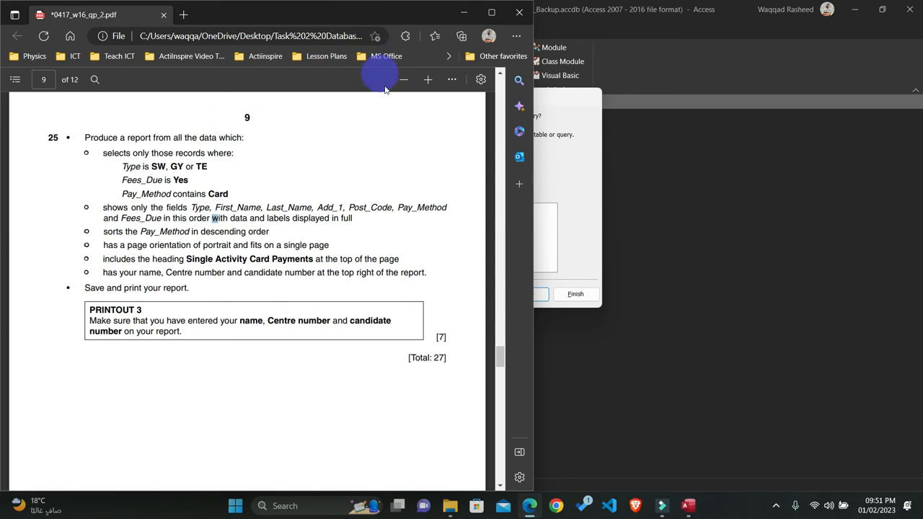
{"action": "left_click", "coordinate": [465, 13]}
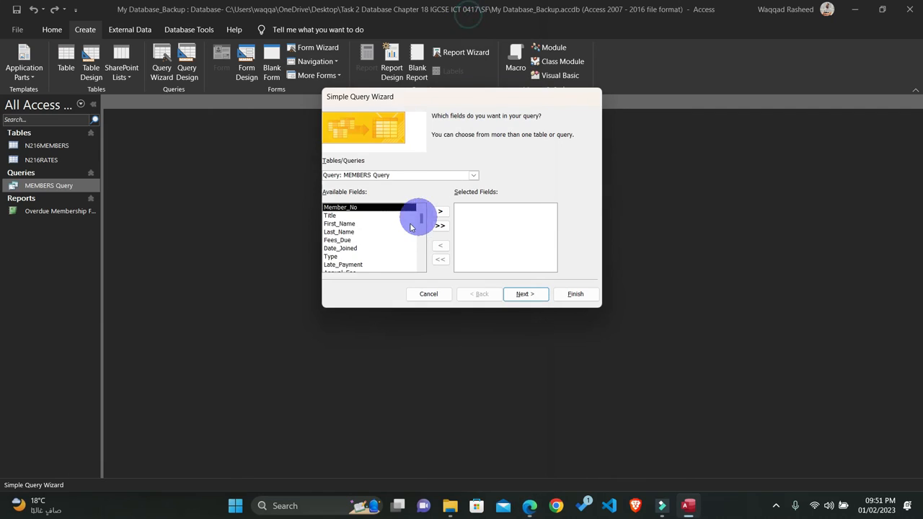
{"action": "double_click", "coordinate": [340, 258]}
{"action": "double_click", "coordinate": [336, 227]}
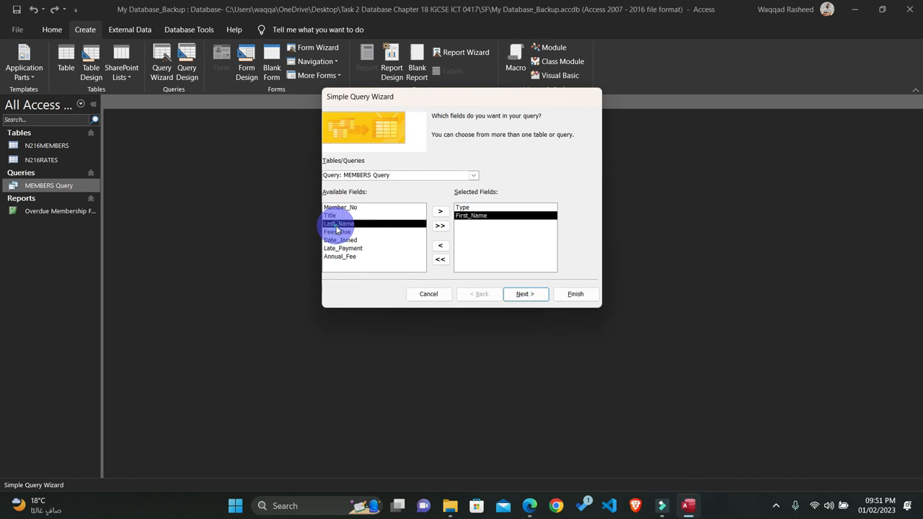
Step: Highlight the field names Type, First_Name and Last_Name in question 25 of the exam paper in yellow
{"action": "left_click", "coordinate": [527, 505]}
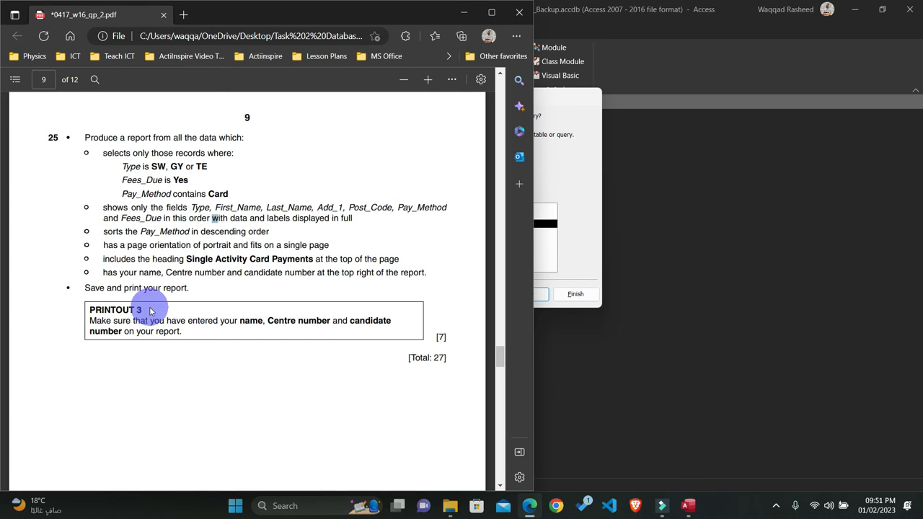
{"action": "left_click_drag", "start_coordinate": [194, 210], "coordinate": [302, 209]}
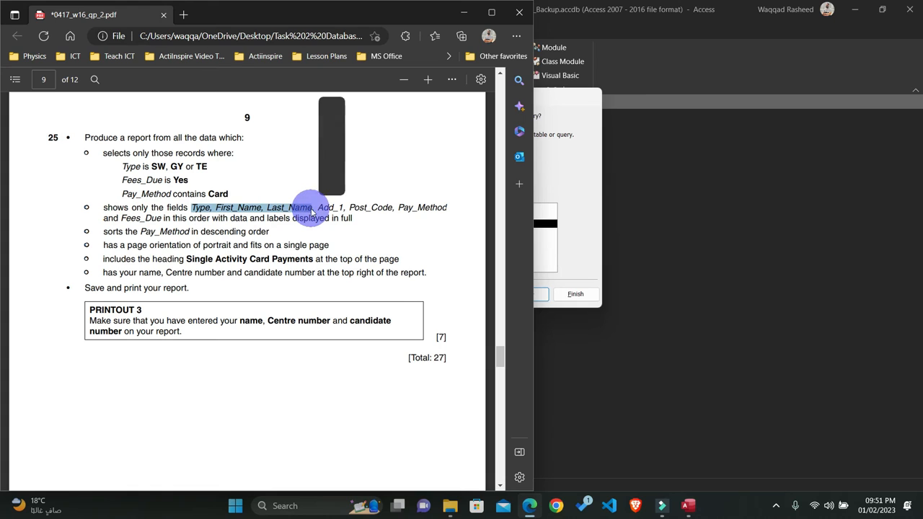
{"action": "left_click_drag", "start_coordinate": [313, 208], "coordinate": [193, 209]}
{"action": "left_click", "coordinate": [213, 148]}
{"action": "left_click", "coordinate": [231, 144]}
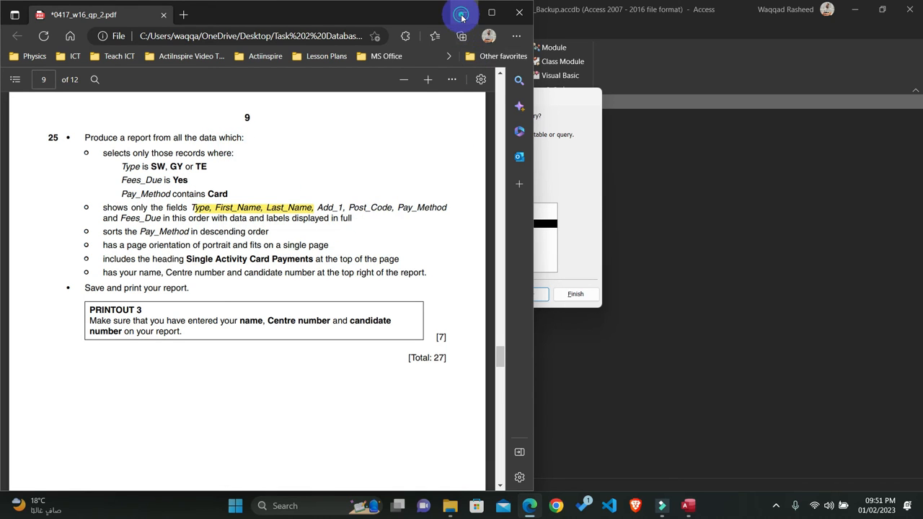
{"action": "left_click", "coordinate": [462, 14]}
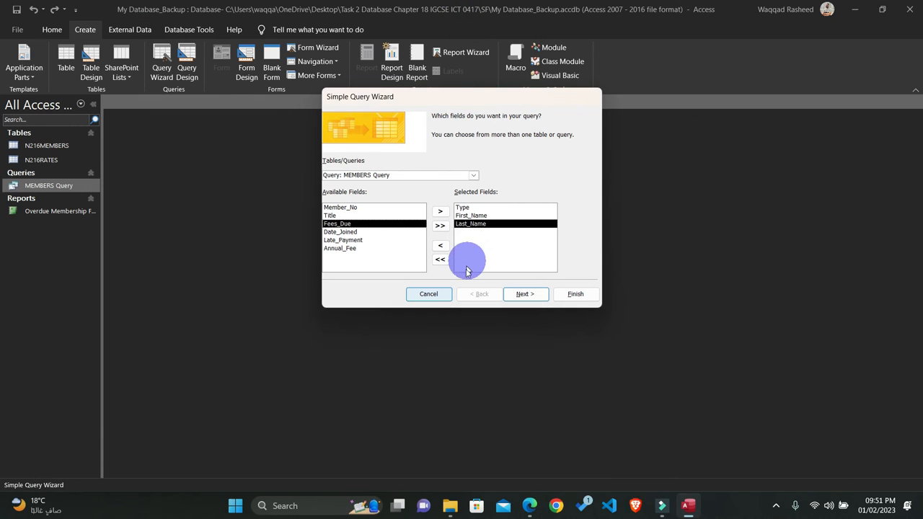
{"action": "left_click", "coordinate": [471, 175]}
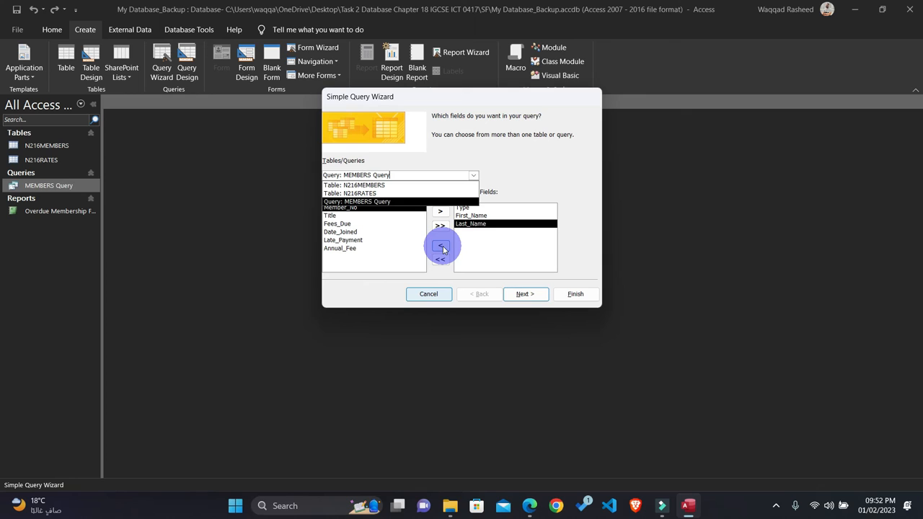
{"action": "left_click", "coordinate": [427, 295]}
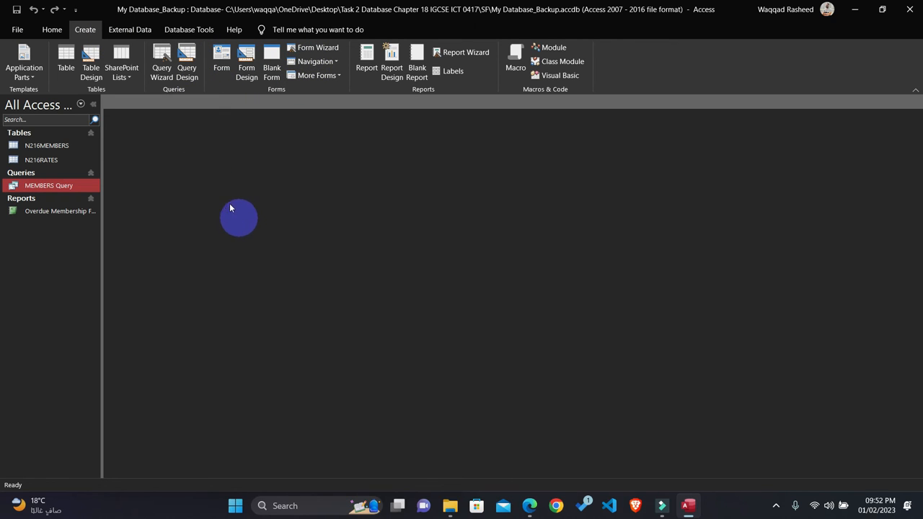
Step: Start a Simple Query Wizard with the N216MEMBERS table as the source and check question 25's field list in the exam paper
{"action": "left_click", "coordinate": [163, 60]}
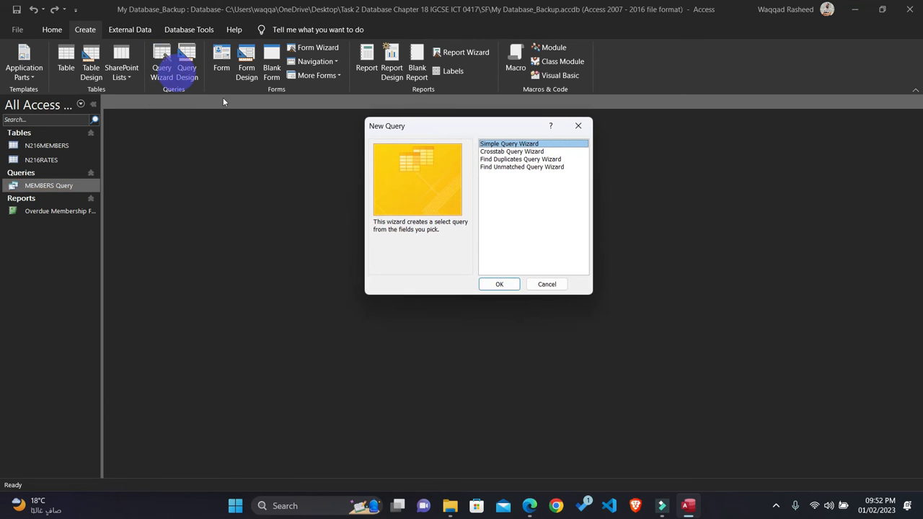
{"action": "left_click", "coordinate": [503, 283]}
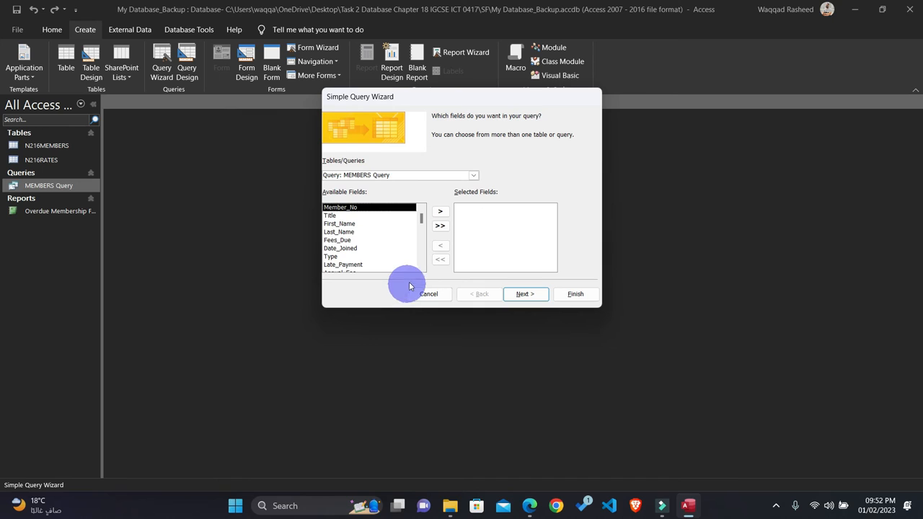
{"action": "left_click", "coordinate": [471, 176]}
{"action": "left_click", "coordinate": [392, 186]}
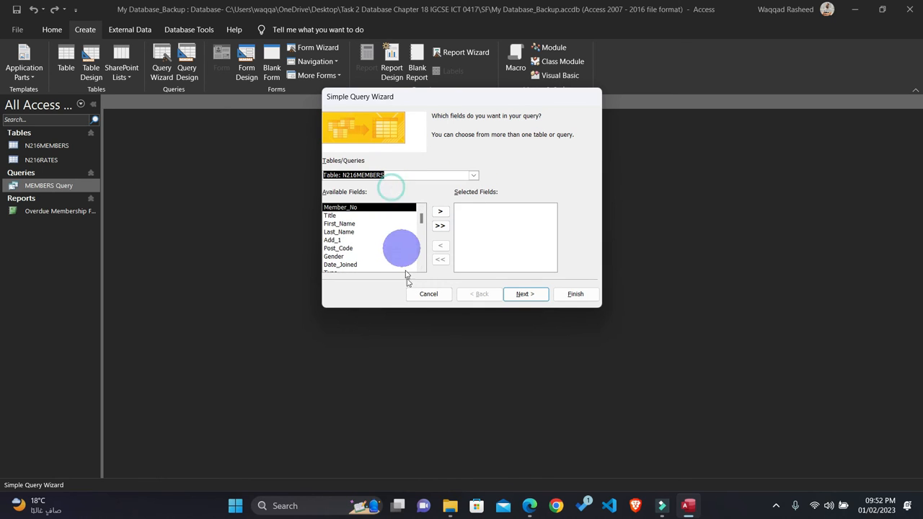
{"action": "left_click", "coordinate": [529, 505]}
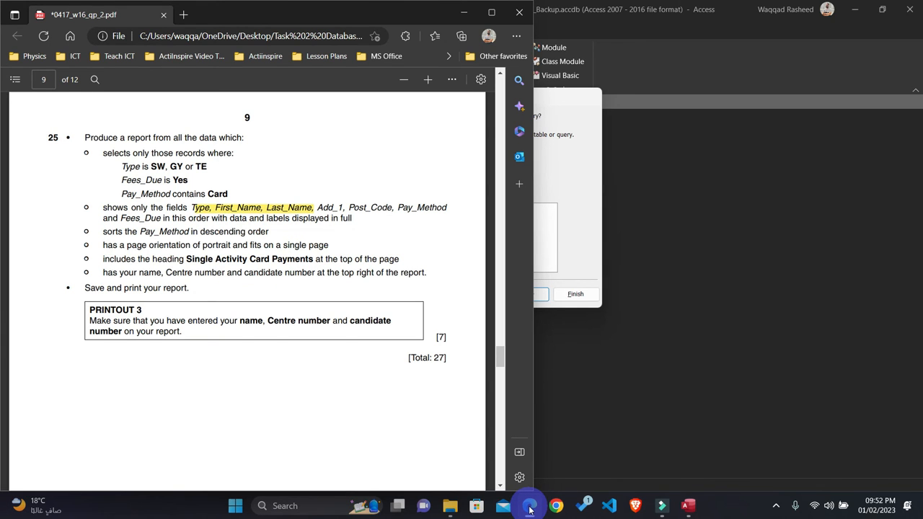
{"action": "left_click", "coordinate": [530, 506]}
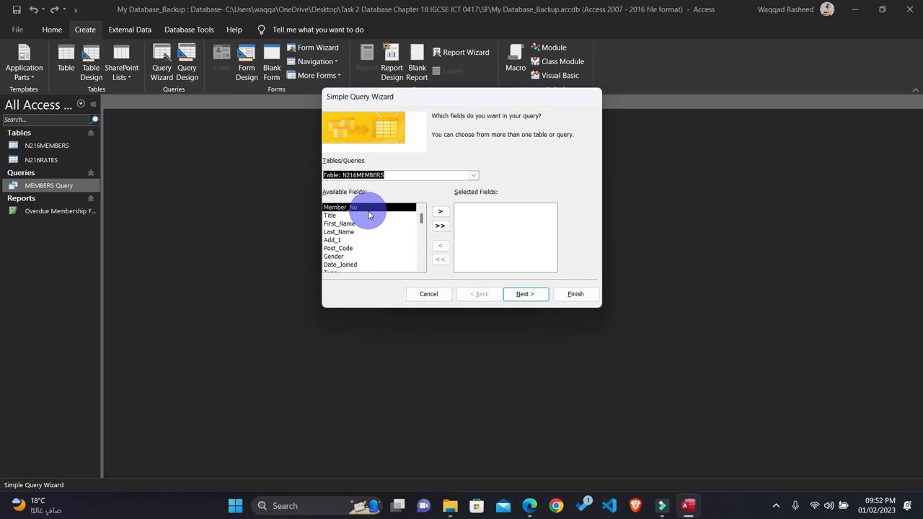
Step: Check question 25's field list in the exam paper, then add Type, First_Name and Last_Name to the query's selected fields
{"action": "left_click", "coordinate": [529, 506]}
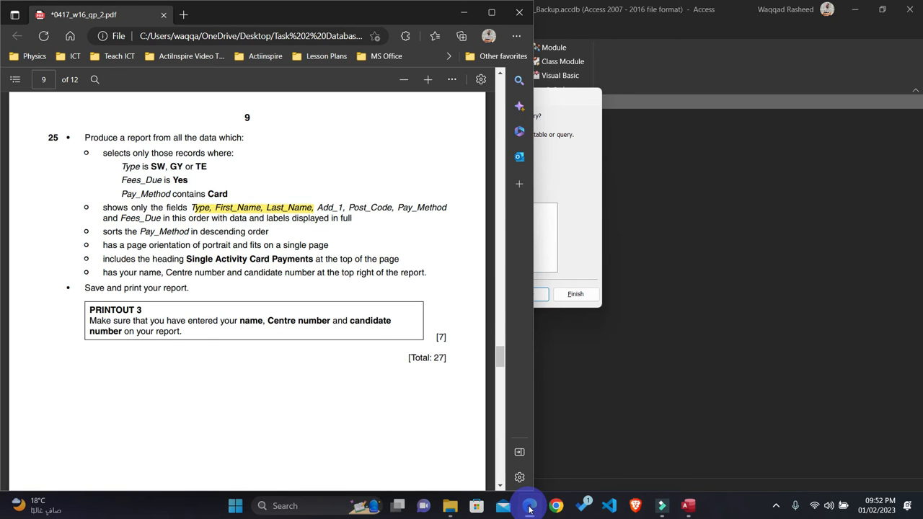
{"action": "left_click", "coordinate": [529, 507]}
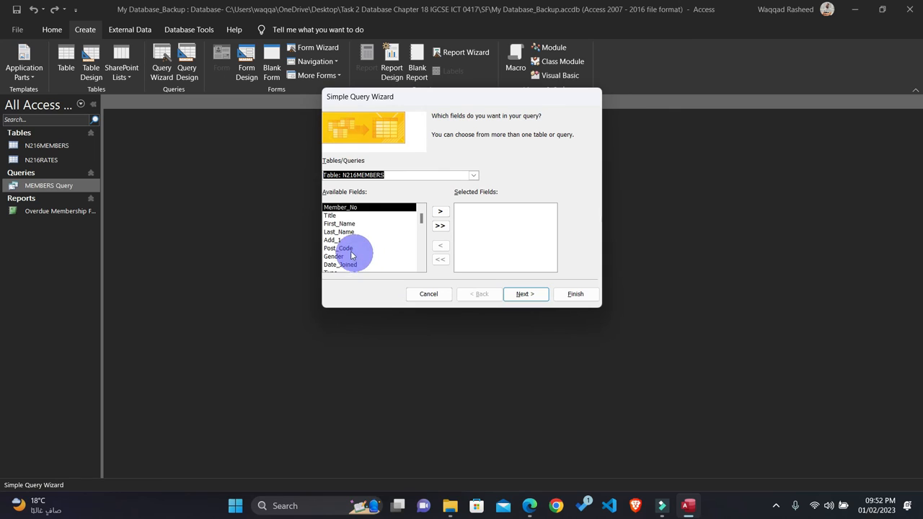
{"action": "double_click", "coordinate": [336, 264]}
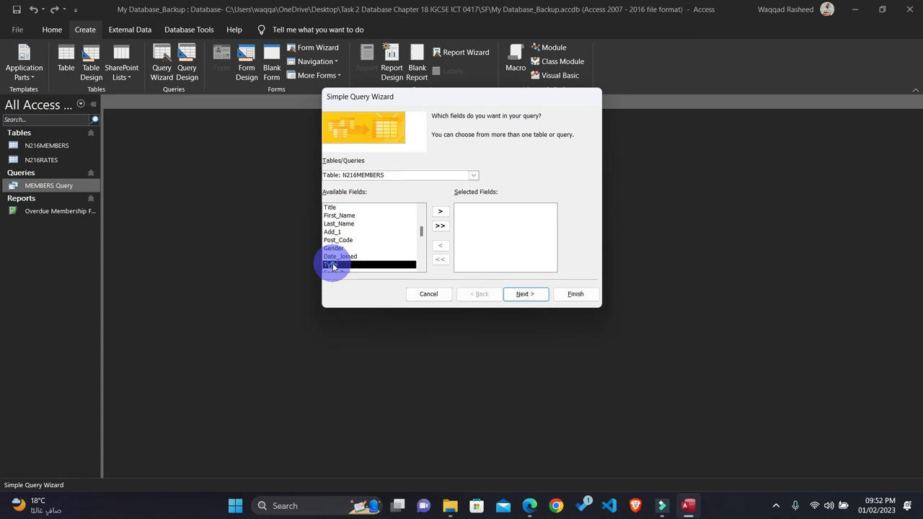
{"action": "scroll", "coordinate": [341, 228], "scroll_direction": "up", "scroll_amount": 1}
{"action": "double_click", "coordinate": [340, 224]}
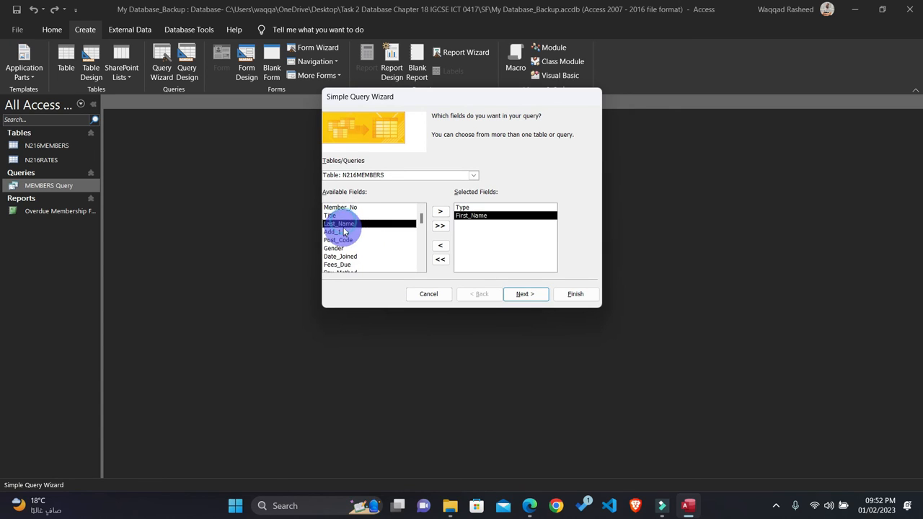
Step: Add Add_1, Post_Code, Pay_Method and Fees_Due to the query's selected fields, following the order in the exam paper
{"action": "left_click", "coordinate": [525, 509]}
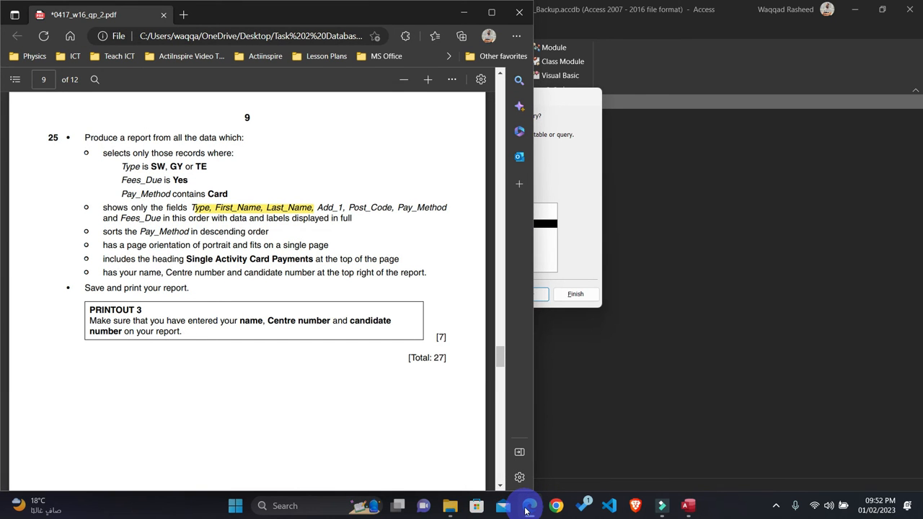
{"action": "left_click", "coordinate": [529, 506]}
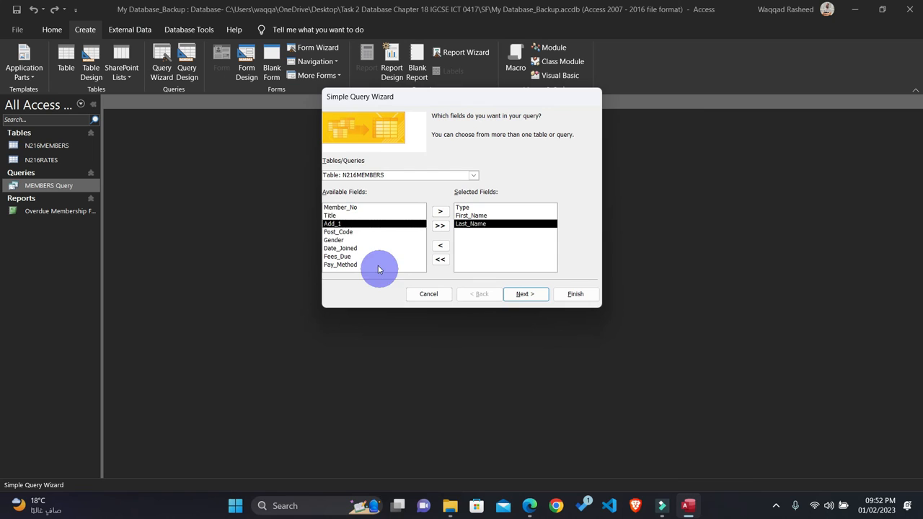
{"action": "double_click", "coordinate": [334, 224]}
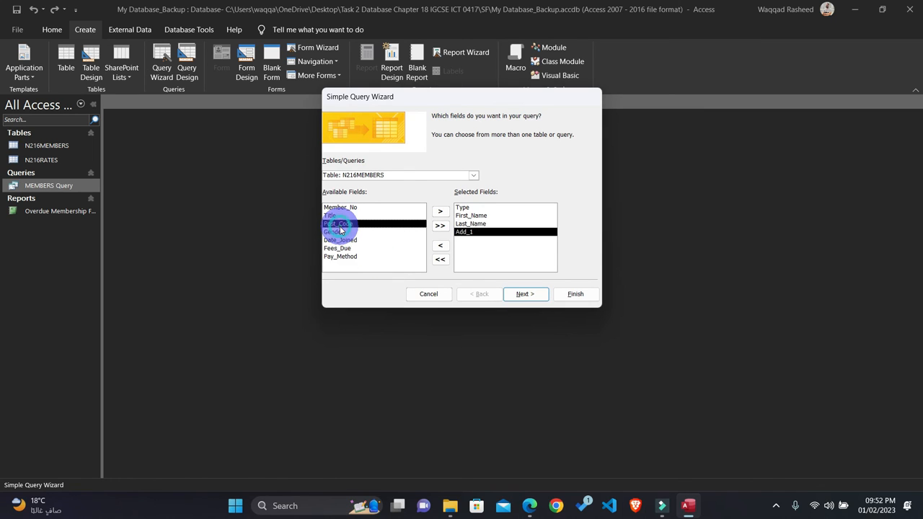
{"action": "left_click", "coordinate": [530, 507]}
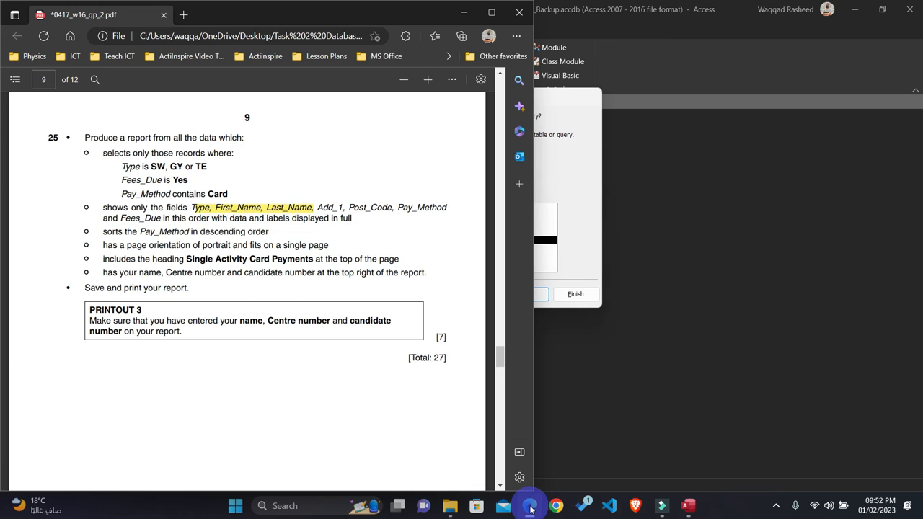
{"action": "left_click", "coordinate": [530, 507]}
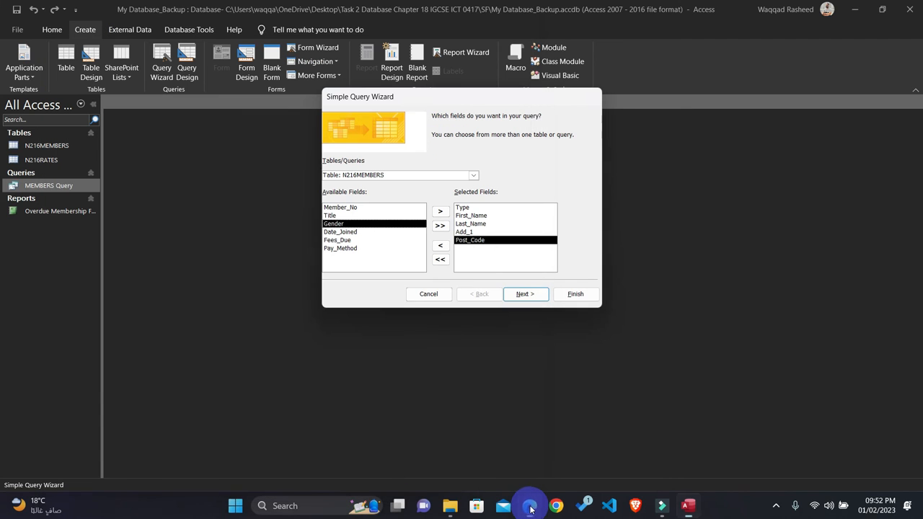
{"action": "double_click", "coordinate": [342, 249]}
{"action": "double_click", "coordinate": [342, 244]}
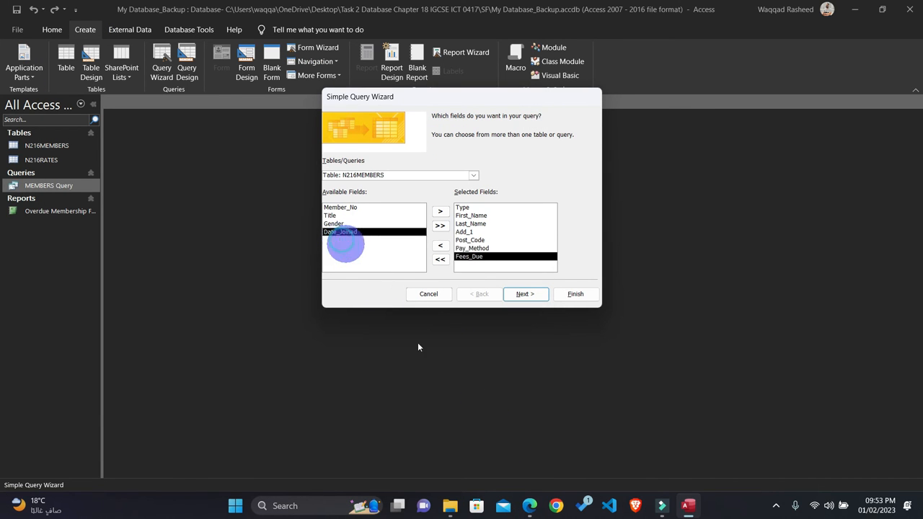
Step: Switch to the exam paper in Edge and highlight question 25's whole "shows only the fields" instruction in yellow
{"action": "left_click", "coordinate": [532, 505]}
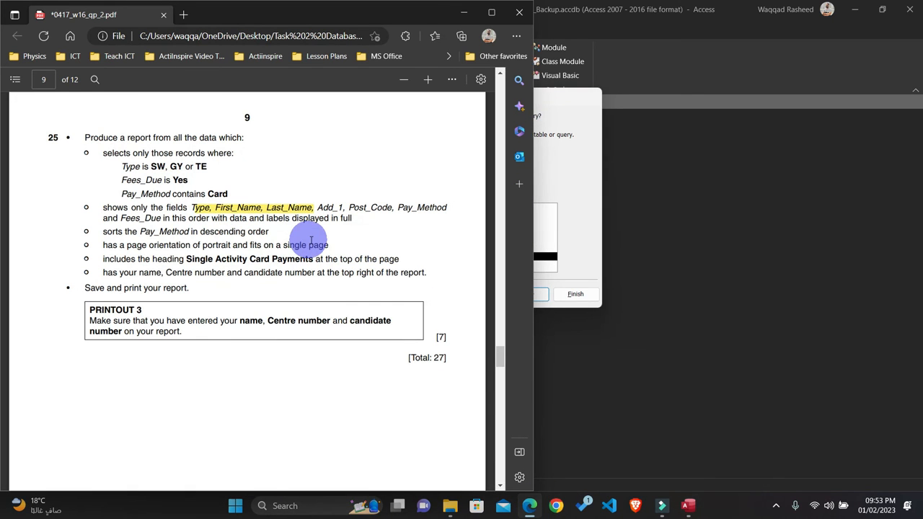
{"action": "left_click_drag", "start_coordinate": [353, 218], "coordinate": [106, 207]}
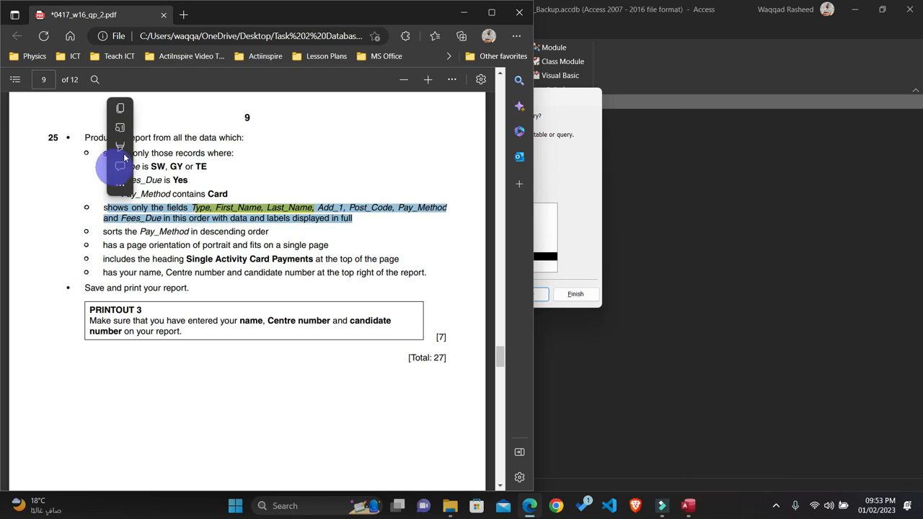
{"action": "left_click", "coordinate": [143, 146]}
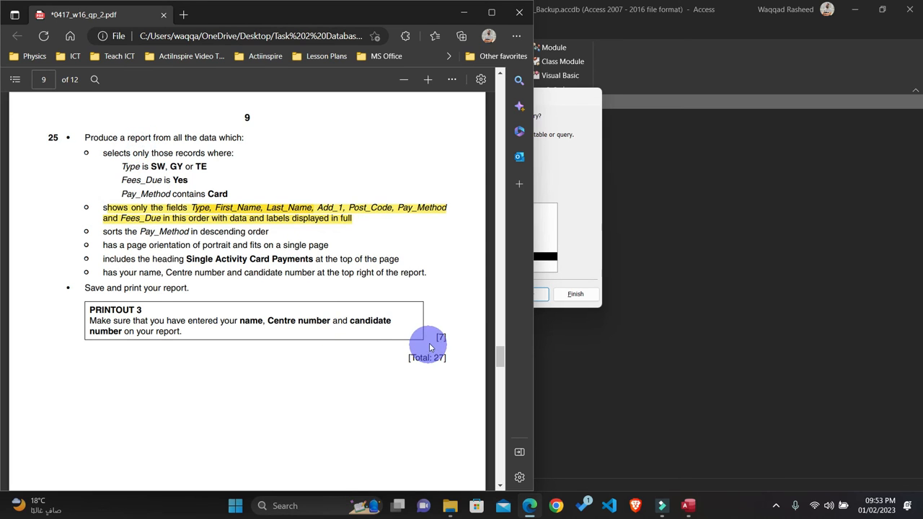
Step: Finish the Simple Query Wizard in Access, close the resulting datasheet and reopen the N216MEMBERS Query in Design View
{"action": "left_click", "coordinate": [580, 233]}
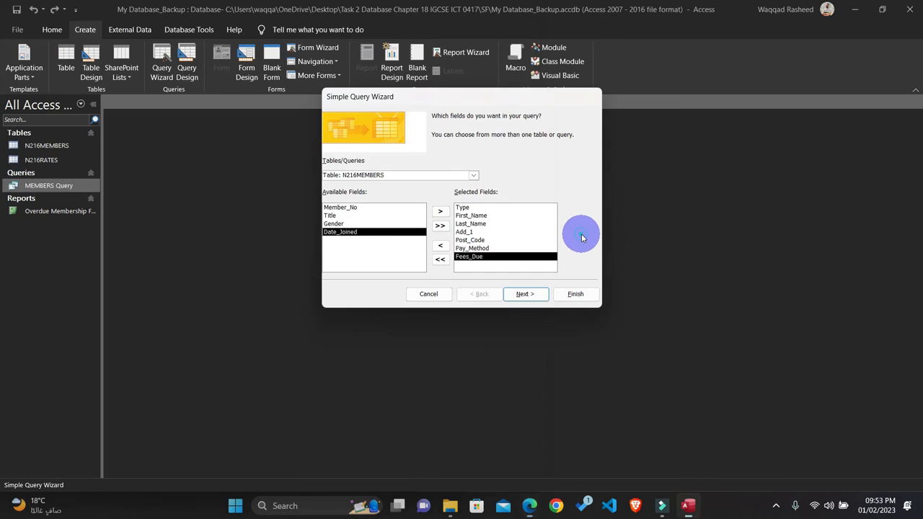
{"action": "left_click", "coordinate": [573, 295]}
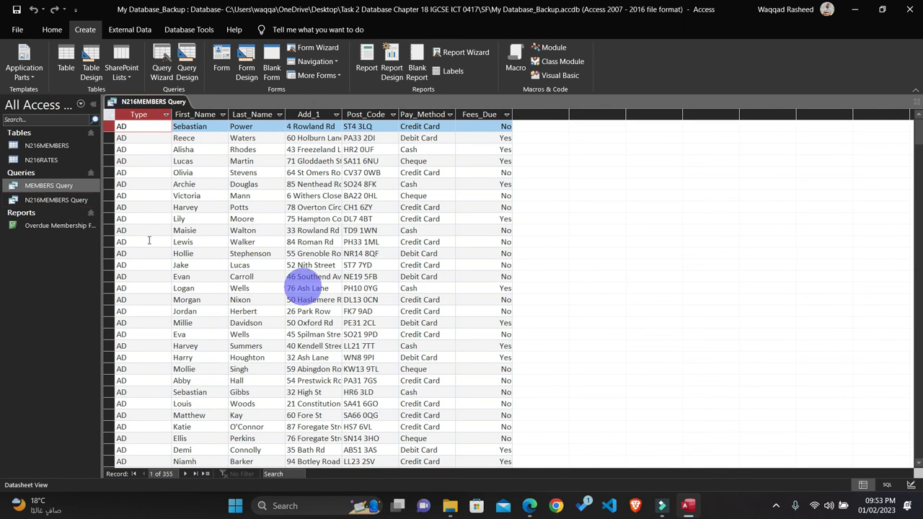
{"action": "left_click", "coordinate": [918, 103]}
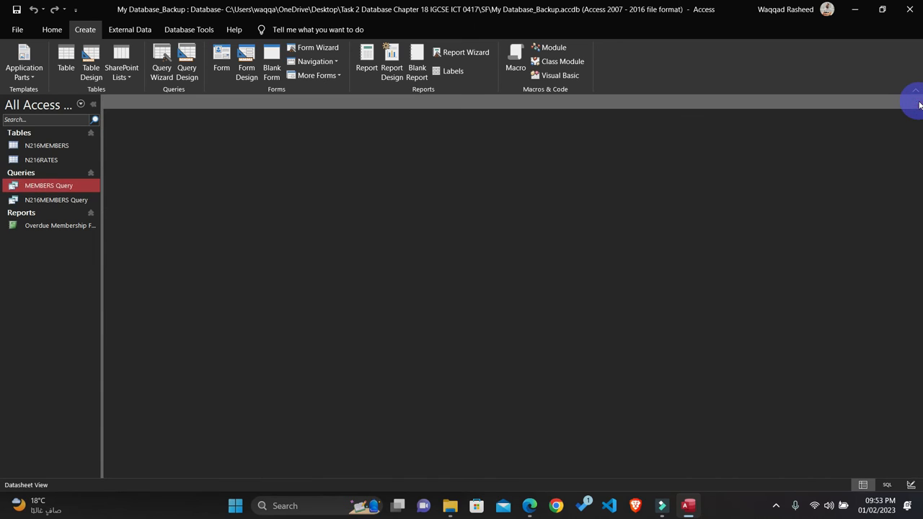
{"action": "right_click", "coordinate": [49, 201]}
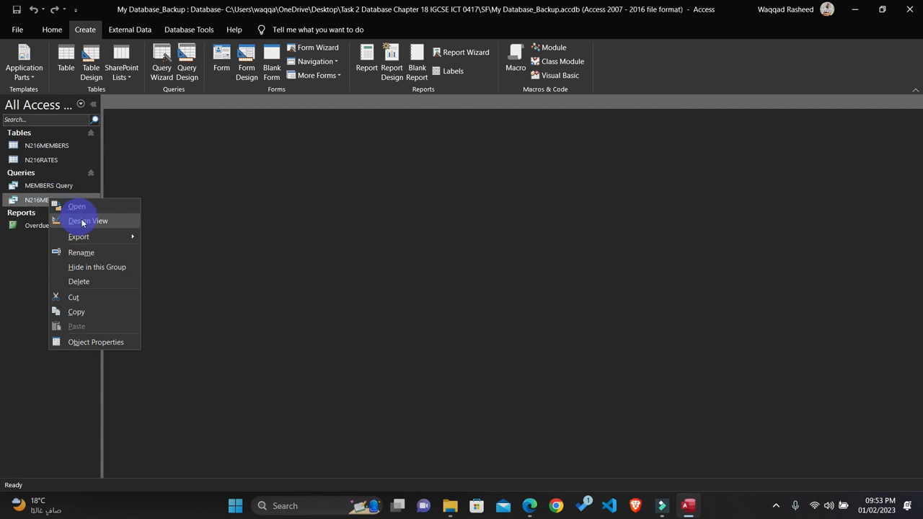
{"action": "left_click", "coordinate": [84, 223]}
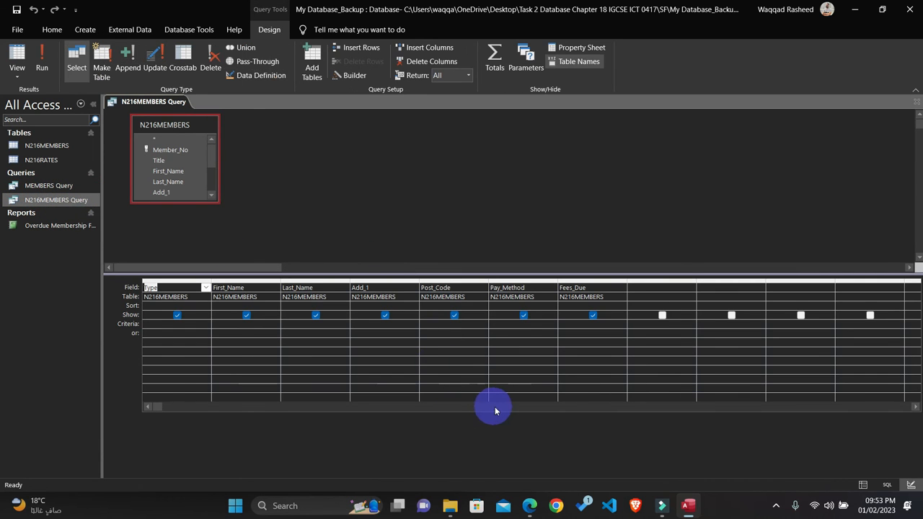
Step: Bring up question 25 of the exam paper and place the Access window side by side with it
{"action": "left_click", "coordinate": [529, 506]}
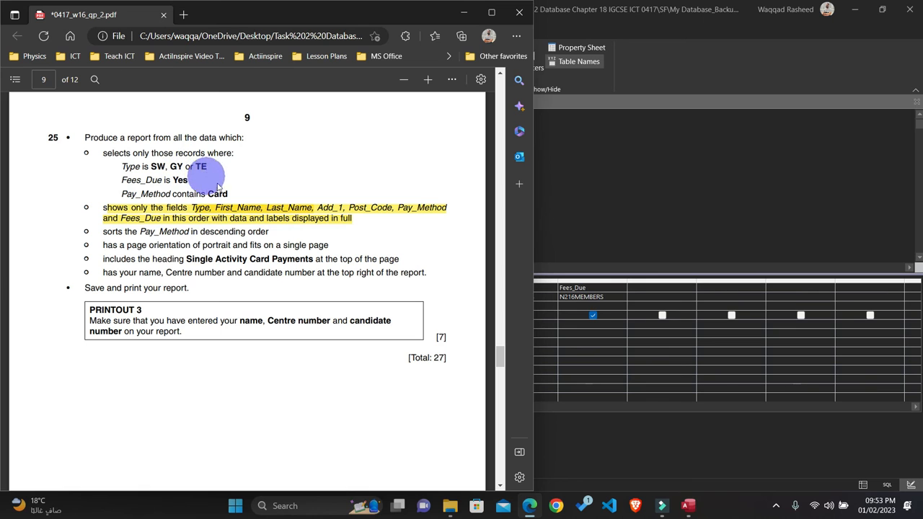
{"action": "left_click", "coordinate": [692, 207]}
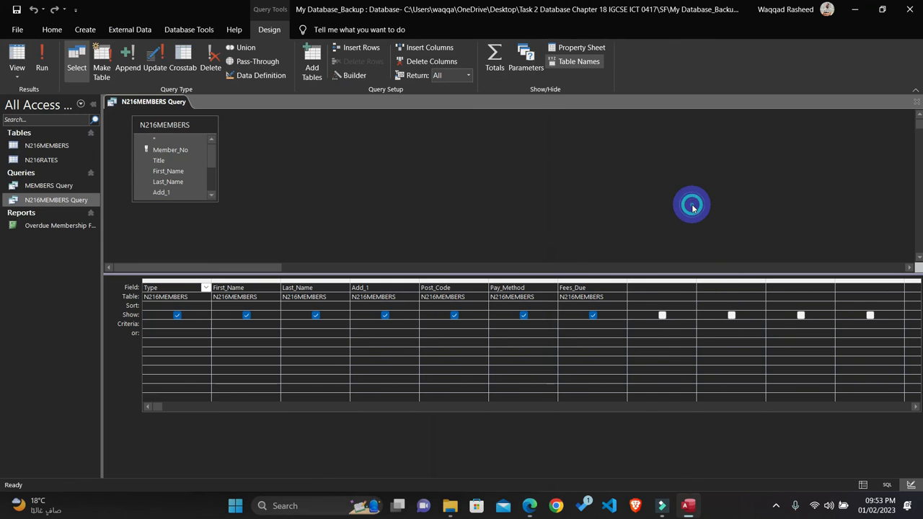
{"action": "key", "text": "super+Right"}
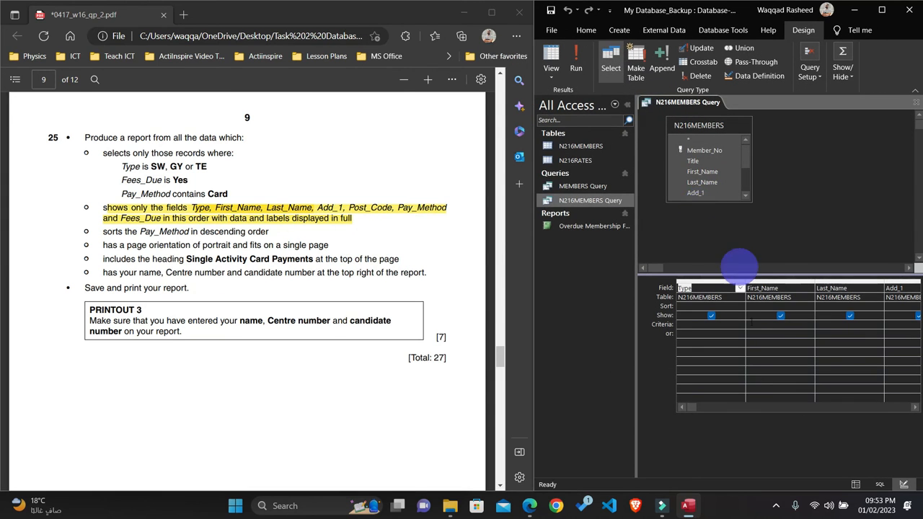
Step: Set the Type field's criteria to SW OR GY OR TE in the query design grid
{"action": "left_click", "coordinate": [917, 408]}
{"action": "left_click", "coordinate": [684, 409]}
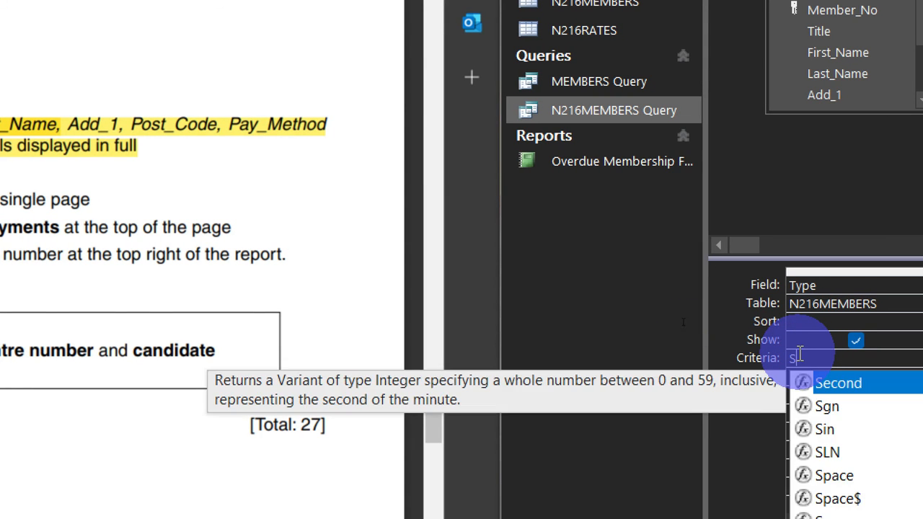
{"action": "type", "text": "w"}
{"action": "type", "text": " Or"}
{"action": "type", "text": "R "}
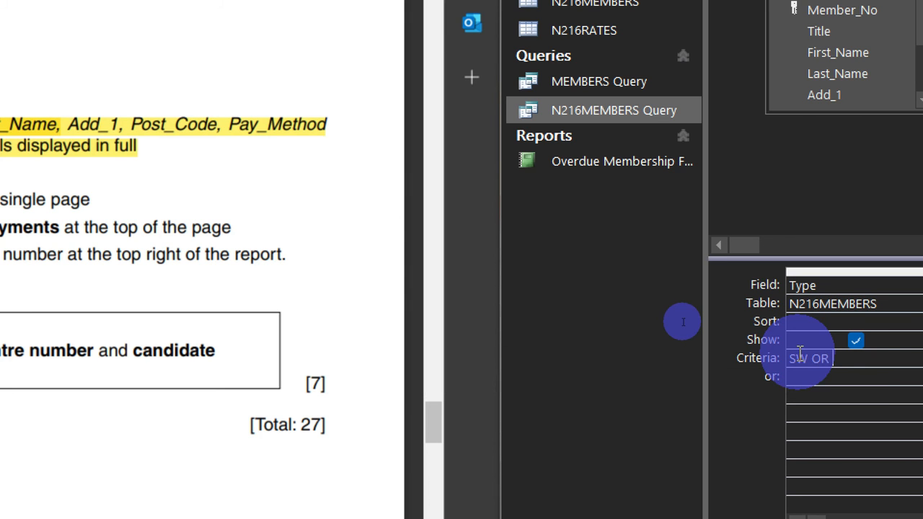
{"action": "type", "text": "GY"}
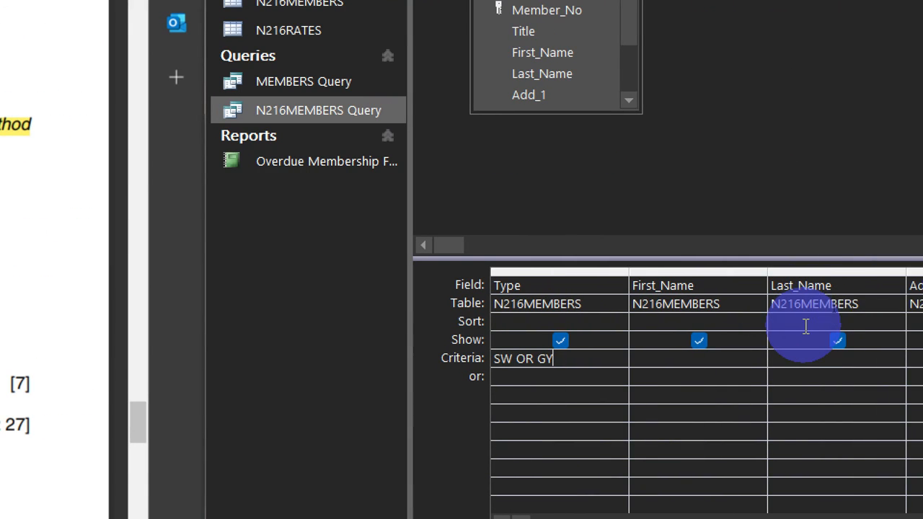
{"action": "type", "text": " OR"}
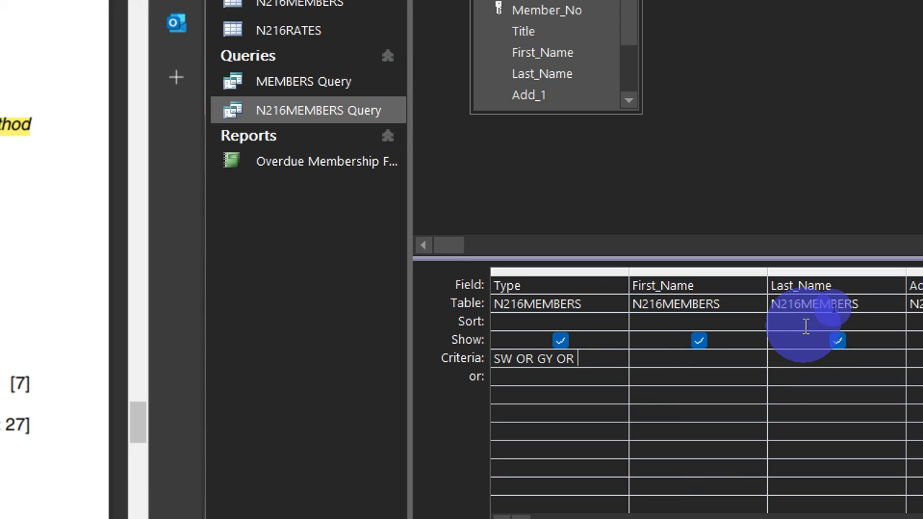
{"action": "type", "text": "TE"}
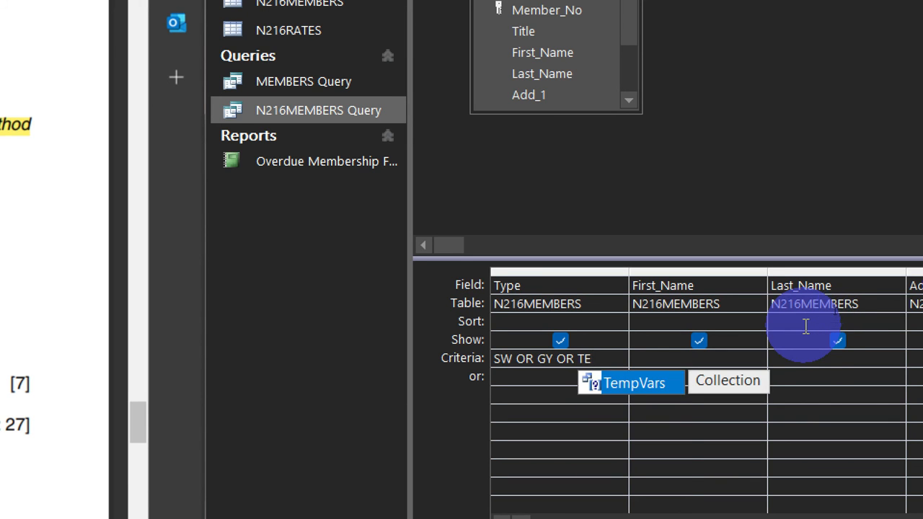
{"action": "left_click", "coordinate": [716, 452]}
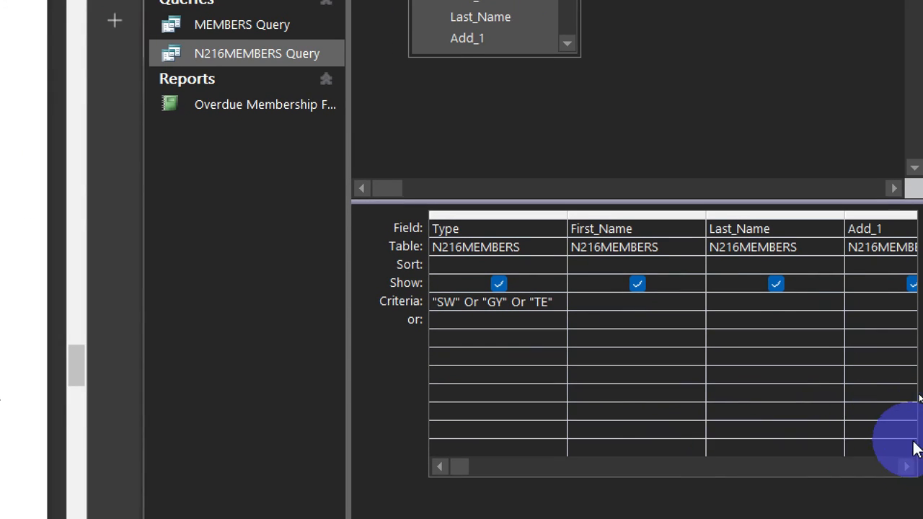
Step: Set the Fees_Due field's criteria to Yes in the query design grid
{"action": "left_click", "coordinate": [907, 467]}
{"action": "left_click", "coordinate": [907, 466]}
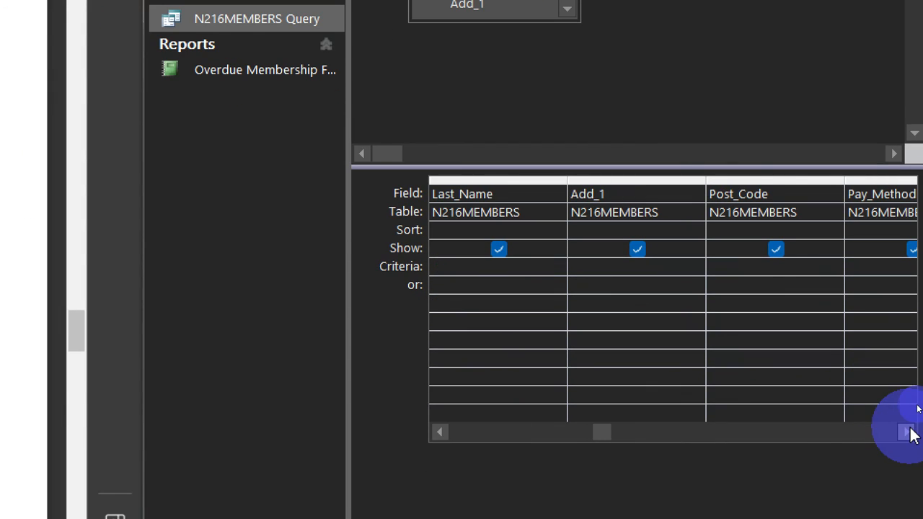
{"action": "left_click", "coordinate": [910, 433]}
{"action": "left_click", "coordinate": [910, 432]}
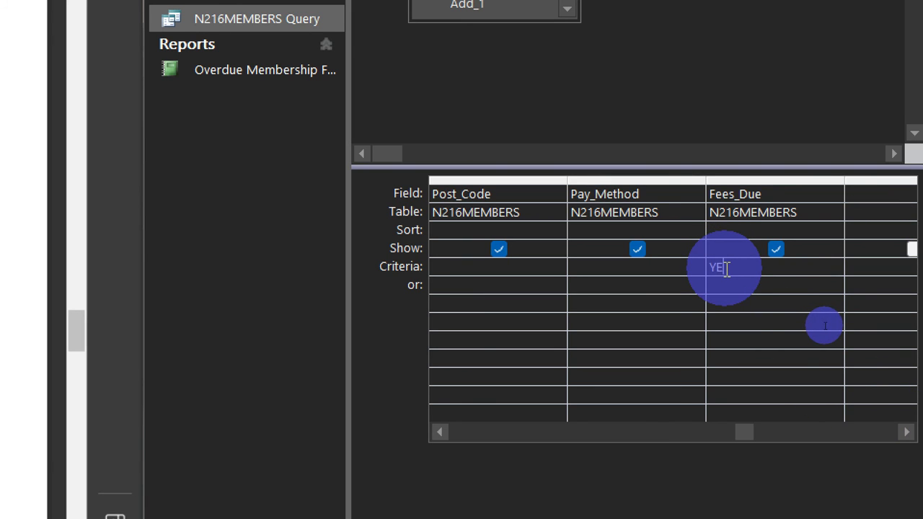
{"action": "key", "text": "BackSpace"}
{"action": "key", "text": "BackSpace"}
{"action": "type", "text": "es"}
{"action": "left_click", "coordinate": [769, 336]}
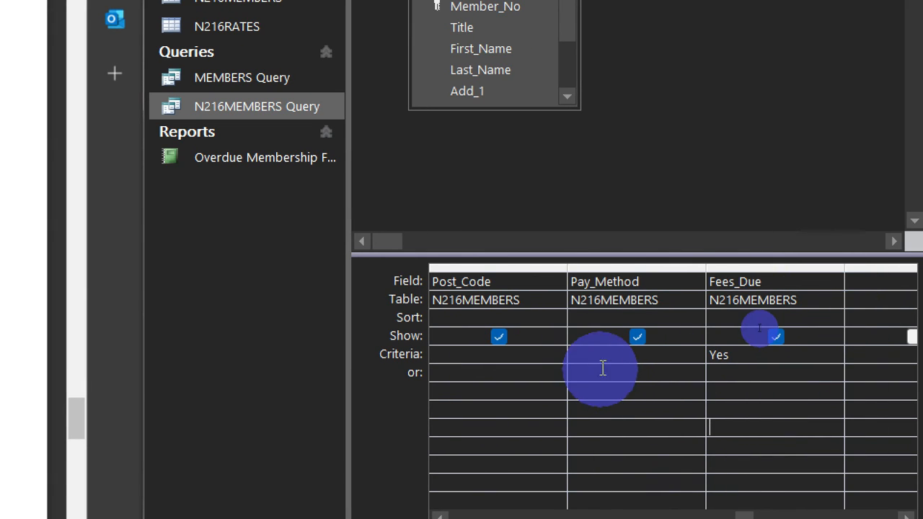
Step: Set the Pay_Method field's criteria to *Card* and maximize the Access window
{"action": "left_click", "coordinate": [603, 359]}
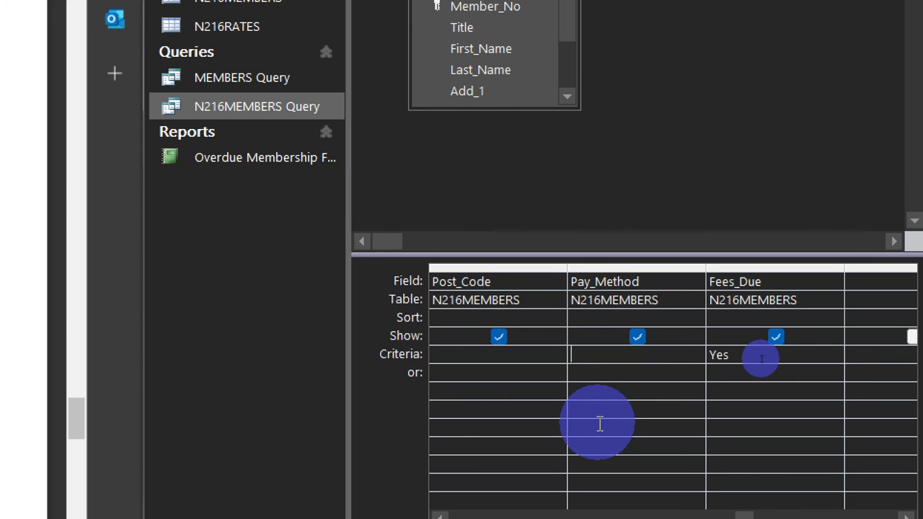
{"action": "type", "text": "*C"}
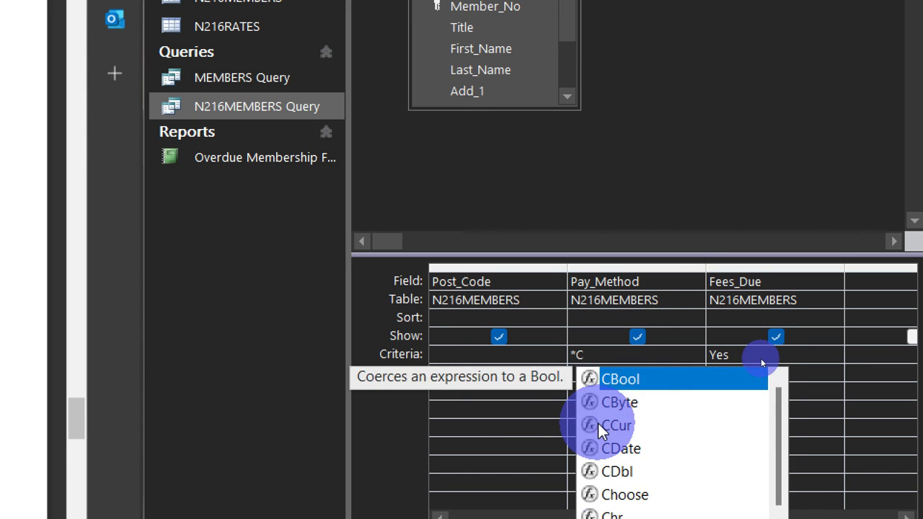
{"action": "type", "text": "ard"}
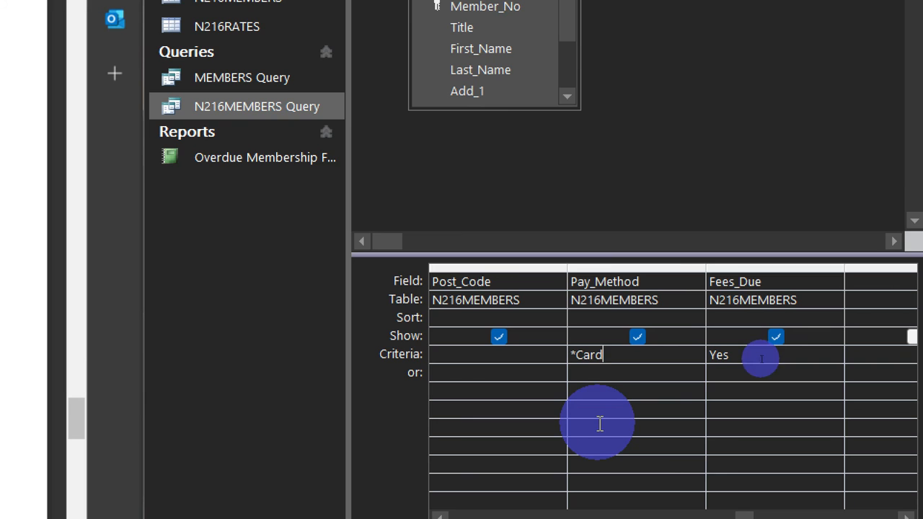
{"action": "type", "text": "*"}
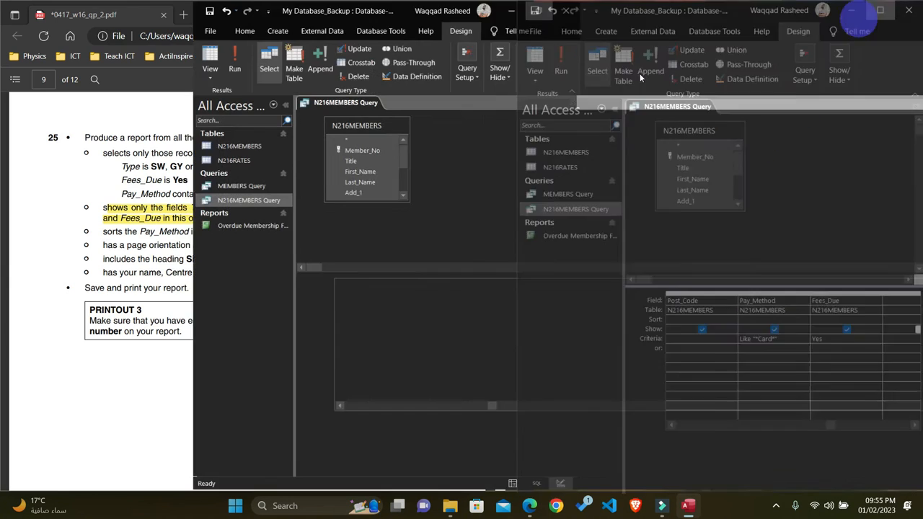
{"action": "left_click", "coordinate": [882, 10]}
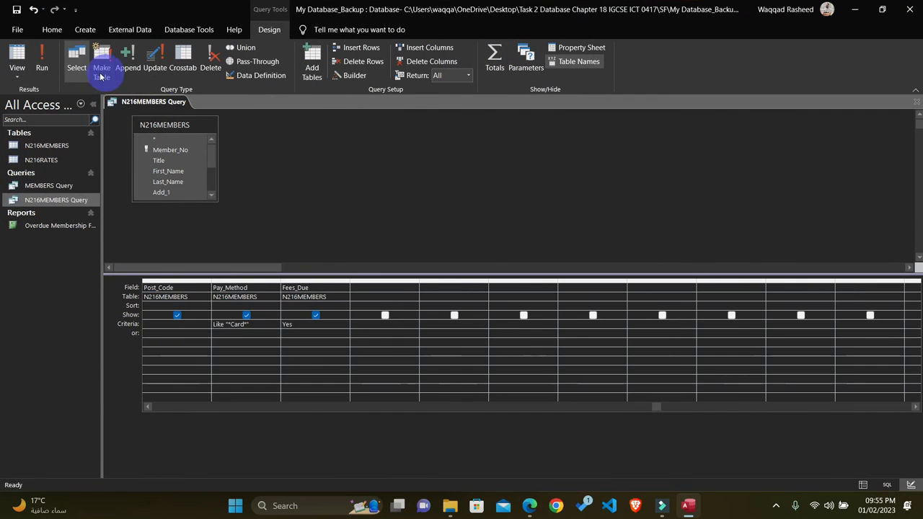
Step: Run the filtered N216MEMBERS Query to check its records and close the query
{"action": "left_click", "coordinate": [43, 54]}
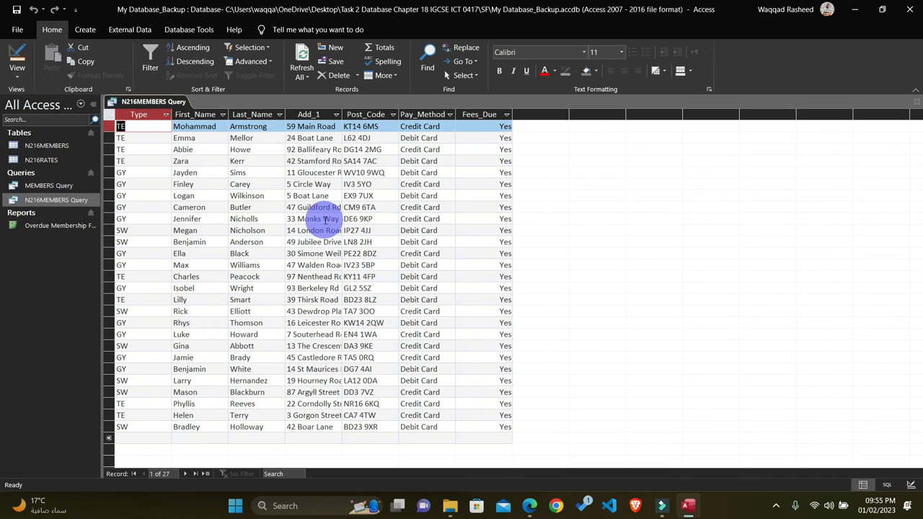
{"action": "left_click", "coordinate": [915, 103]}
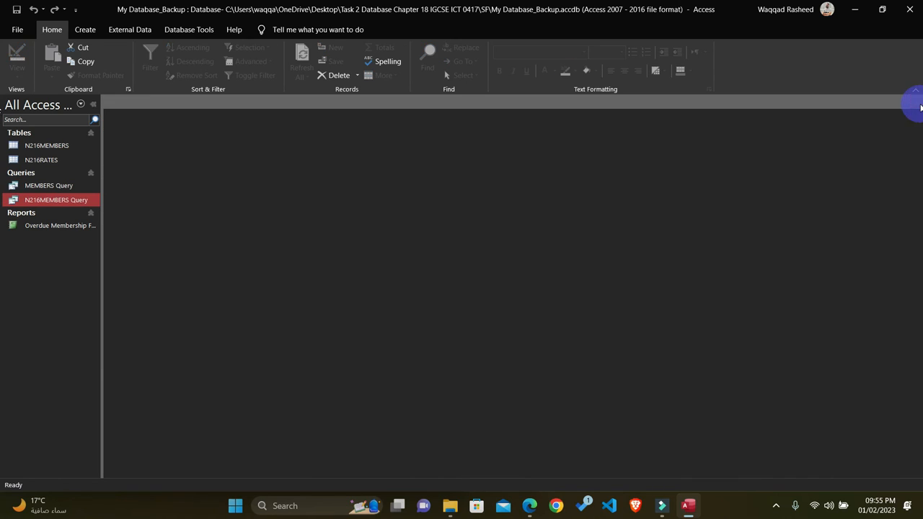
Step: Highlight question 25's record selection criteria in yellow in the exam paper and return to Access
{"action": "left_click", "coordinate": [526, 509]}
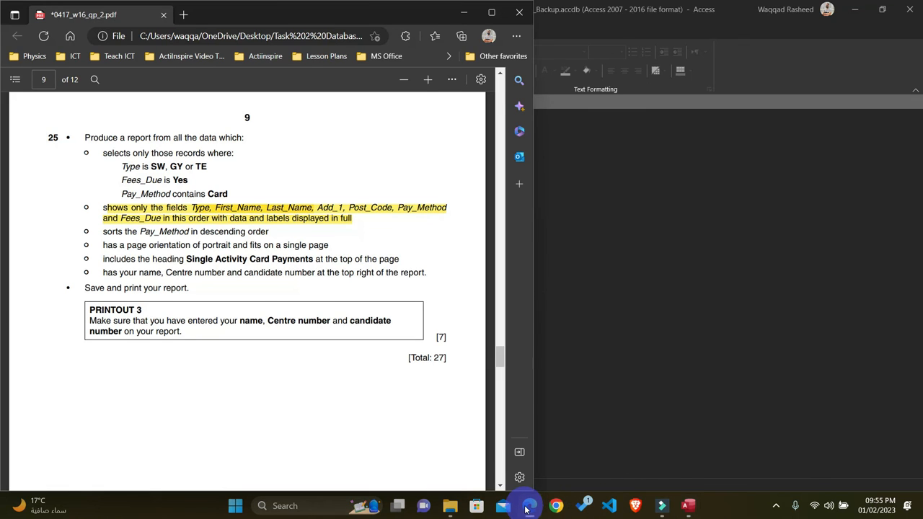
{"action": "double_click", "coordinate": [225, 194]}
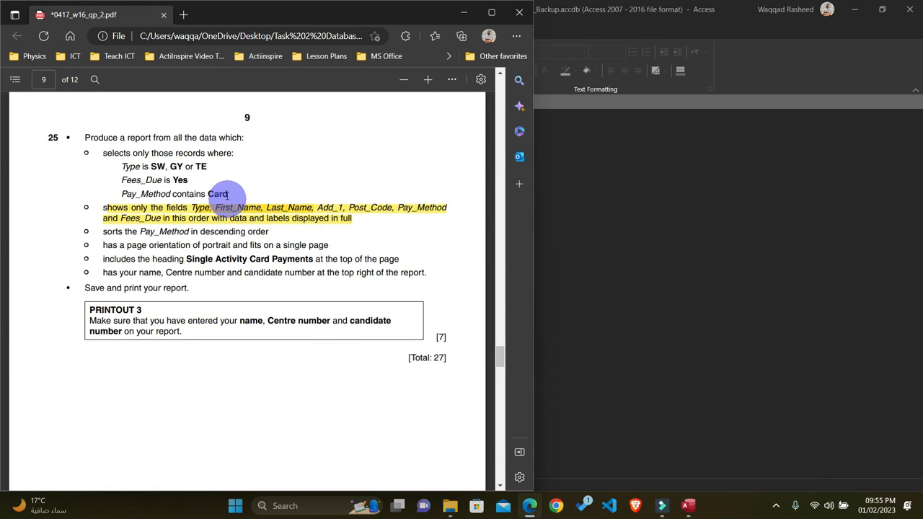
{"action": "left_click_drag", "start_coordinate": [228, 192], "coordinate": [156, 180]}
{"action": "left_click_drag", "start_coordinate": [77, 142], "coordinate": [48, 136]}
{"action": "mouse_move", "coordinate": [97, 120]}
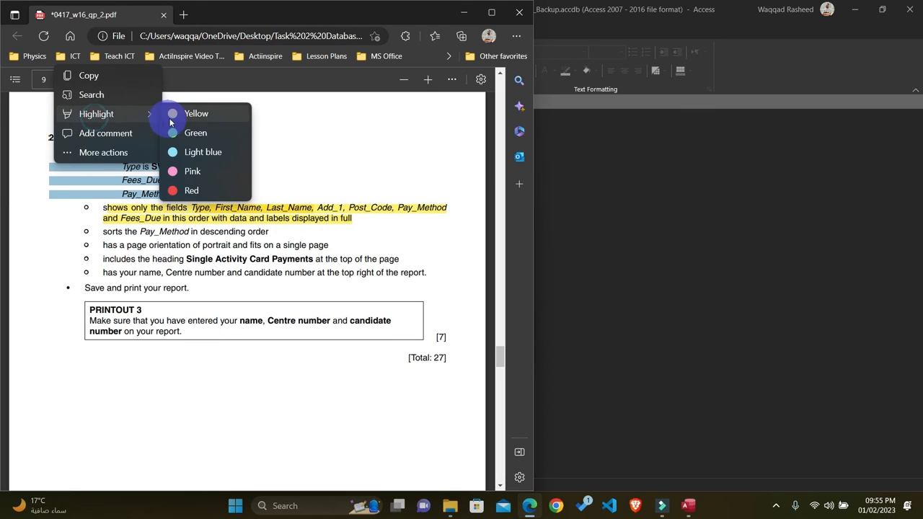
{"action": "left_click", "coordinate": [172, 117]}
{"action": "left_click", "coordinate": [591, 156]}
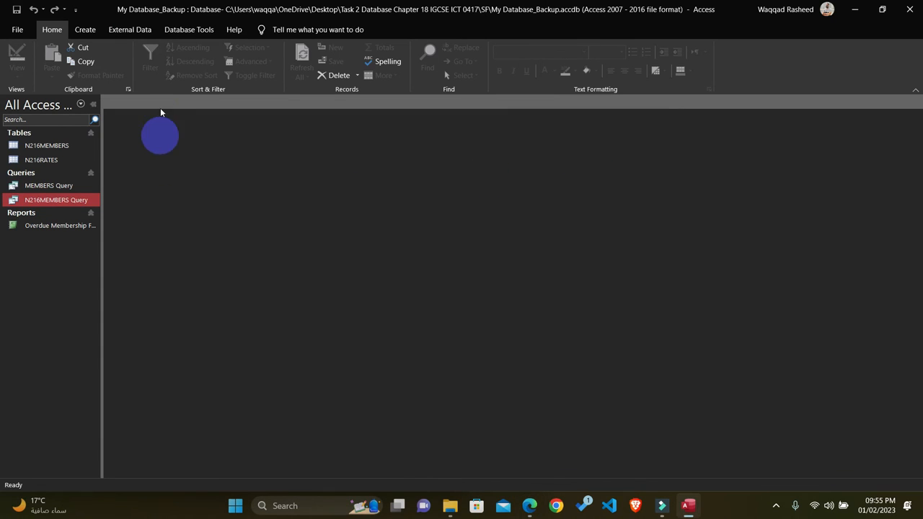
Step: Start a Report Wizard report from N216MEMBERS Query with all fields, without grouping or sorting
{"action": "left_click", "coordinate": [85, 29]}
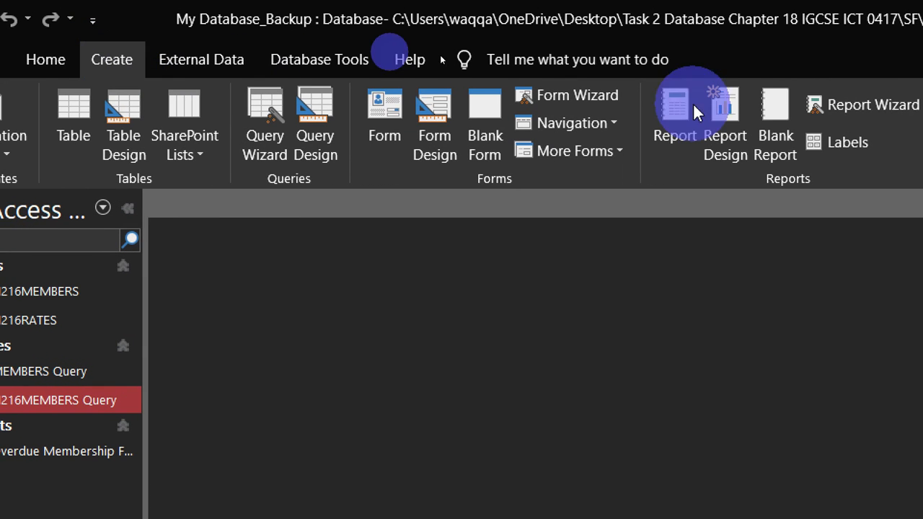
{"action": "left_click", "coordinate": [872, 104]}
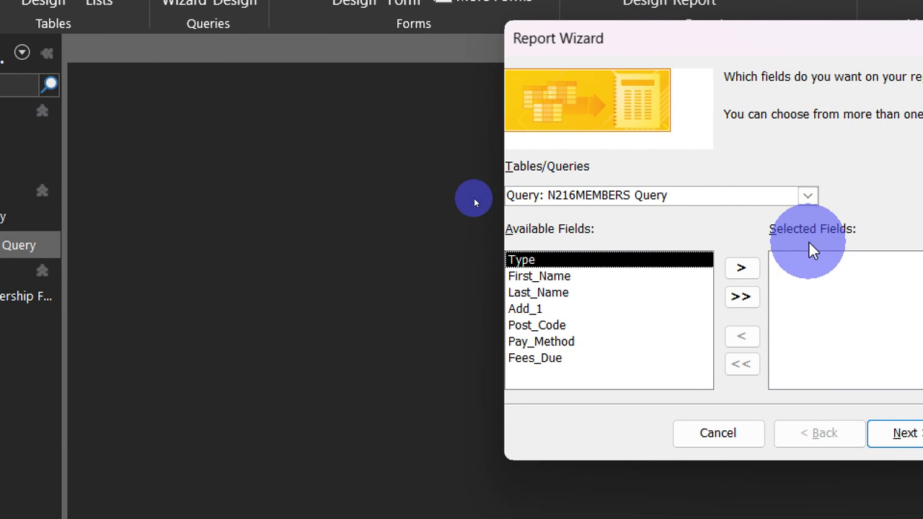
{"action": "left_click", "coordinate": [747, 300]}
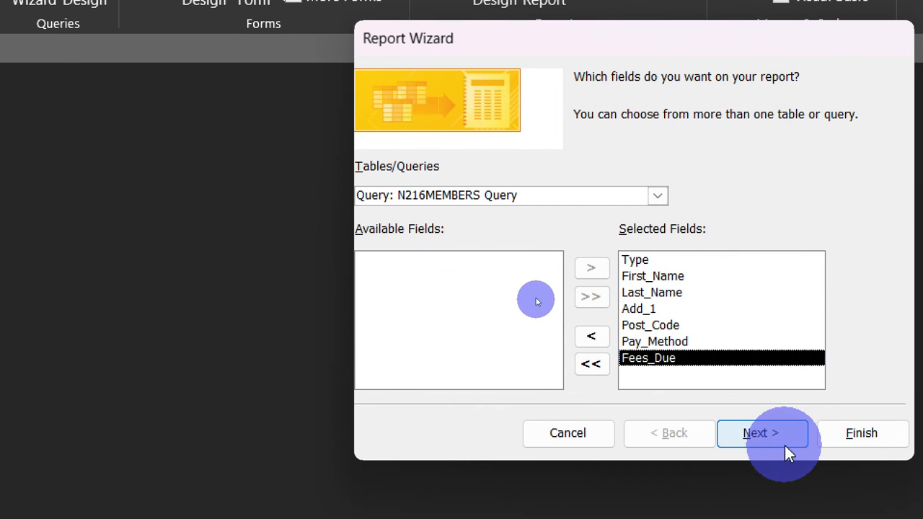
{"action": "left_click", "coordinate": [774, 433]}
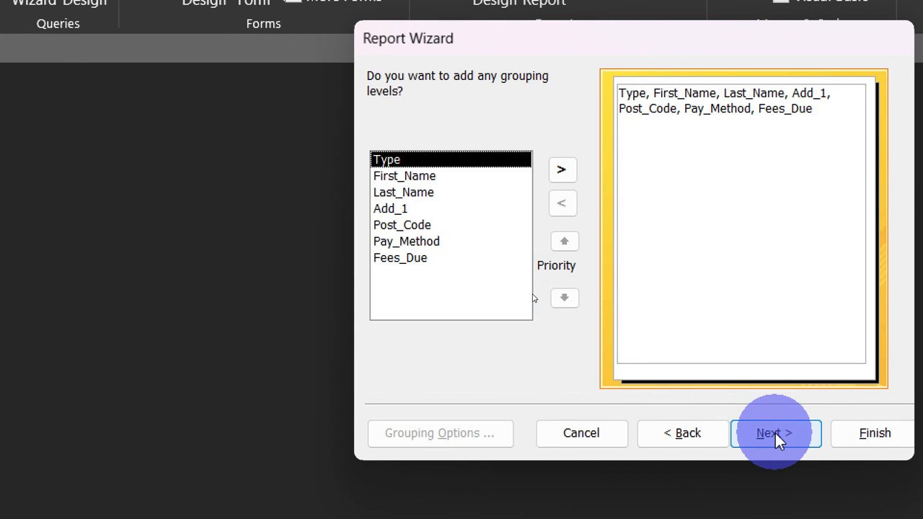
{"action": "left_click", "coordinate": [774, 433]}
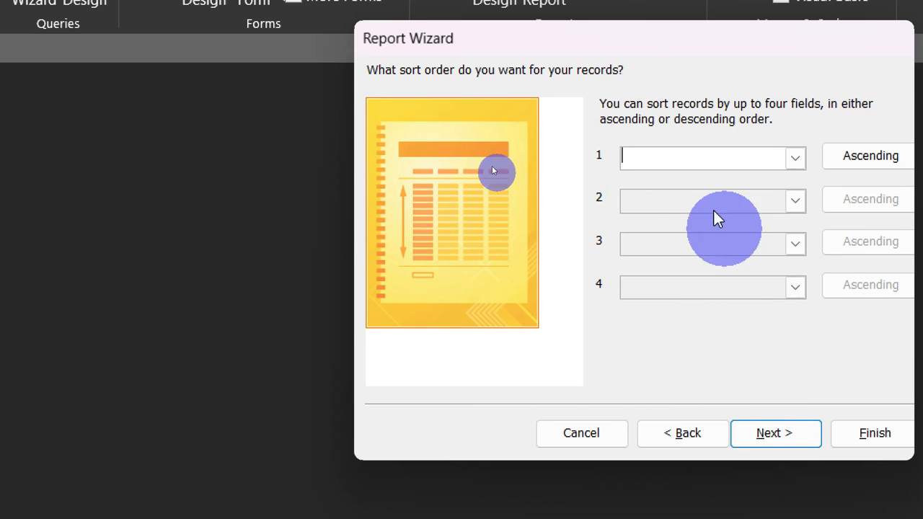
{"action": "left_click", "coordinate": [787, 436]}
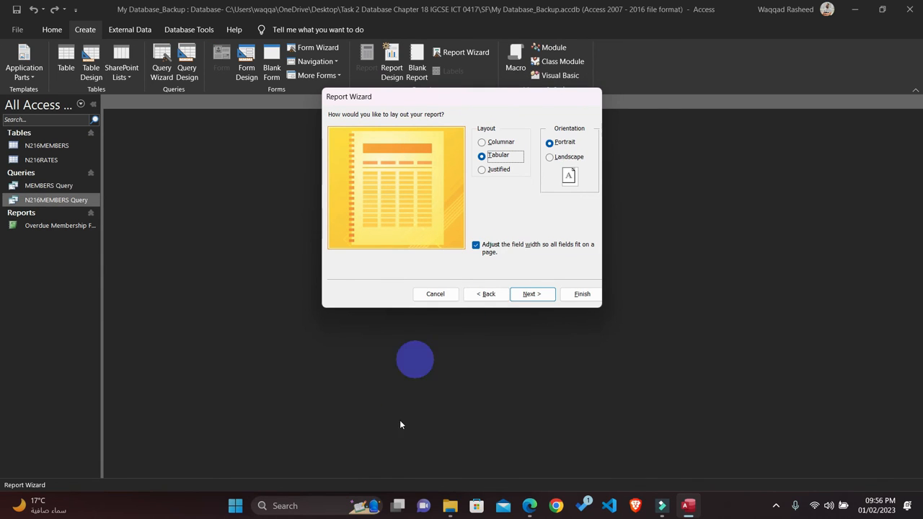
Step: Highlight the portrait, single-page requirement in yellow in the exam paper and accept the tabular portrait layout for the report
{"action": "left_click", "coordinate": [529, 505]}
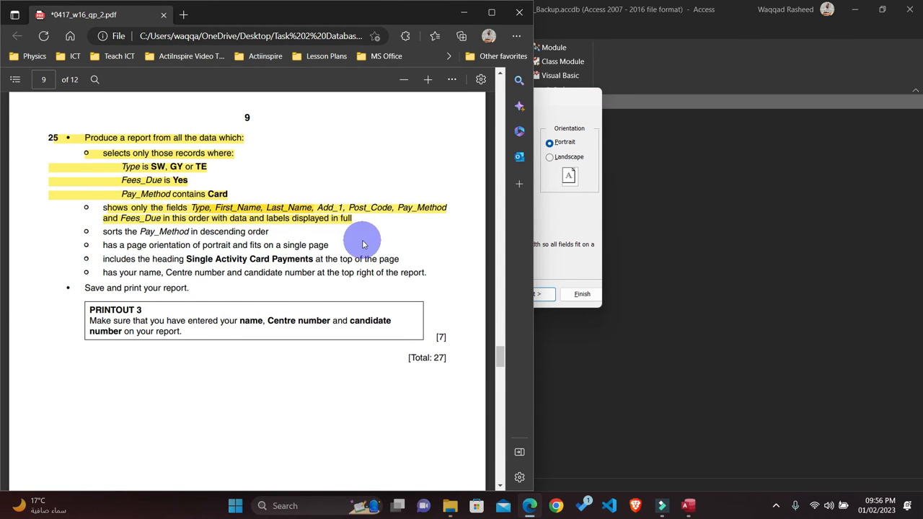
{"action": "left_click_drag", "start_coordinate": [329, 245], "coordinate": [88, 247]}
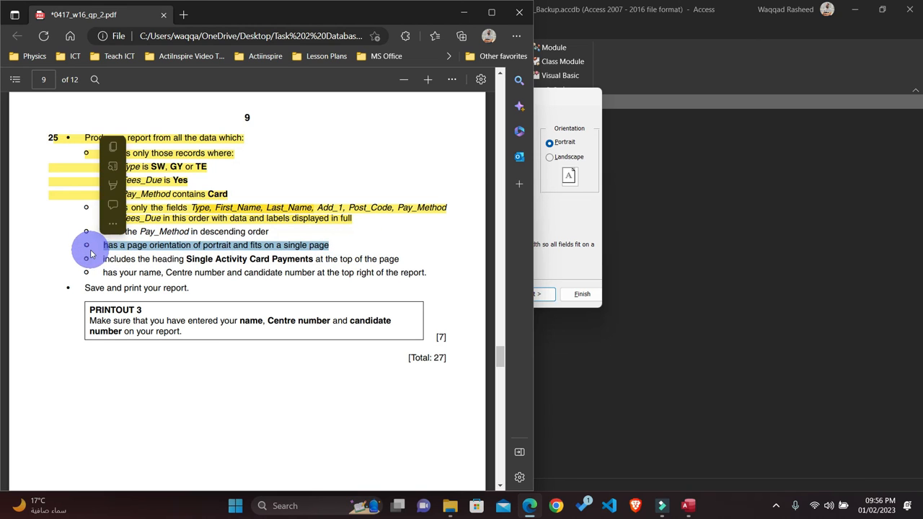
{"action": "left_click", "coordinate": [113, 183]}
{"action": "left_click", "coordinate": [134, 189]}
{"action": "left_click", "coordinate": [568, 186]}
{"action": "left_click", "coordinate": [546, 297]}
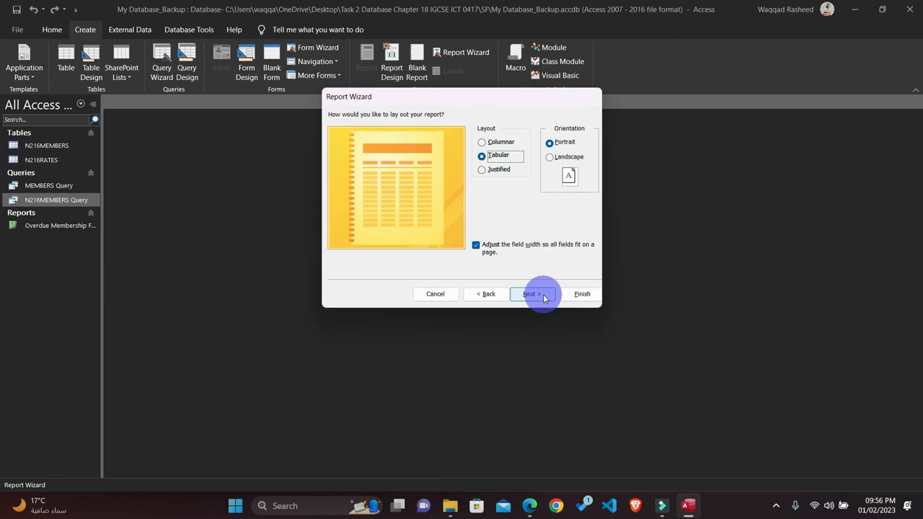
Step: Copy the heading from the exam paper, title the report Single Activity Card Payments and finish the wizard
{"action": "left_click", "coordinate": [529, 506]}
{"action": "left_click_drag", "start_coordinate": [313, 262], "coordinate": [184, 262]}
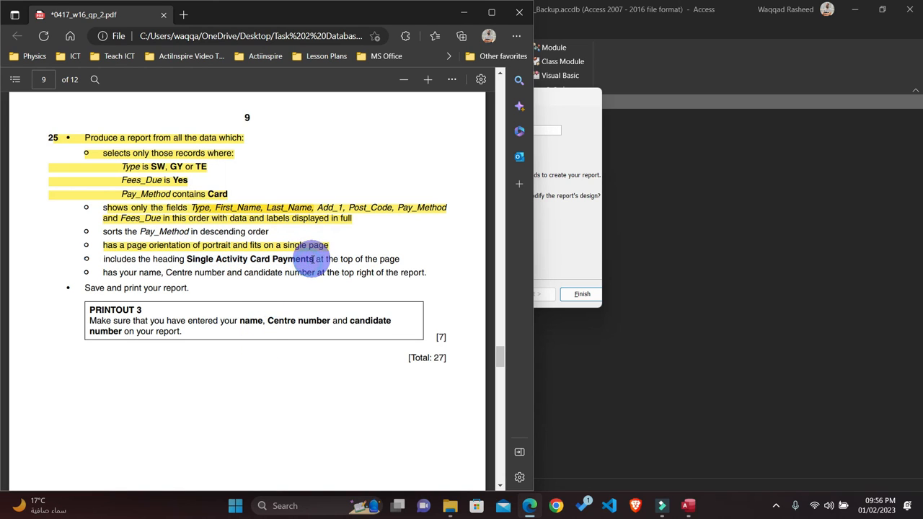
{"action": "left_click_drag", "start_coordinate": [282, 262], "coordinate": [192, 261]}
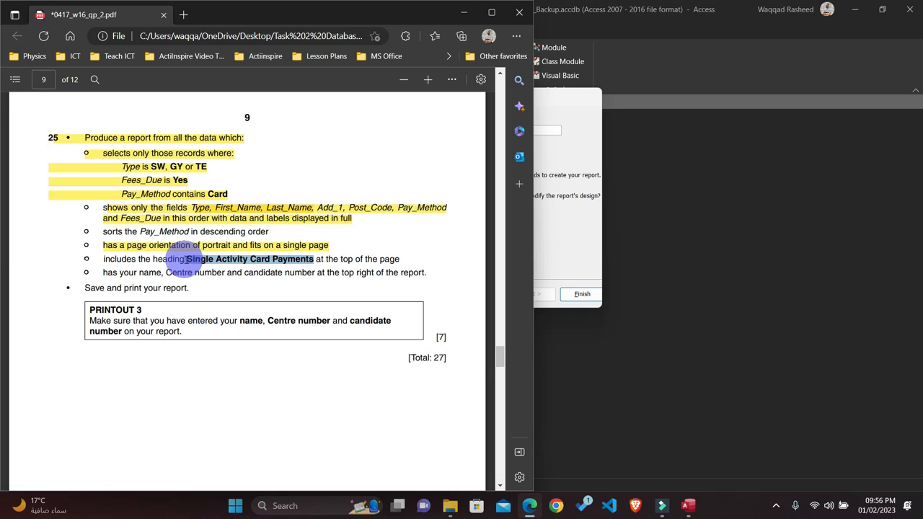
{"action": "left_click", "coordinate": [235, 268]}
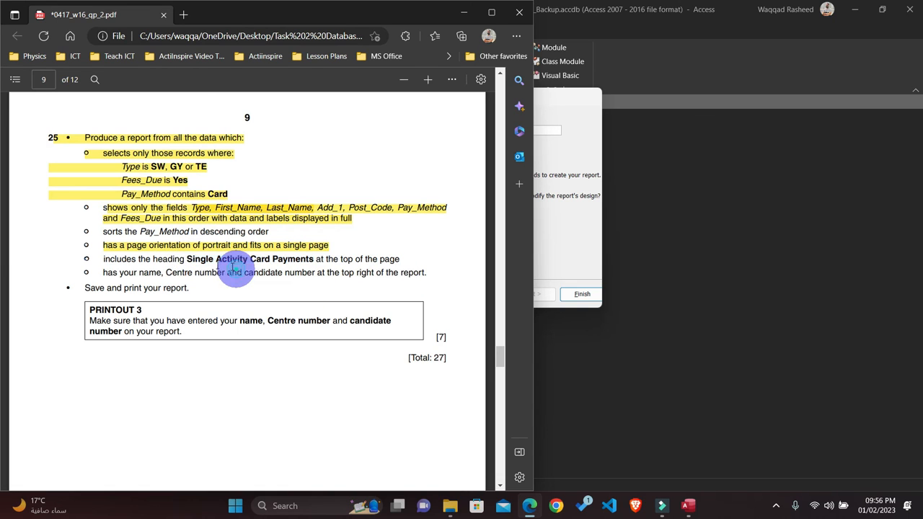
{"action": "left_click_drag", "start_coordinate": [187, 259], "coordinate": [312, 258]}
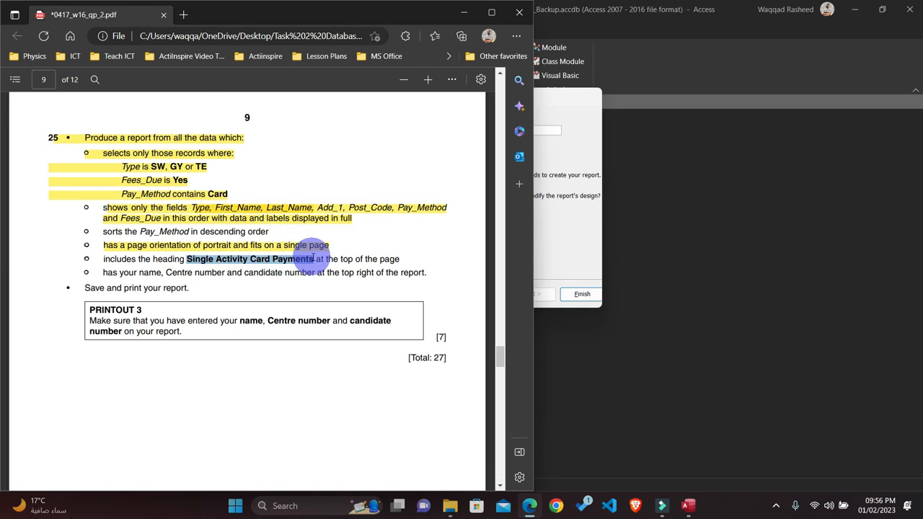
{"action": "left_click", "coordinate": [556, 249]}
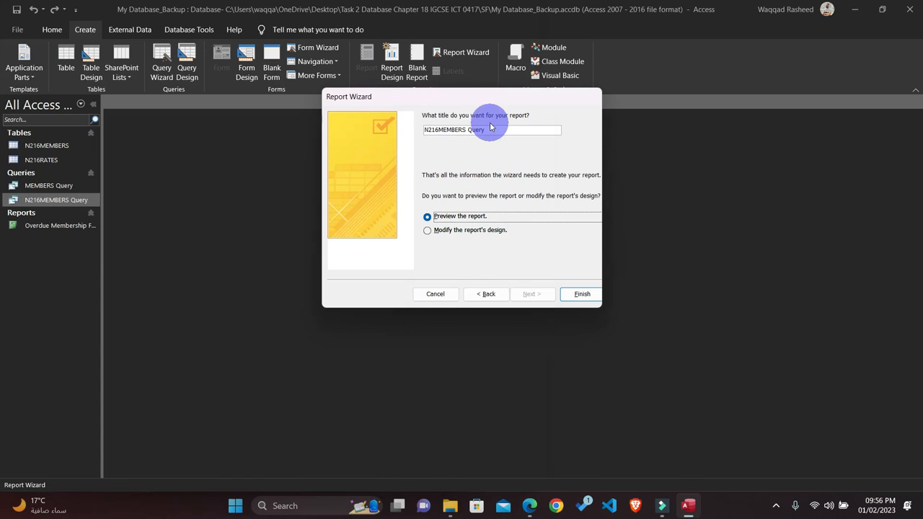
{"action": "left_click_drag", "start_coordinate": [462, 132], "coordinate": [416, 135]}
{"action": "left_click", "coordinate": [570, 295]}
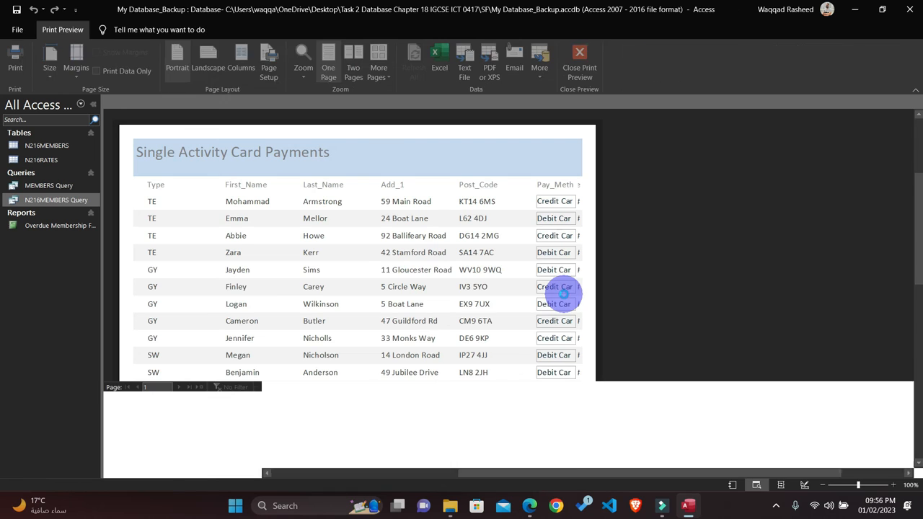
Step: Look through the report's print preview for cut-off fields and close it
{"action": "scroll", "coordinate": [432, 288], "scroll_direction": "down", "scroll_amount": 3}
{"action": "scroll", "coordinate": [440, 290], "scroll_direction": "up", "scroll_amount": 3}
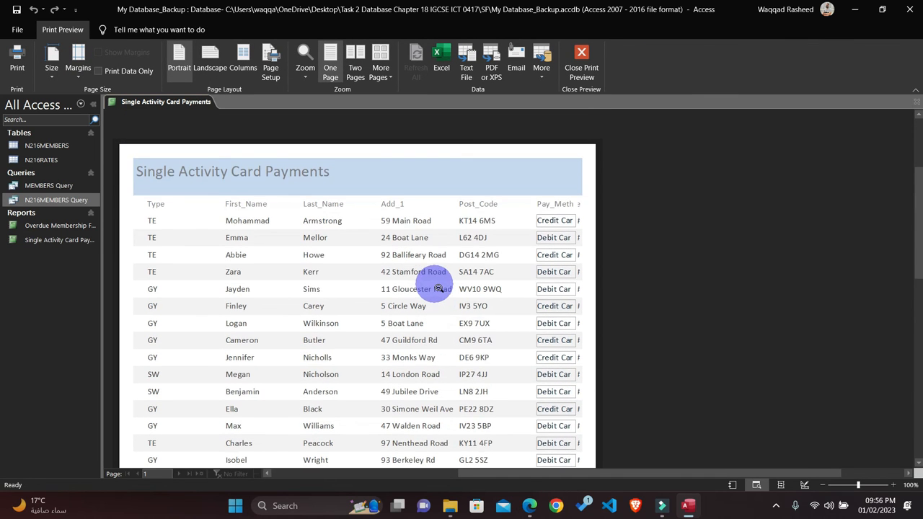
{"action": "scroll", "coordinate": [438, 289], "scroll_direction": "down", "scroll_amount": 5}
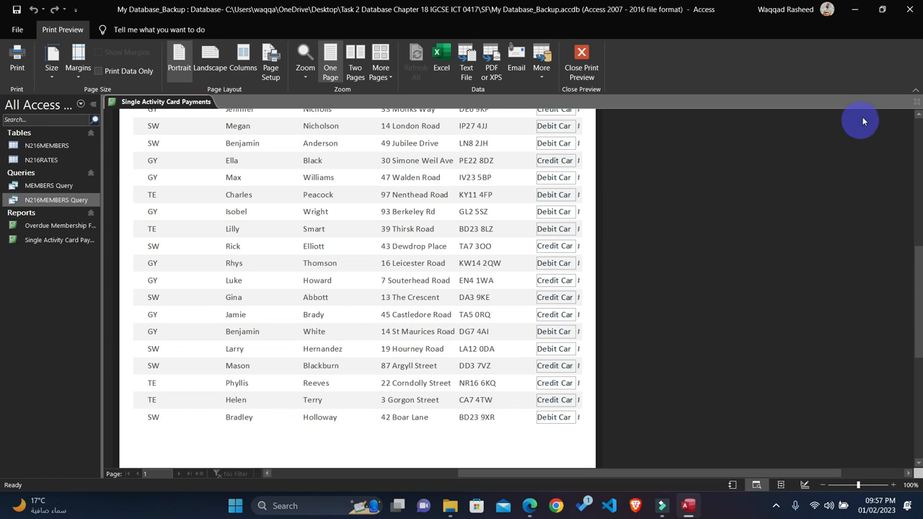
{"action": "left_click", "coordinate": [918, 101]}
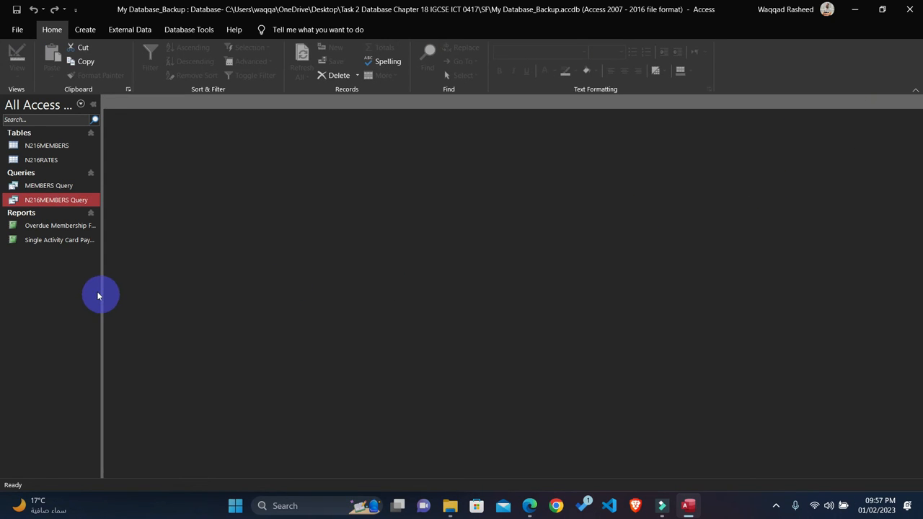
Step: Open the Single Activity Card Payments report in Layout View and narrow the Type column to fit its data
{"action": "left_click", "coordinate": [58, 243]}
{"action": "right_click", "coordinate": [58, 243]}
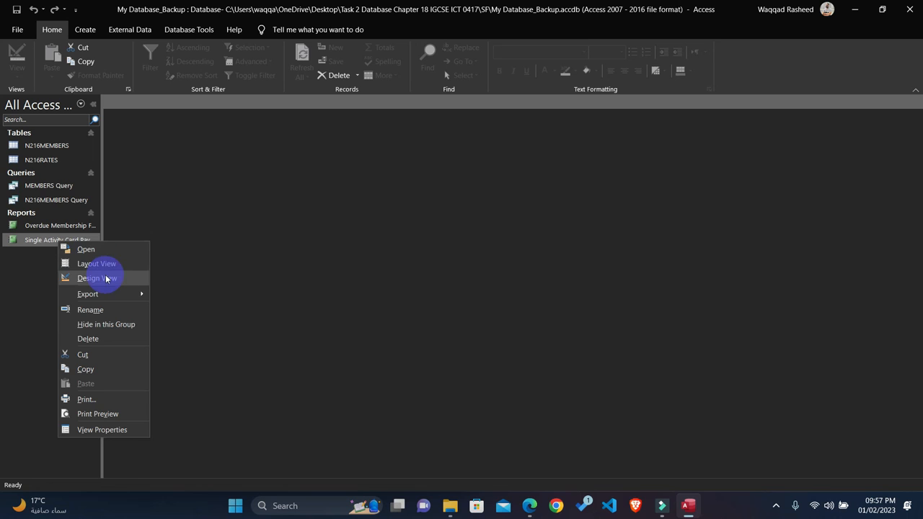
{"action": "left_click", "coordinate": [119, 264]}
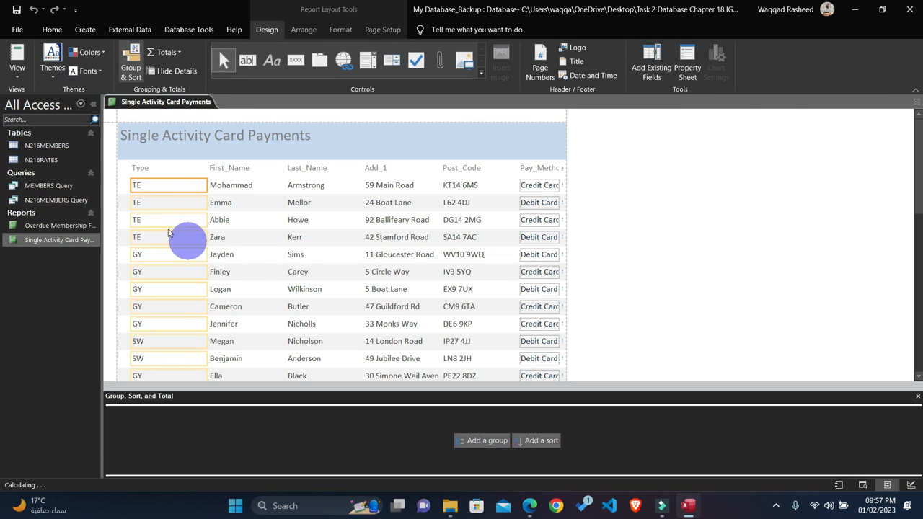
{"action": "left_click", "coordinate": [149, 170]}
{"action": "left_click", "coordinate": [144, 185], "text": "shift"}
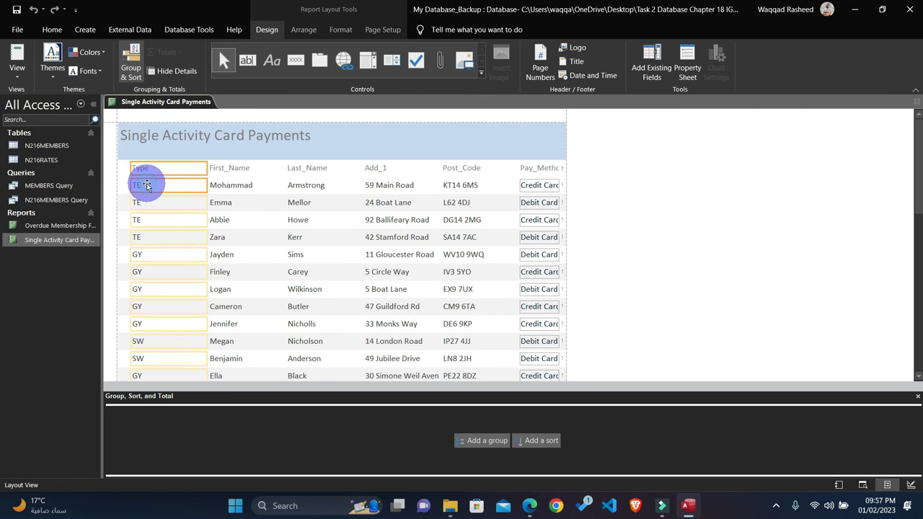
{"action": "left_click_drag", "start_coordinate": [206, 168], "coordinate": [154, 170]}
Step: Move the First_Name label and data next to the Type column and narrow them to fit
{"action": "left_click", "coordinate": [230, 156]}
{"action": "left_click", "coordinate": [228, 171], "text": "shift"}
{"action": "key", "text": "Left"}
{"action": "key", "text": "Left"}
{"action": "key", "text": "Left"}
{"action": "key", "text": "Left"}
{"action": "key", "text": "Left"}
{"action": "key", "text": "Left"}
{"action": "key", "text": "Left"}
{"action": "key", "text": "Left"}
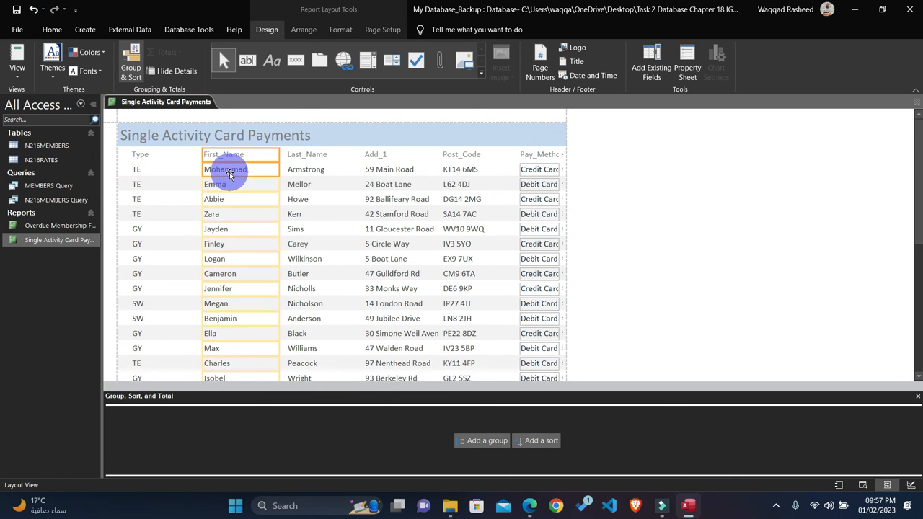
{"action": "key", "text": "Left"}
{"action": "key", "text": "Left"}
{"action": "key", "text": "Left"}
{"action": "key", "text": "Left"}
{"action": "key", "text": "Left"}
{"action": "key", "text": "Left"}
{"action": "key", "text": "Left"}
{"action": "key", "text": "Left"}
{"action": "key", "text": "Left"}
{"action": "key", "text": "Left"}
{"action": "key", "text": "Left"}
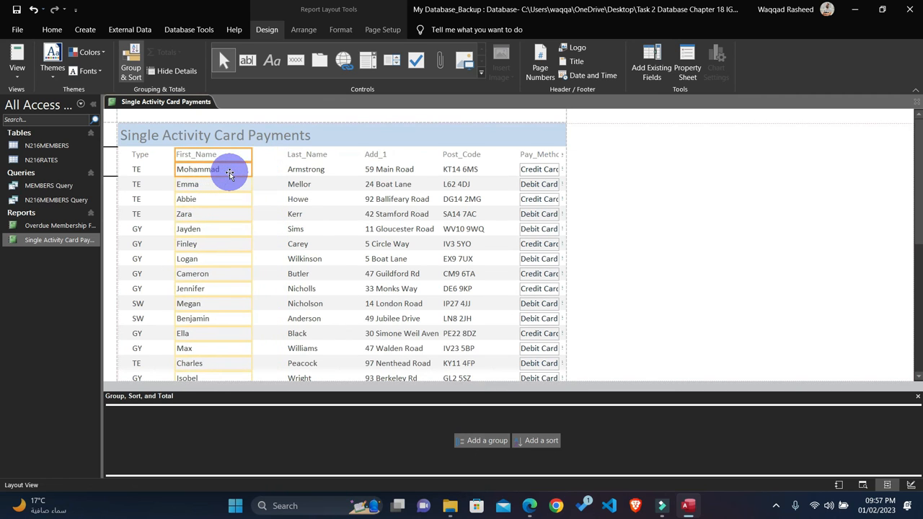
{"action": "key", "text": "Left"}
{"action": "key", "text": "Left"}
{"action": "left_click_drag", "start_coordinate": [233, 157], "coordinate": [217, 155]}
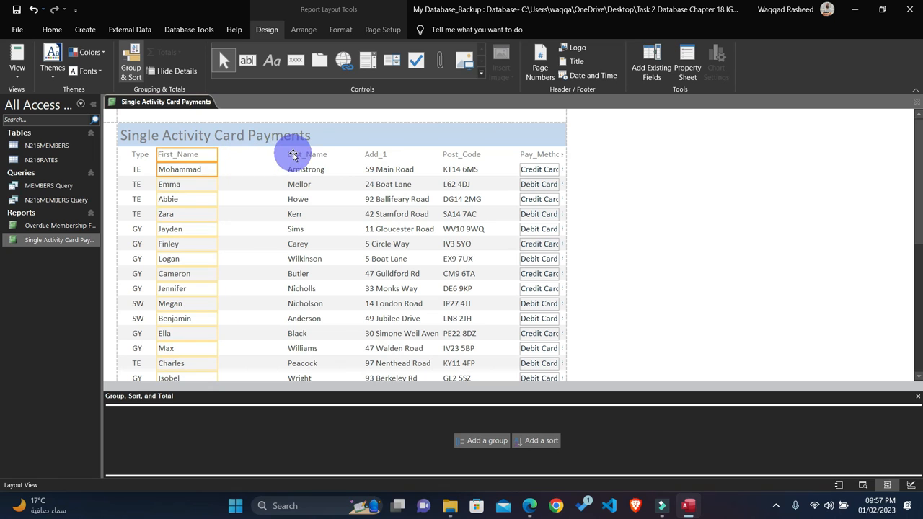
Step: Move the Last_Name label and data next to the First_Name column and narrow them to fit
{"action": "left_click", "coordinate": [295, 169]}
{"action": "key", "text": "Left"}
{"action": "key", "text": "Left"}
{"action": "key", "text": "Left"}
{"action": "key", "text": "Left"}
{"action": "key", "text": "Left"}
{"action": "key", "text": "Left"}
{"action": "key", "text": "Left"}
{"action": "key", "text": "Left"}
{"action": "key", "text": "Left"}
{"action": "key", "text": "Left"}
{"action": "key", "text": "Left"}
{"action": "key", "text": "Left"}
{"action": "key", "text": "Left"}
{"action": "key", "text": "Left"}
{"action": "key", "text": "Left"}
{"action": "key", "text": "Left"}
{"action": "key", "text": "Left"}
{"action": "key", "text": "Left"}
{"action": "key", "text": "Left"}
{"action": "key", "text": "Left"}
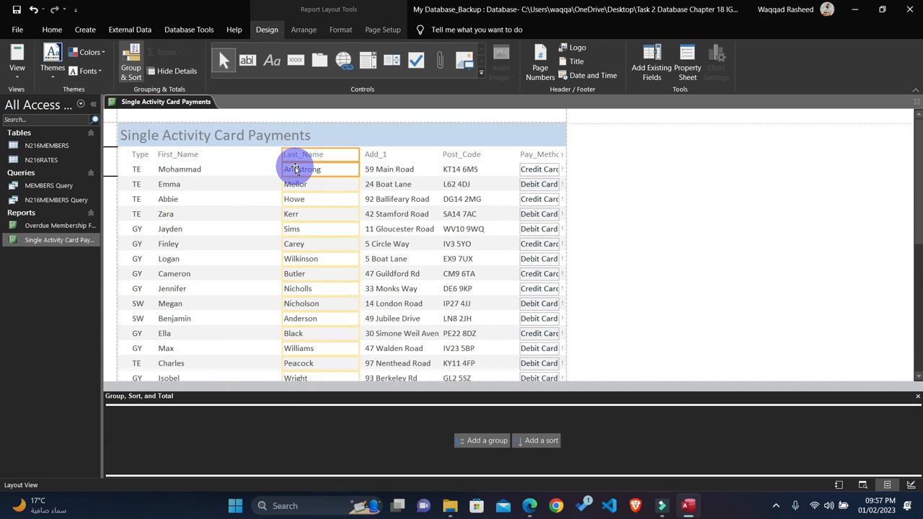
{"action": "key", "text": "Left"}
{"action": "key", "text": "Left"}
{"action": "key", "text": "Left"}
{"action": "key", "text": "Left"}
{"action": "key", "text": "Left"}
{"action": "key", "text": "Left"}
{"action": "key", "text": "Left"}
{"action": "key", "text": "Left"}
{"action": "key", "text": "Left"}
{"action": "key", "text": "Left"}
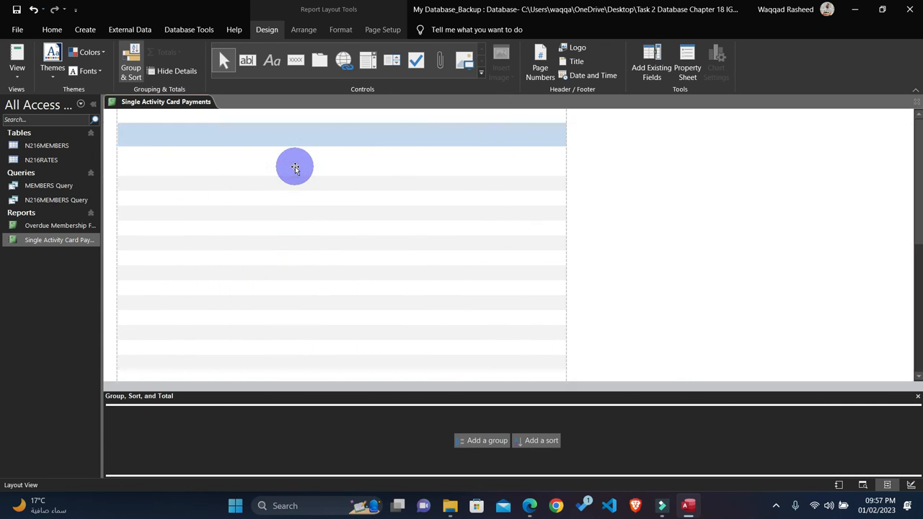
{"action": "left_click_drag", "start_coordinate": [290, 159], "coordinate": [277, 159]}
Step: Move the Add_1 label and data next to the Last_Name column and widen them to show every address in full
{"action": "left_click_drag", "start_coordinate": [381, 157], "coordinate": [378, 181]}
{"action": "left_click", "coordinate": [380, 170], "text": "shift"}
{"action": "key", "text": "Left"}
{"action": "key", "text": "Left"}
{"action": "key", "text": "Left"}
{"action": "key", "text": "Left"}
{"action": "key", "text": "Left"}
{"action": "key", "text": "Left"}
{"action": "key", "text": "Left"}
{"action": "key", "text": "Left"}
{"action": "key", "text": "Left"}
{"action": "key", "text": "Left"}
{"action": "key", "text": "Left"}
{"action": "key", "text": "Left"}
{"action": "key", "text": "Left"}
{"action": "key", "text": "Left"}
{"action": "key", "text": "Left"}
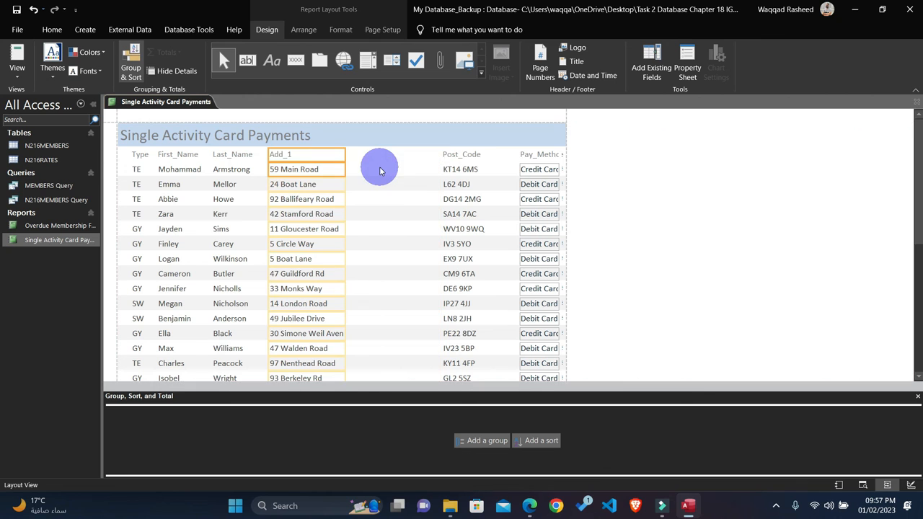
{"action": "left_click_drag", "start_coordinate": [345, 152], "coordinate": [356, 153]}
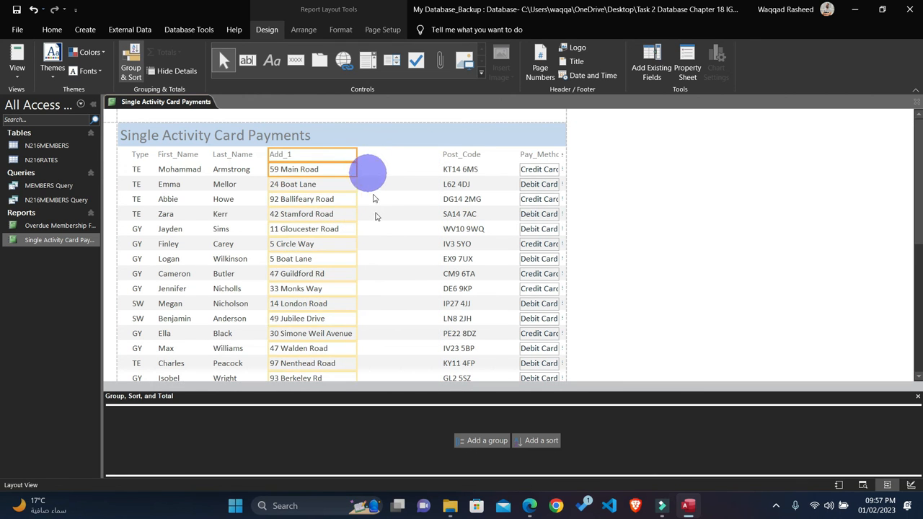
{"action": "scroll", "coordinate": [376, 224], "scroll_direction": "down", "scroll_amount": 6}
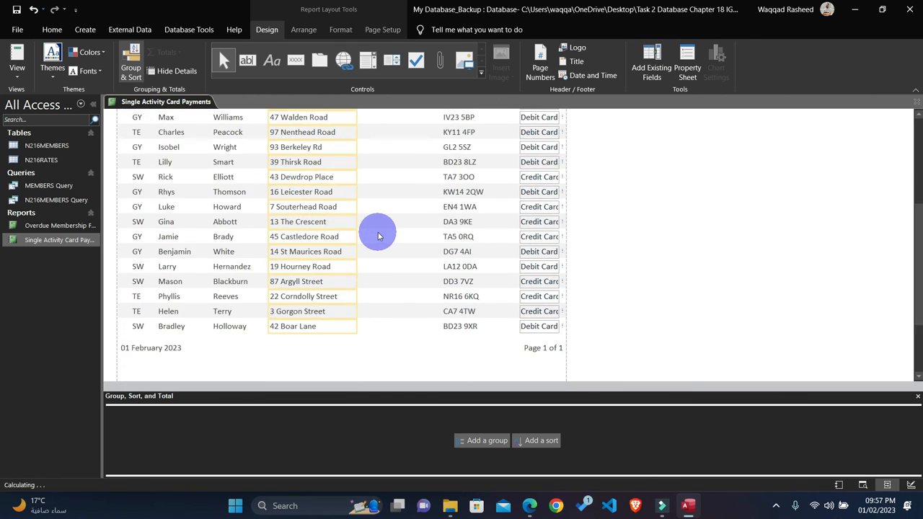
Step: Move the Post_Code label and data next to the Add_1 column
{"action": "scroll", "coordinate": [377, 229], "scroll_direction": "up", "scroll_amount": 6}
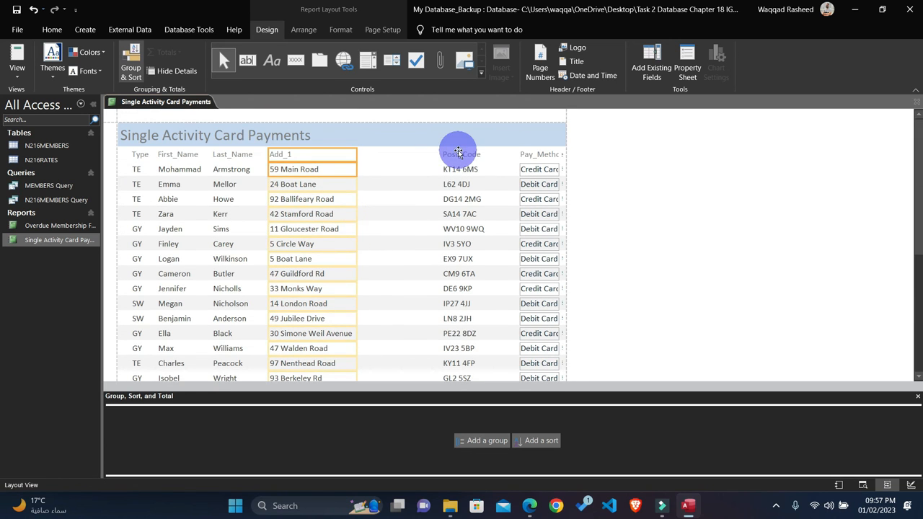
{"action": "left_click", "coordinate": [458, 152]}
{"action": "key", "text": "Left"}
{"action": "key", "text": "Left"}
{"action": "key", "text": "Left"}
{"action": "key", "text": "Left"}
{"action": "key", "text": "Left"}
{"action": "key", "text": "Left"}
{"action": "key", "text": "Left"}
{"action": "key", "text": "Left"}
{"action": "key", "text": "Left"}
{"action": "key", "text": "Left"}
{"action": "key", "text": "Left"}
{"action": "key", "text": "Left"}
{"action": "key", "text": "Left"}
{"action": "key", "text": "Left"}
Step: Move the Pay_Method label and data next to the Post_Code column
{"action": "left_click", "coordinate": [523, 173]}
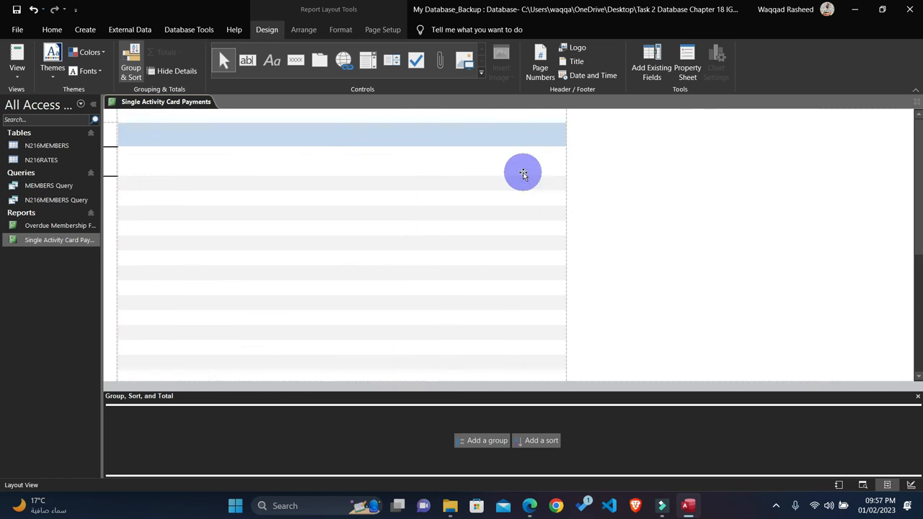
{"action": "left_click", "coordinate": [531, 154]}
{"action": "left_click", "coordinate": [533, 171], "text": "shift"}
{"action": "key", "text": "Left"}
{"action": "key", "text": "Left"}
{"action": "key", "text": "Left"}
{"action": "key", "text": "Left"}
{"action": "key", "text": "Left"}
{"action": "key", "text": "Left"}
{"action": "key", "text": "Left"}
{"action": "key", "text": "Left"}
{"action": "key", "text": "Left"}
{"action": "key", "text": "Left"}
{"action": "key", "text": "Left"}
{"action": "key", "text": "Left"}
{"action": "key", "text": "Left"}
{"action": "key", "text": "Left"}
{"action": "key", "text": "Left"}
{"action": "key", "text": "Left"}
{"action": "key", "text": "Left"}
{"action": "key", "text": "Left"}
{"action": "key", "text": "Left"}
{"action": "key", "text": "Left"}
{"action": "key", "text": "Left"}
{"action": "key", "text": "Left"}
{"action": "key", "text": "Left"}
{"action": "key", "text": "Left"}
{"action": "key", "text": "Left"}
{"action": "key", "text": "Left"}
{"action": "key", "text": "Left"}
{"action": "key", "text": "Left"}
{"action": "key", "text": "Left"}
{"action": "key", "text": "Left"}
{"action": "key", "text": "Left"}
{"action": "key", "text": "Left"}
{"action": "key", "text": "Left"}
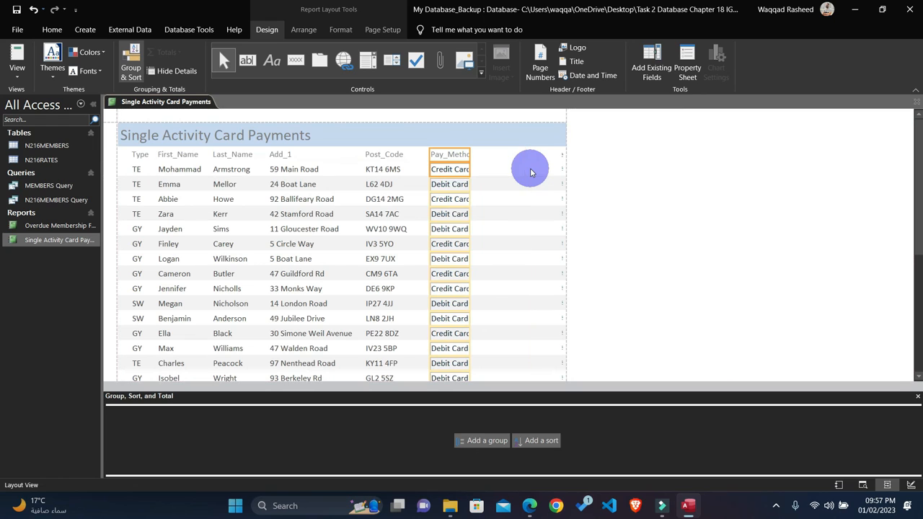
Step: Move the Fees_Due label and data inward from the report's right edge and widen them to show in full
{"action": "left_click", "coordinate": [562, 155]}
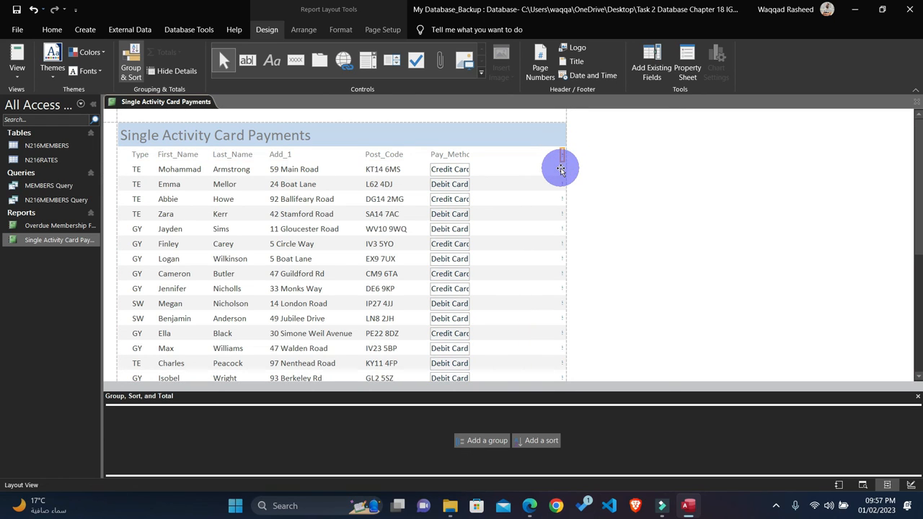
{"action": "key", "text": "Left"}
{"action": "key", "text": "Left"}
{"action": "key", "text": "Left"}
{"action": "key", "text": "Left"}
{"action": "key", "text": "Left"}
{"action": "key", "text": "Left"}
{"action": "key", "text": "Left"}
{"action": "key", "text": "Left"}
{"action": "key", "text": "Left"}
{"action": "key", "text": "Left"}
{"action": "key", "text": "Left"}
{"action": "key", "text": "Left"}
{"action": "key", "text": "Left"}
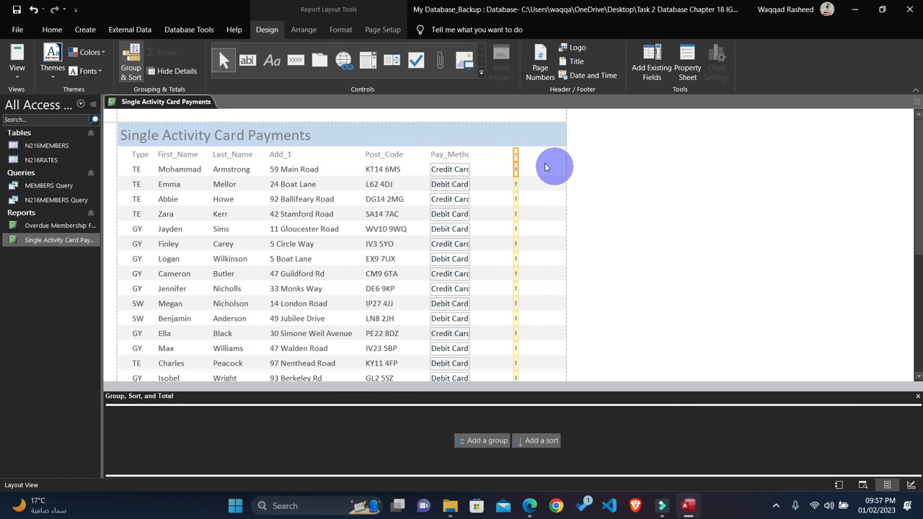
{"action": "left_click_drag", "start_coordinate": [523, 154], "coordinate": [552, 153]}
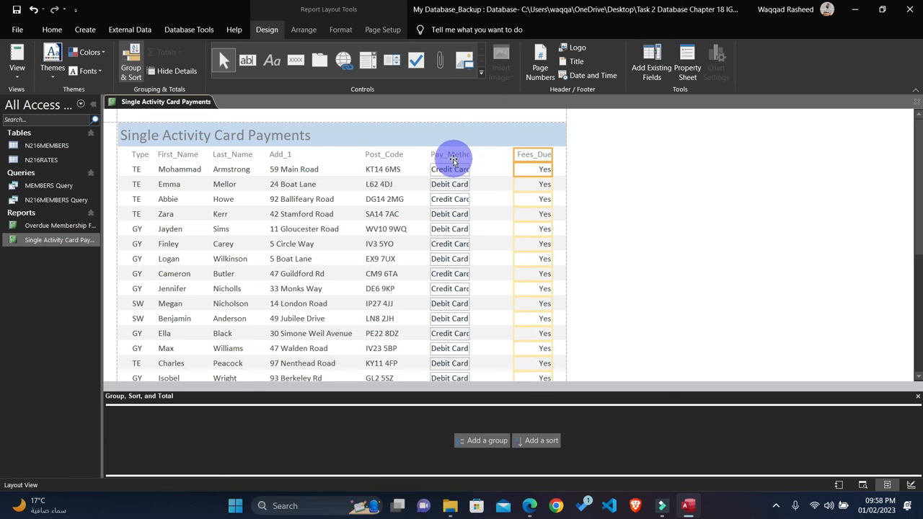
Step: Widen the Pay_Method label and data to show in full, and move the Fees_Due column next to them
{"action": "left_click", "coordinate": [453, 155]}
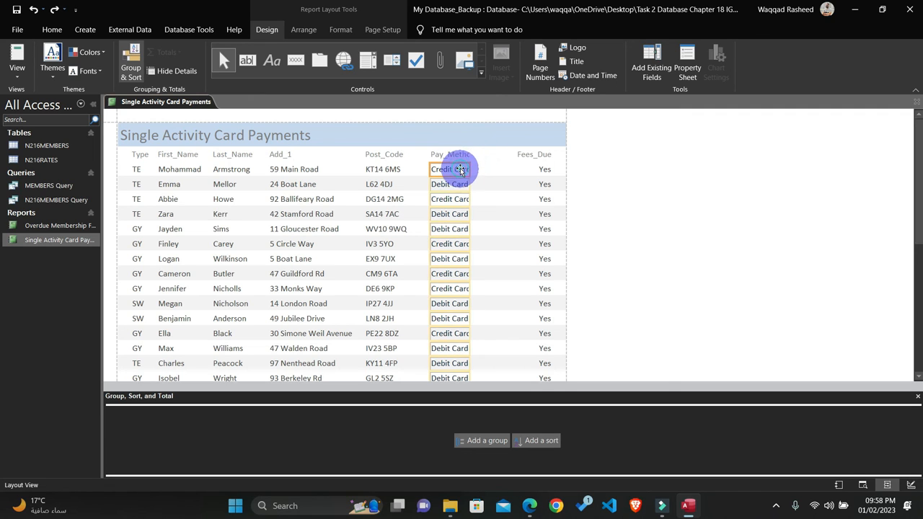
{"action": "left_click_drag", "start_coordinate": [468, 156], "coordinate": [483, 158]}
{"action": "left_click", "coordinate": [532, 156]}
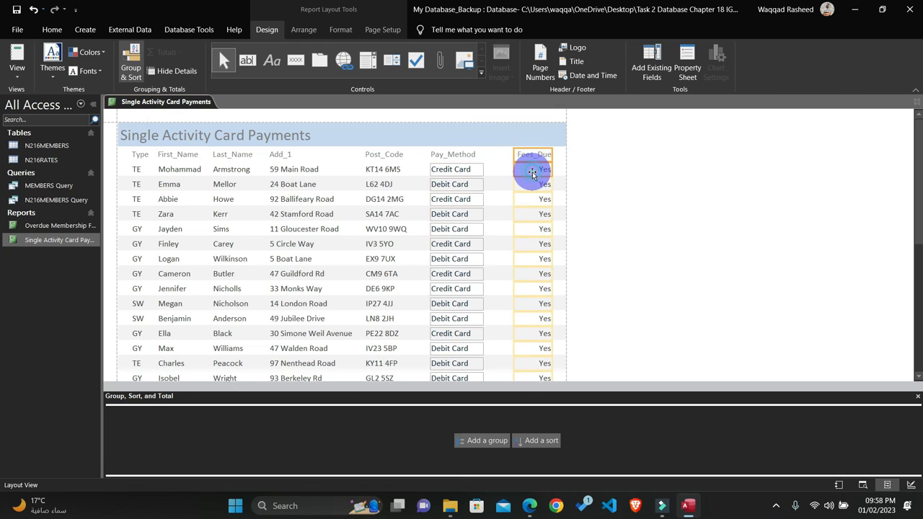
{"action": "key", "text": "Left"}
{"action": "key", "text": "Left"}
{"action": "key", "text": "Left"}
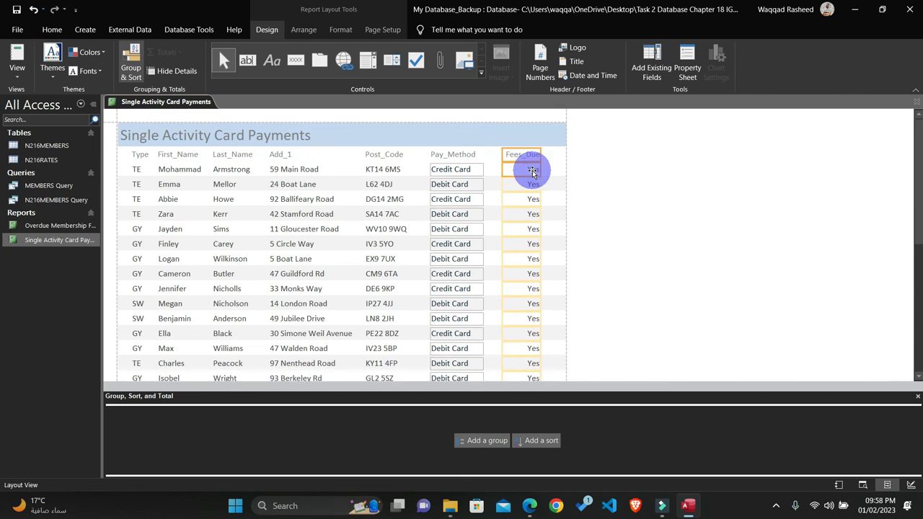
{"action": "left_click", "coordinate": [548, 174]}
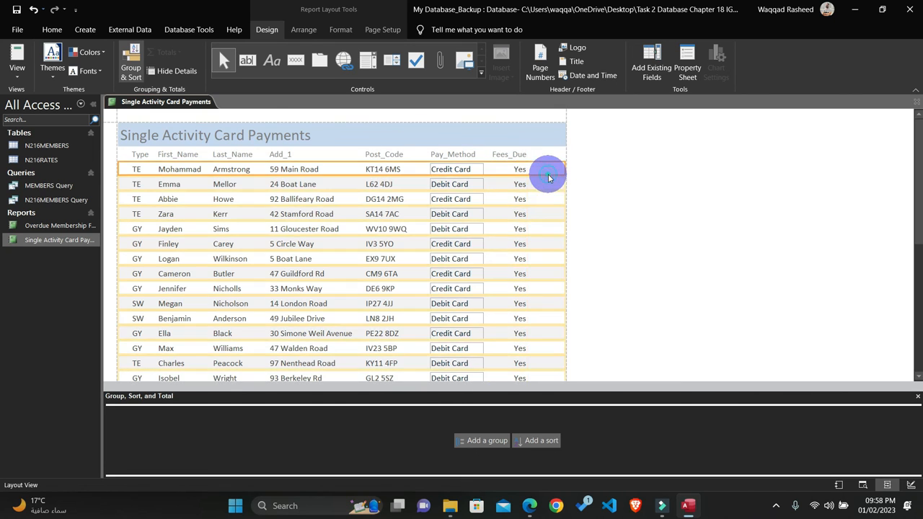
{"action": "left_click", "coordinate": [602, 214]}
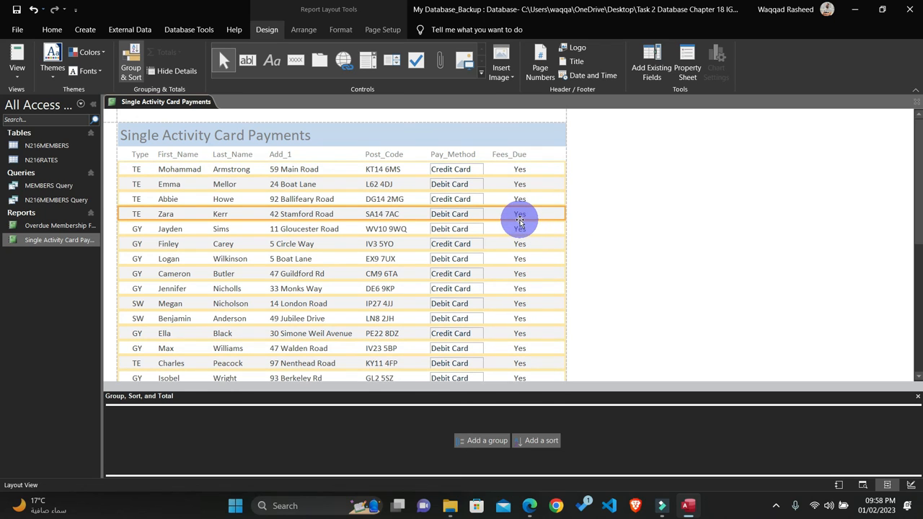
{"action": "left_click", "coordinate": [728, 229]}
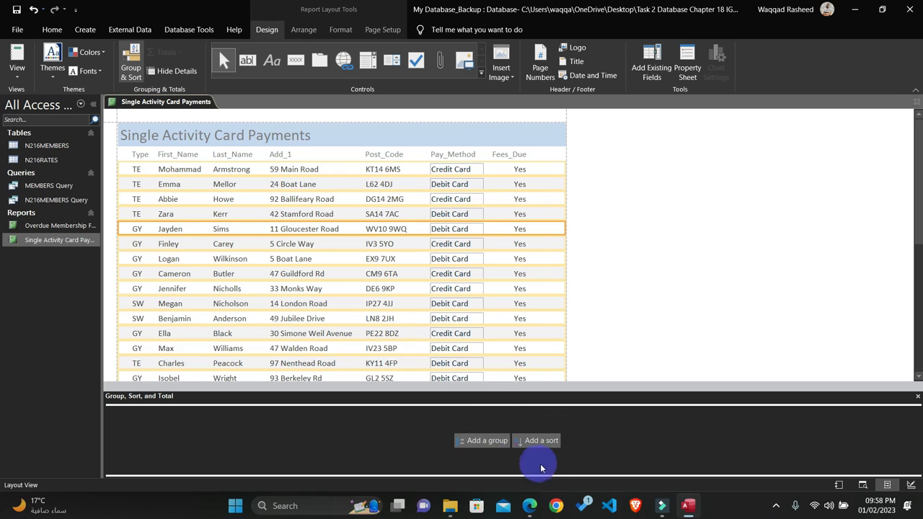
Step: Check question 25's sorting requirement, sort the report by Pay_Method with Z on top, and close the report
{"action": "left_click", "coordinate": [531, 506]}
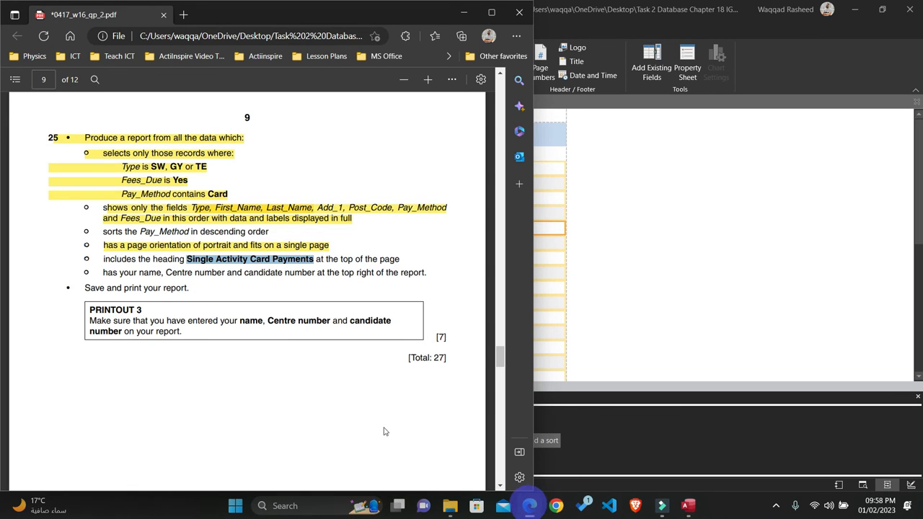
{"action": "left_click", "coordinate": [531, 507]}
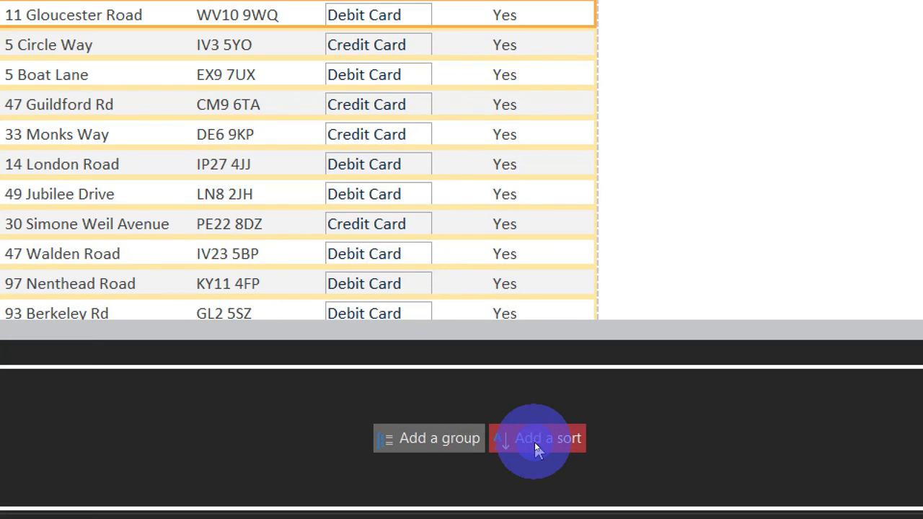
{"action": "left_click", "coordinate": [534, 442]}
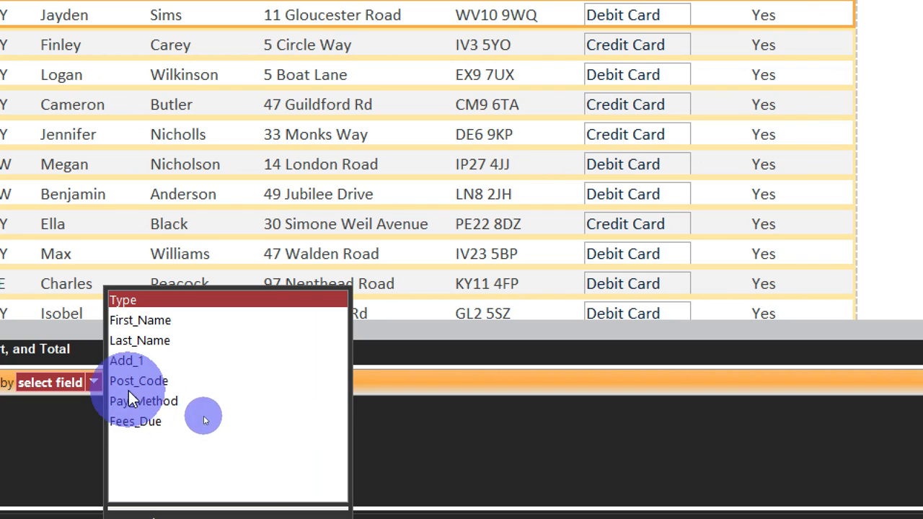
{"action": "left_click", "coordinate": [135, 401]}
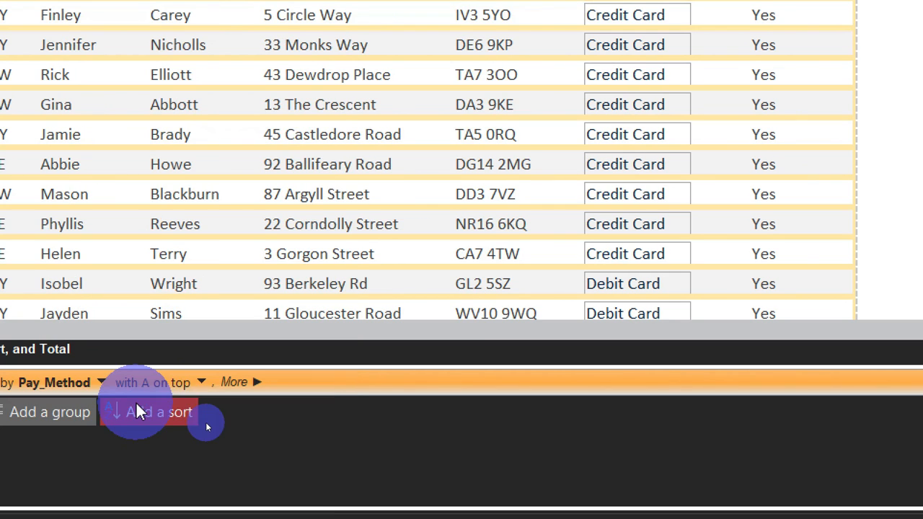
{"action": "left_click", "coordinate": [202, 383]}
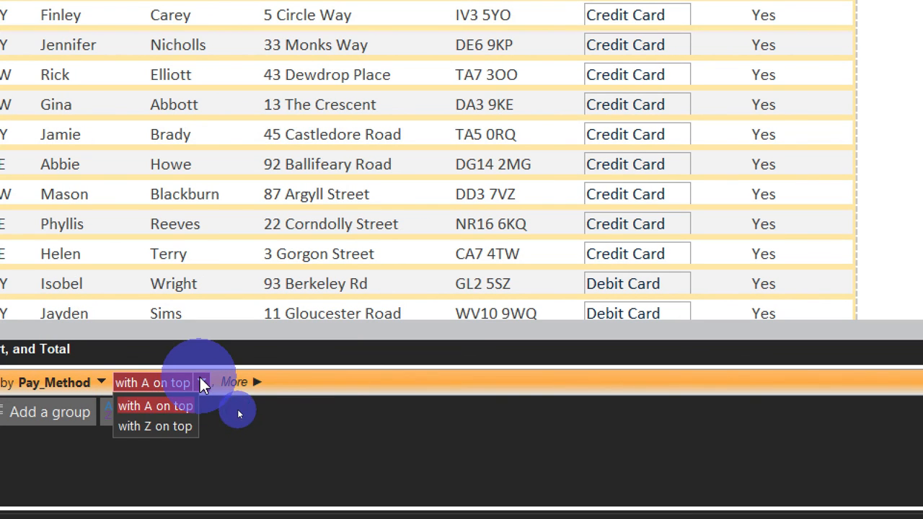
{"action": "left_click", "coordinate": [159, 424]}
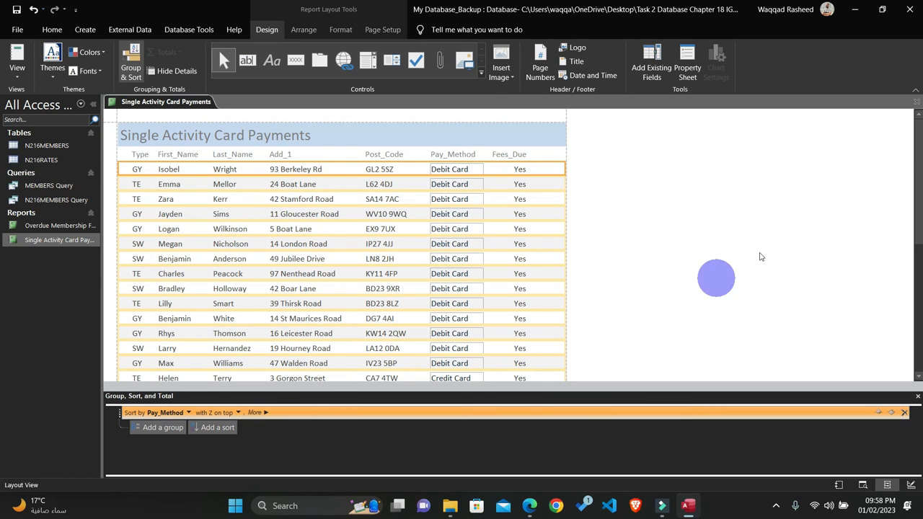
{"action": "left_click", "coordinate": [917, 102]}
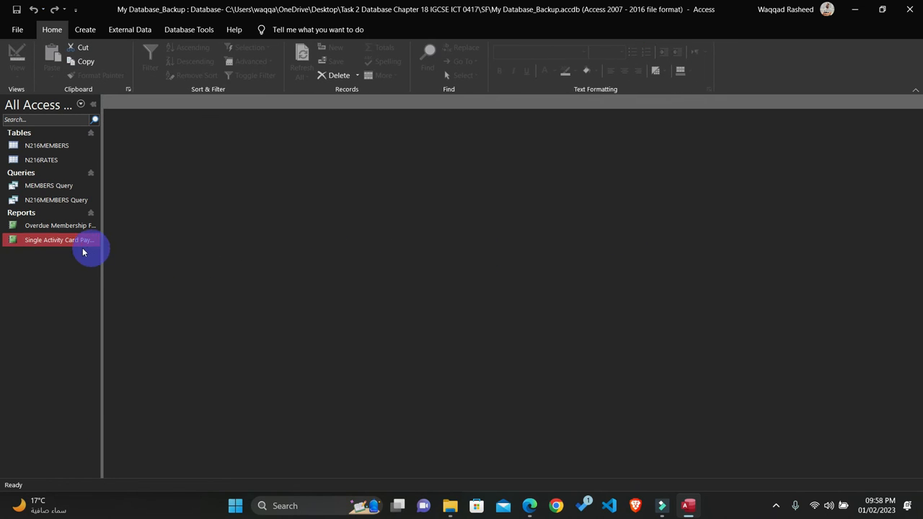
Step: Reopen the Single Activity Card Payments report and check in Print Preview that it fits on one portrait page
{"action": "double_click", "coordinate": [63, 241]}
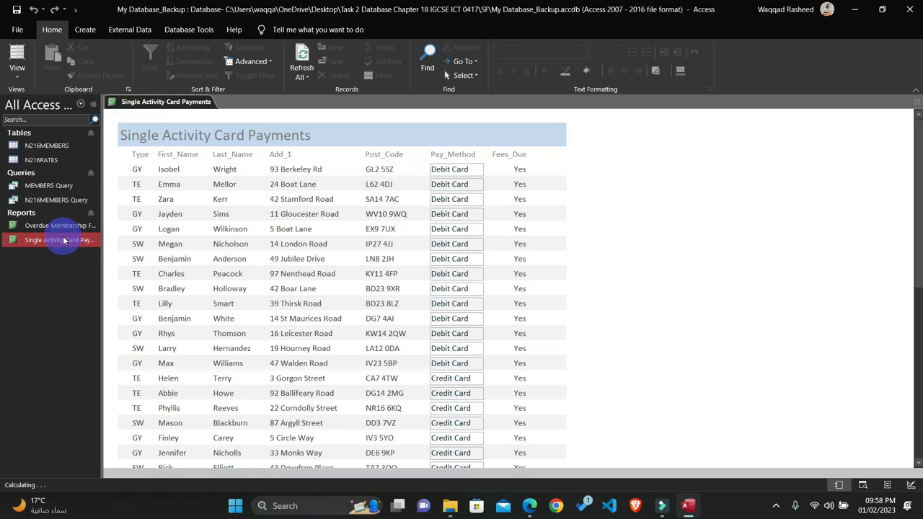
{"action": "right_click", "coordinate": [539, 220]}
{"action": "left_click", "coordinate": [580, 268]}
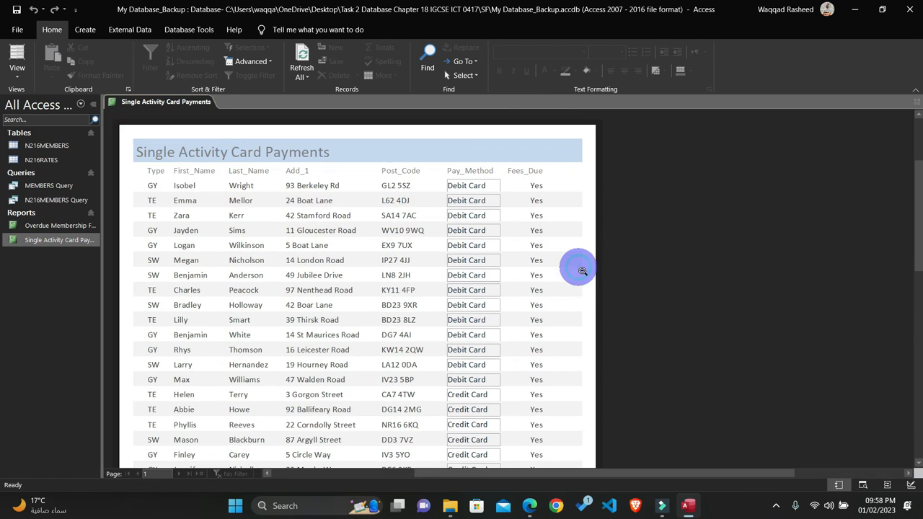
{"action": "scroll", "coordinate": [509, 319], "scroll_direction": "down", "scroll_amount": 10}
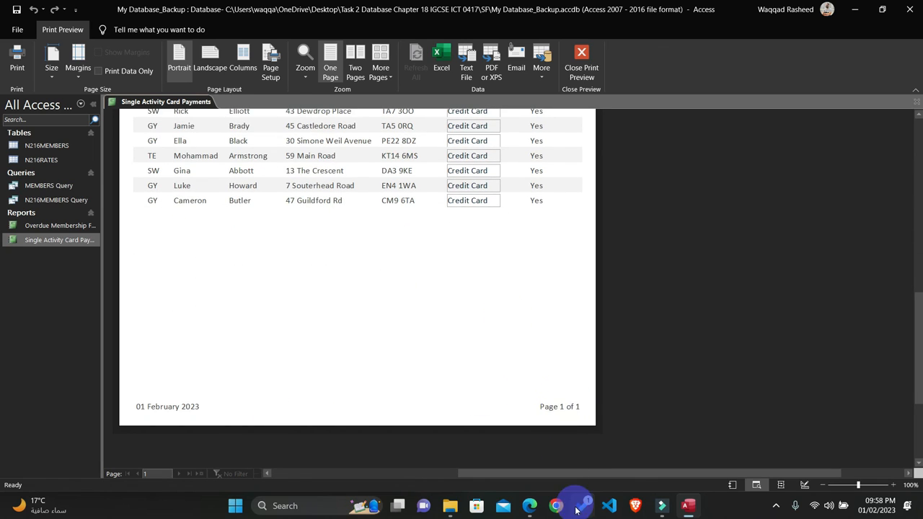
Step: Switch to the question paper PDF in Edge and highlight question 25's sorting, page orientation and heading requirements in yellow
{"action": "left_click", "coordinate": [531, 507]}
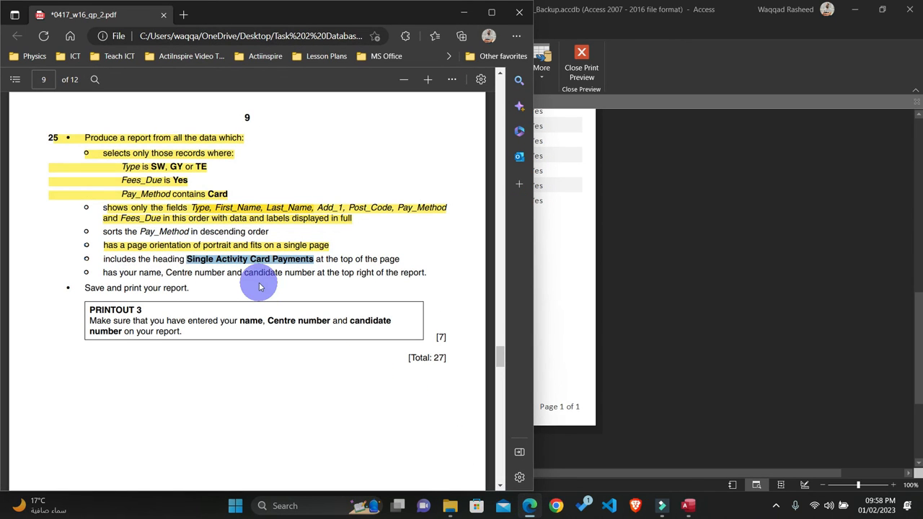
{"action": "left_click", "coordinate": [401, 259]}
{"action": "left_click_drag", "start_coordinate": [149, 258], "coordinate": [82, 231]}
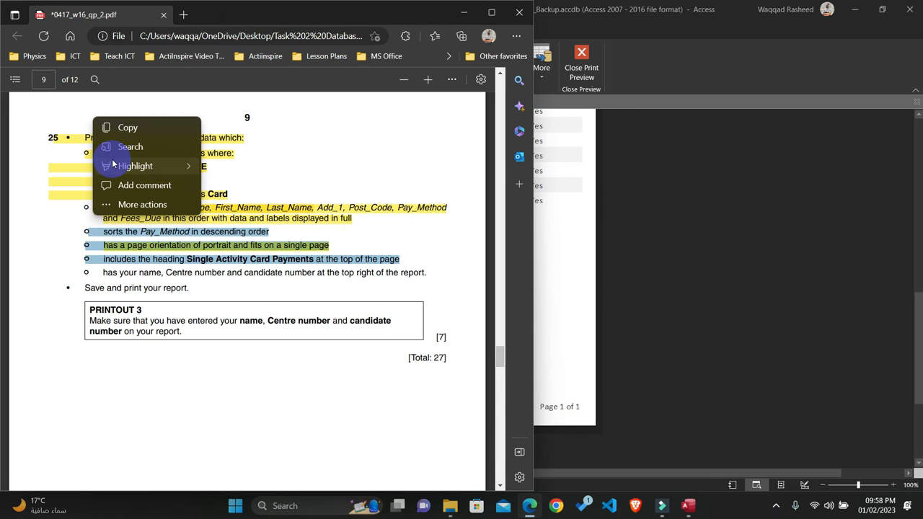
{"action": "mouse_move", "coordinate": [114, 167]}
{"action": "left_click", "coordinate": [212, 165]}
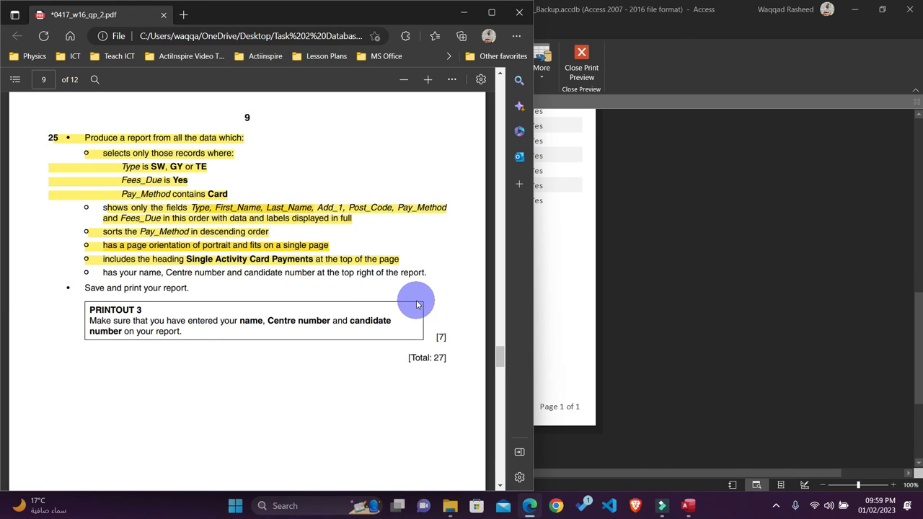
{"action": "left_click", "coordinate": [464, 13]}
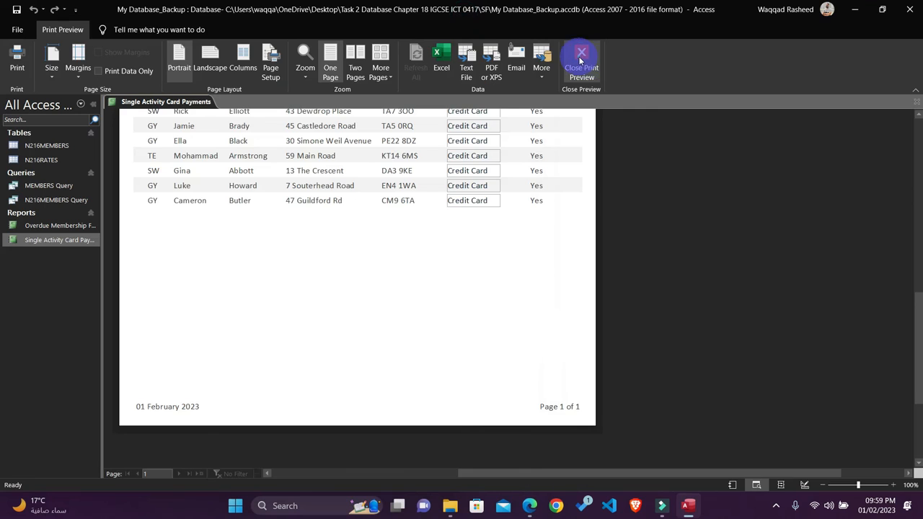
Step: Leave the preview, reopen the report in Design View and add a right-hand Report Header label containing the name, Centre number and candidate number
{"action": "left_click", "coordinate": [582, 61]}
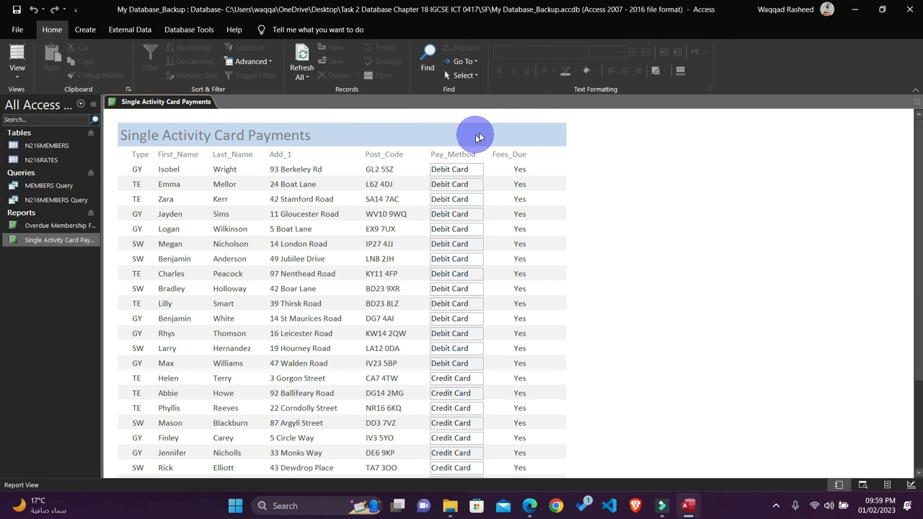
{"action": "left_click", "coordinate": [917, 103]}
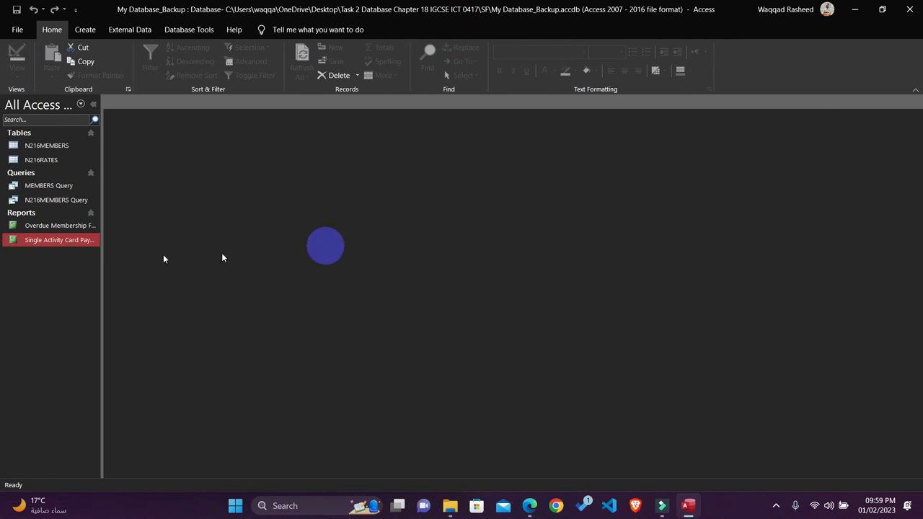
{"action": "right_click", "coordinate": [50, 242]}
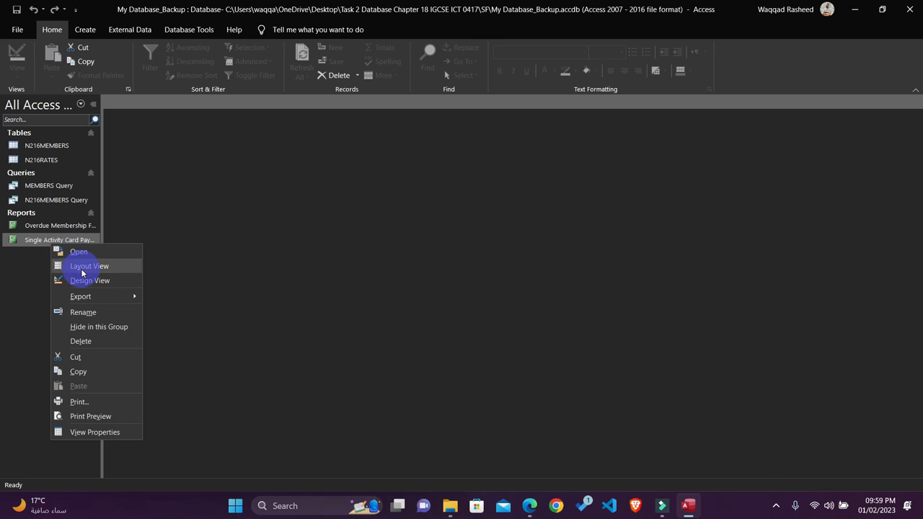
{"action": "left_click", "coordinate": [86, 281]}
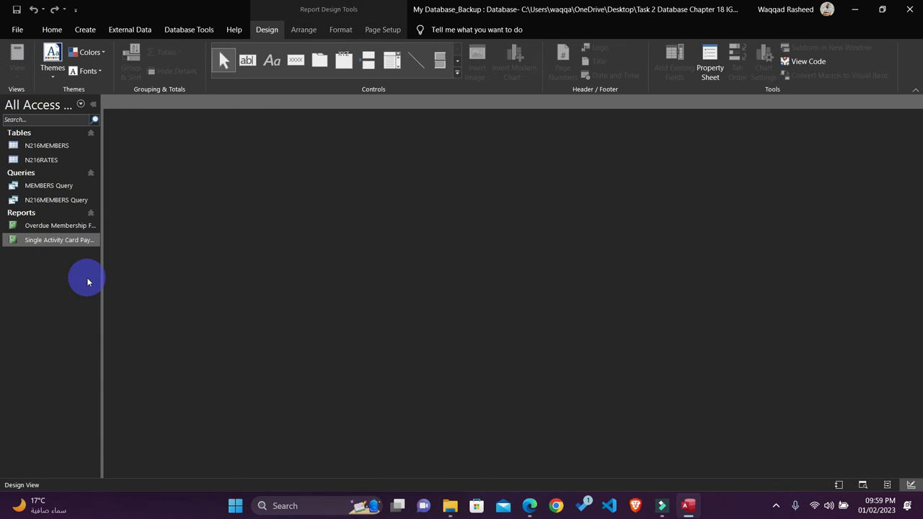
{"action": "left_click", "coordinate": [272, 62]}
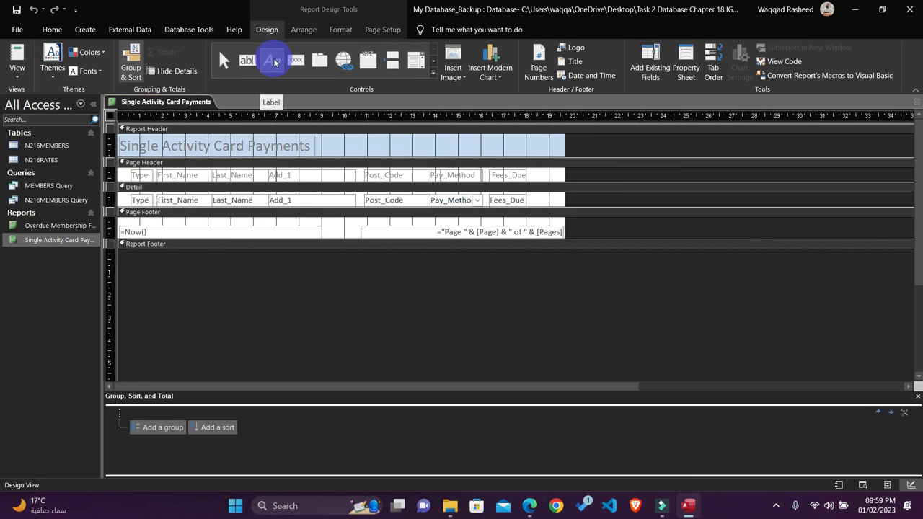
{"action": "left_click_drag", "start_coordinate": [444, 137], "coordinate": [551, 153]}
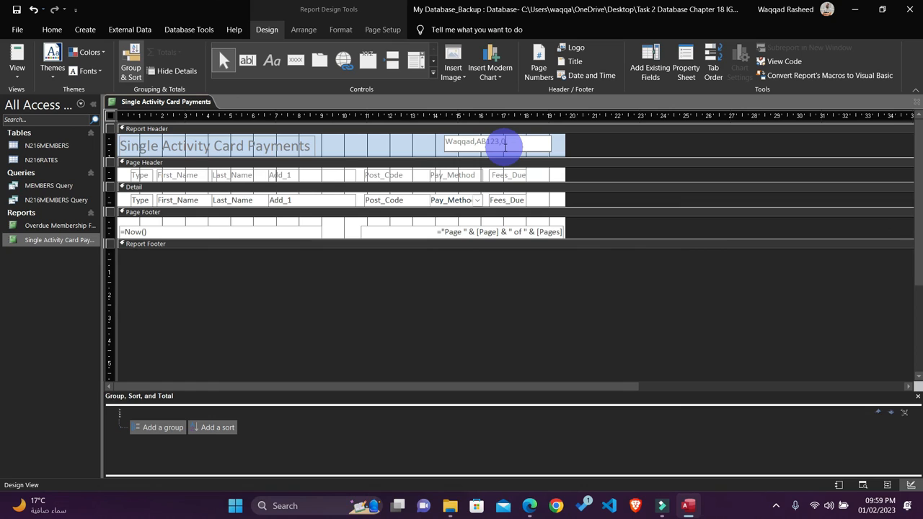
{"action": "left_click", "coordinate": [506, 145]}
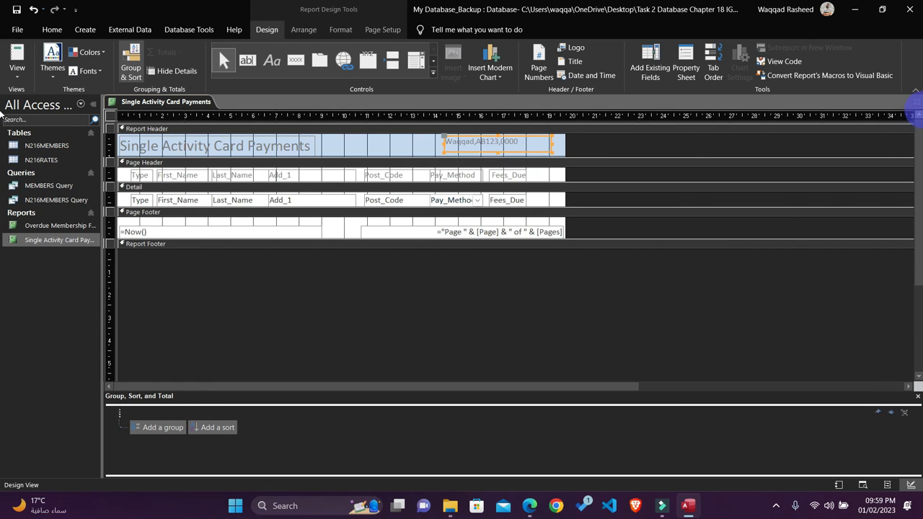
Step: Close the report design and reopen the Single Activity Card Payments report in Report View to check its header label and records
{"action": "left_click", "coordinate": [918, 105]}
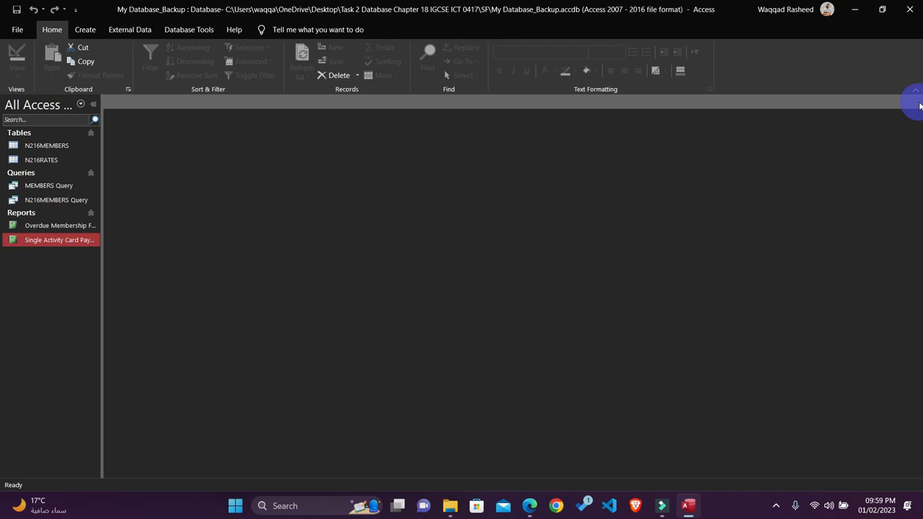
{"action": "right_click", "coordinate": [64, 243]}
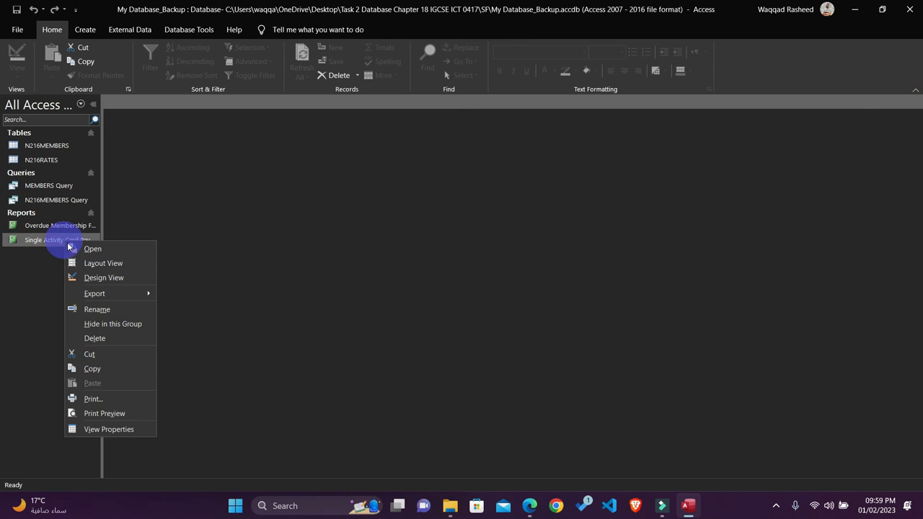
{"action": "left_click", "coordinate": [93, 250]}
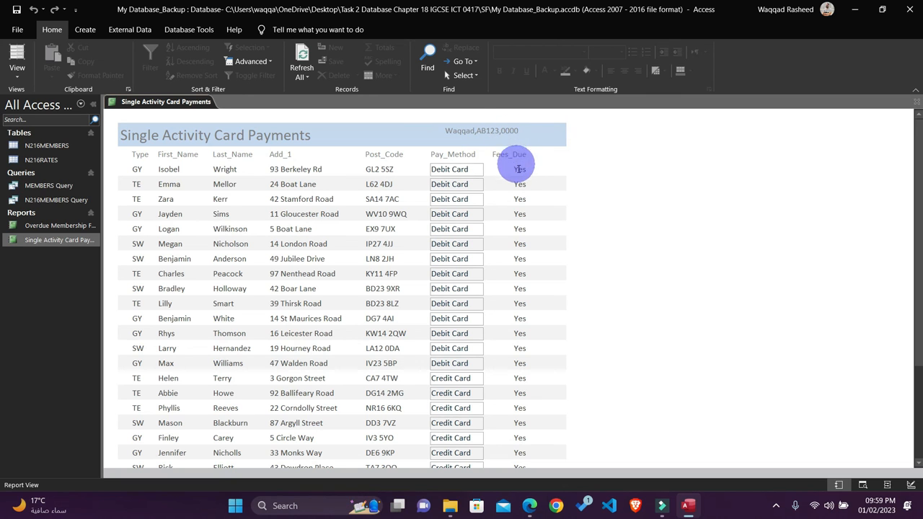
{"action": "scroll", "coordinate": [548, 252], "scroll_direction": "down", "scroll_amount": 3}
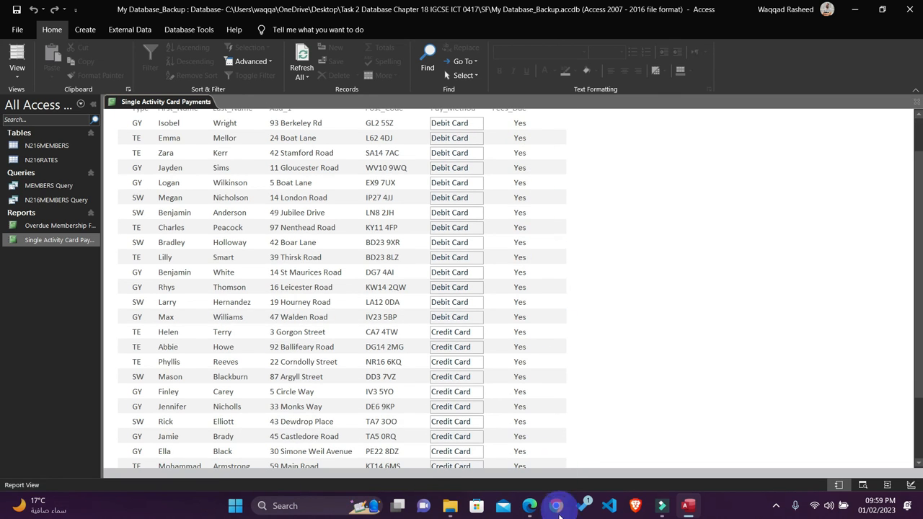
Step: Switch to the question paper PDF in Edge and highlight question 25's candidate details, save-and-print and PRINTOUT 3 instructions in yellow
{"action": "left_click", "coordinate": [529, 505]}
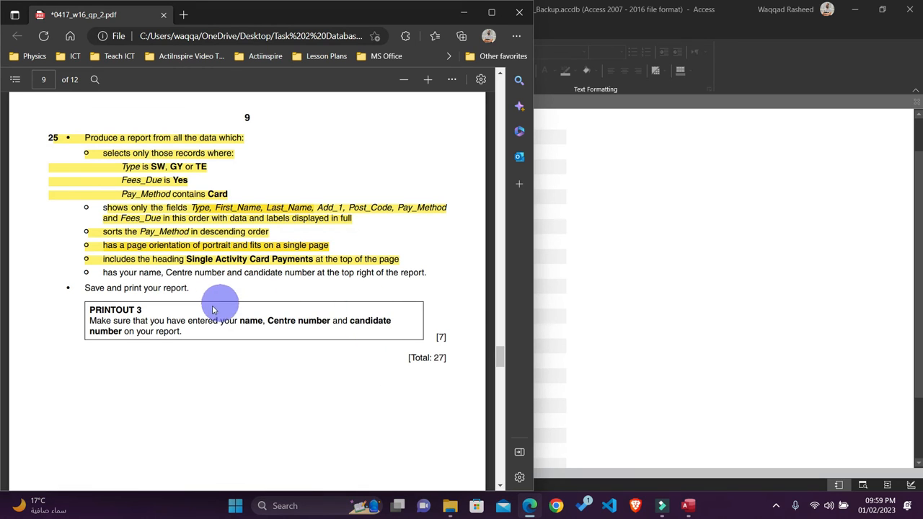
{"action": "left_click_drag", "start_coordinate": [192, 289], "coordinate": [72, 263]}
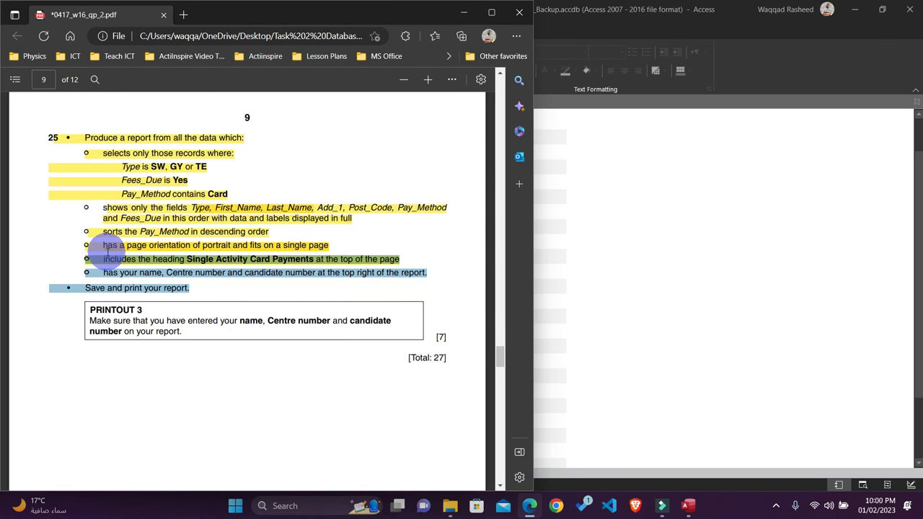
{"action": "right_click", "coordinate": [112, 279]}
{"action": "left_click", "coordinate": [123, 287]}
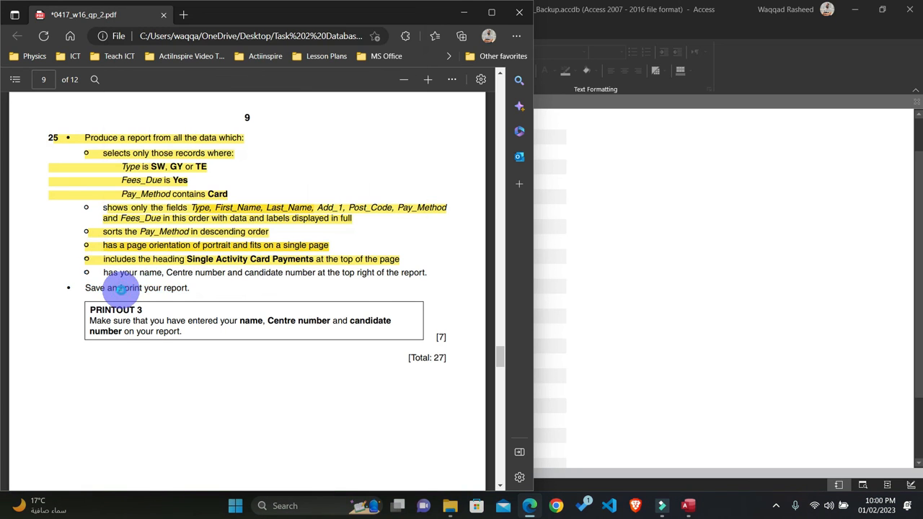
{"action": "left_click_drag", "start_coordinate": [193, 289], "coordinate": [83, 264]}
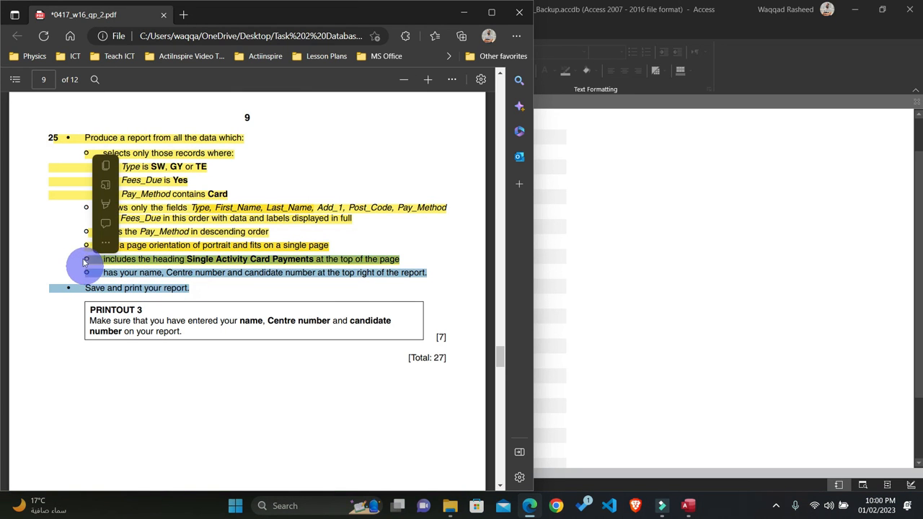
{"action": "left_click", "coordinate": [127, 205]}
{"action": "scroll", "coordinate": [208, 320], "scroll_direction": "down", "scroll_amount": 2}
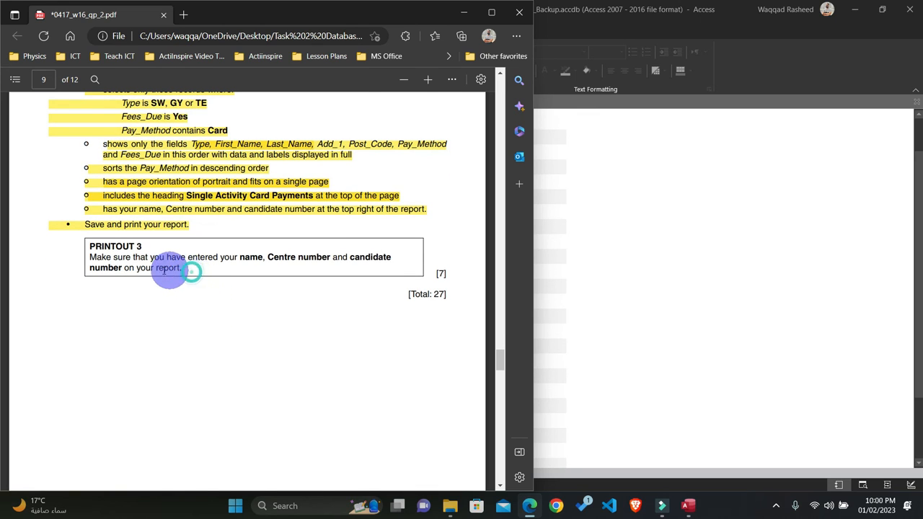
{"action": "left_click_drag", "start_coordinate": [179, 267], "coordinate": [85, 237]}
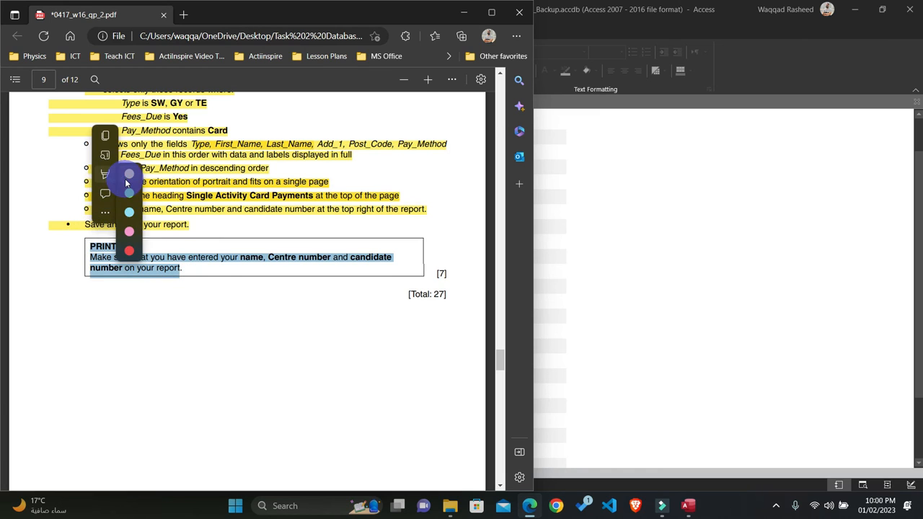
{"action": "left_click", "coordinate": [114, 177]}
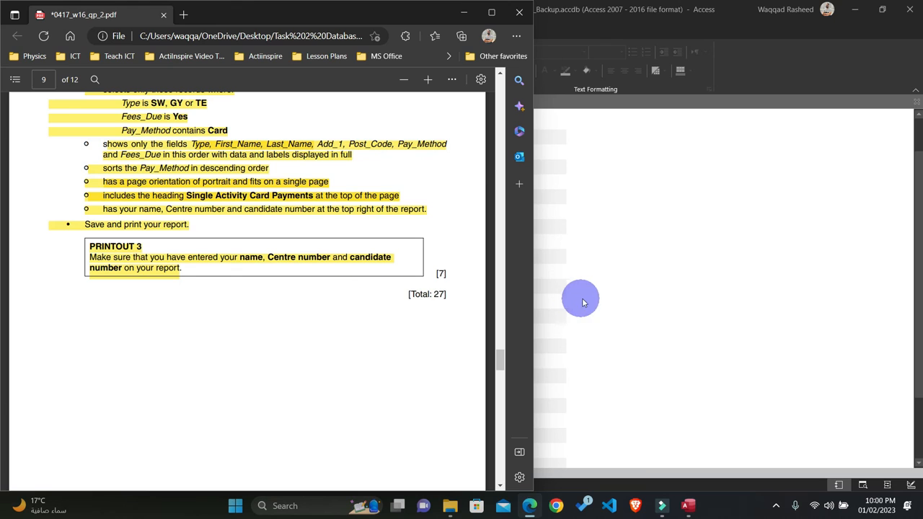
Step: Switch back to the Access database and close the Single Activity Card Payments report
{"action": "left_click", "coordinate": [613, 299]}
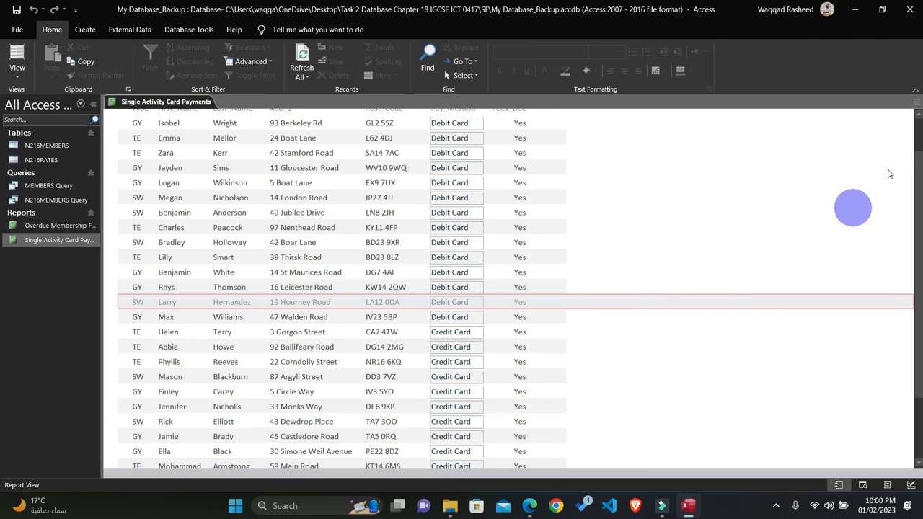
{"action": "left_click", "coordinate": [916, 101]}
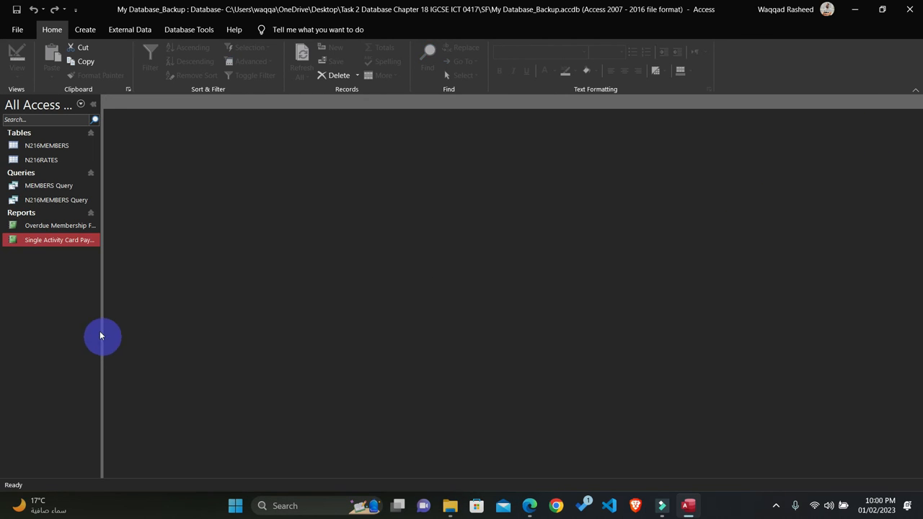